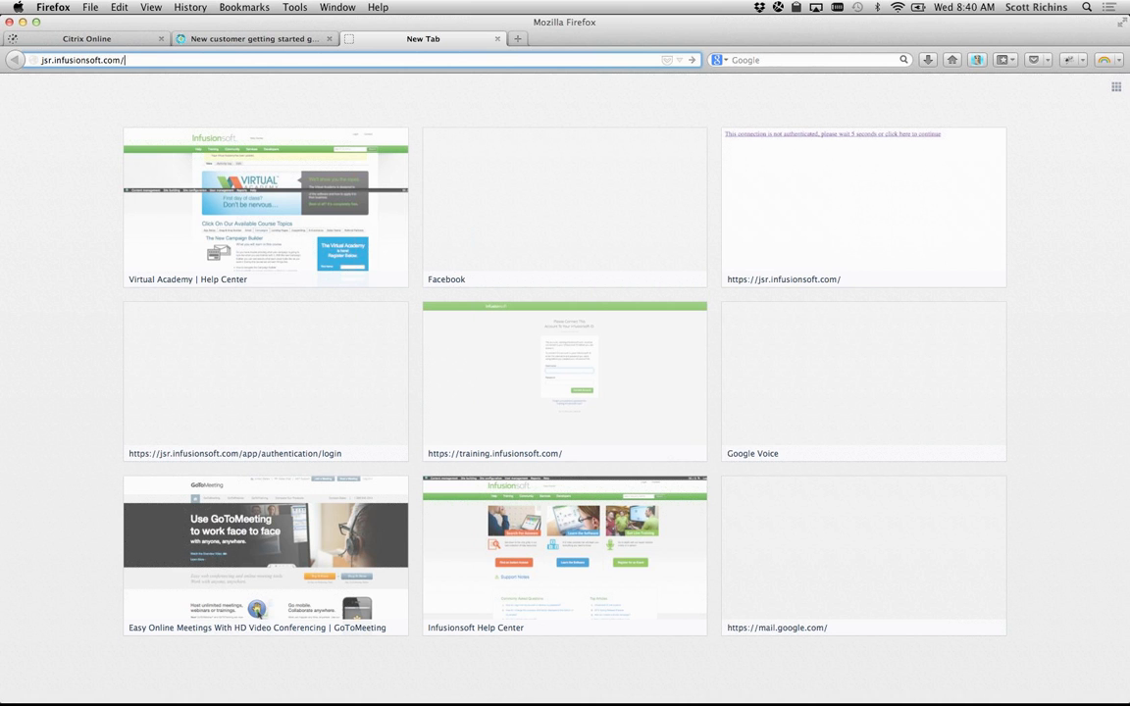
Step: Load jsr.infusionsoft.com in Firefox to reach the Infusionsoft sign-in page
key(Return)
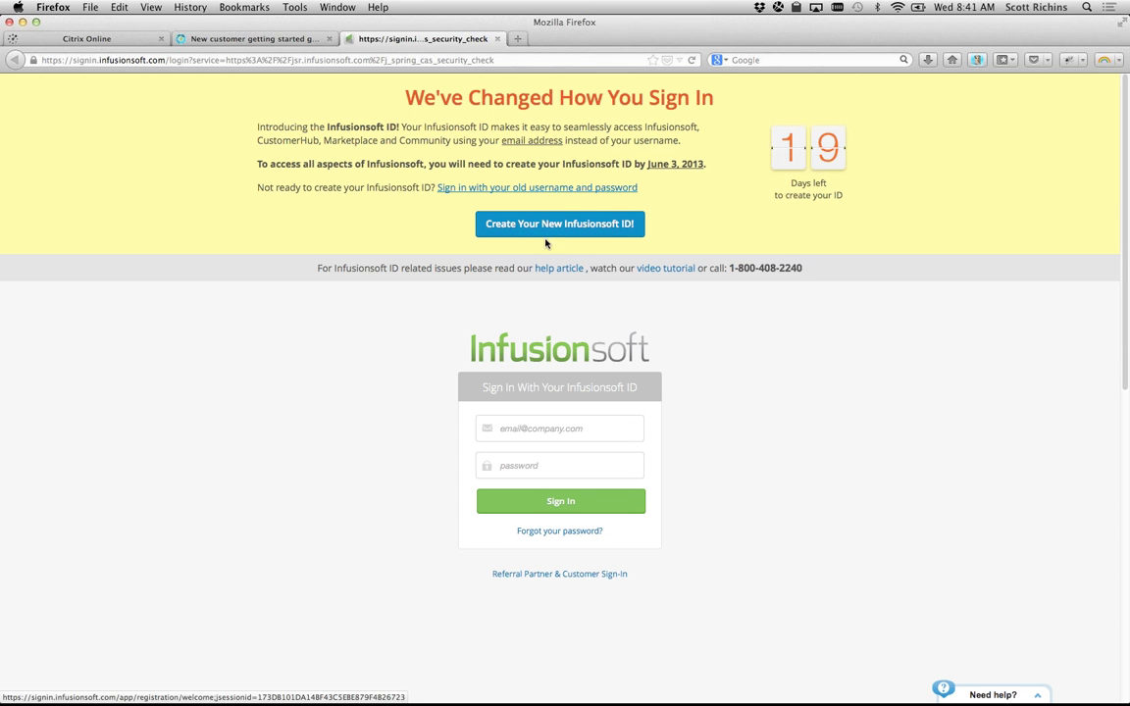
Step: Check the Create Infusionsoft ID page, then sign in with the account e-mail and password
click(488, 212)
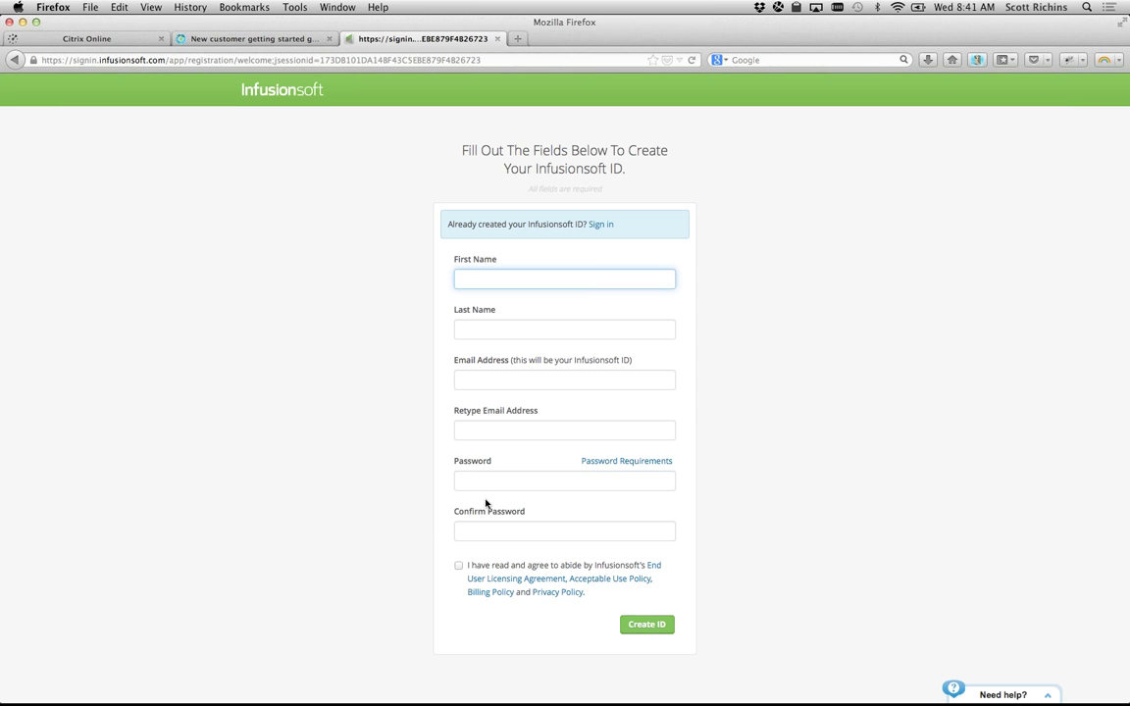
click(15, 60)
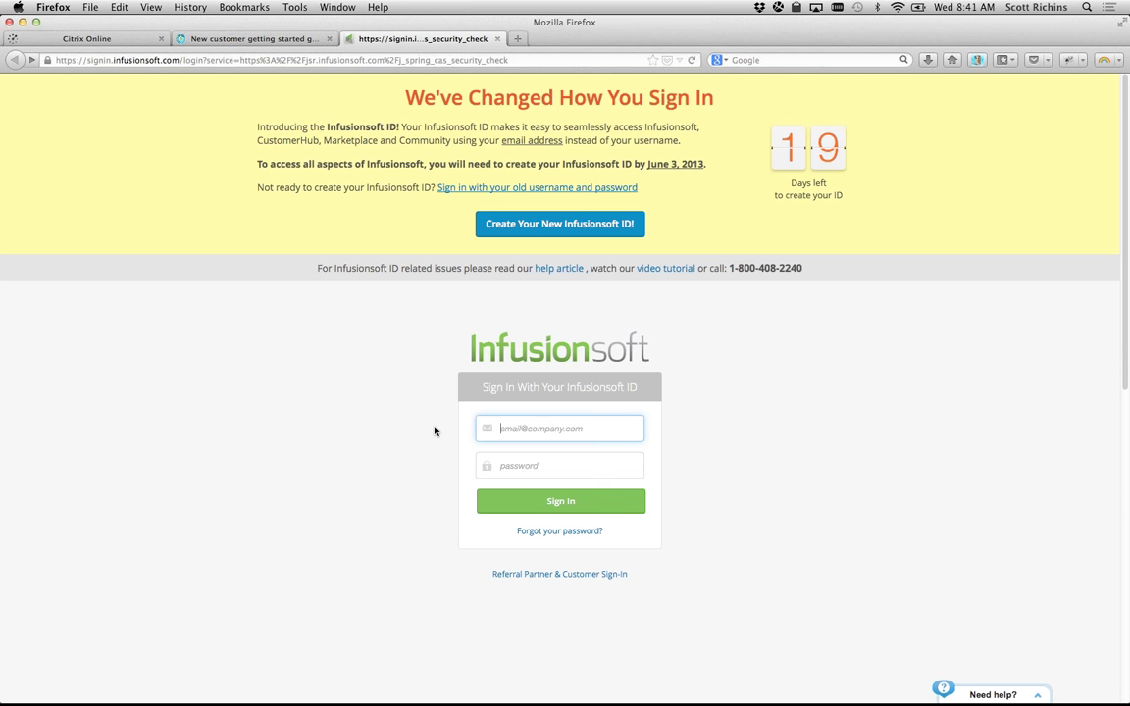
click(551, 431)
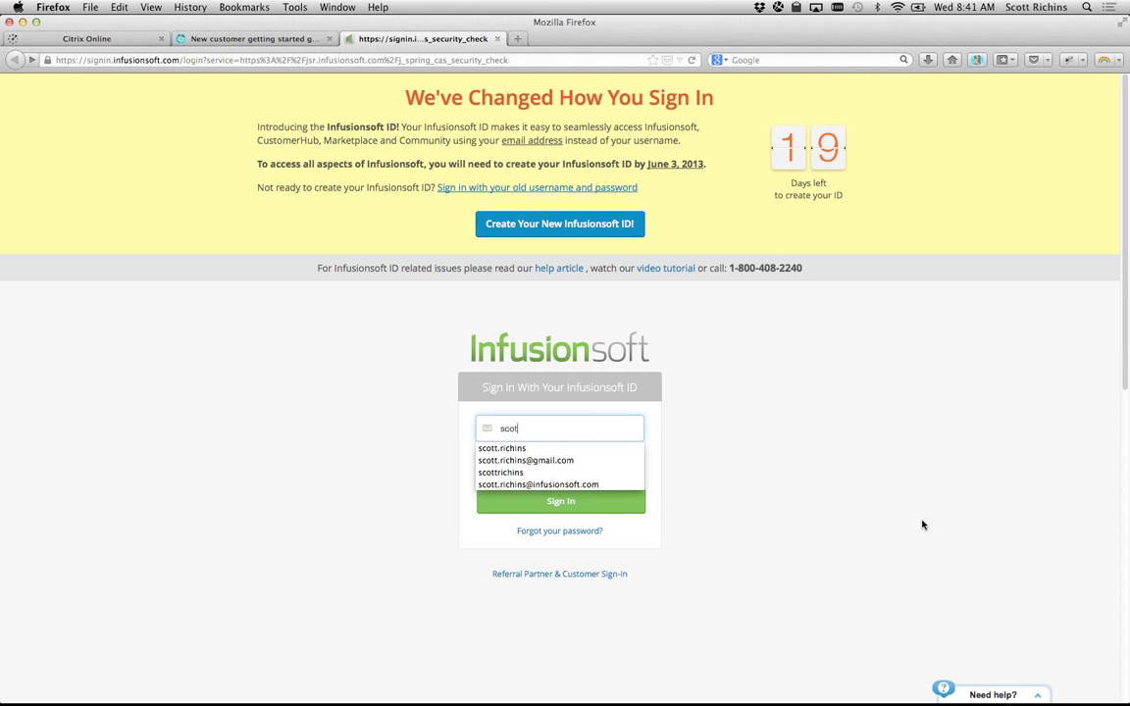
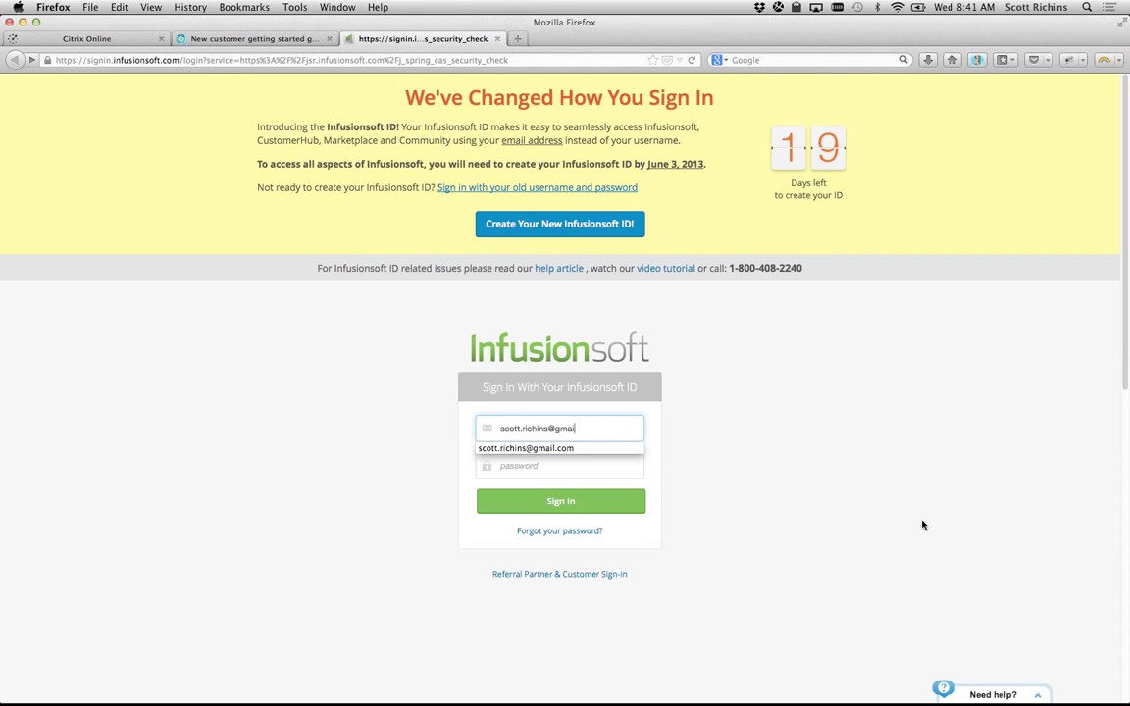
key(Tab)
text(•••••••••••••)
key(Return)
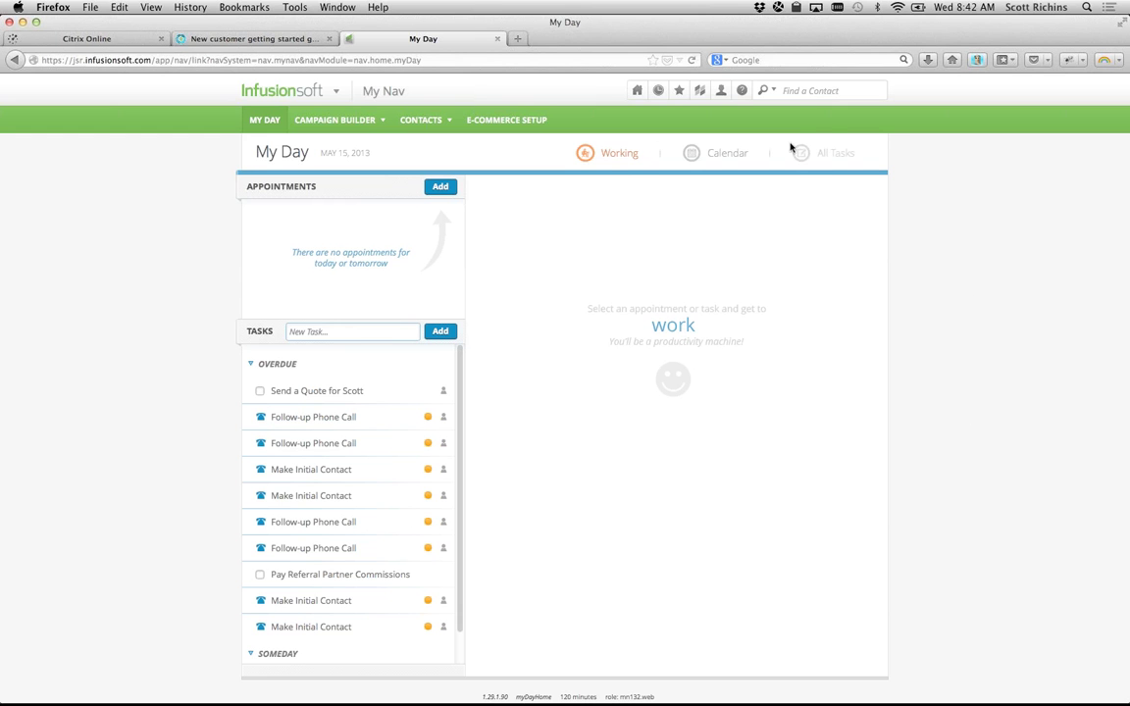
mouse_move(720, 90)
key(super+Tab)
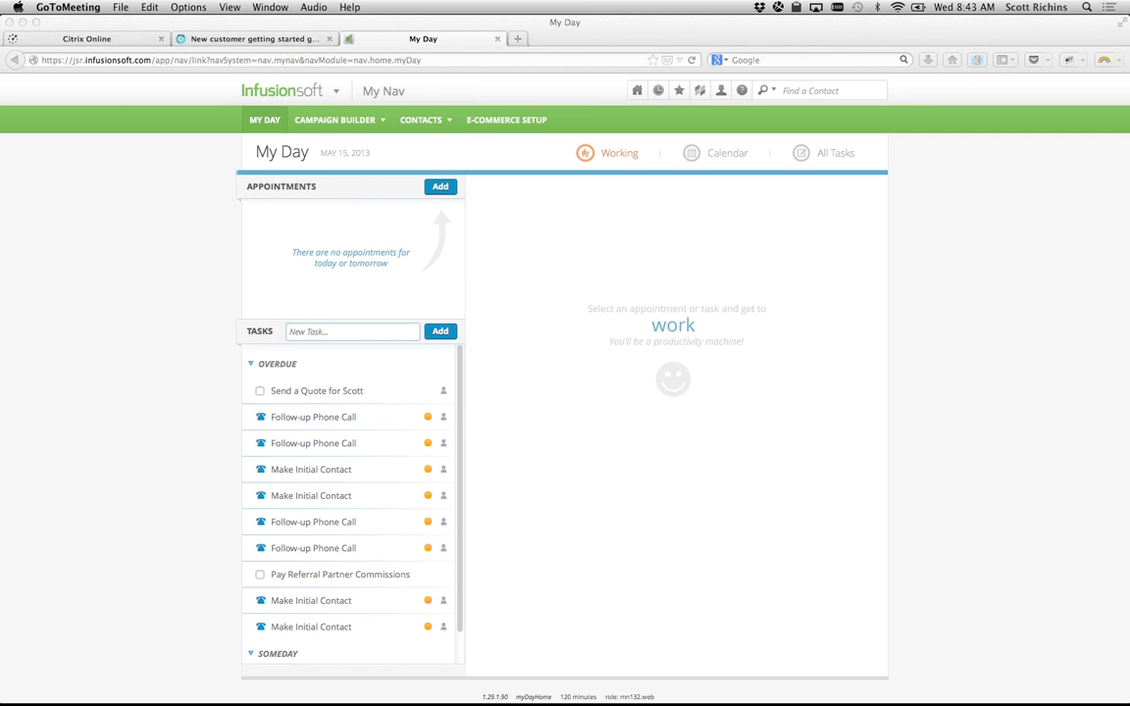
click(87, 186)
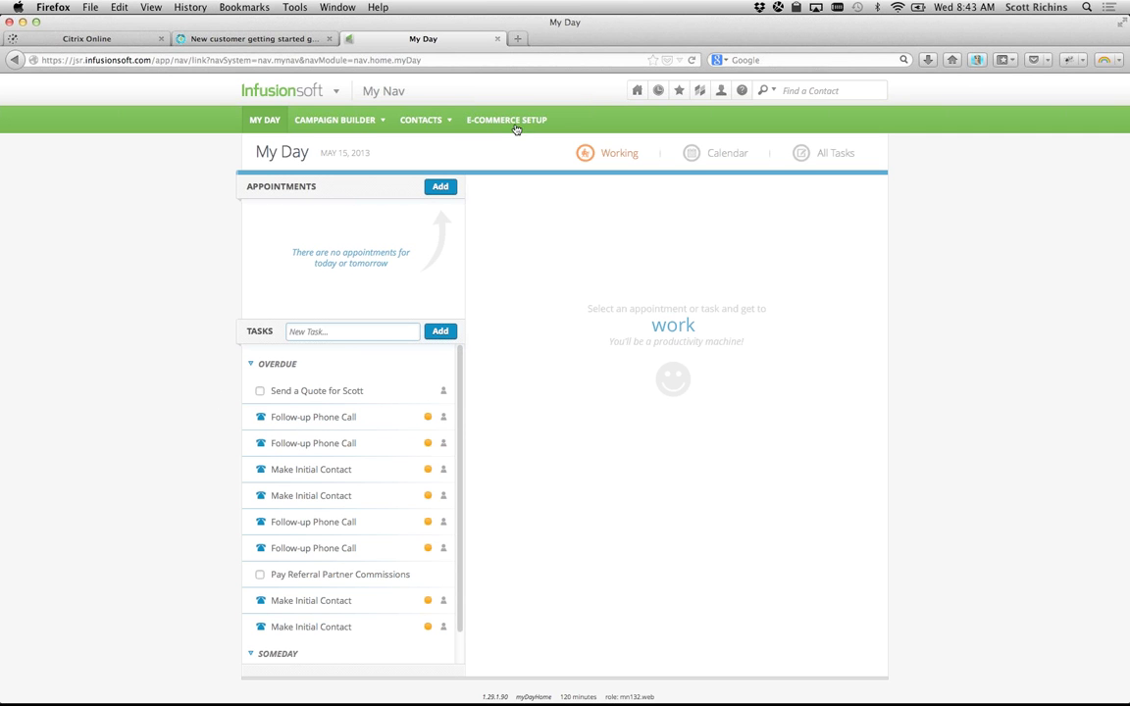
click(73, 59)
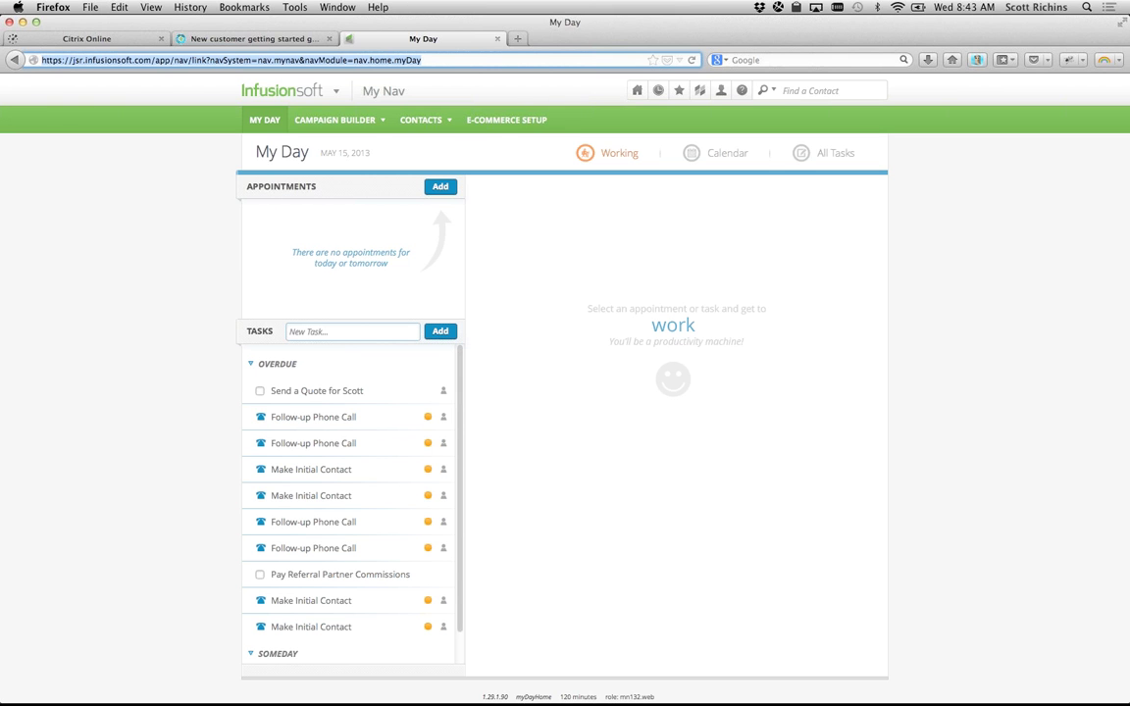
key(super+Tab)
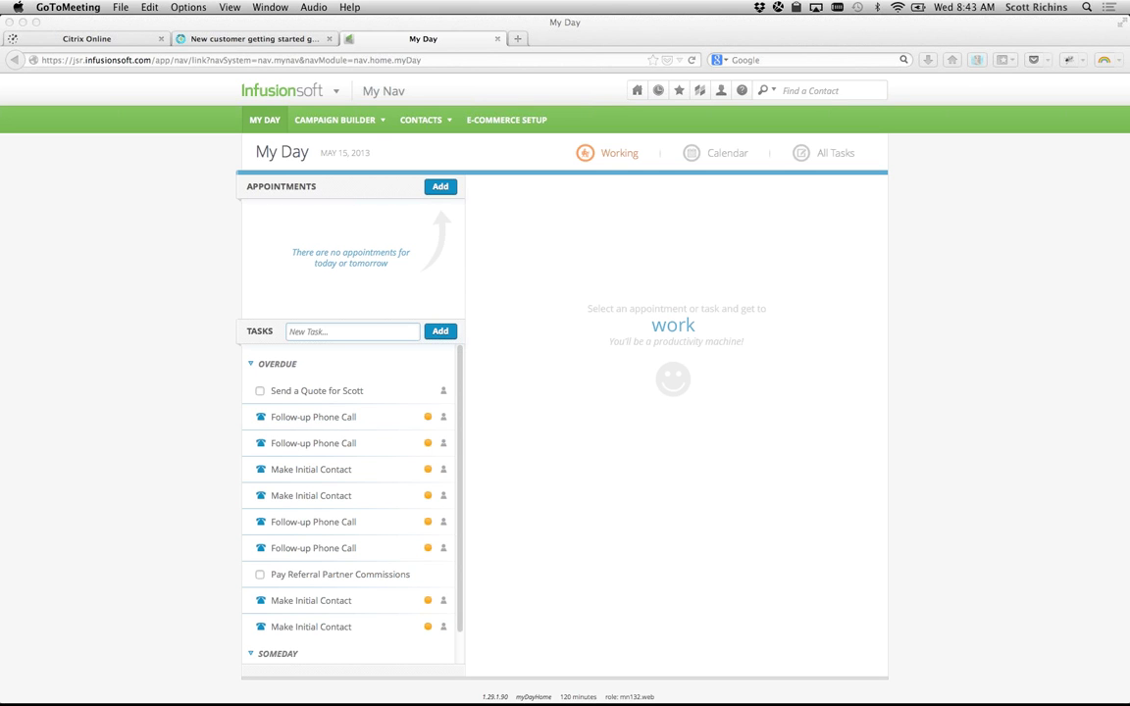
click(211, 57)
click(496, 226)
drag(474, 213, 538, 237)
click(542, 240)
click(413, 41)
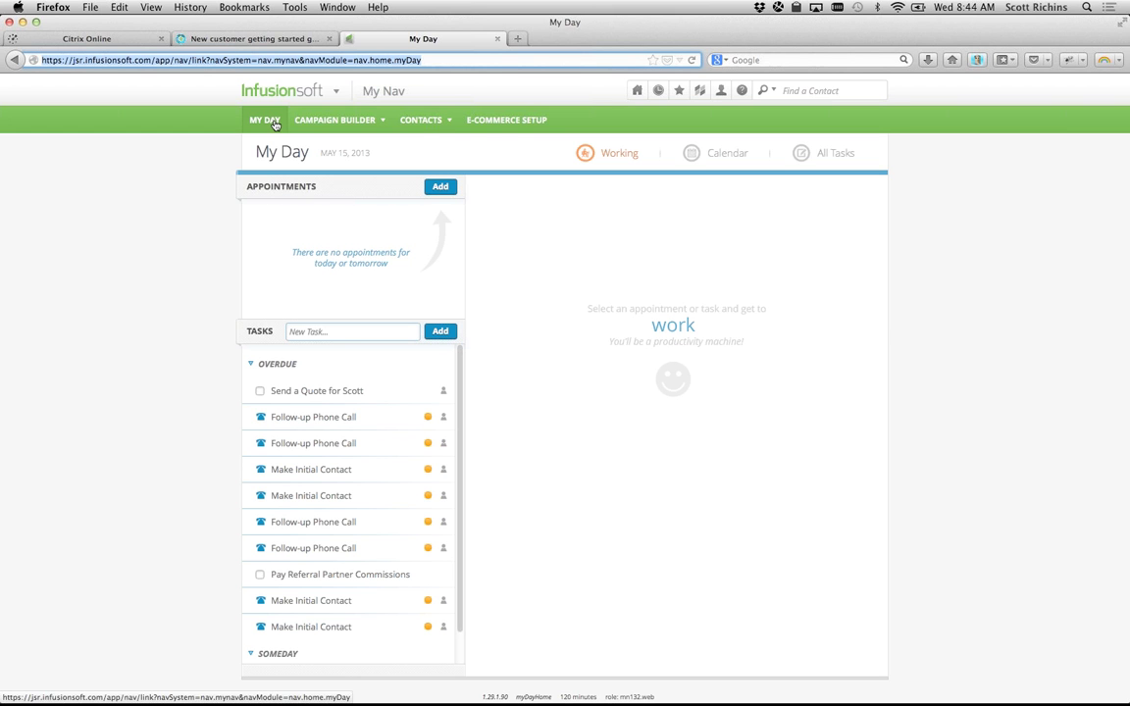
Step: Dismiss the Campaign Builder dropdown and bring up the Infusionsoft main navigation menu
mouse_move(333, 122)
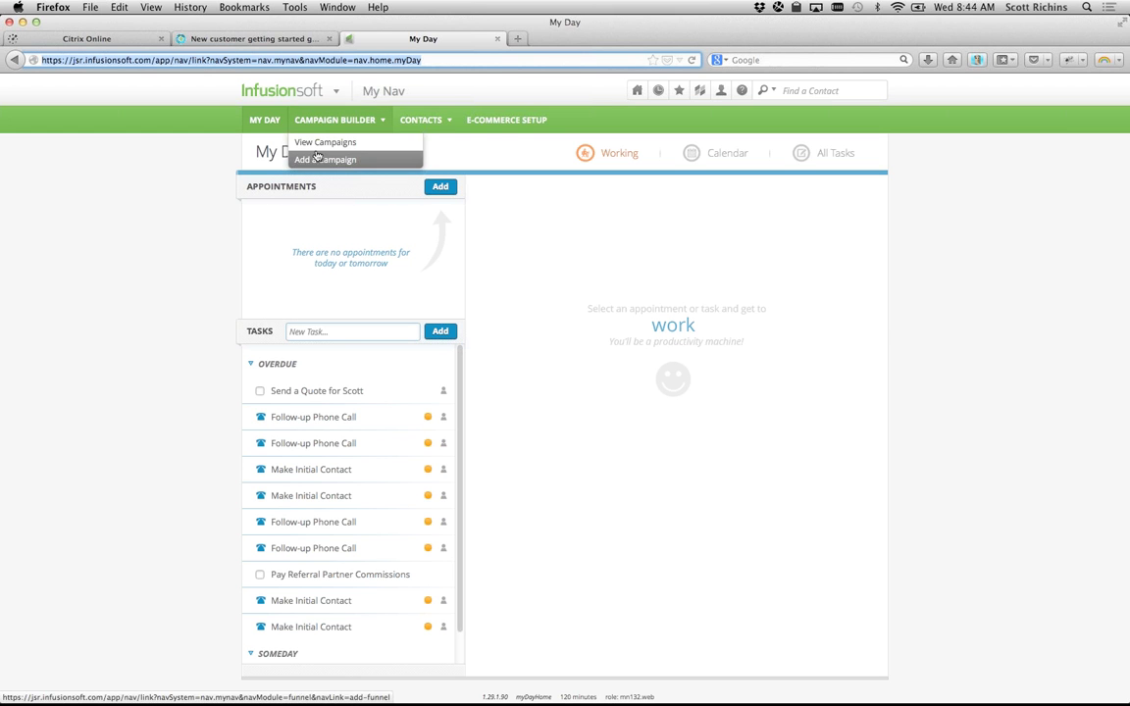
click(172, 145)
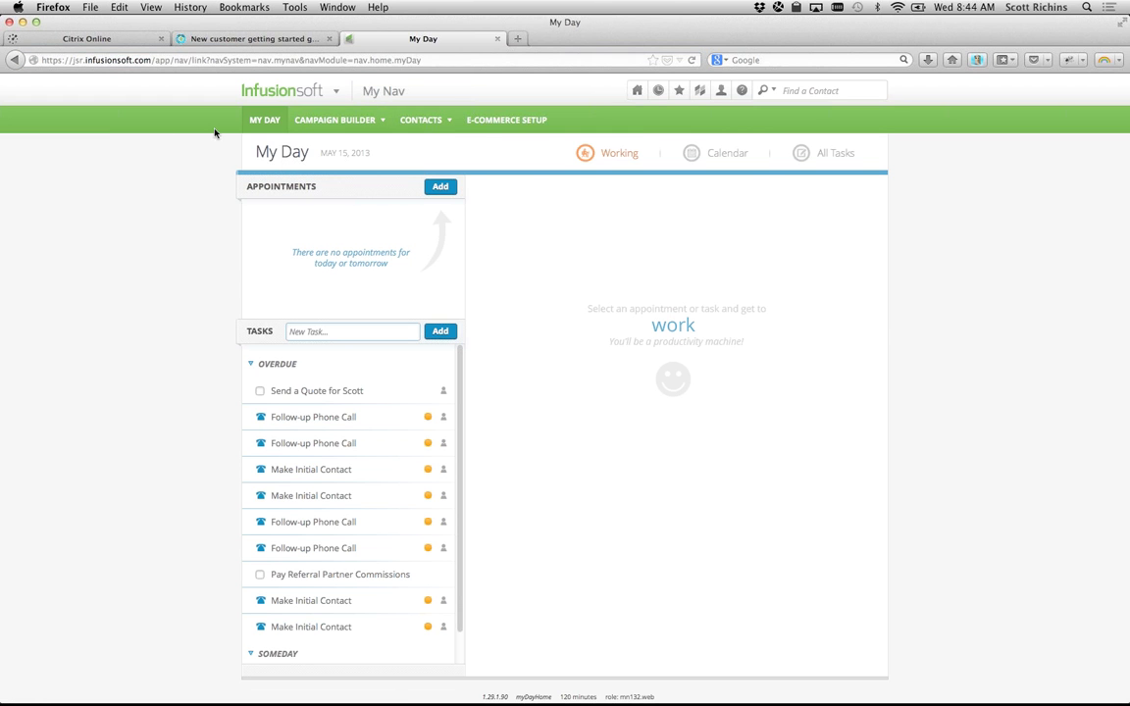
mouse_move(289, 96)
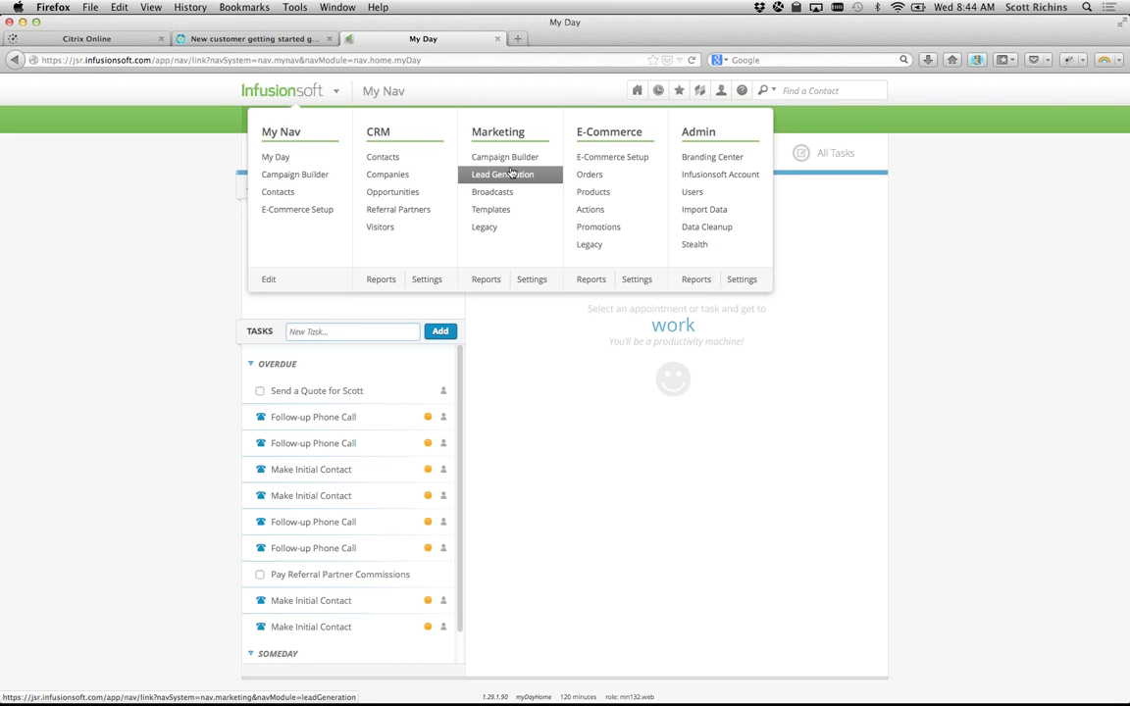
Step: Remove My Day, Campaign Builder, Contacts and E-Commerce Setup from My Nav, confirming the refresh
click(268, 280)
click(344, 161)
click(343, 161)
click(343, 161)
click(343, 161)
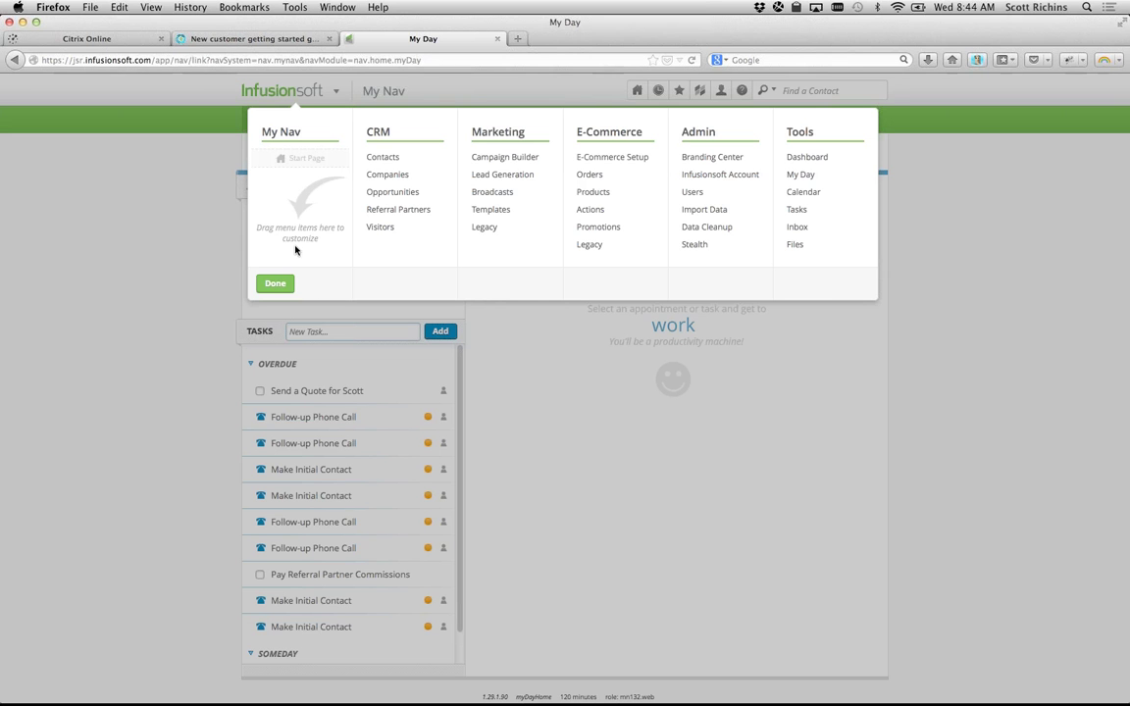
click(274, 288)
click(688, 332)
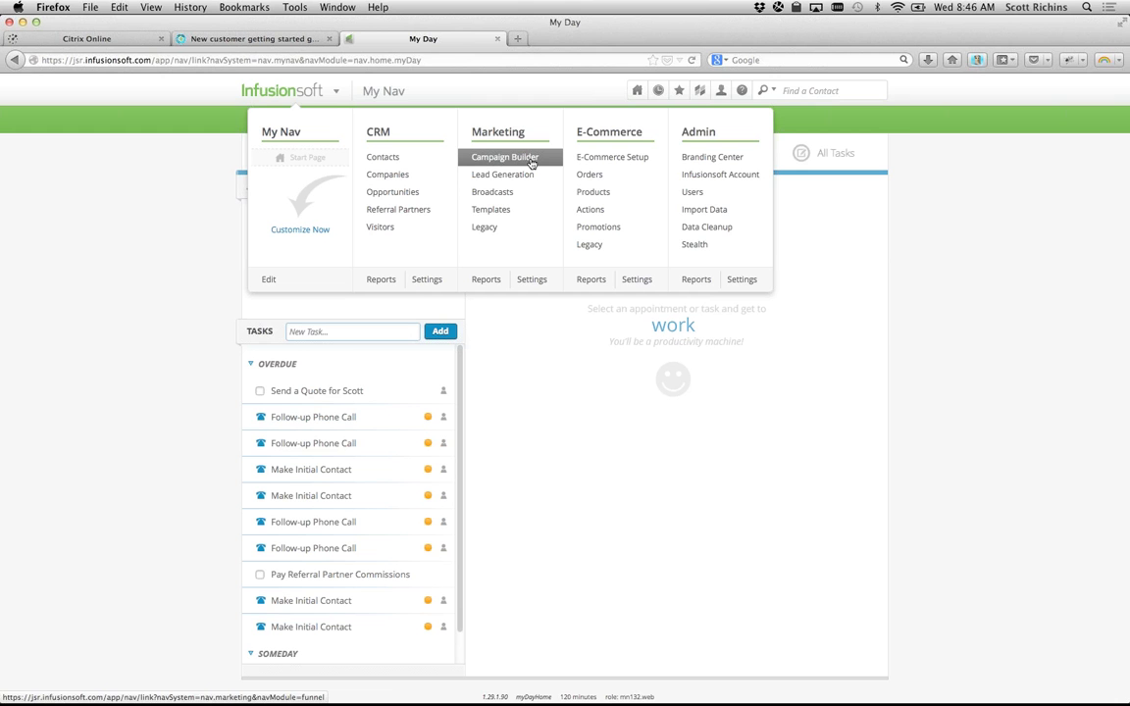
Step: Go to Marketing > Campaign Builder to list the 162 campaigns
click(530, 159)
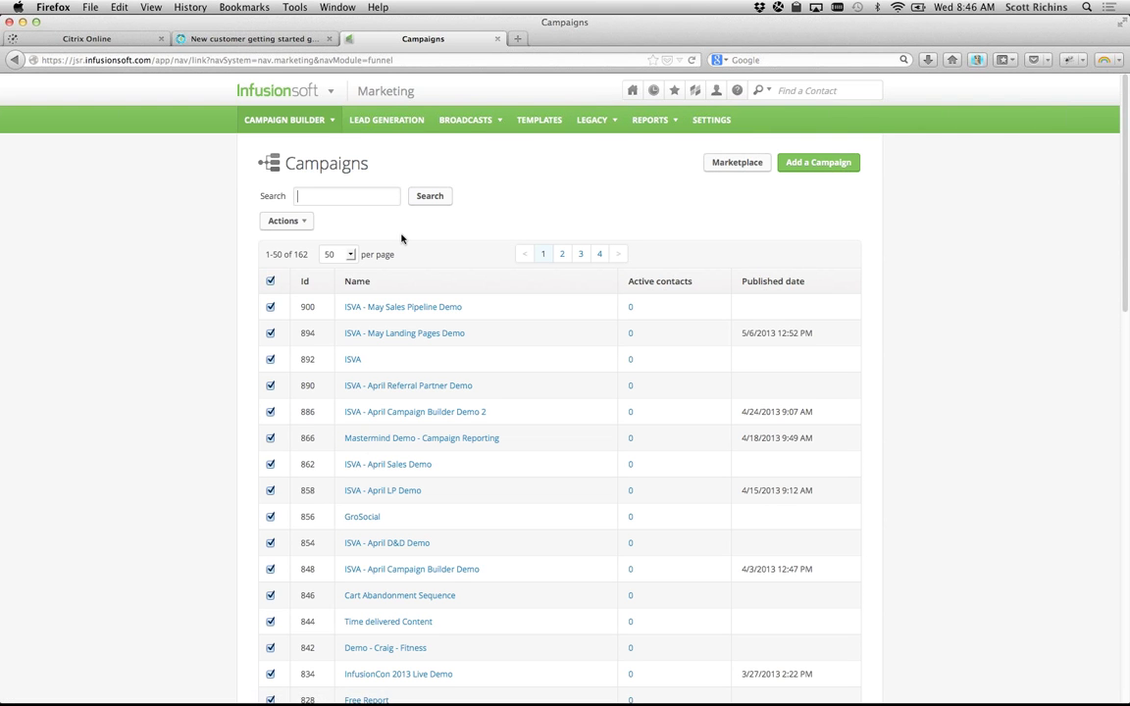
mouse_move(334, 95)
Step: Open the E-Commerce Setup page from the navigation menu's E-Commerce column
mouse_move(300, 102)
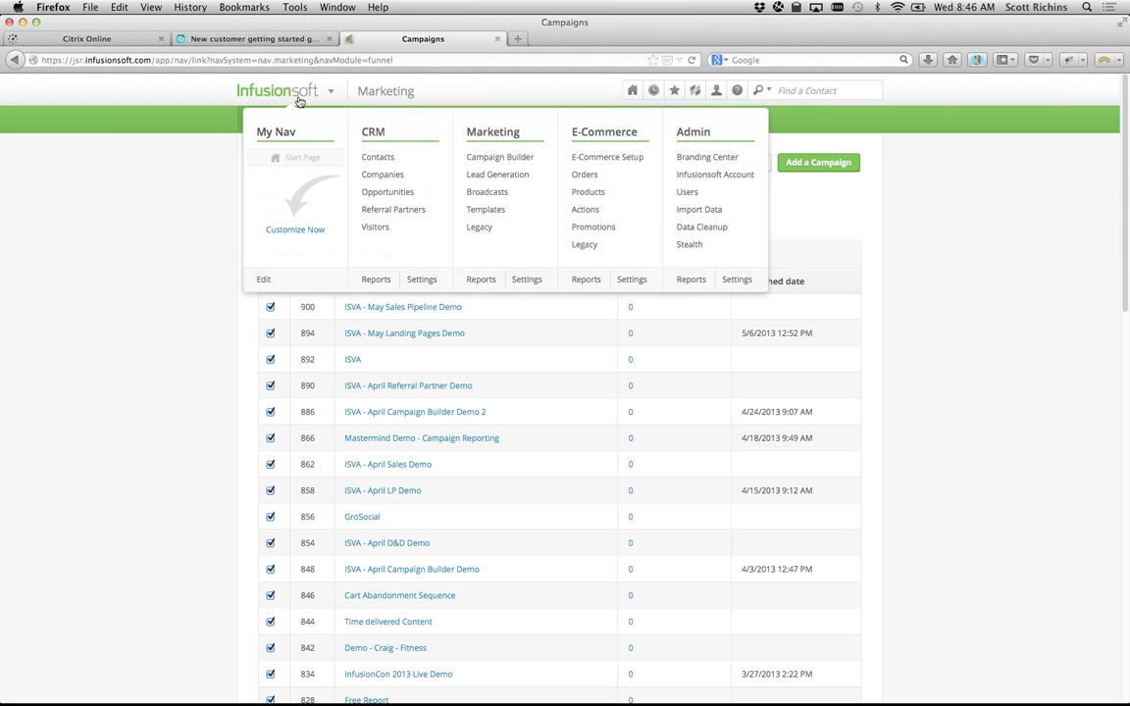
click(606, 162)
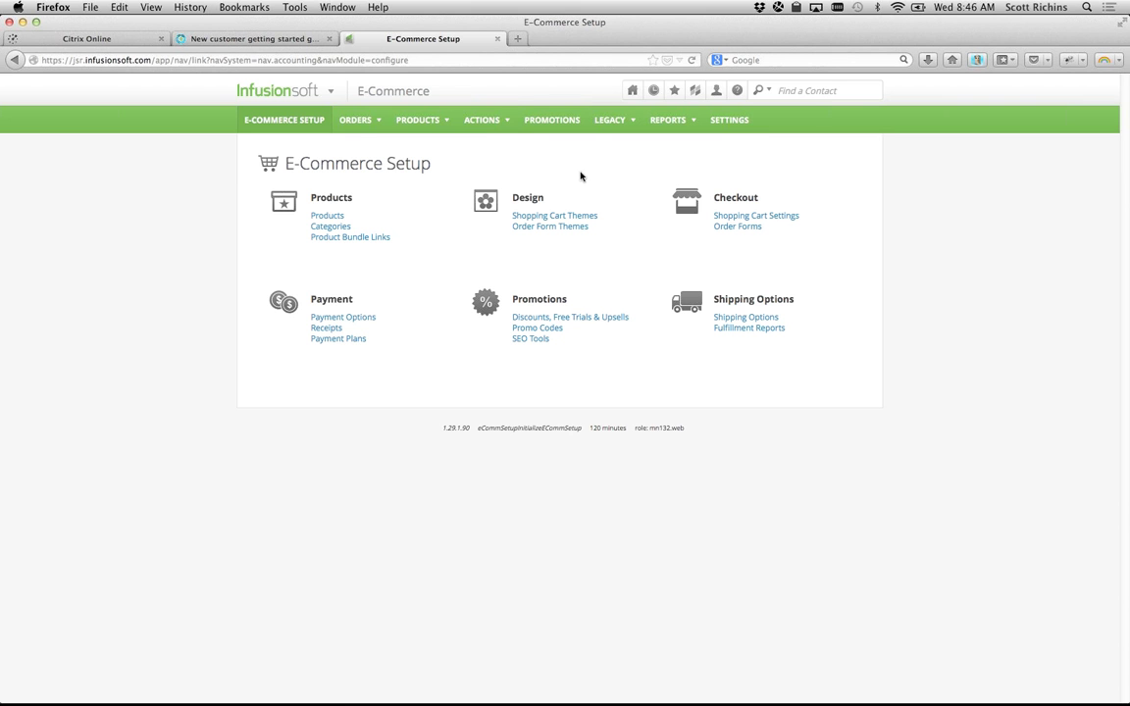
mouse_move(479, 122)
mouse_move(366, 123)
mouse_move(298, 103)
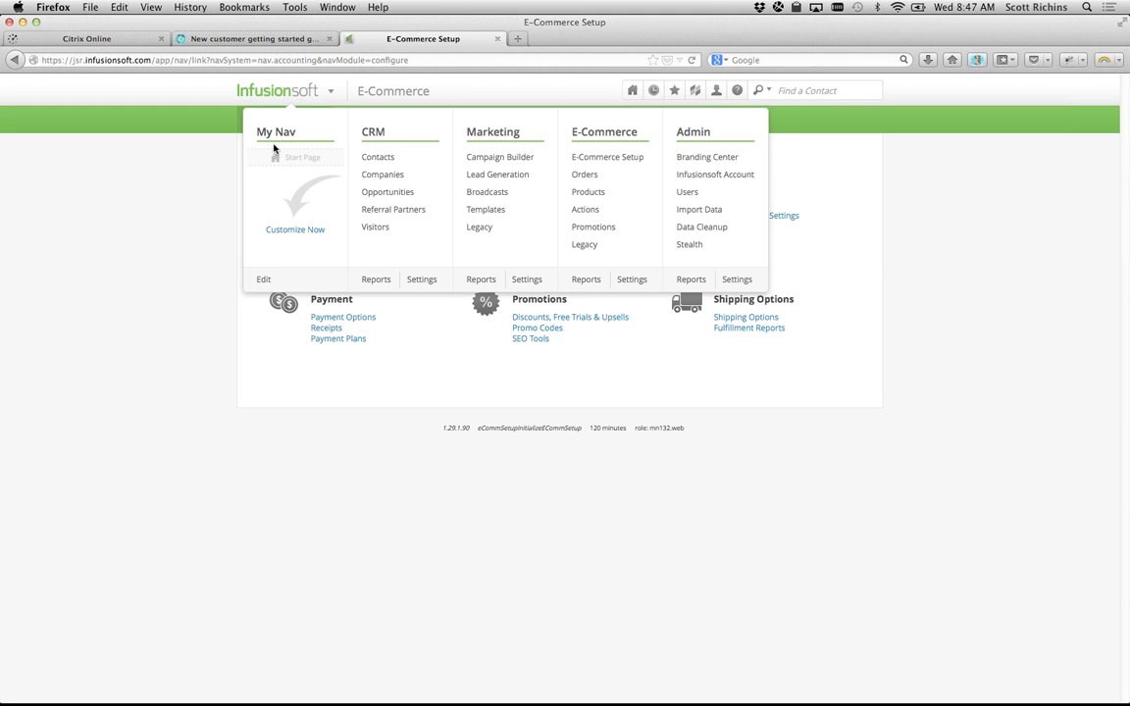
Step: Drag Contacts, Campaign Builder, E-Commerce Setup and My Day into My Nav, then finish editing
click(296, 231)
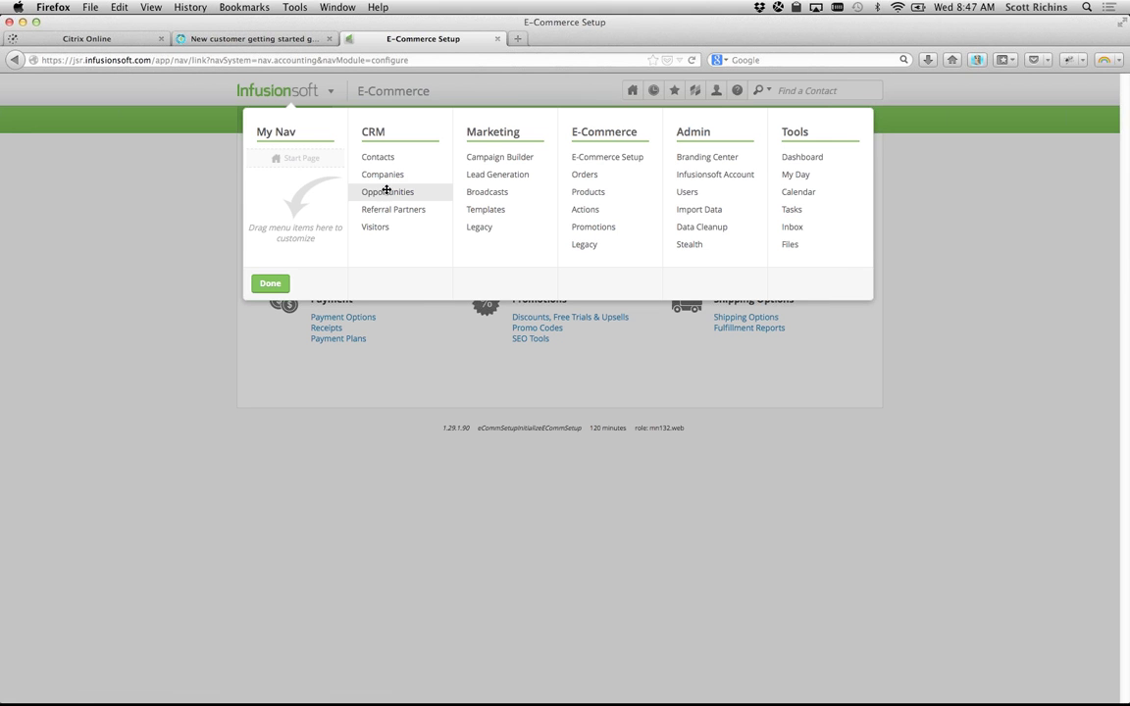
drag(365, 157, 305, 158)
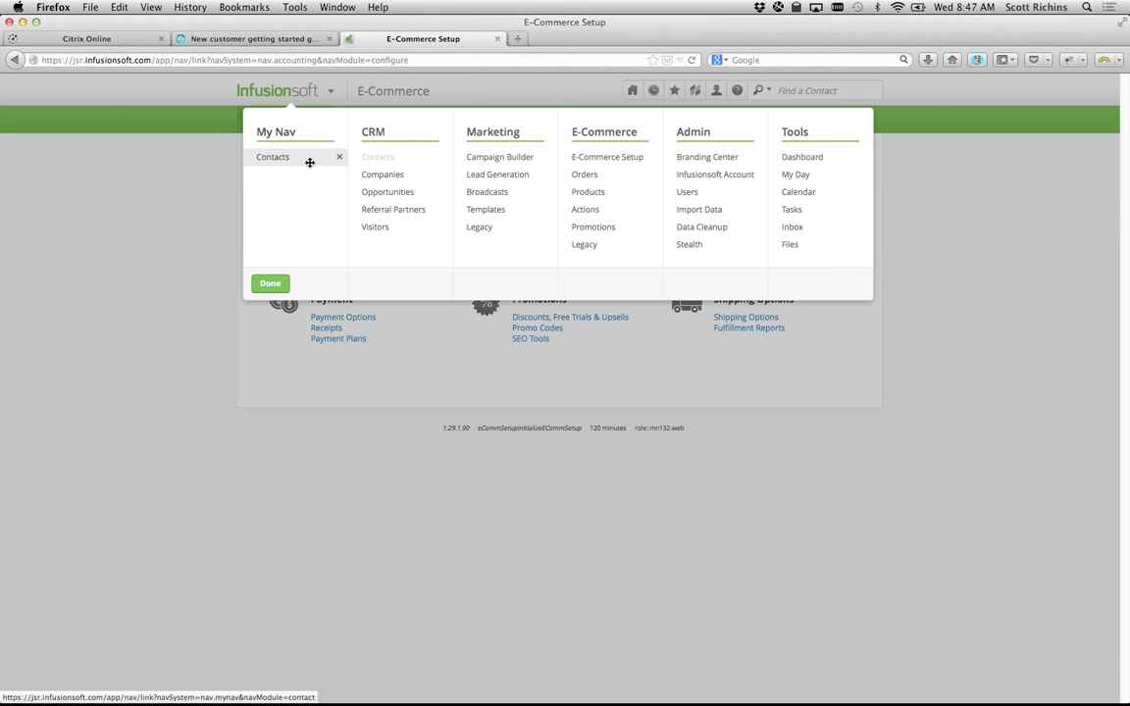
drag(502, 157, 326, 174)
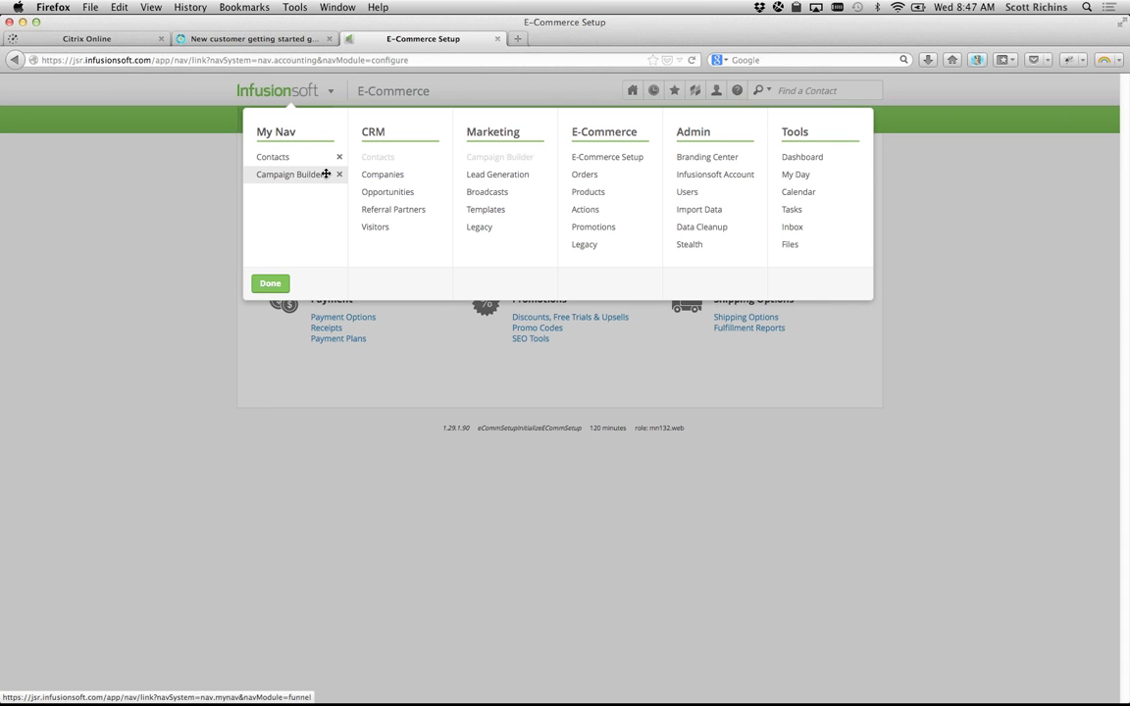
drag(616, 160, 321, 192)
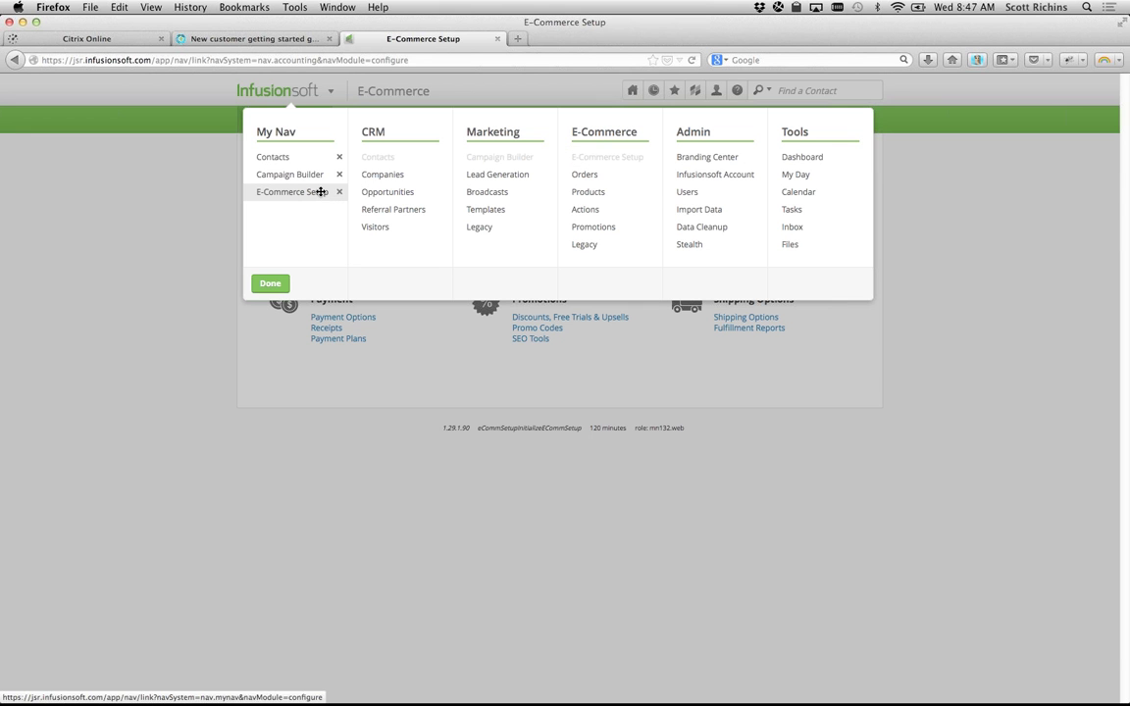
drag(795, 174, 298, 199)
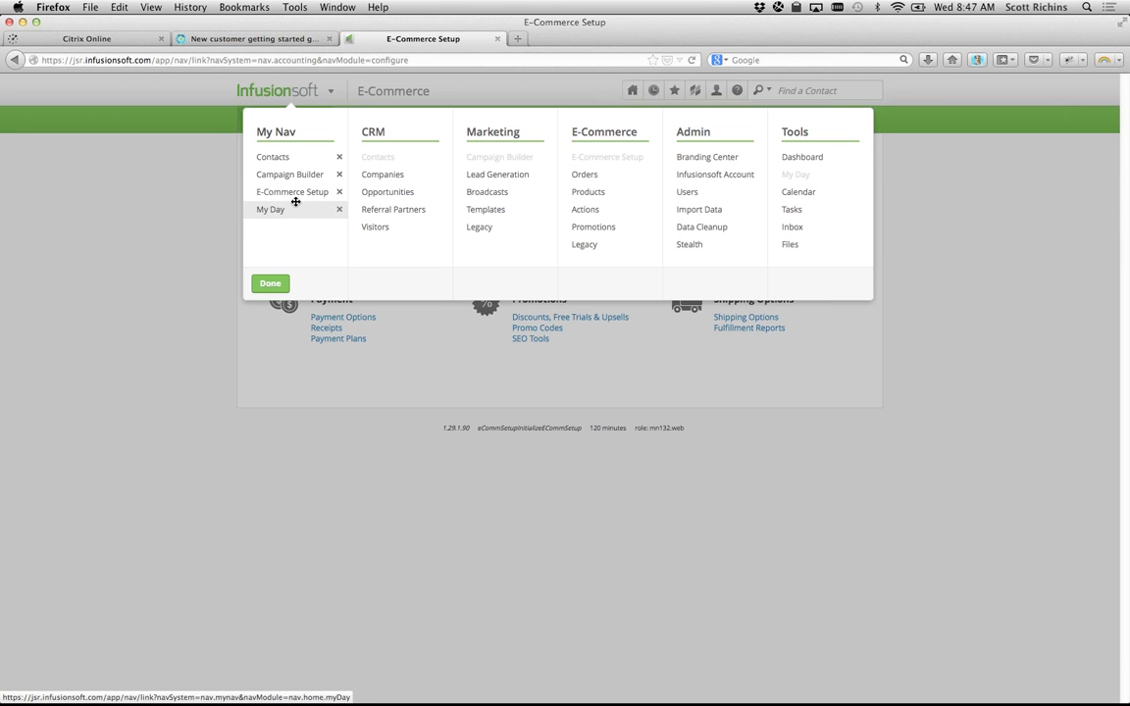
click(271, 284)
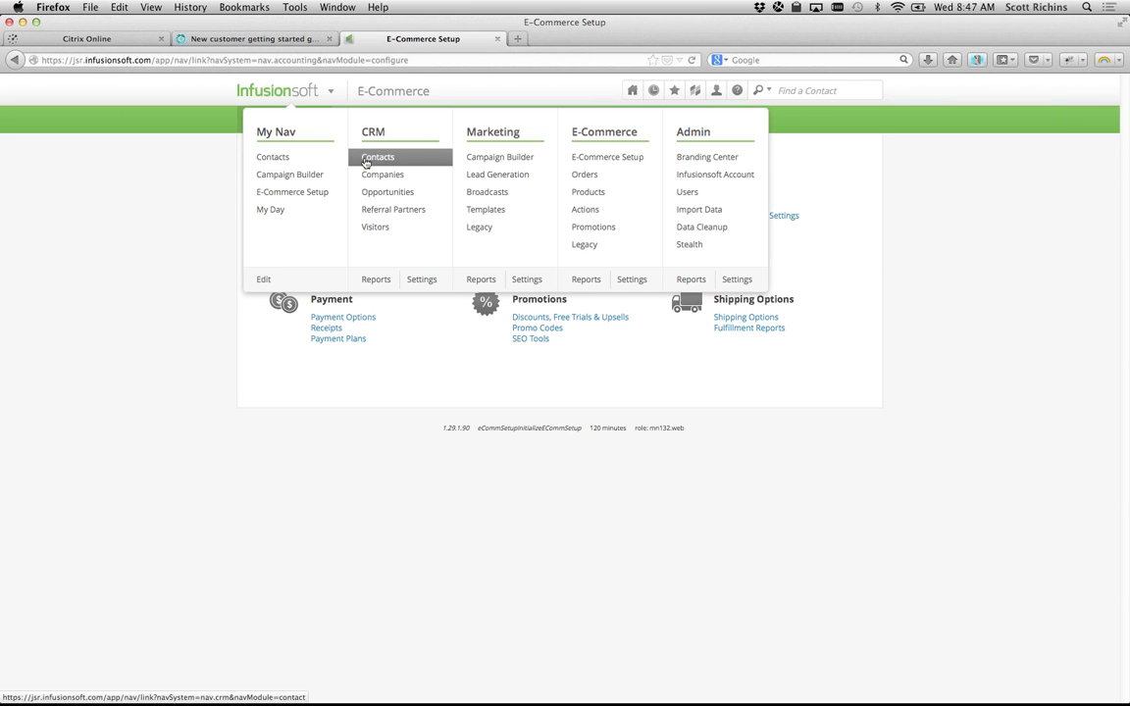
Step: Open the 780-record Contacts list from My Nav and put the navigation menu back into edit mode
click(286, 156)
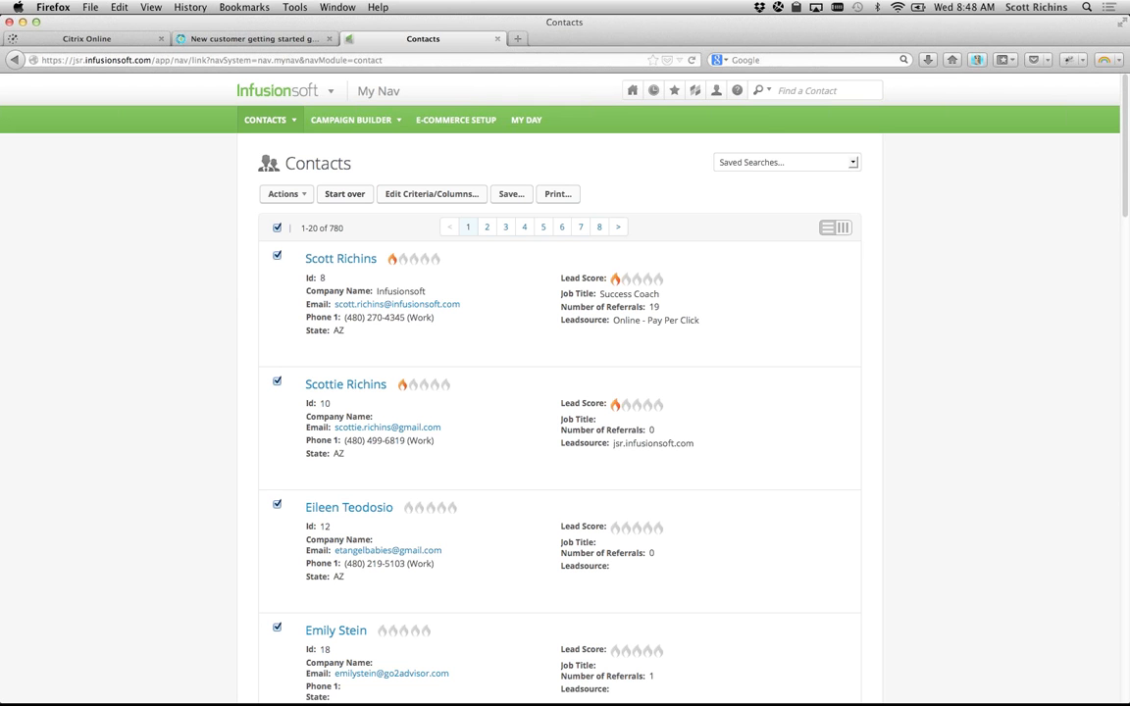
mouse_move(258, 90)
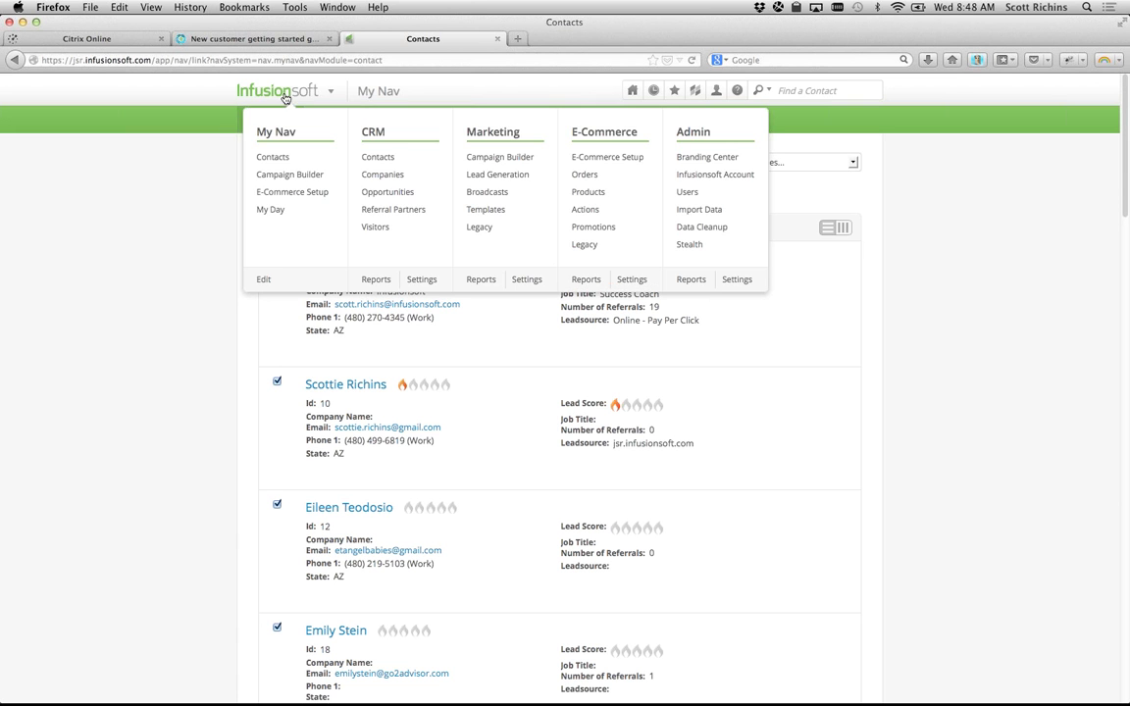
click(263, 278)
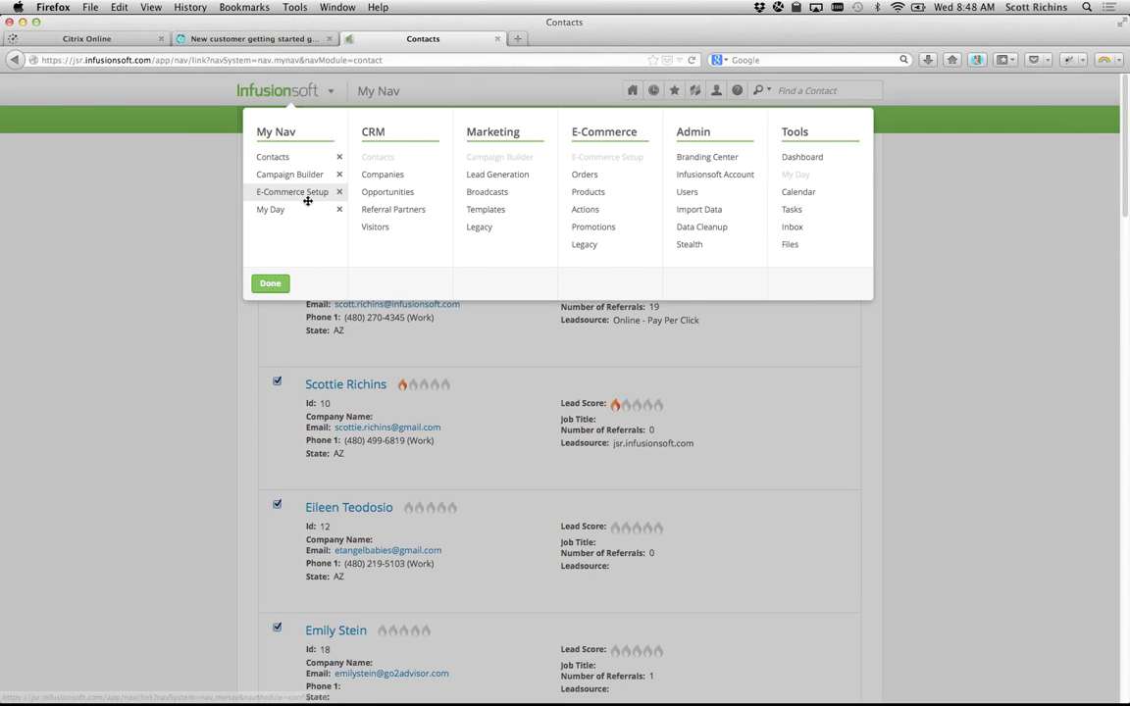
Step: Close navigation editing and refocus the browser on the Contacts page, with the Tools menu showing
click(270, 283)
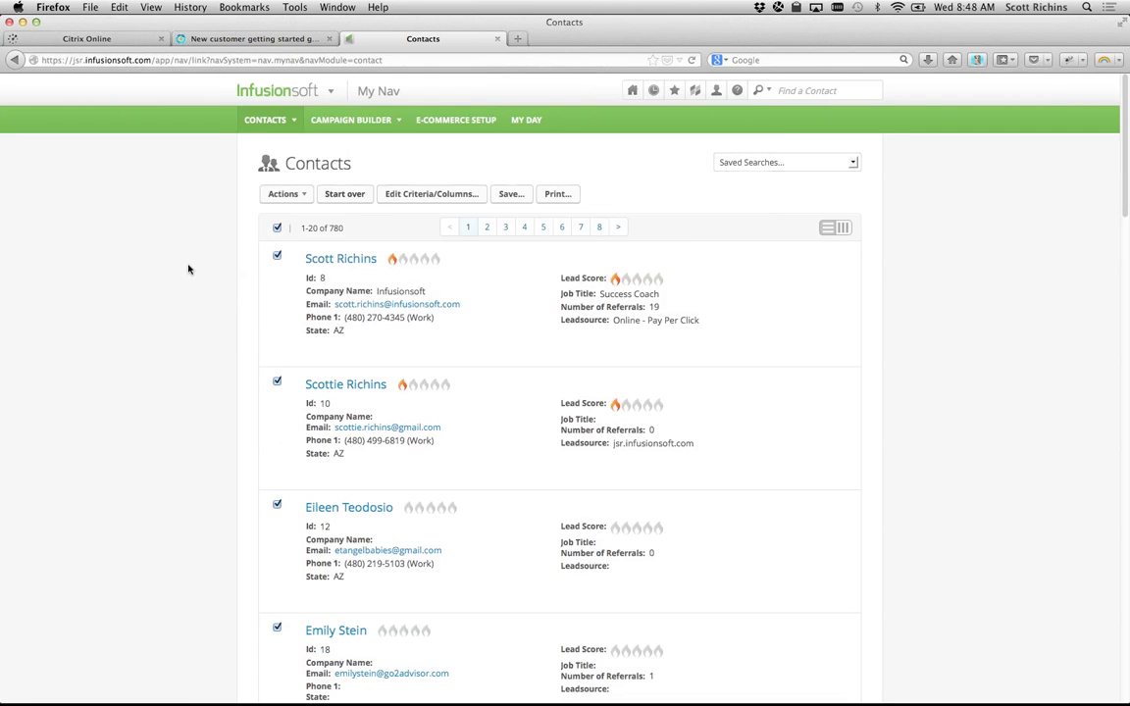
mouse_move(297, 99)
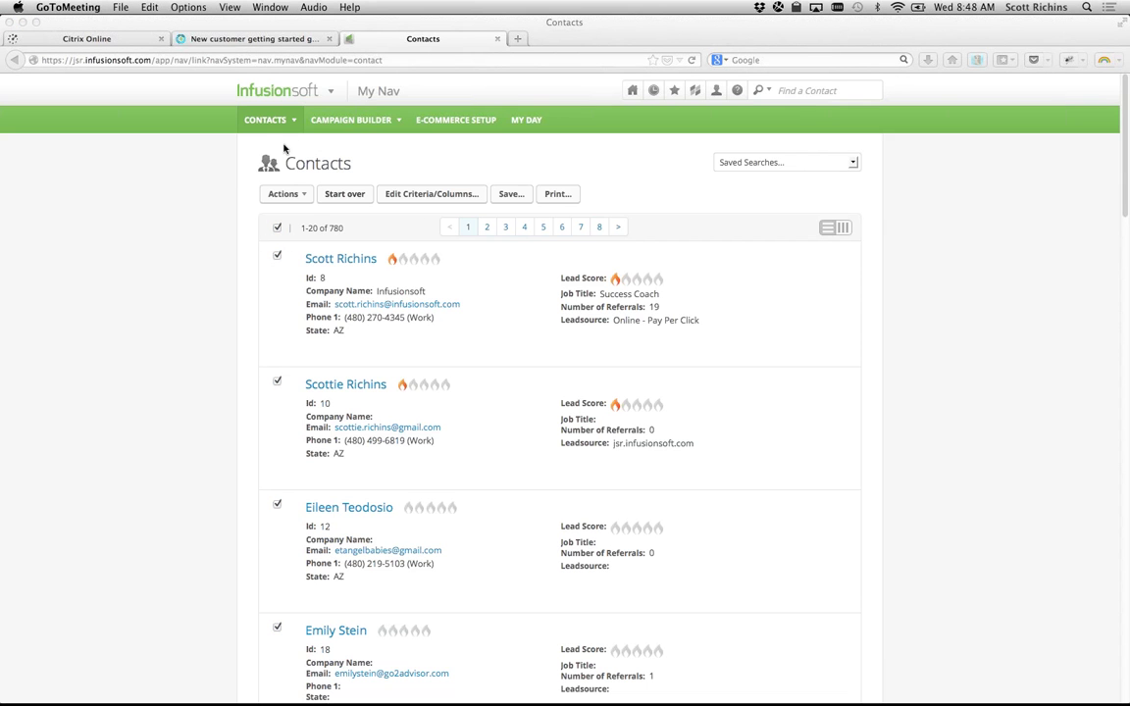
click(284, 94)
click(283, 93)
click(284, 93)
click(138, 302)
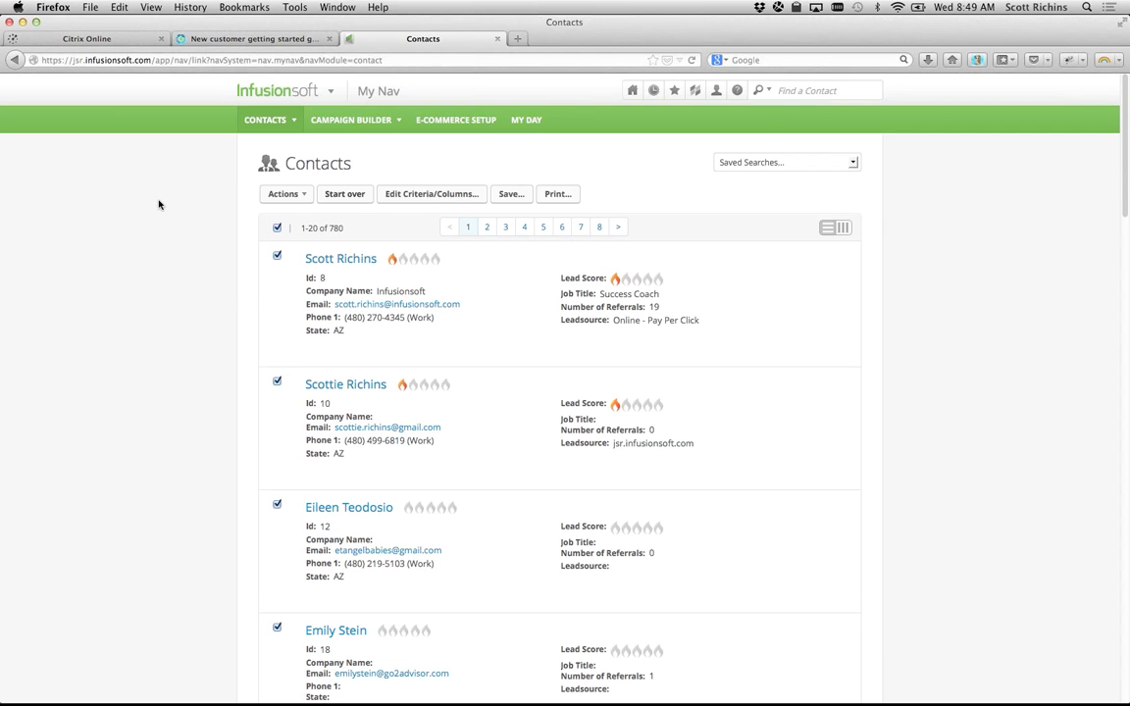
mouse_move(263, 91)
mouse_move(634, 91)
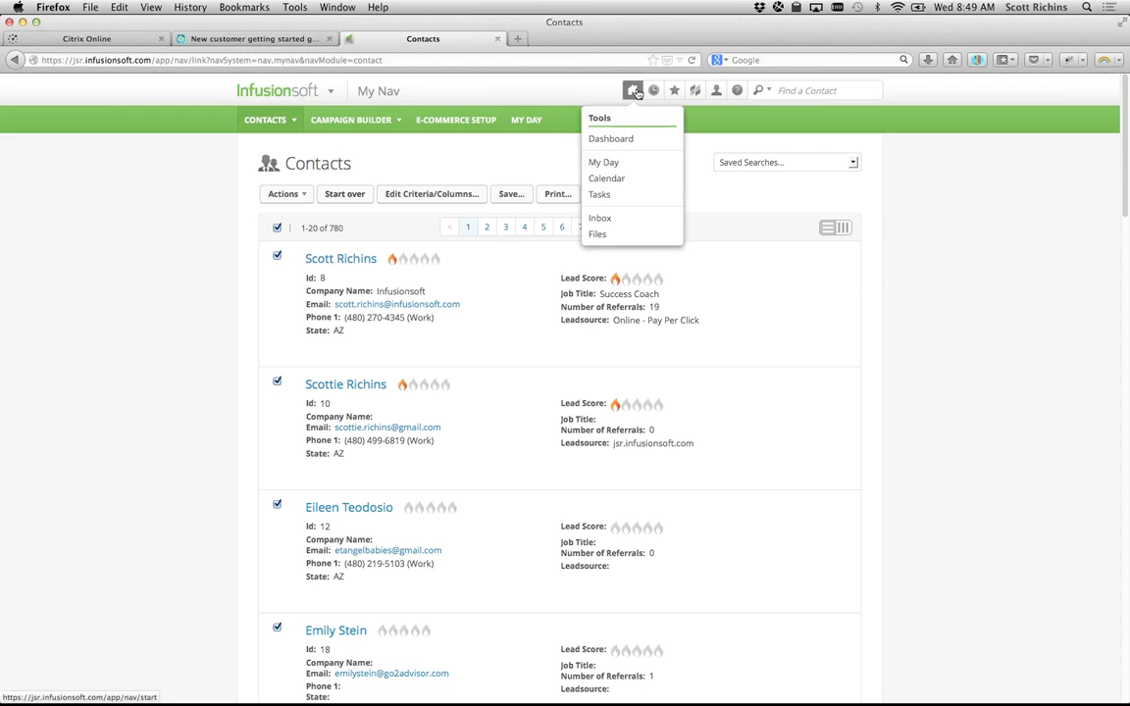
Step: Return to the May 15, 2013 My Day page through the Tools menu's Dashboard
click(635, 93)
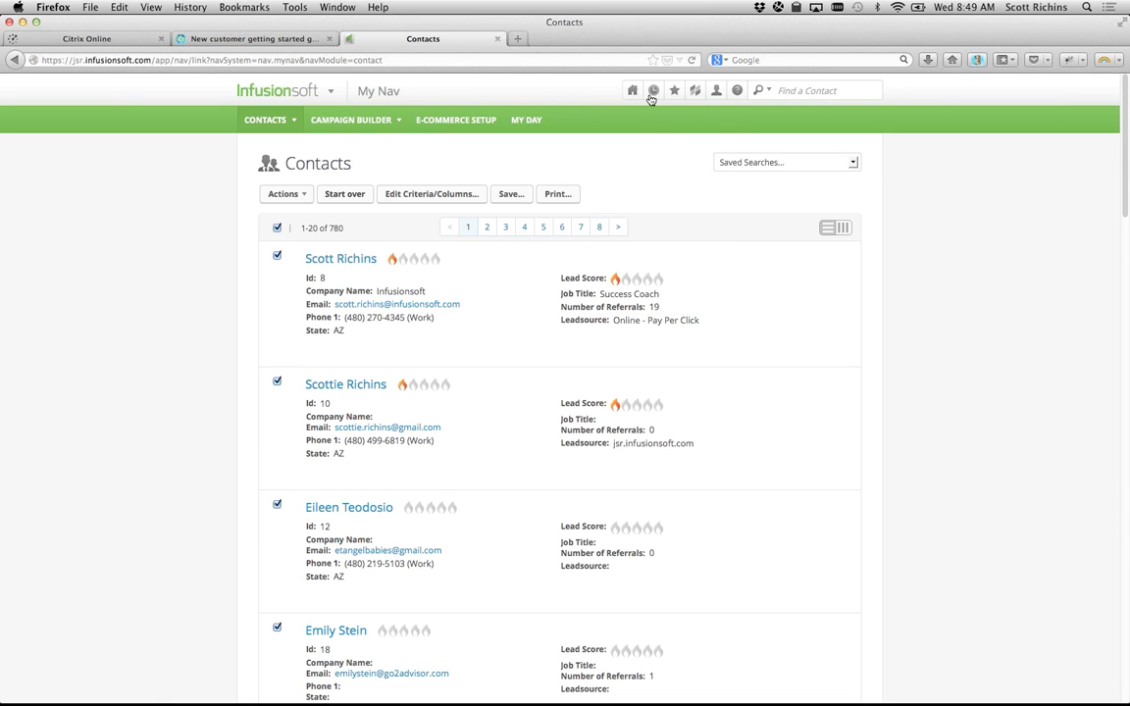
mouse_move(632, 90)
click(623, 139)
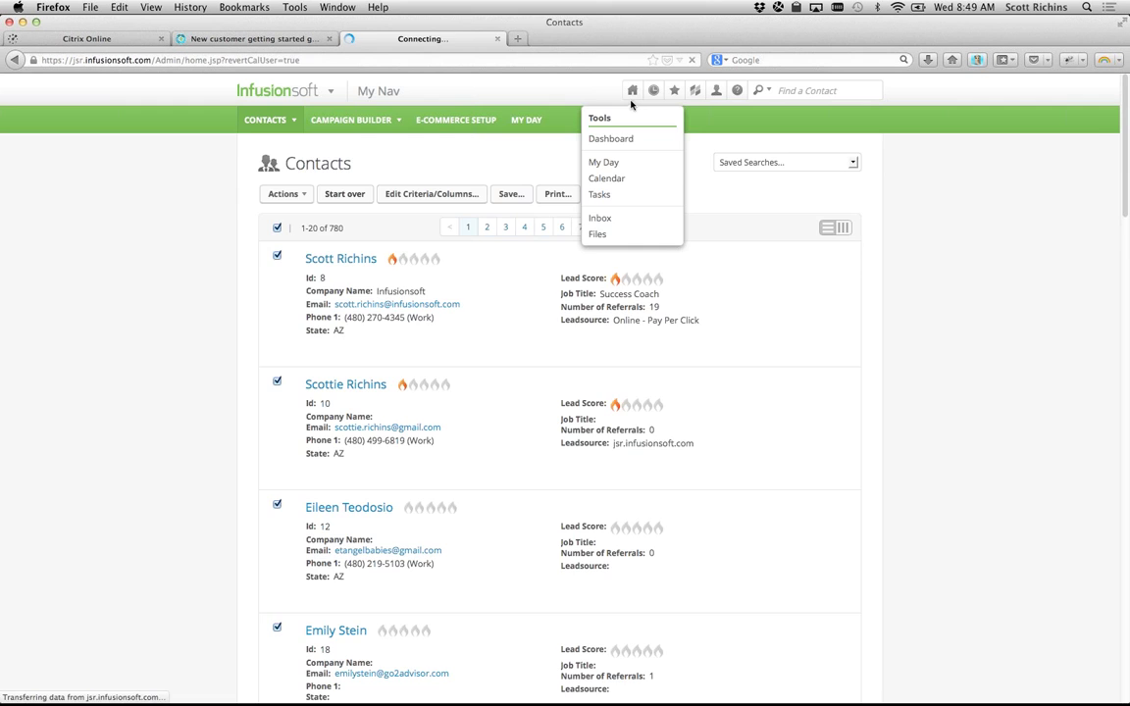
click(605, 164)
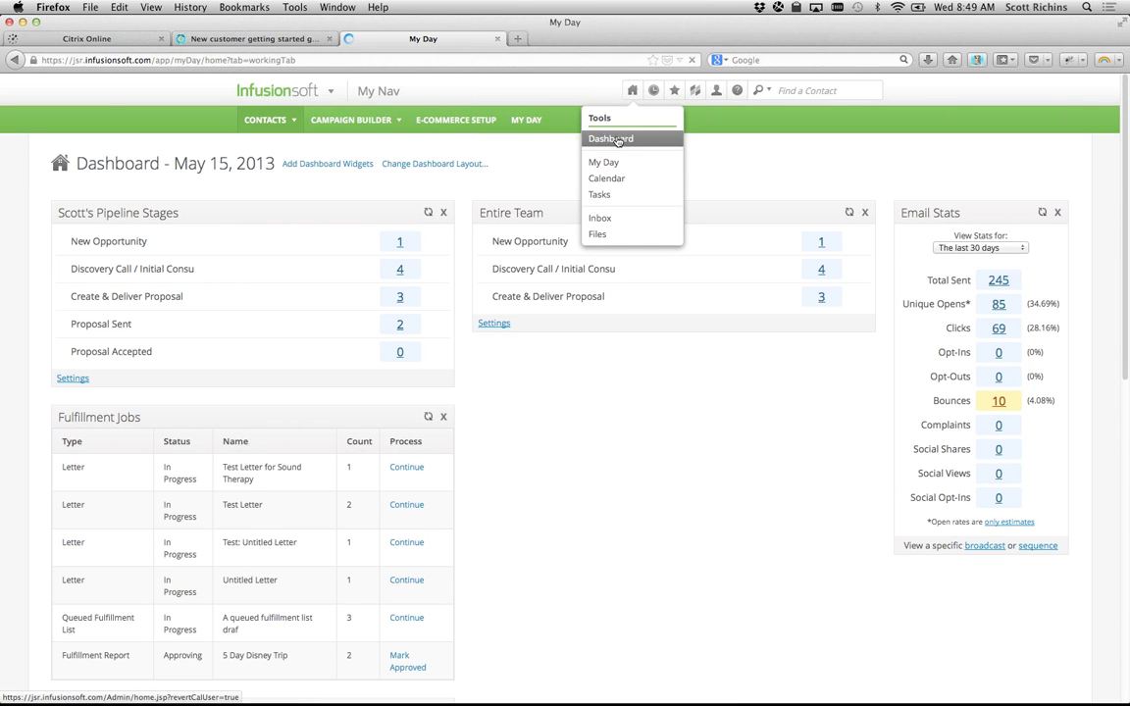
mouse_move(635, 91)
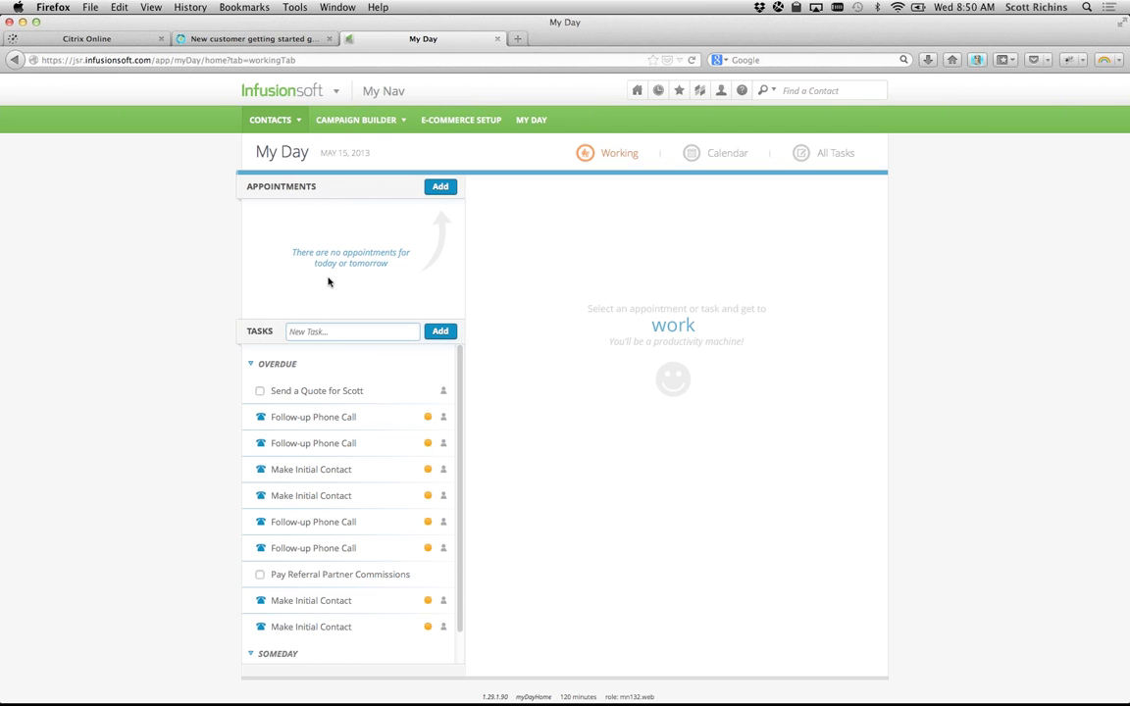
Step: Preview the overdue quote task, then return to the May 15, 2013 Dashboard from the Tools menu
click(284, 393)
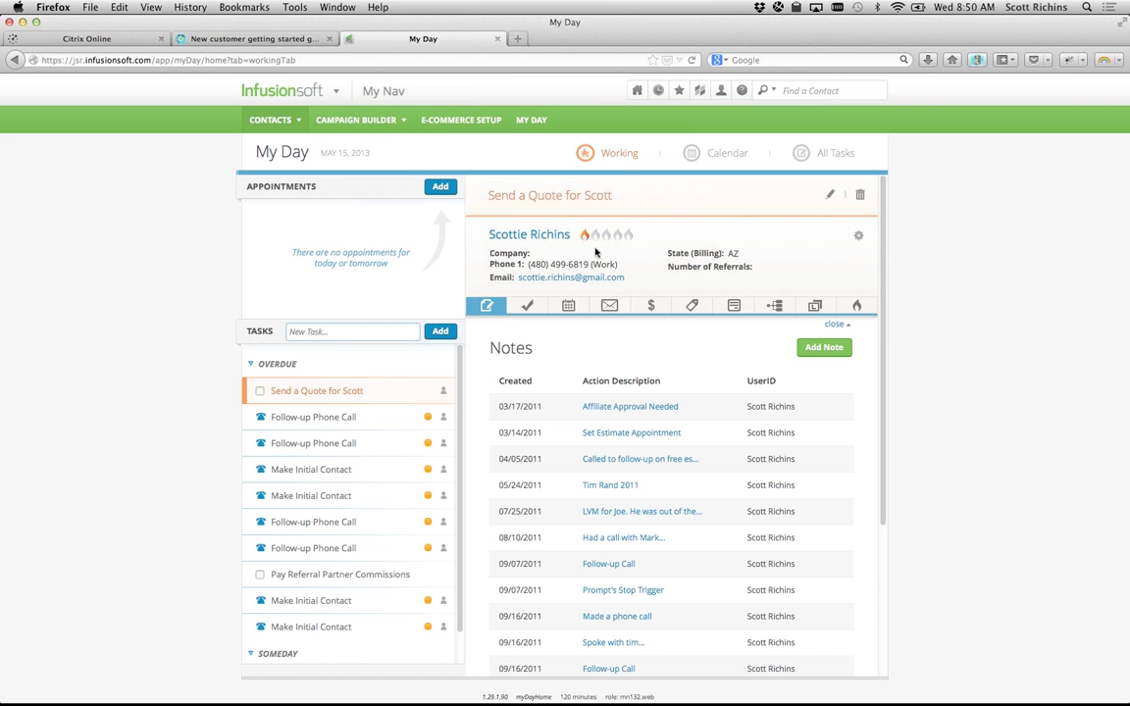
click(637, 91)
click(621, 140)
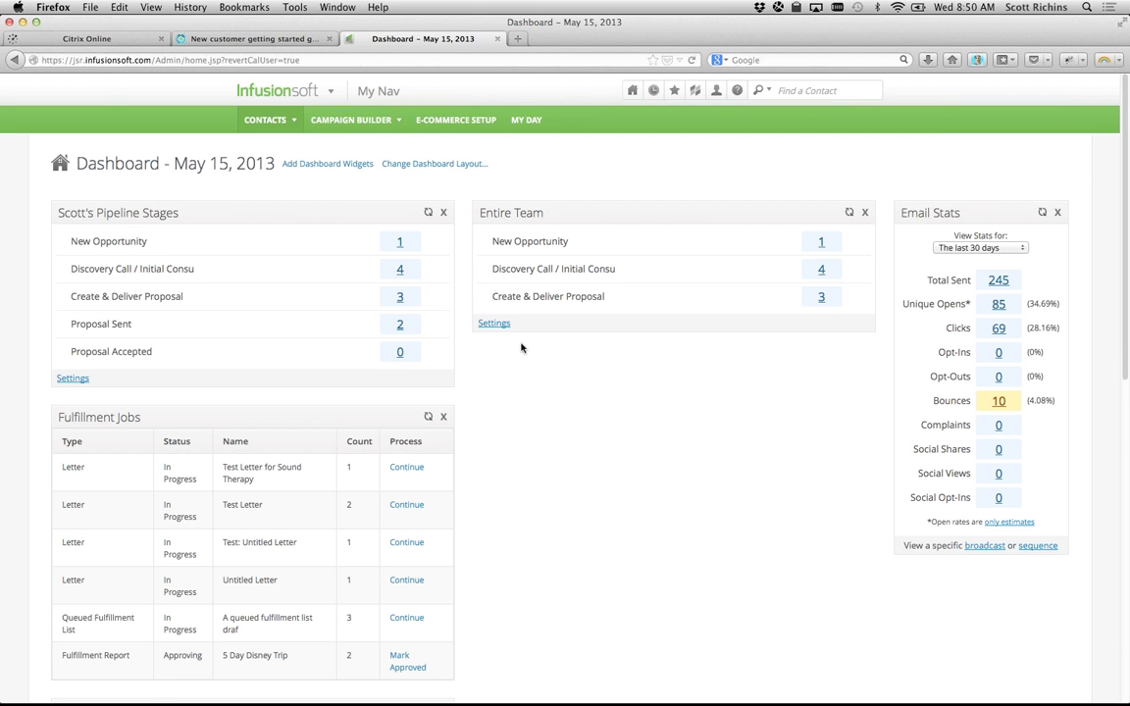
Step: Show the Marketplace Apps carousel featuring AppointmentCore over the Dashboard
mouse_move(633, 97)
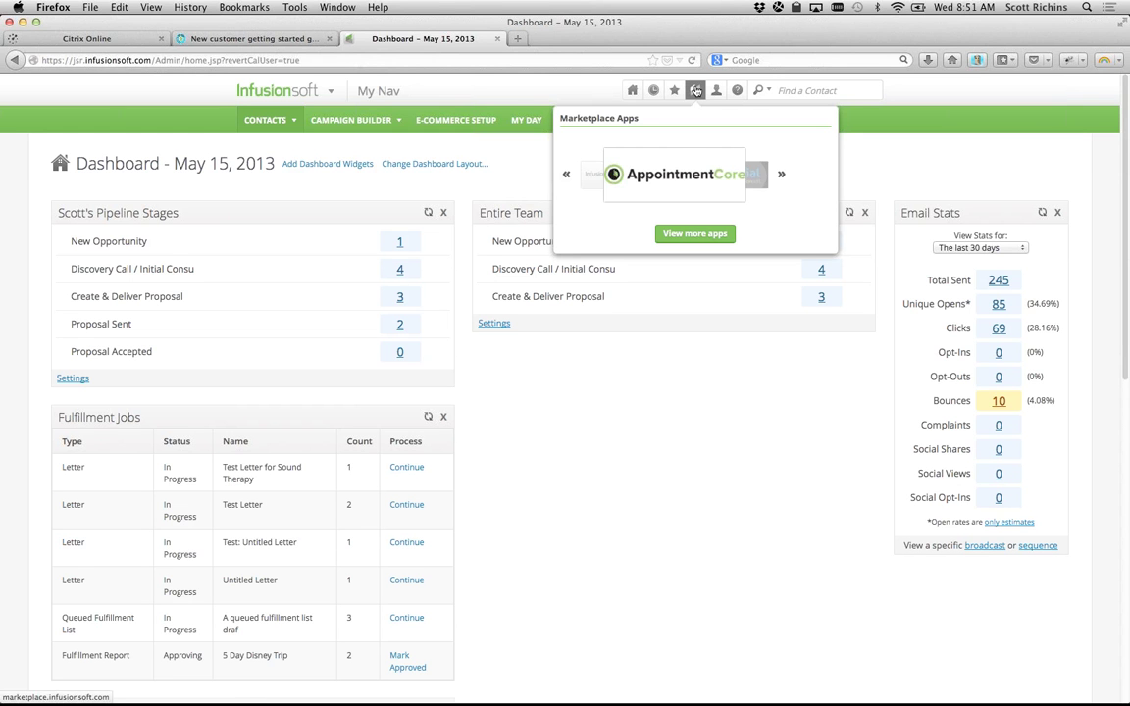
Step: Browse two more Marketplace apps, then bring up the Help panel for the current page
click(782, 177)
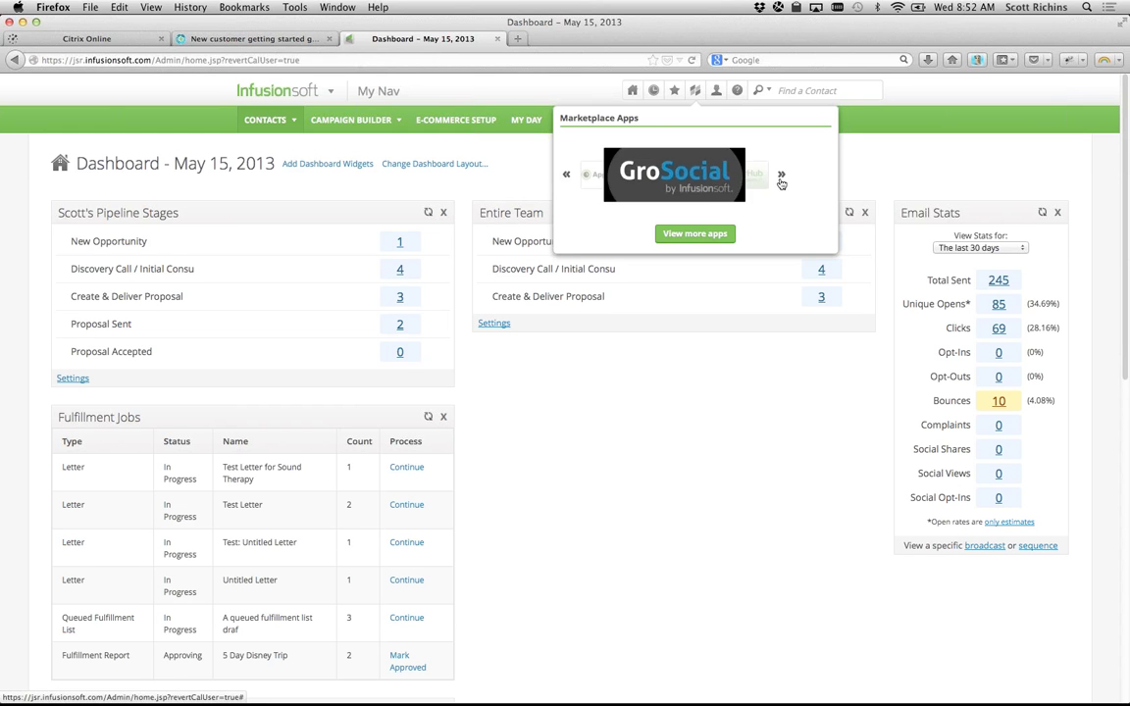
click(782, 176)
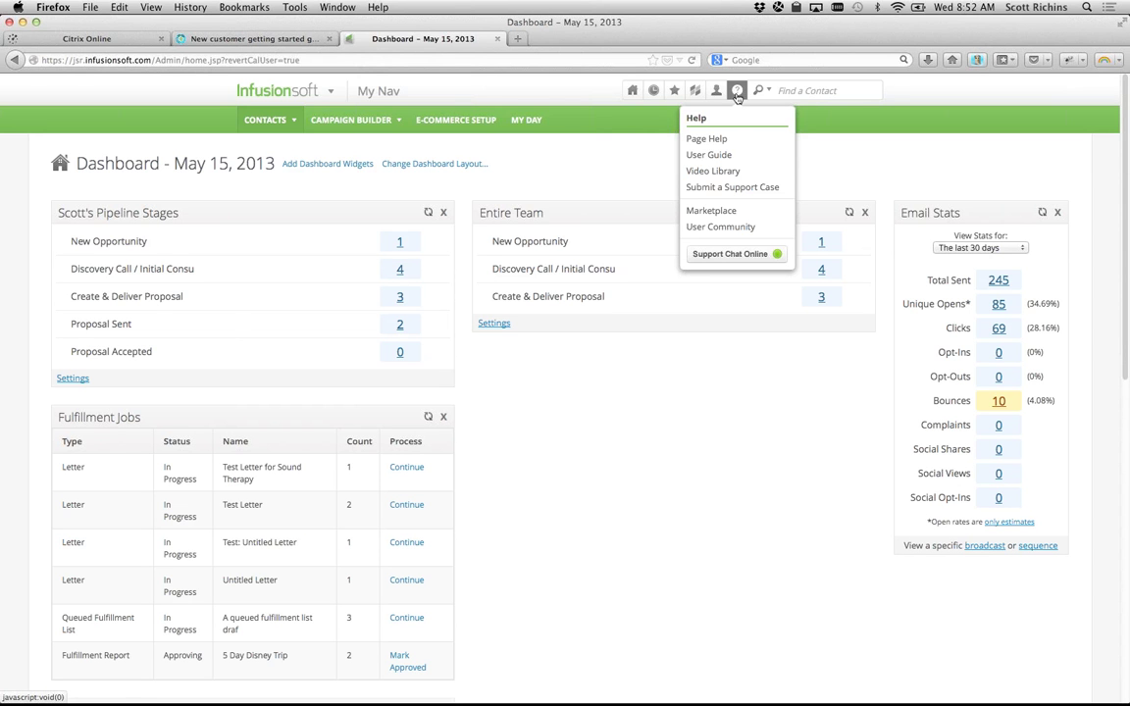
click(730, 142)
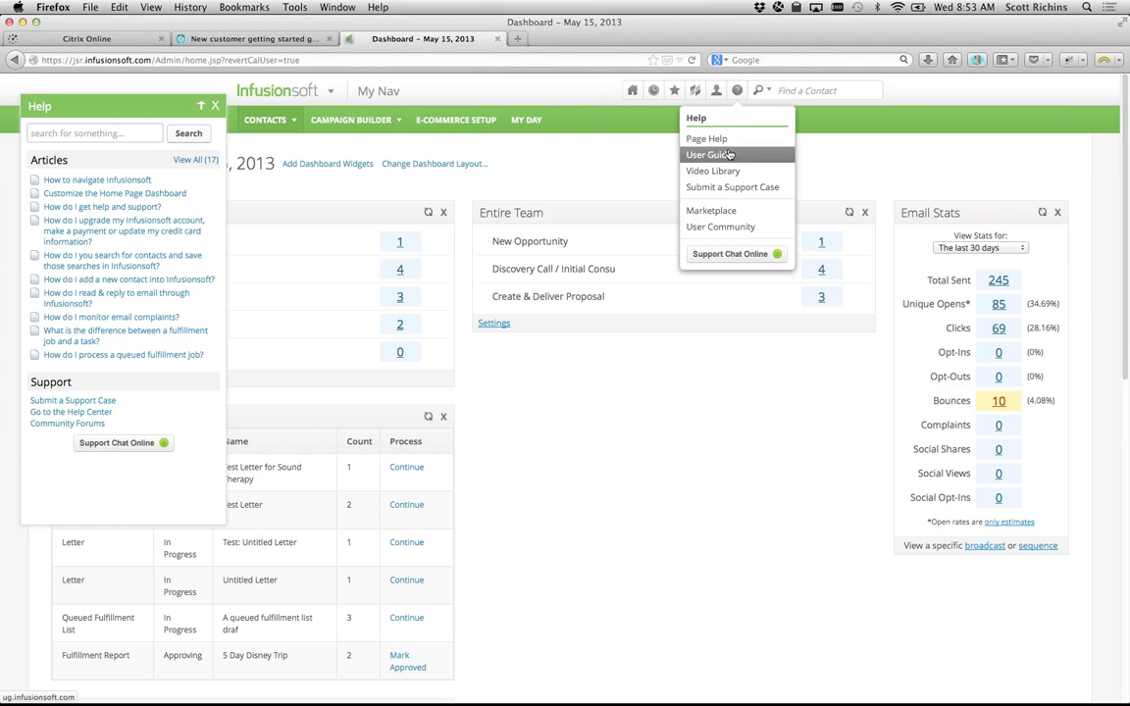
Step: Open the User Guide, expand Getting Started, and return to the Dashboard tab
click(729, 152)
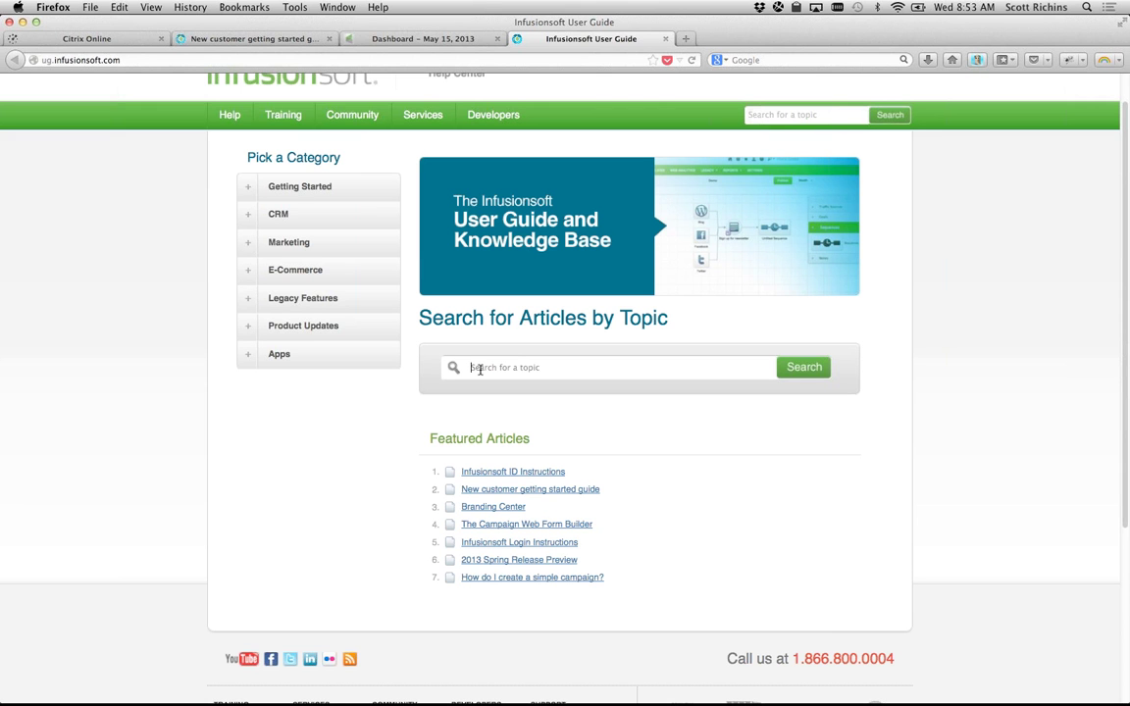
click(246, 190)
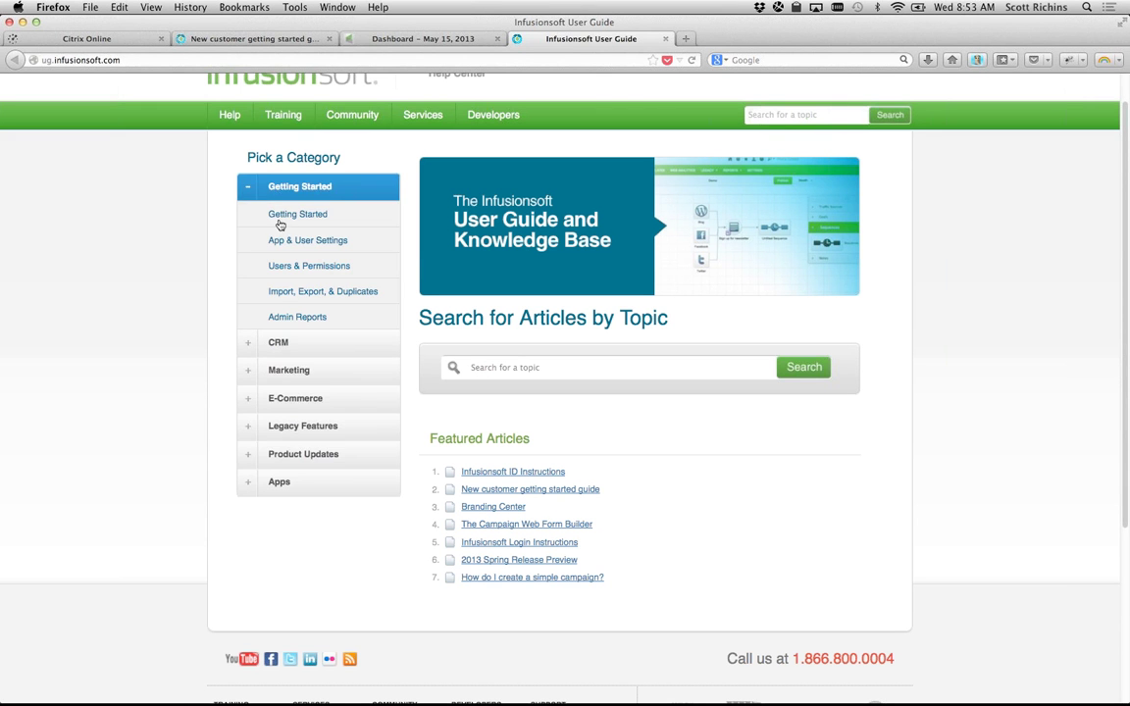
click(420, 38)
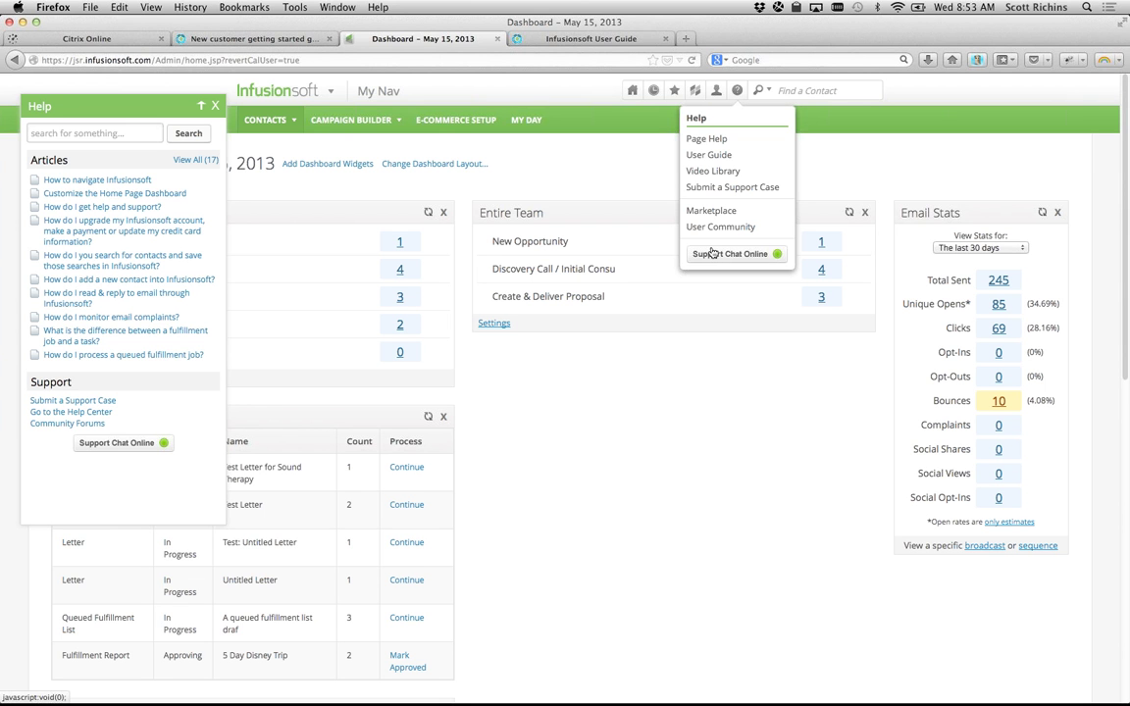
Step: Search contacts for the user's own full name
click(809, 88)
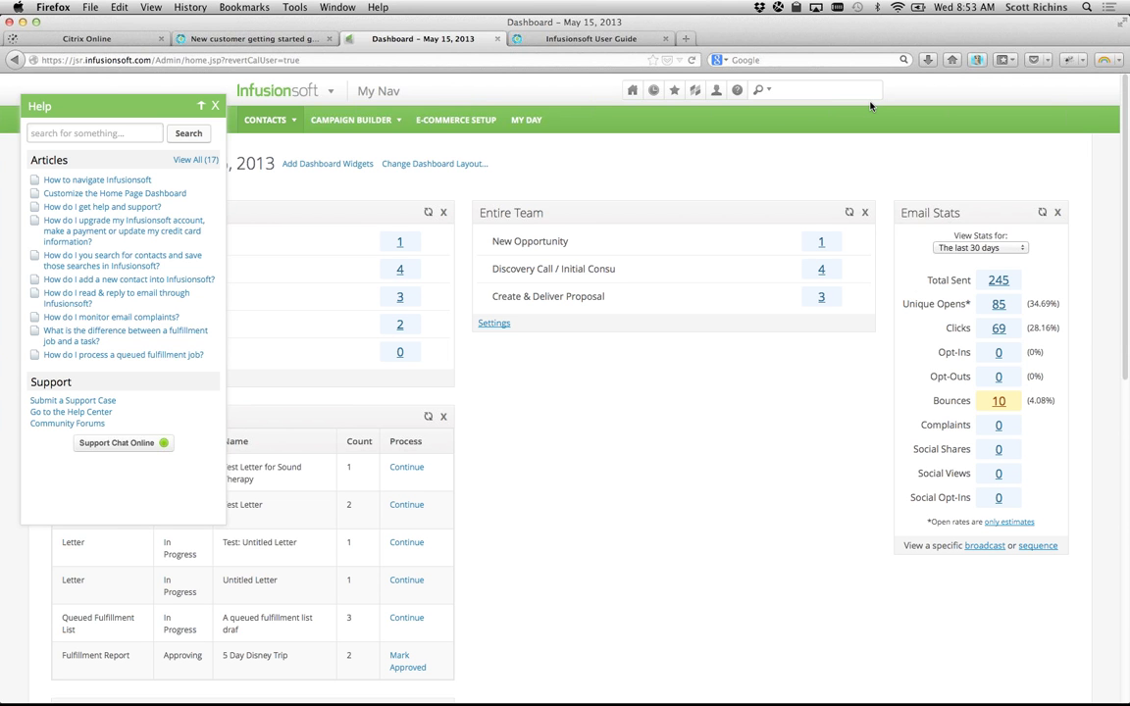
key(Return)
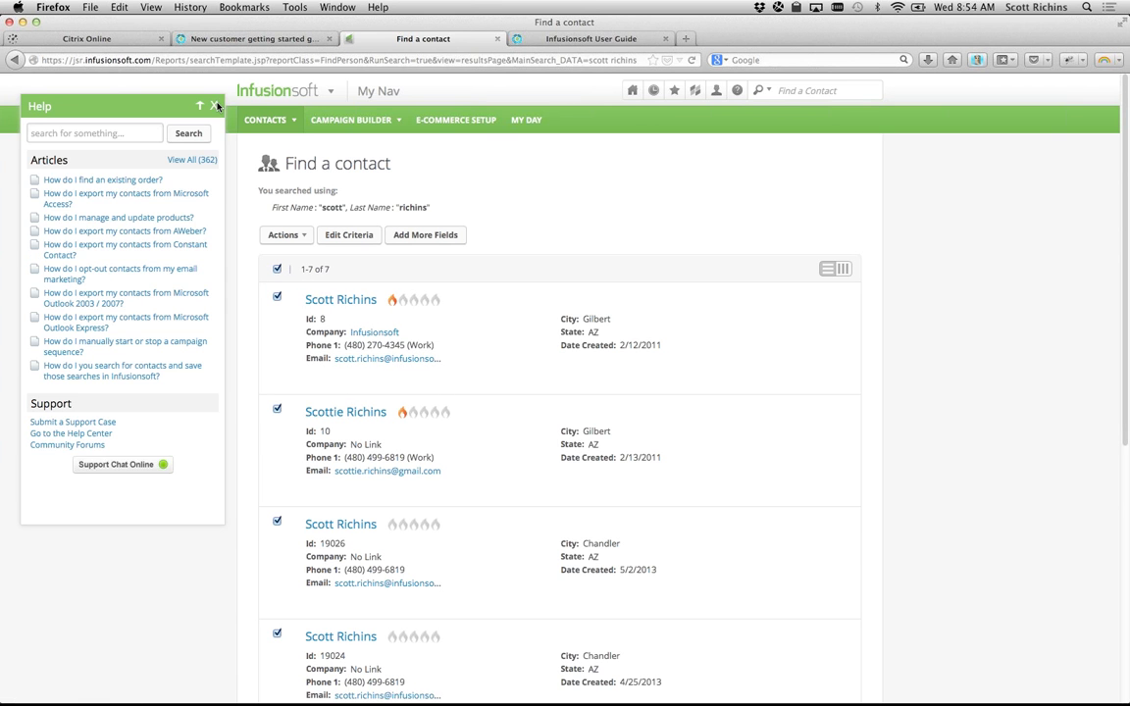
Step: Close the Help panel and look through the seven matching contacts
click(216, 105)
scroll(409, 399, down, 3)
scroll(409, 399, down, 5)
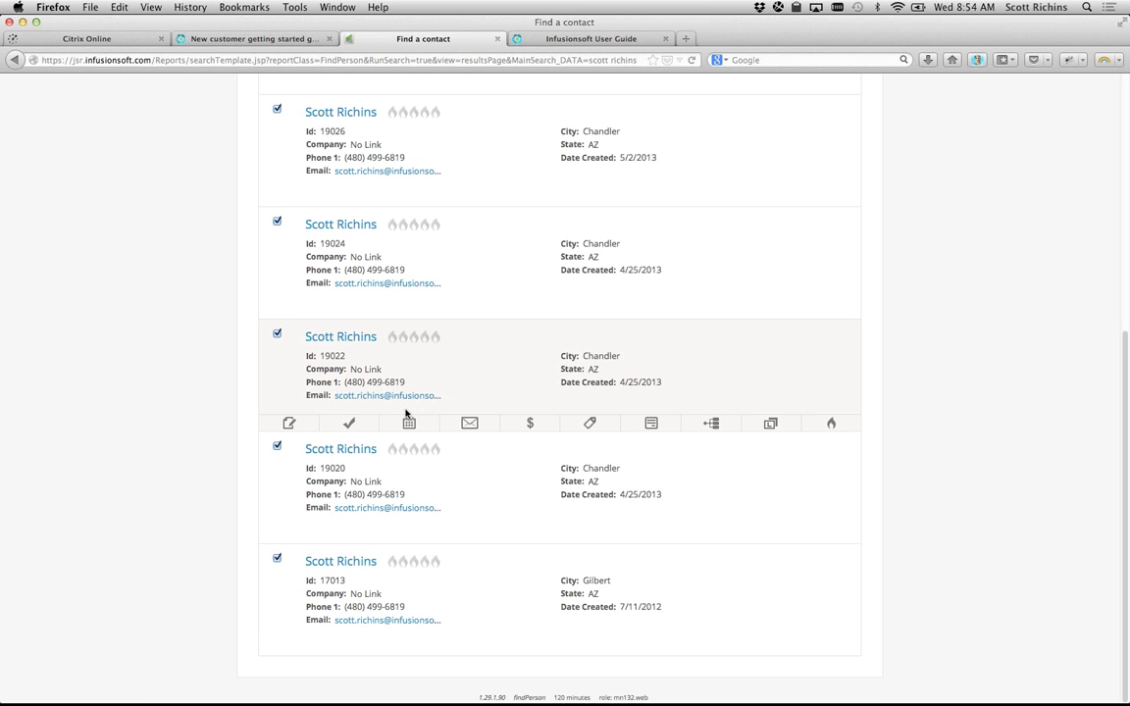
scroll(308, 495, up, 6)
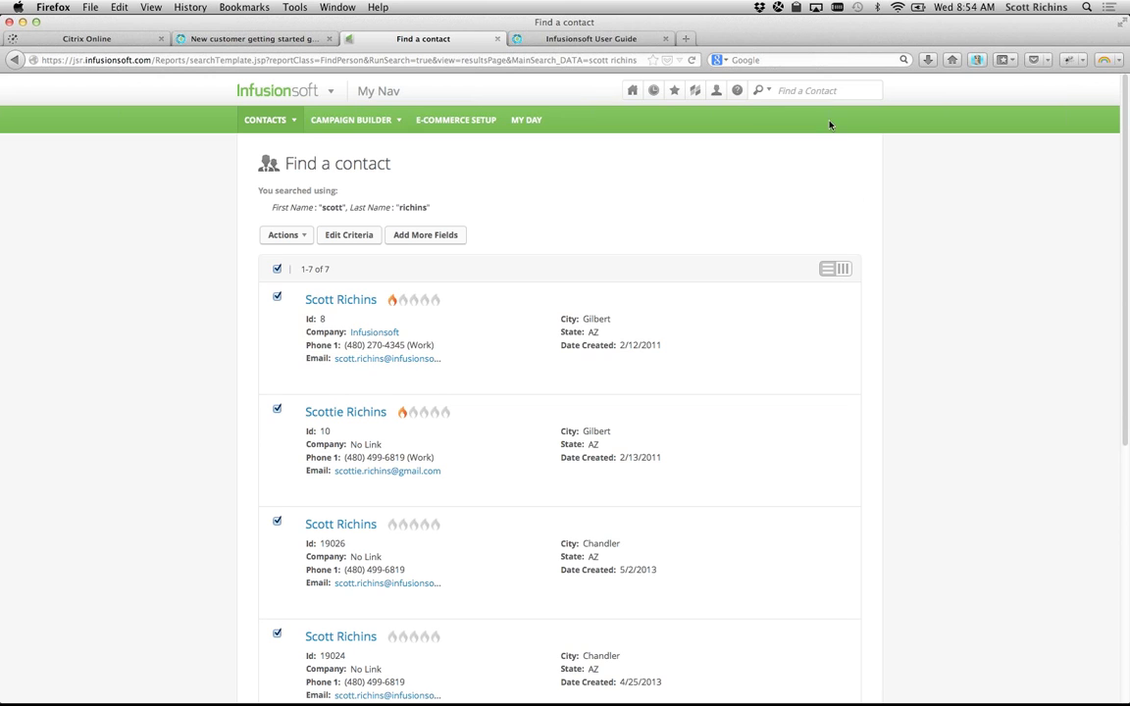
click(813, 91)
Step: Reopen the getting started guide article and highlight its first setup step
click(16, 60)
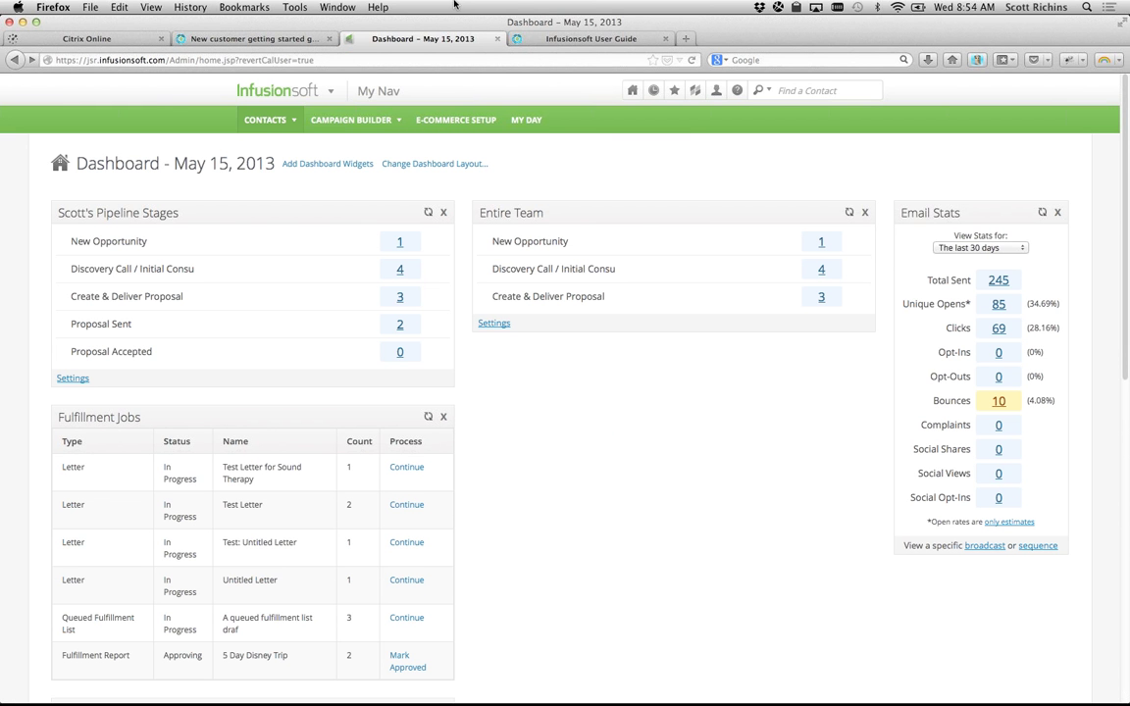
click(232, 40)
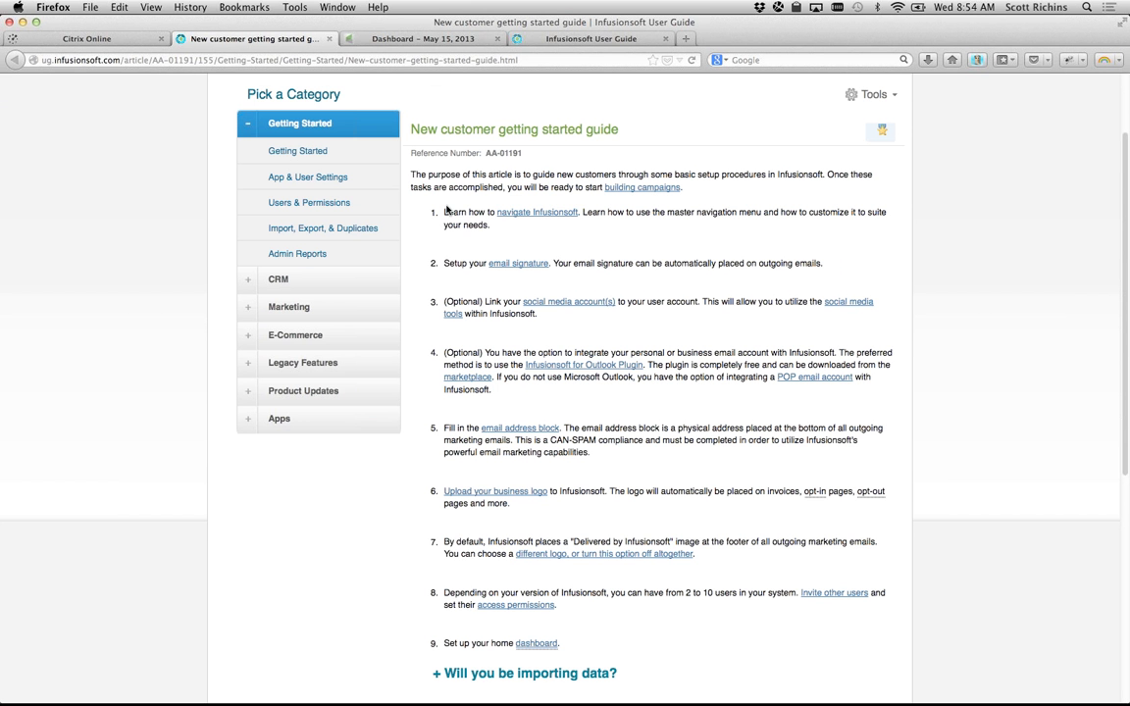
triple_click(446, 212)
click(536, 246)
triple_click(446, 213)
click(500, 239)
Step: Highlight the email signature setup step, close the User Guide tab, and return to the Dashboard
drag(444, 263, 698, 267)
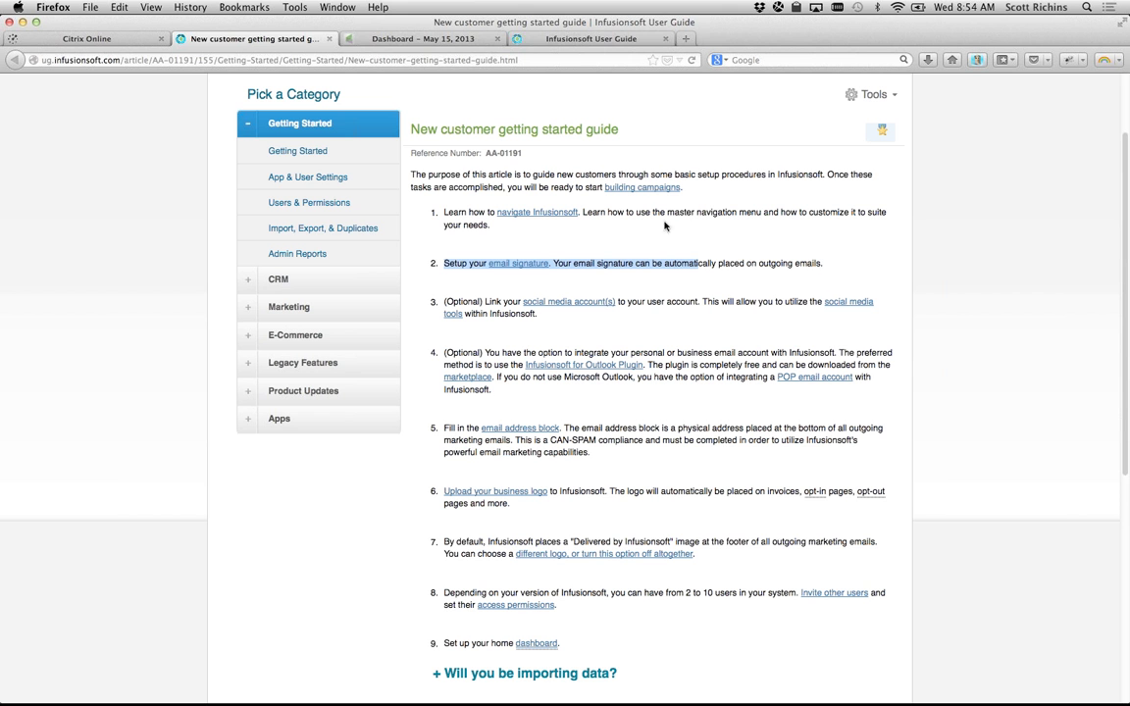
click(665, 38)
click(422, 38)
Step: Open Edit My Profile from the profile icon menu
mouse_move(716, 93)
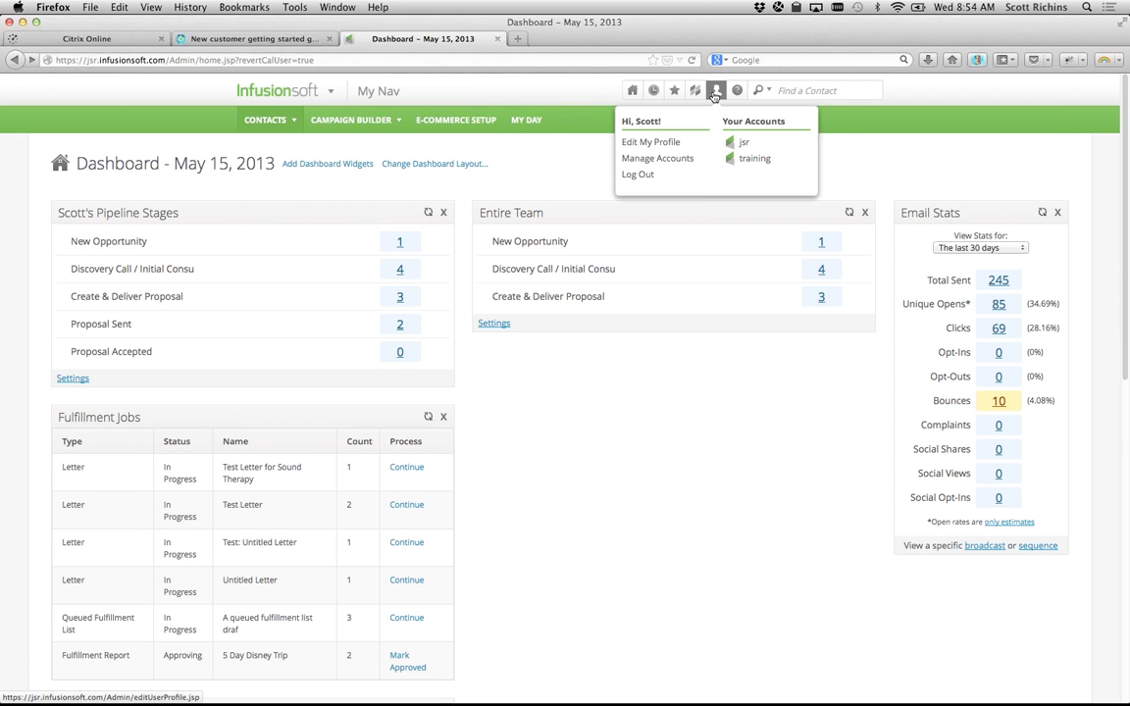
click(668, 143)
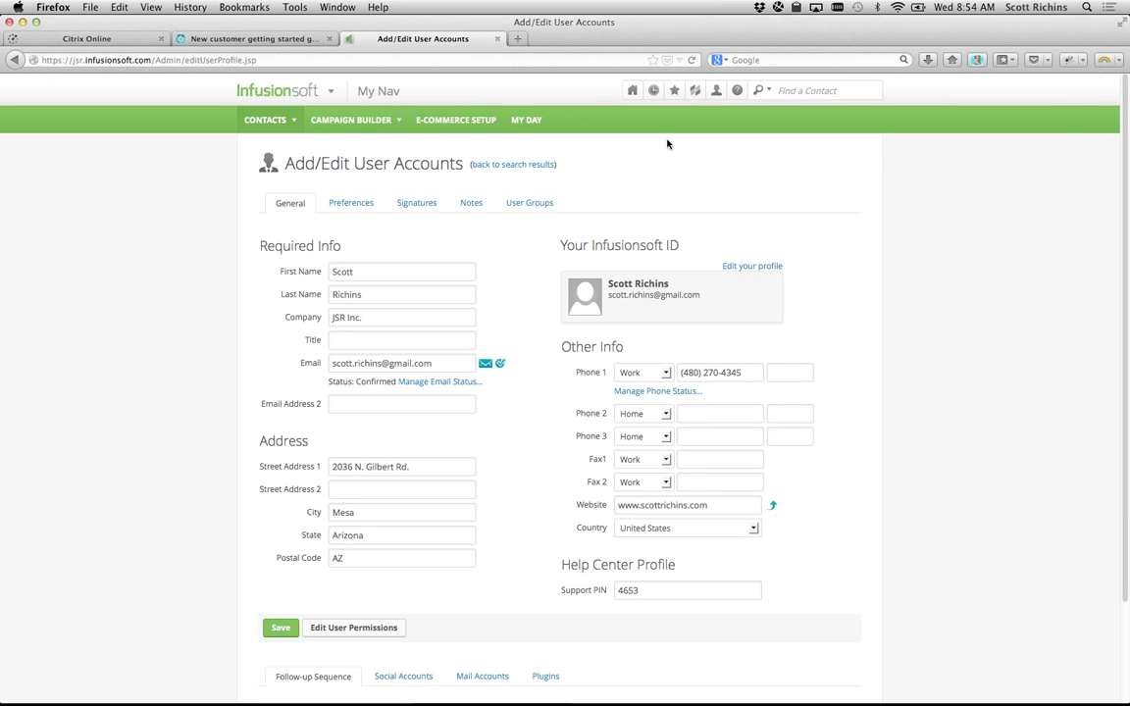
scroll(295, 260, down, 1)
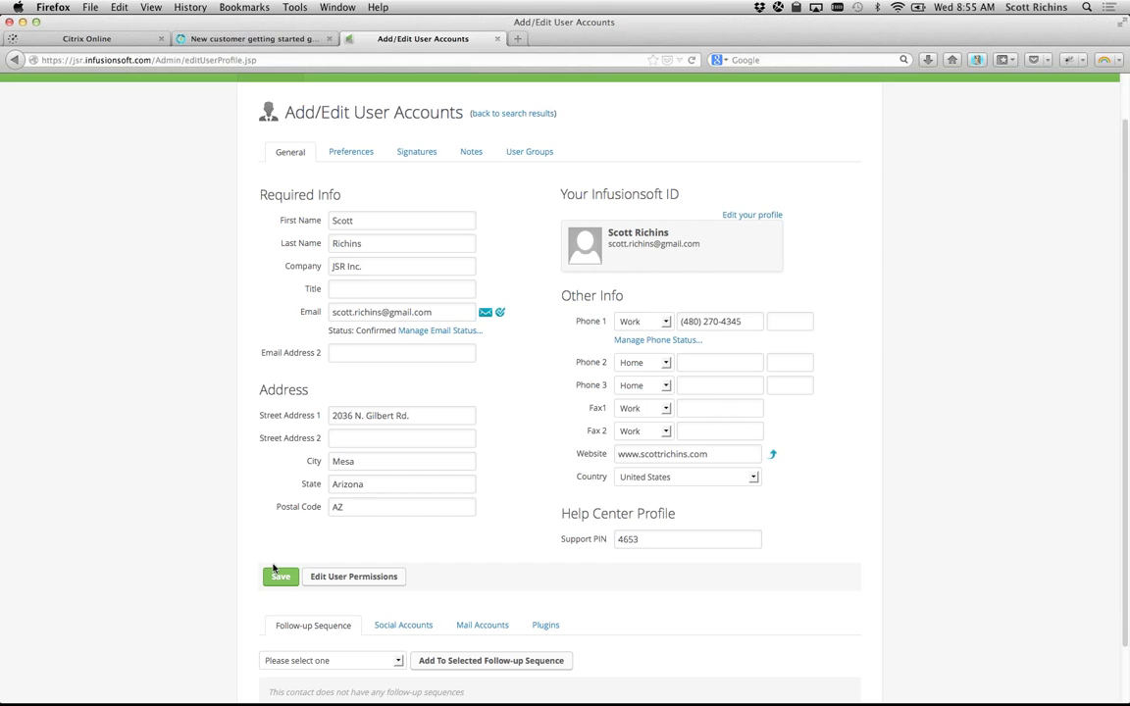
key(super+Tab)
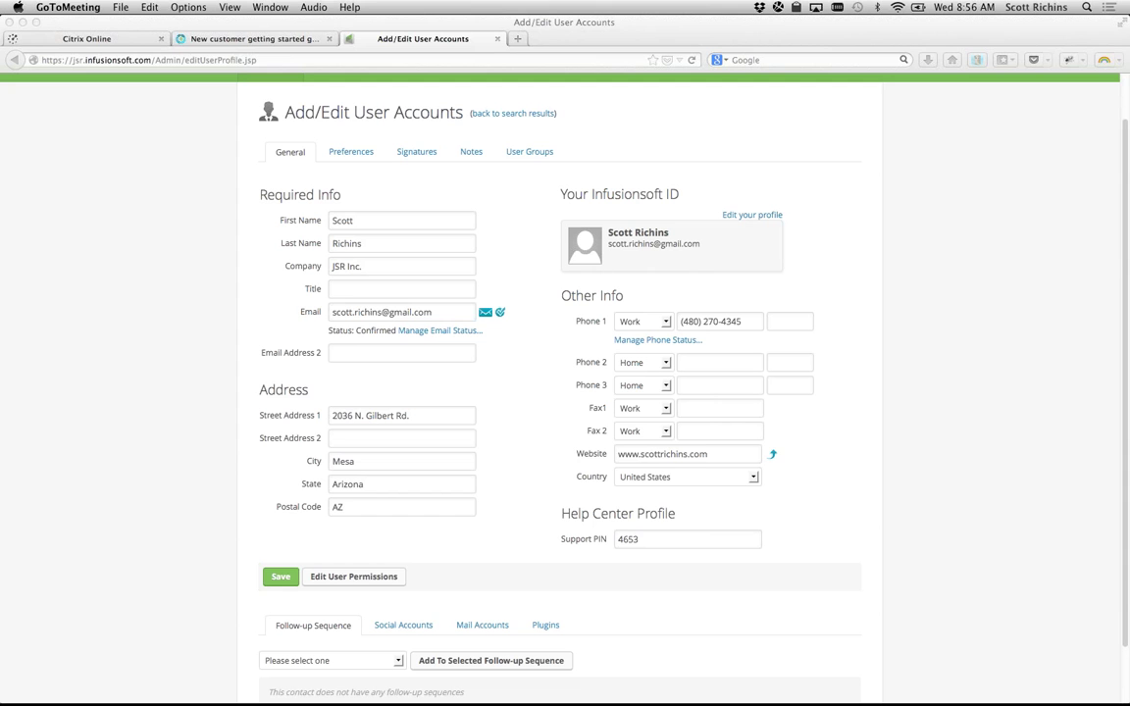
click(165, 289)
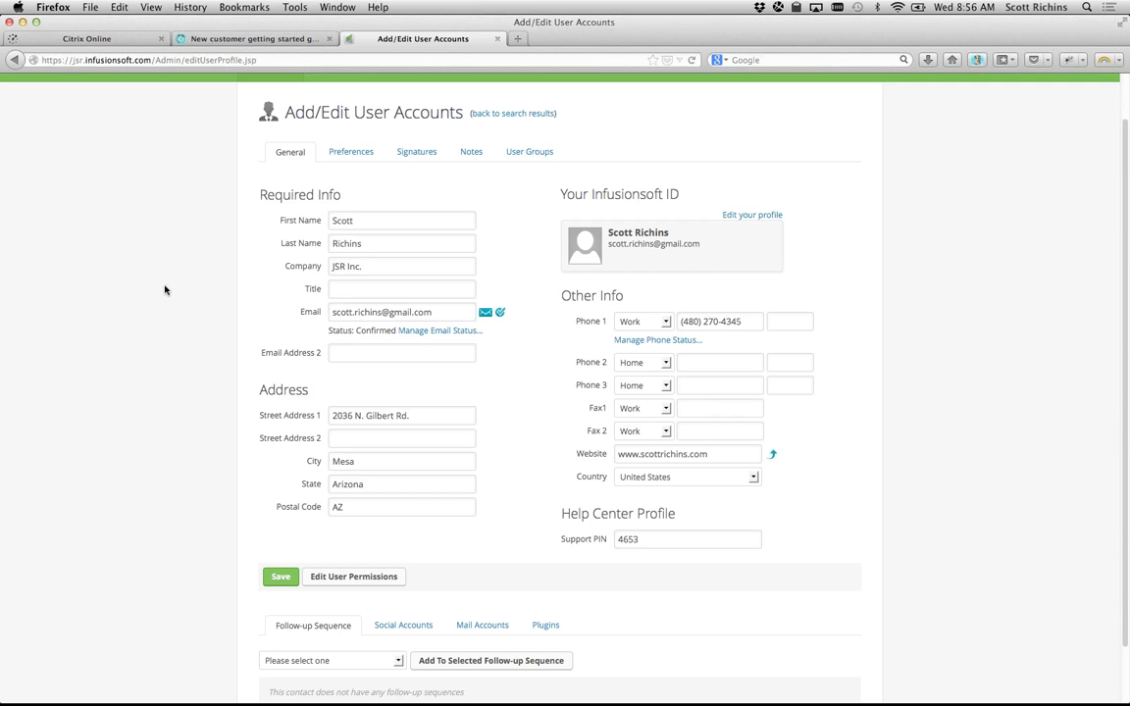
Step: Zoom the profile form in and out to read it
key(super+plus)
key(super+plus)
key(super+plus)
key(super+plus)
key(super+plus)
key(super+minus)
key(super+minus)
key(super+minus)
key(super+minus)
key(super+minus)
key(super+minus)
key(super+plus)
key(super+plus)
key(super+plus)
key(super+plus)
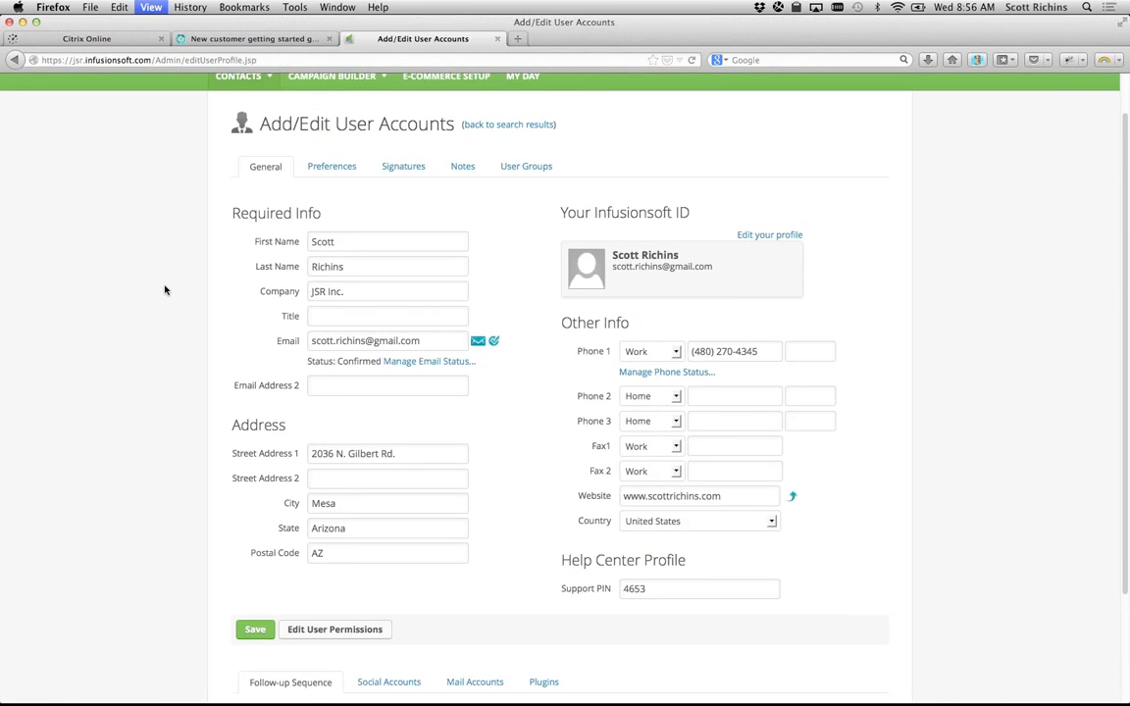
key(super+minus)
key(super+minus)
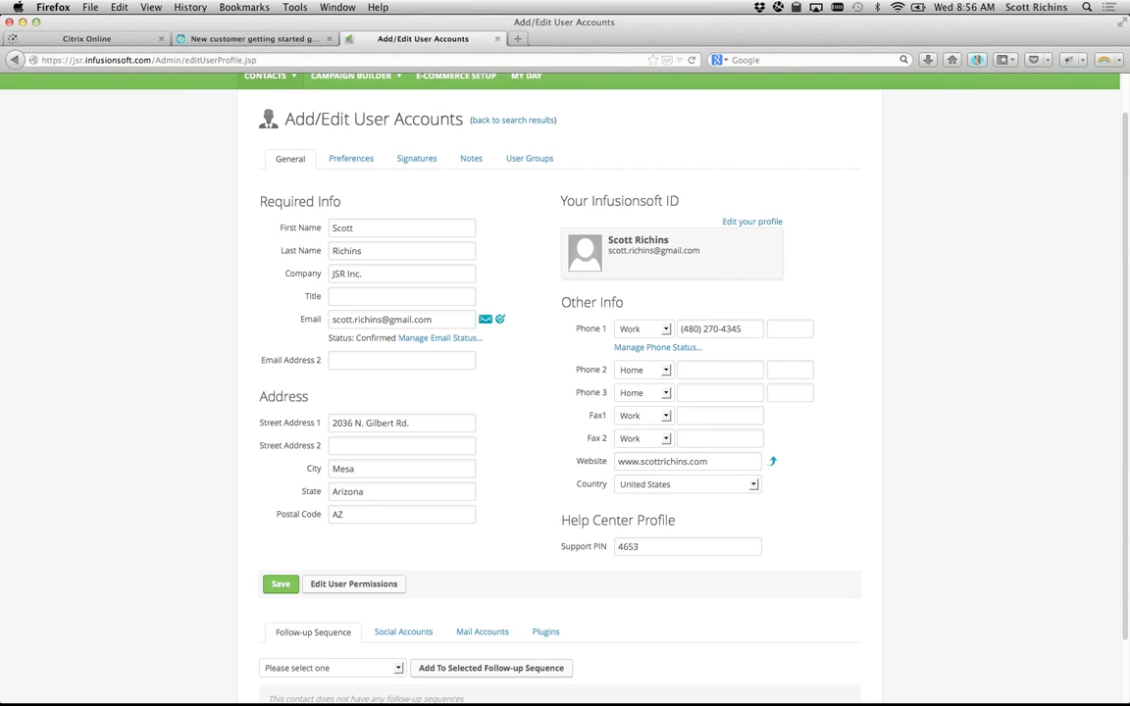
key(super+Tab)
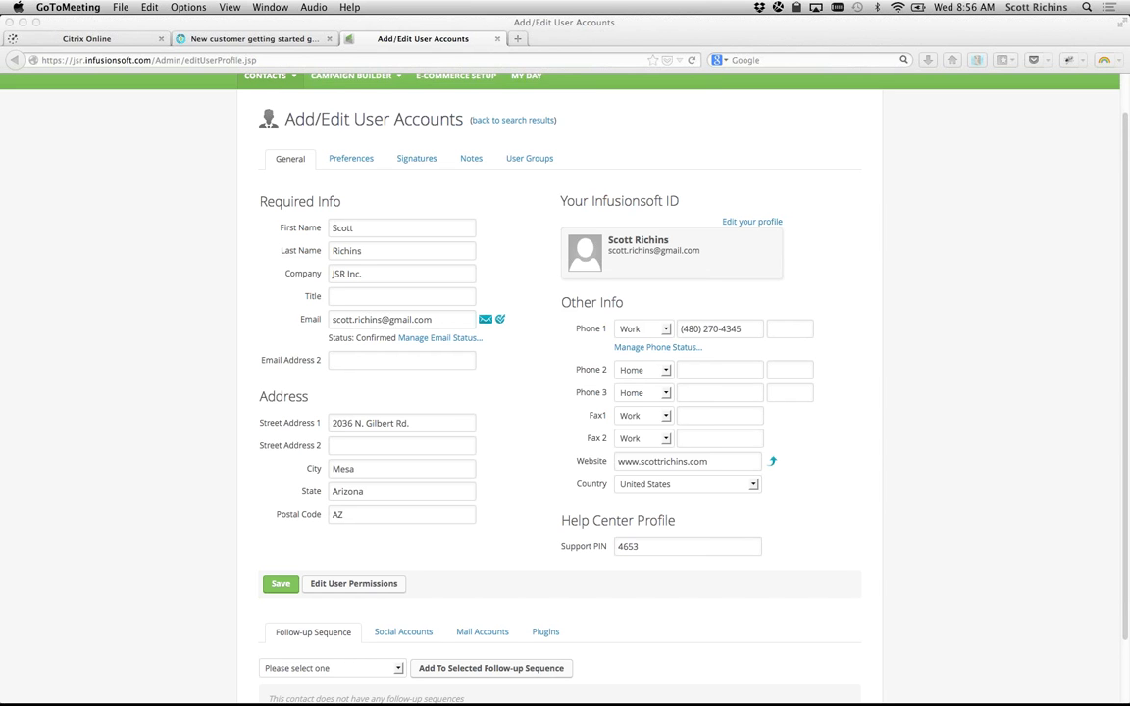
Step: Clear the Support PIN value and save the profile
click(643, 547)
drag(643, 547, 586, 548)
key(BackSpace)
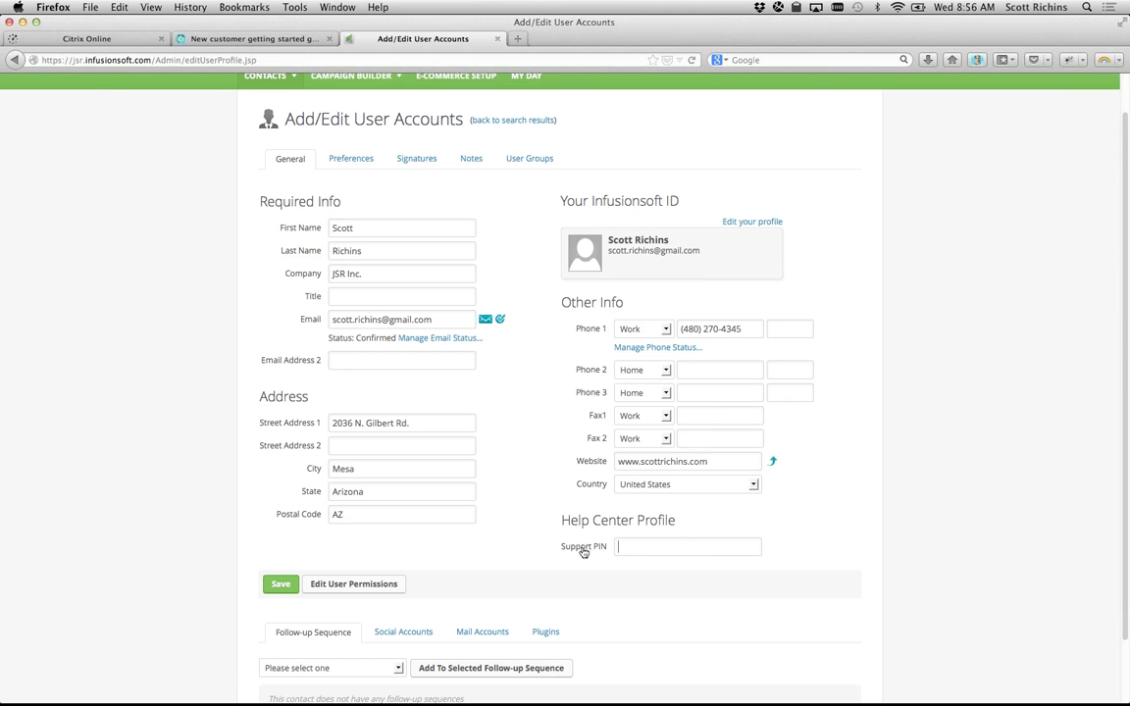
click(280, 584)
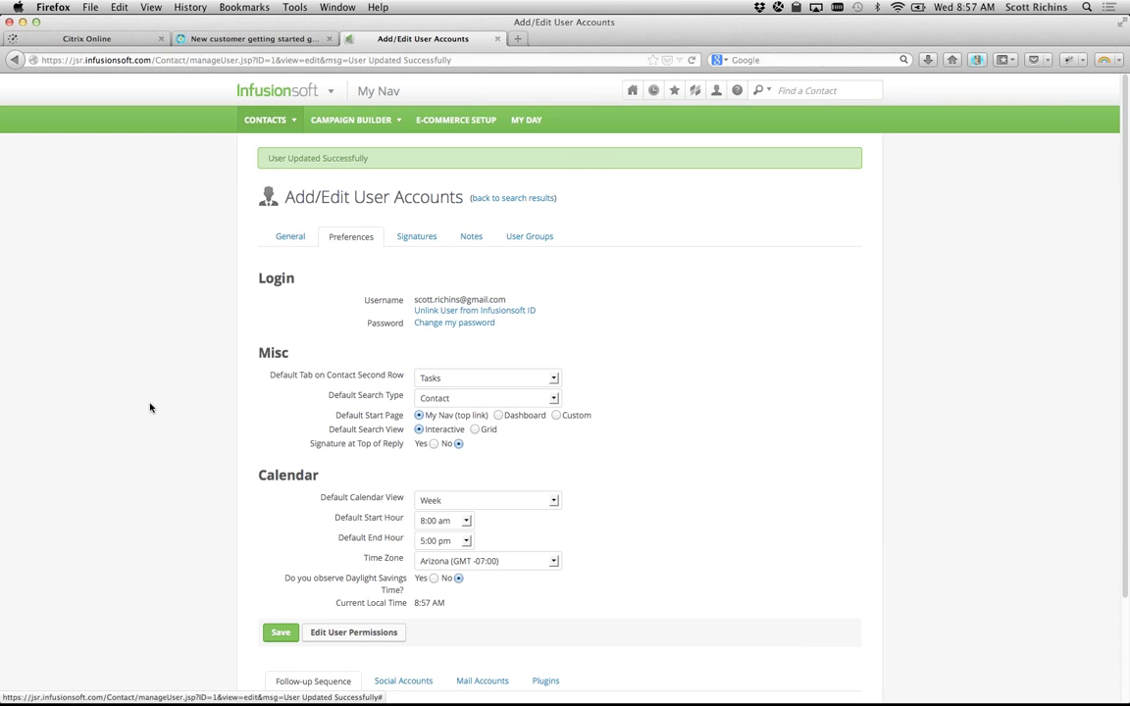
Step: Set the Default Start Page preference to Custom
scroll(150, 408, down, 3)
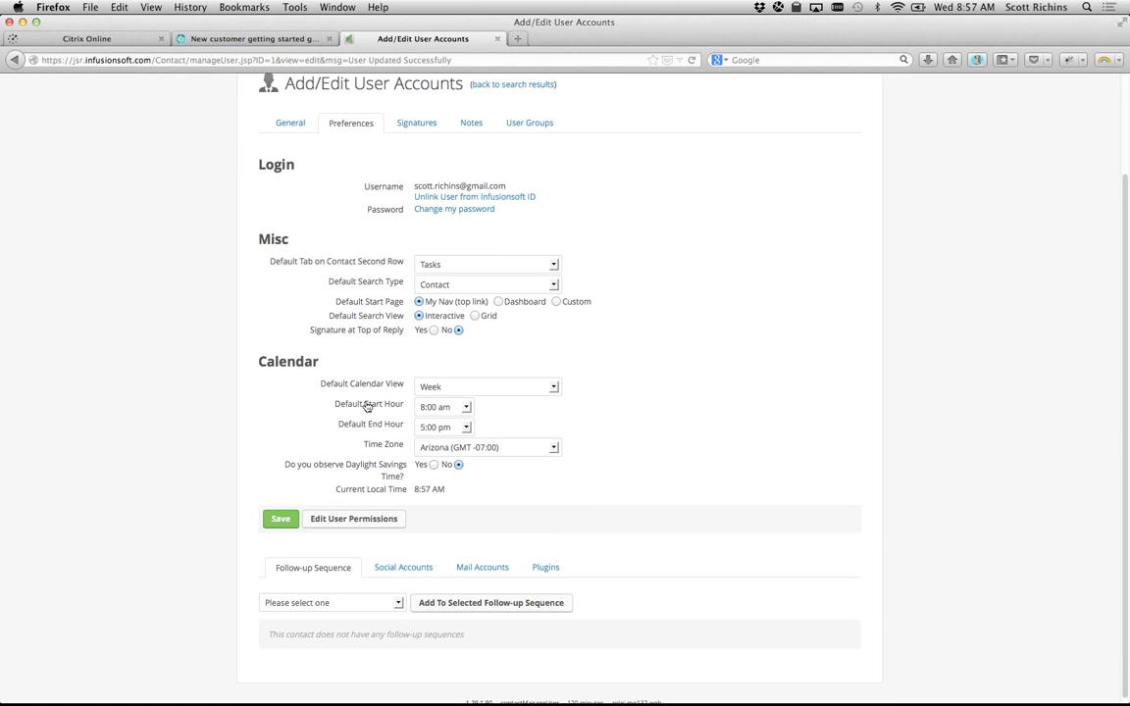
drag(335, 301, 434, 307)
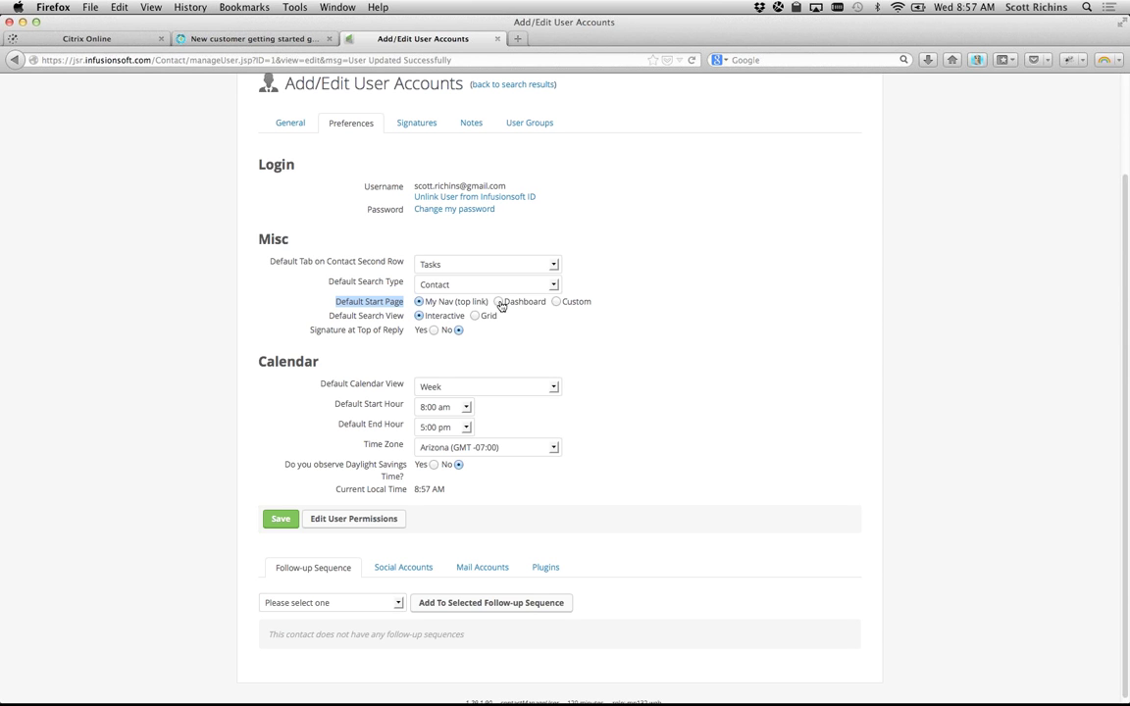
click(555, 302)
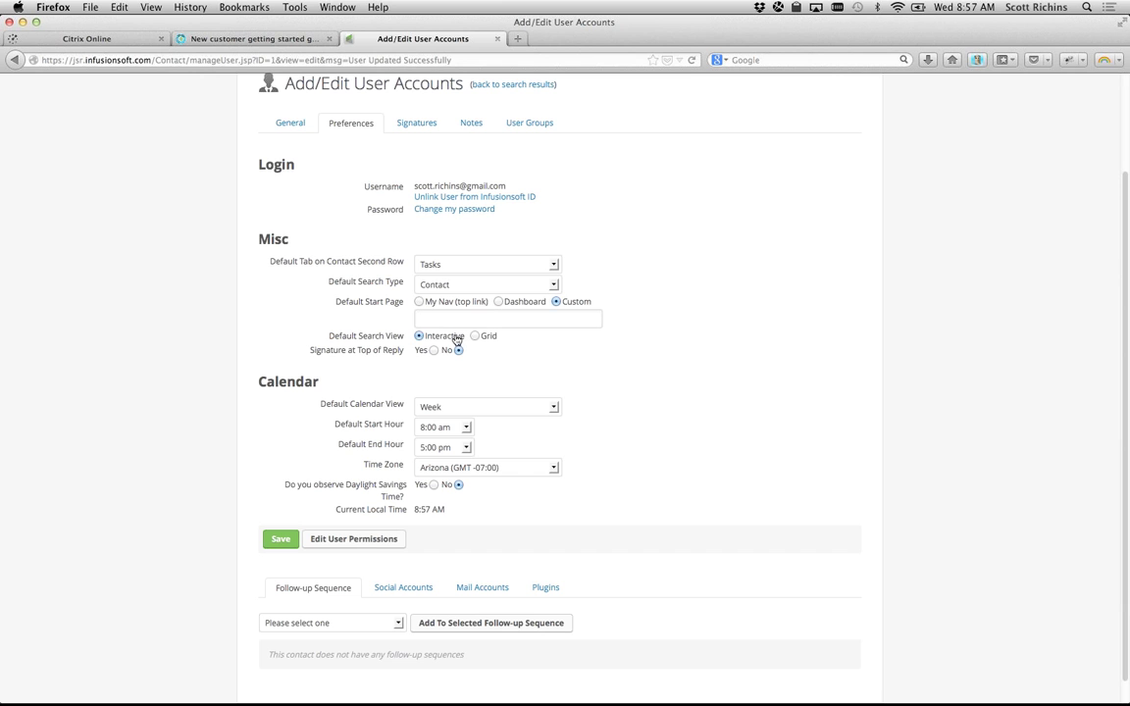
drag(154, 60, 421, 59)
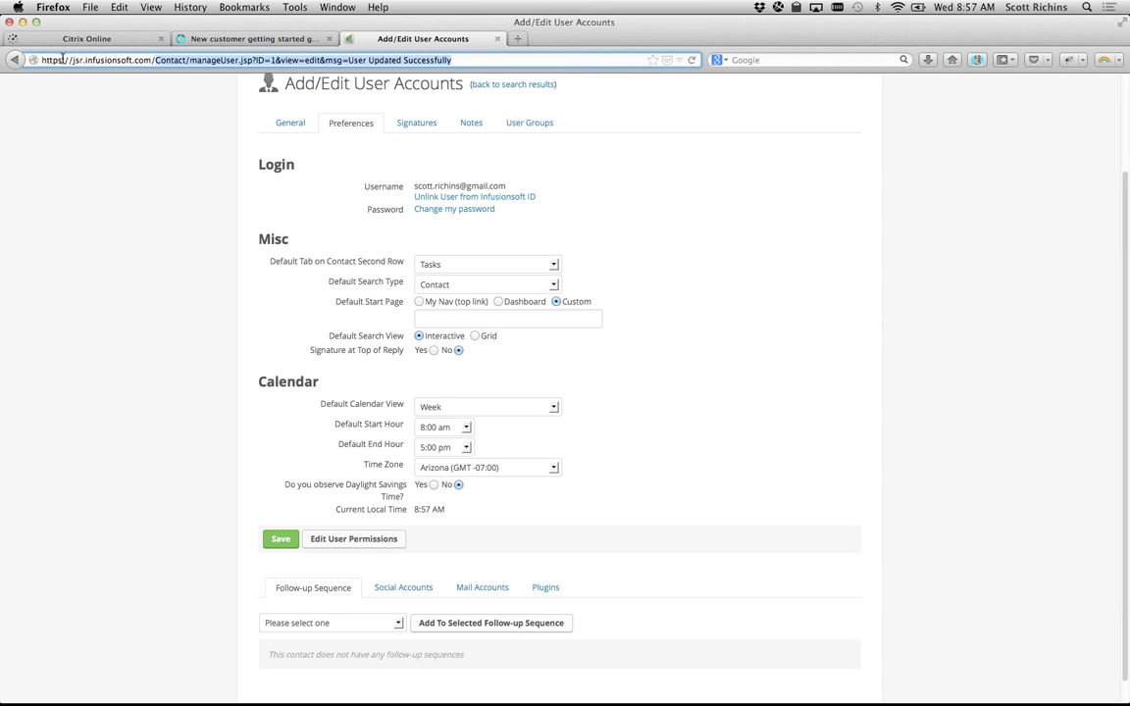
click(284, 328)
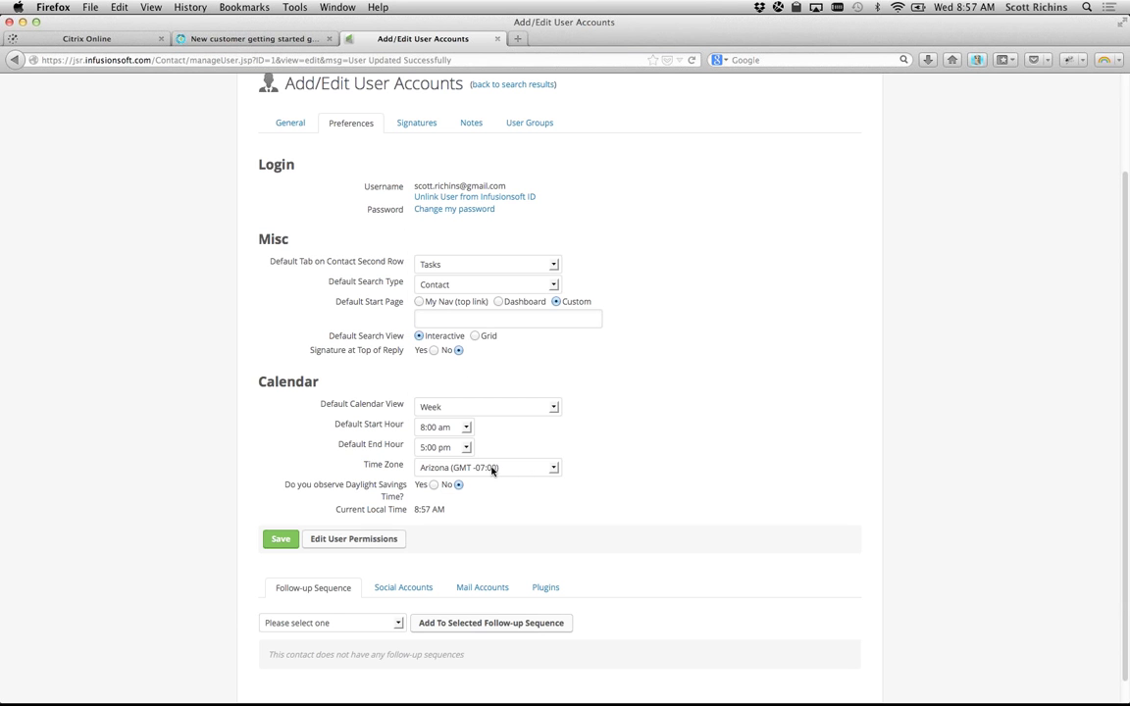
Step: Keep the time zone as Arizona, save the preferences, and reload the page
click(491, 468)
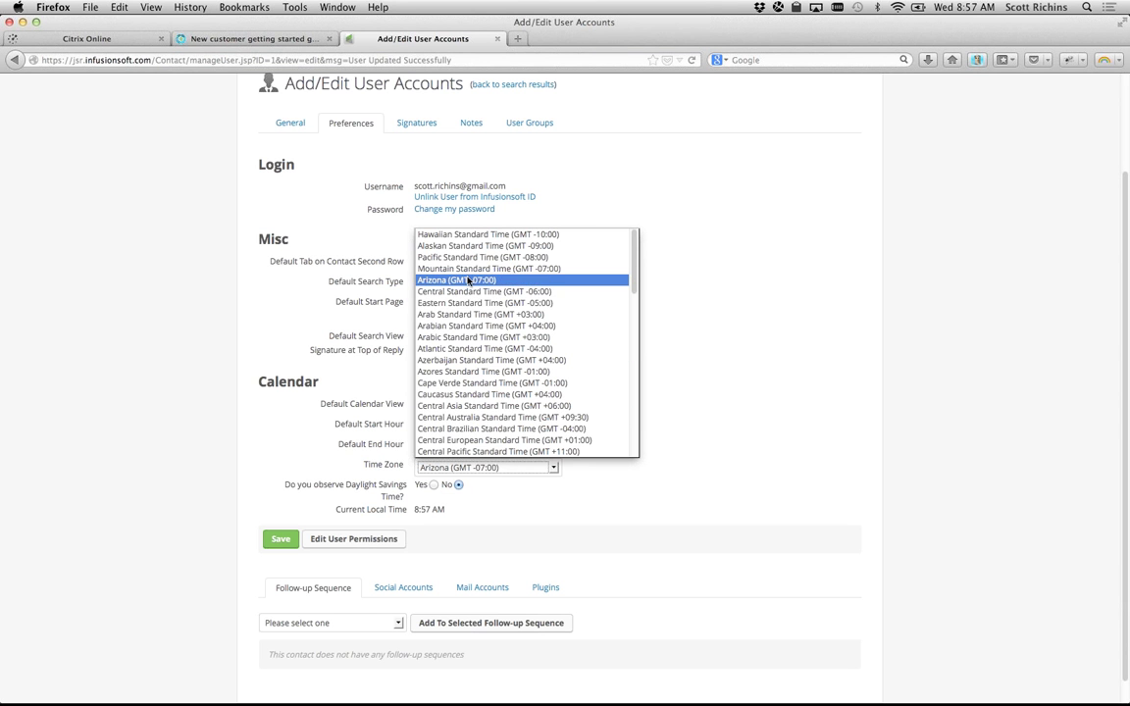
click(361, 408)
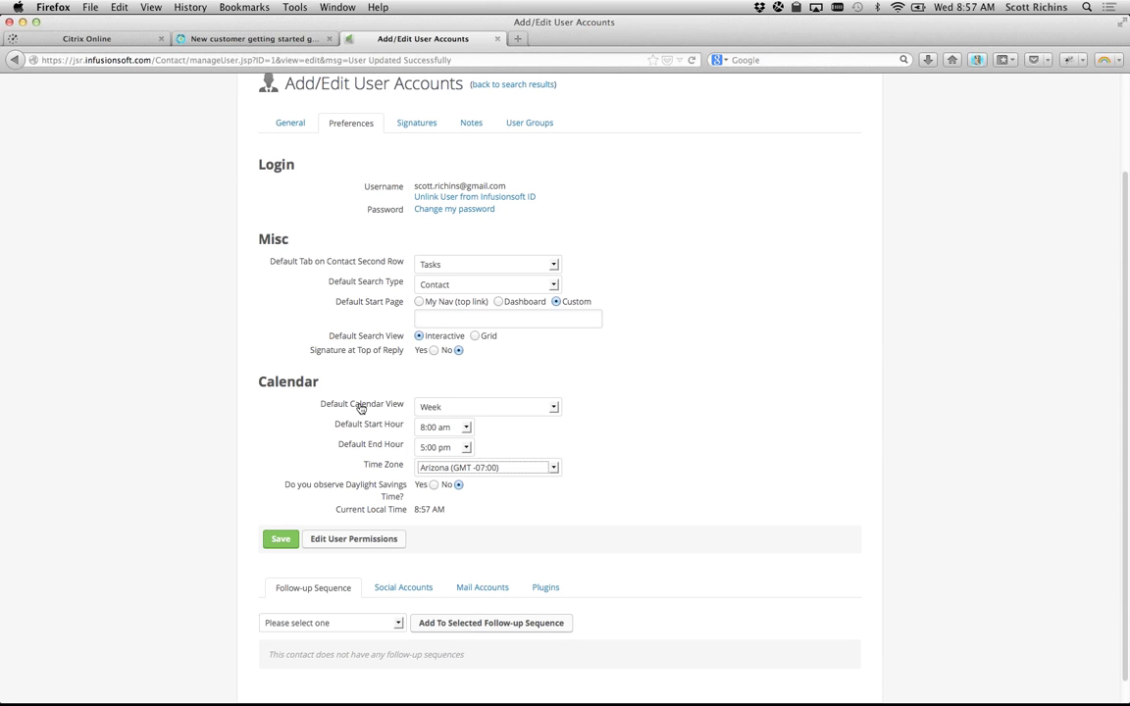
click(280, 542)
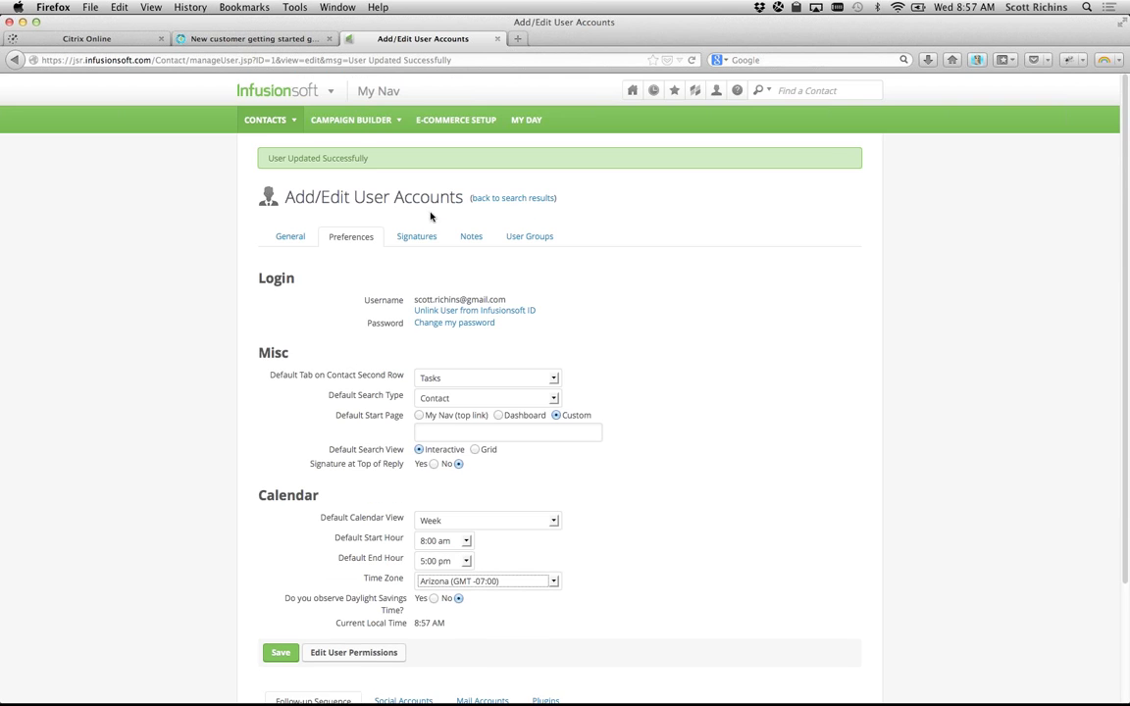
scroll(217, 506, down, 3)
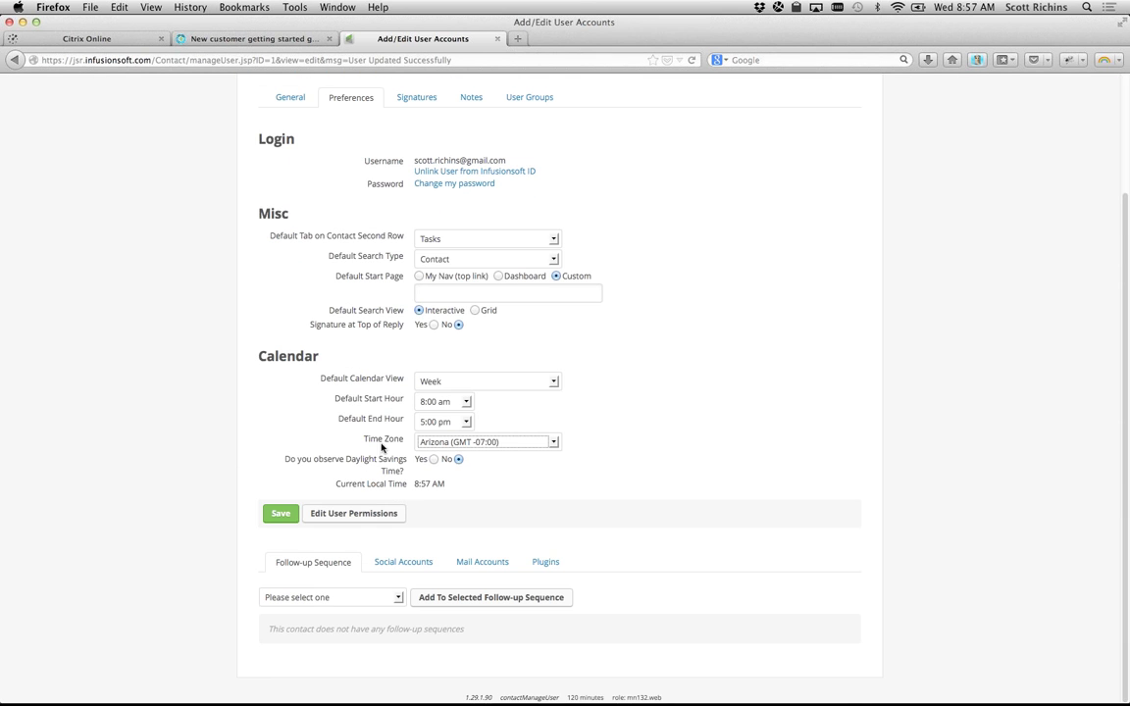
key(super+r)
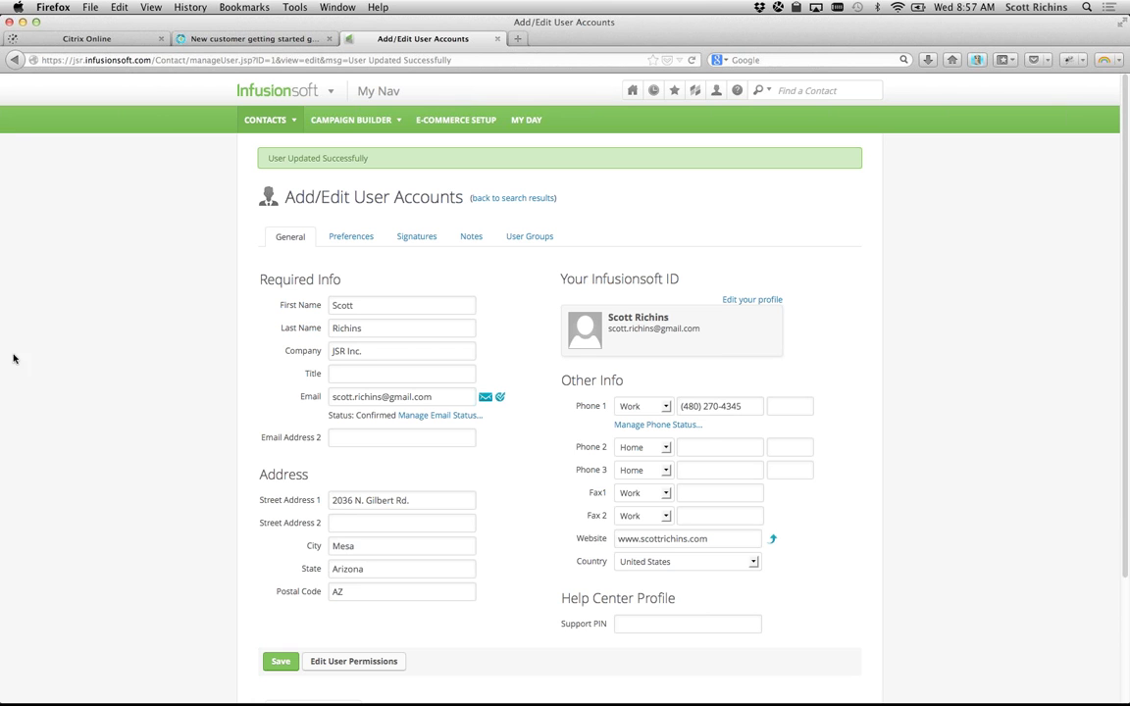
Step: Go to the email signatures section and select the text signature
click(416, 238)
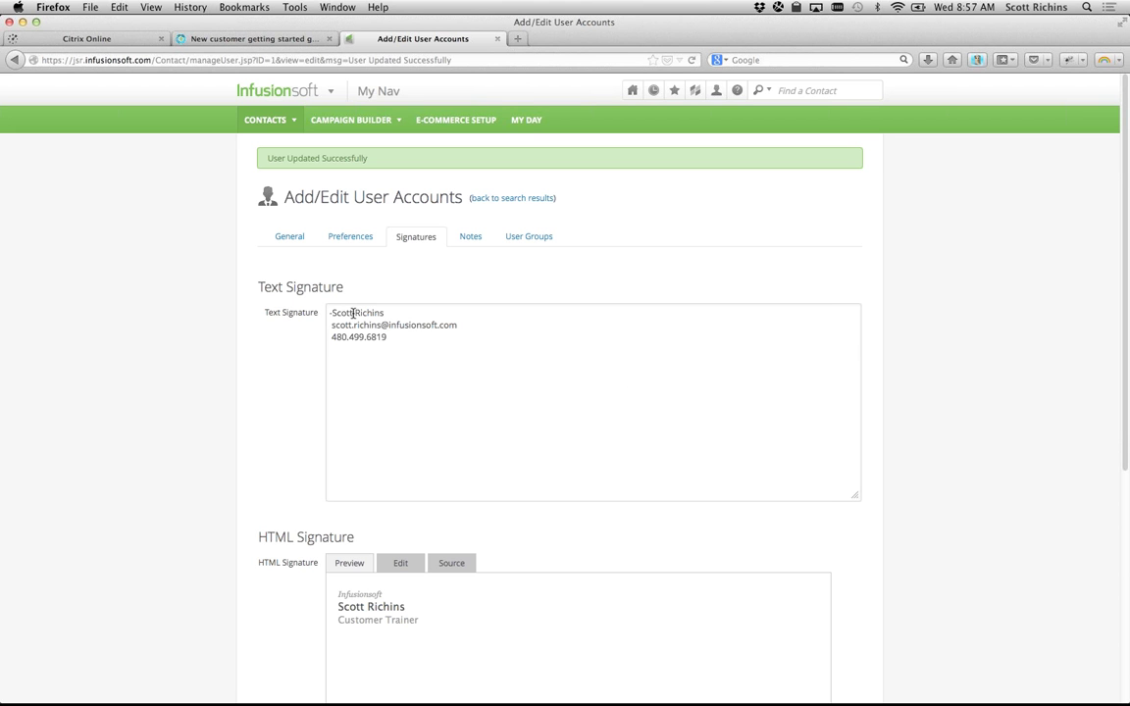
scroll(249, 369, down, 2)
scroll(249, 369, down, 2)
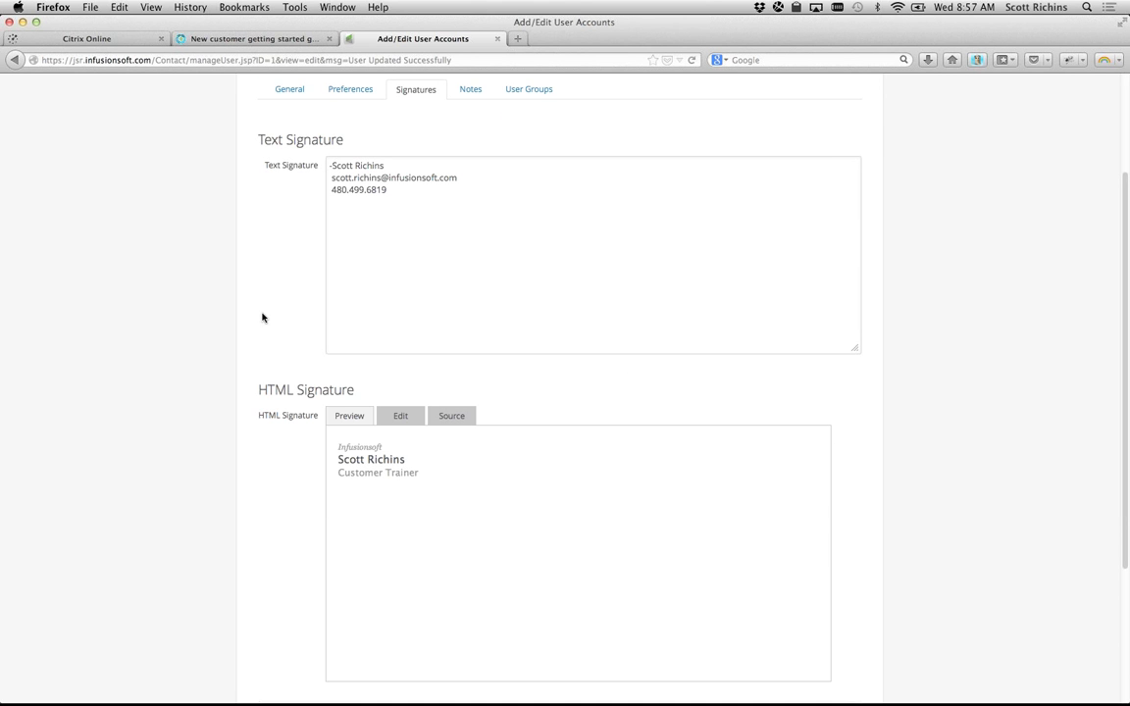
drag(331, 164, 408, 194)
click(386, 197)
Step: Open the HTML Signature in the rich-text editor
scroll(291, 452, down, 2)
scroll(291, 452, down, 4)
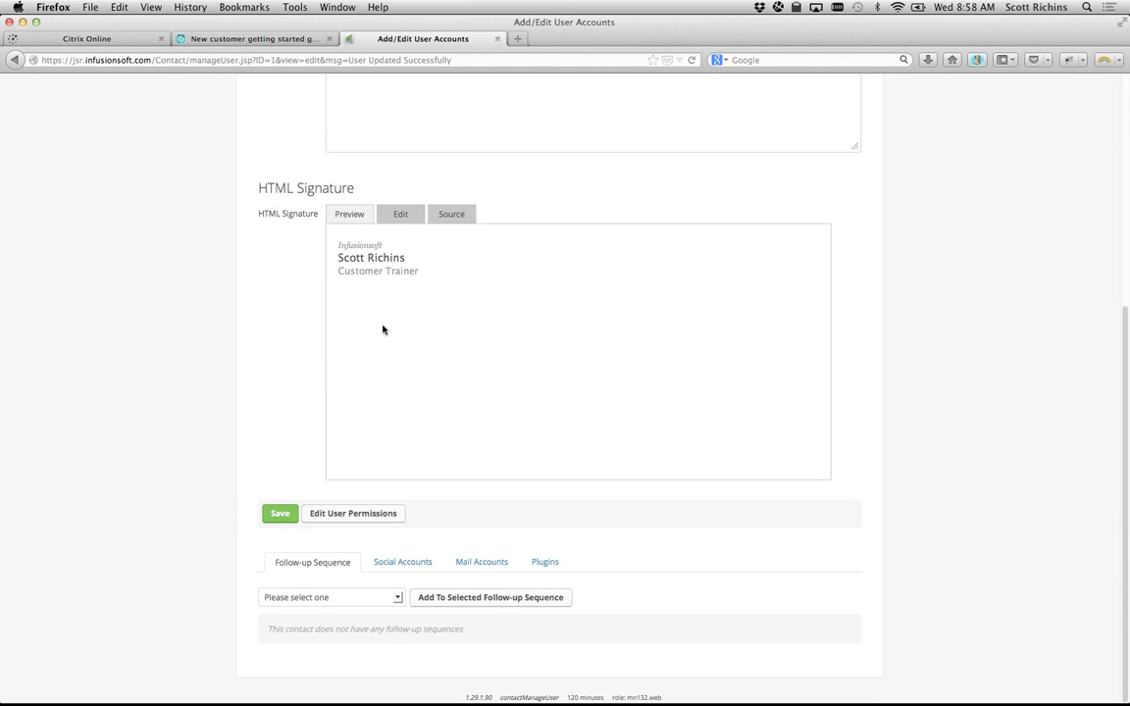
click(420, 214)
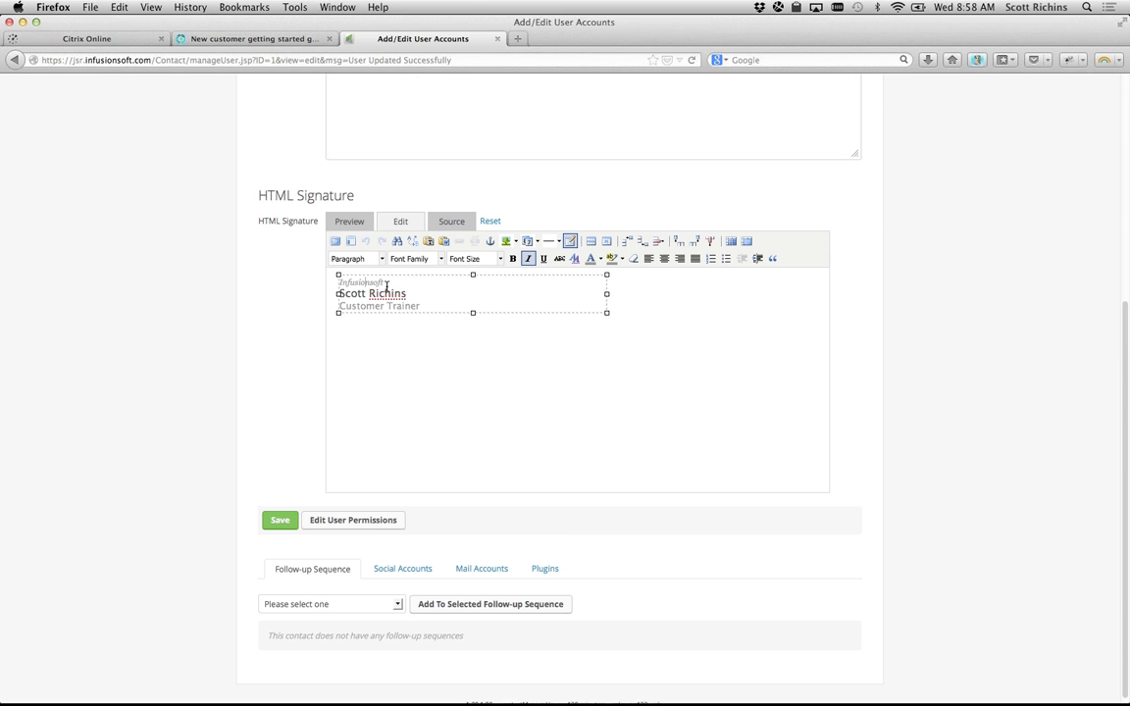
double_click(348, 283)
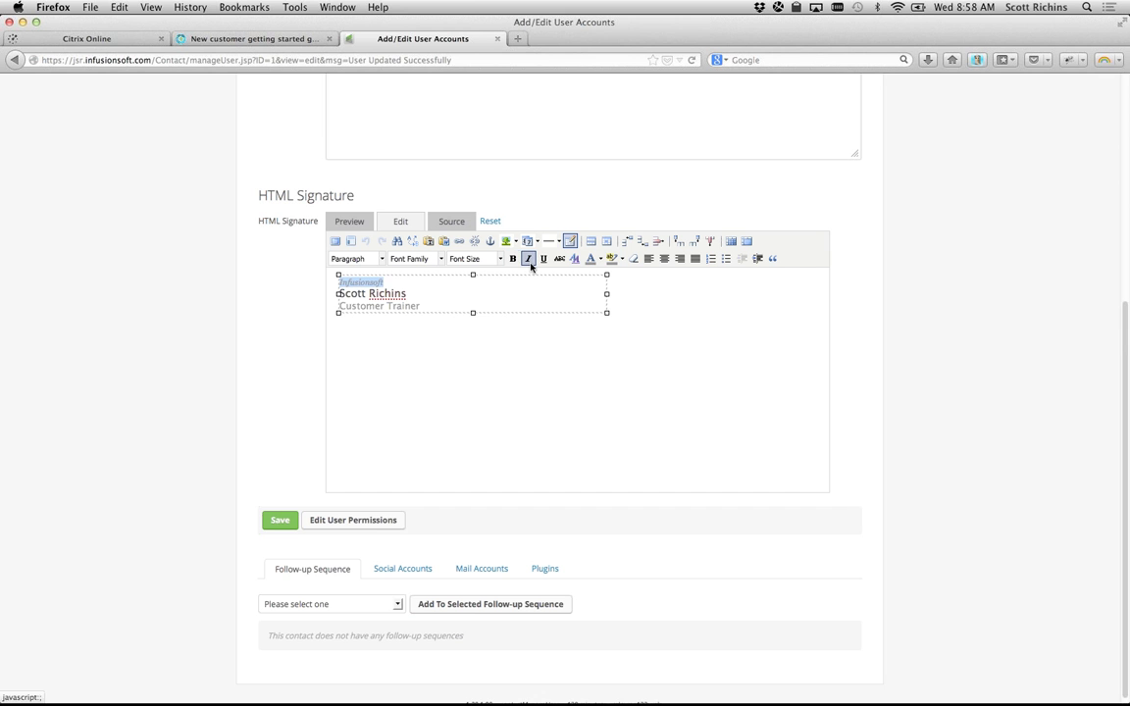
click(421, 293)
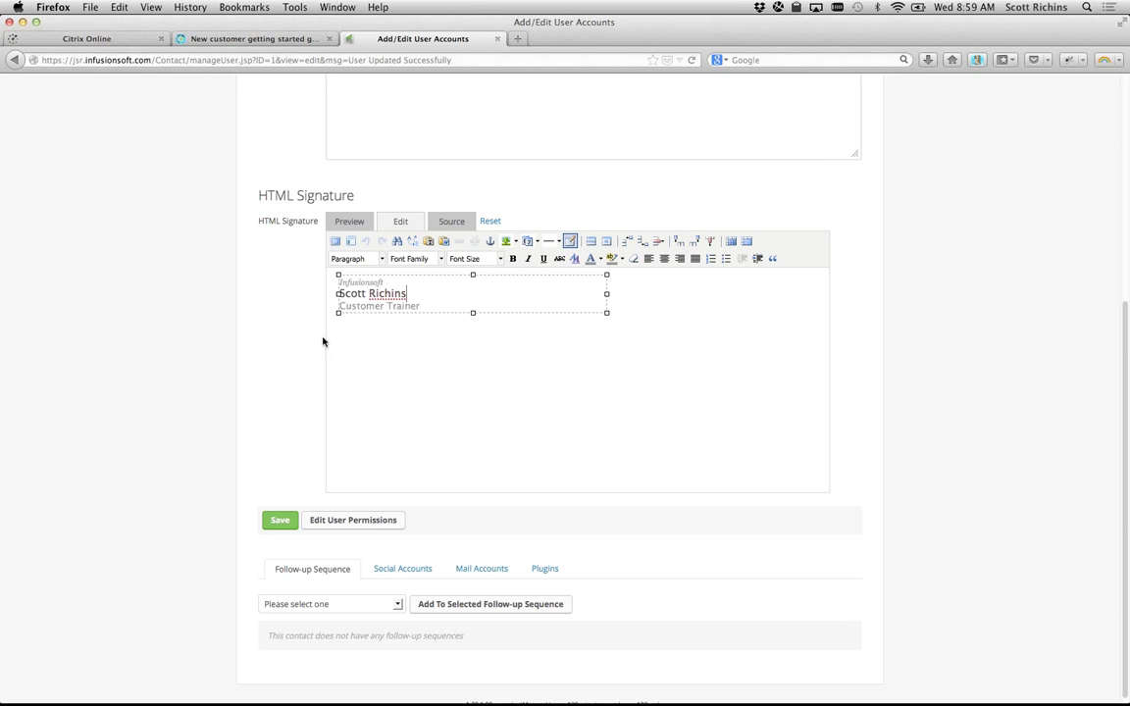
click(355, 282)
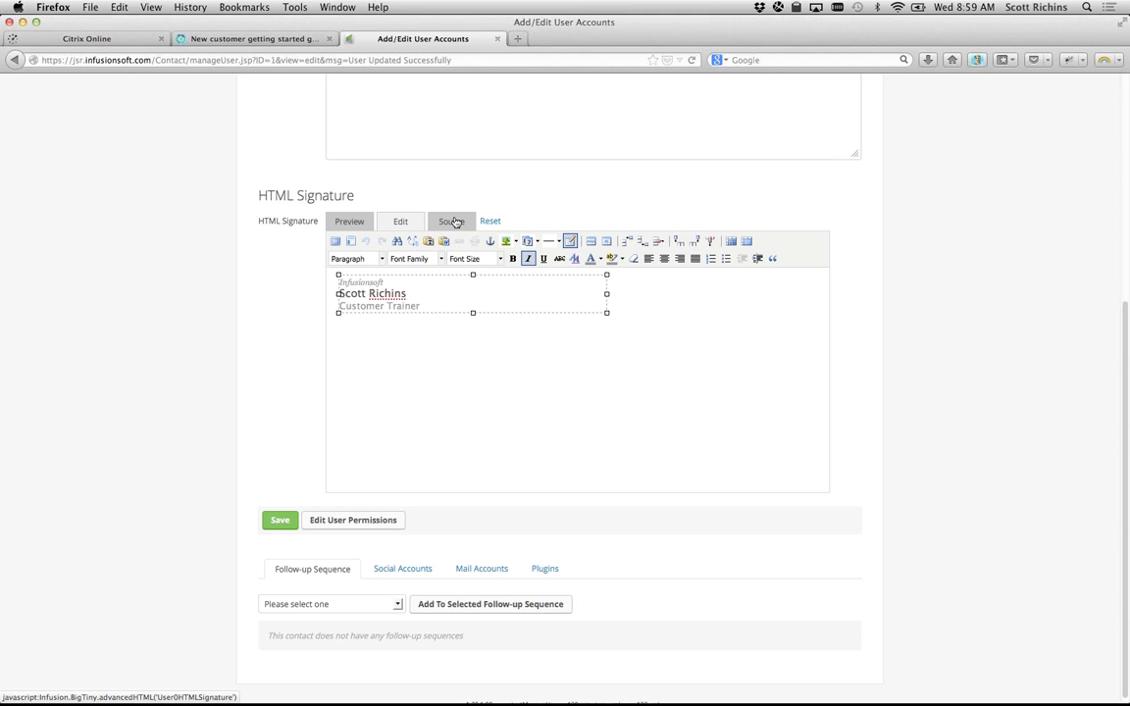
click(453, 222)
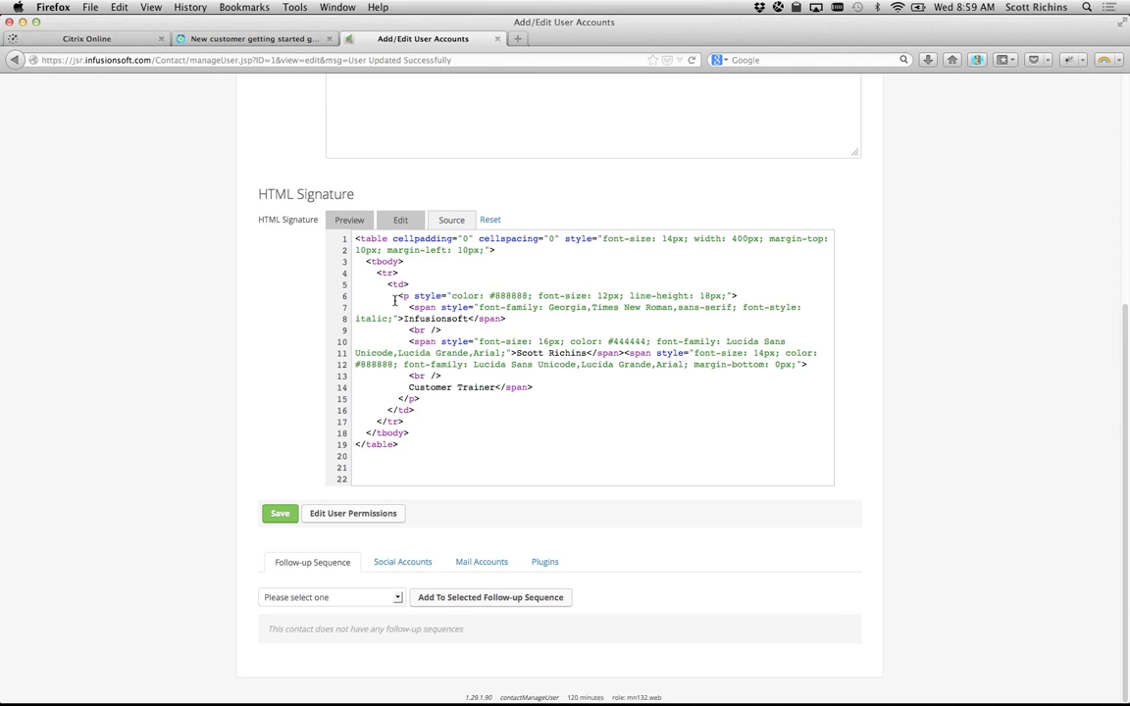
drag(358, 239, 433, 461)
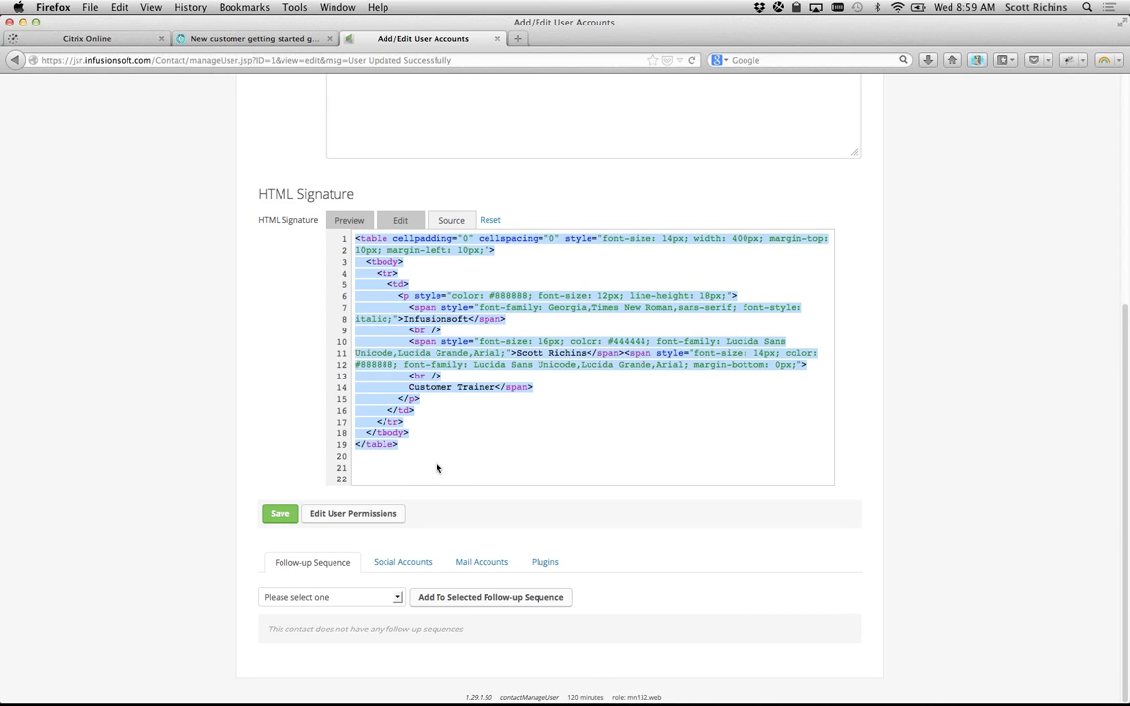
click(430, 460)
drag(357, 238, 416, 461)
click(437, 286)
click(399, 222)
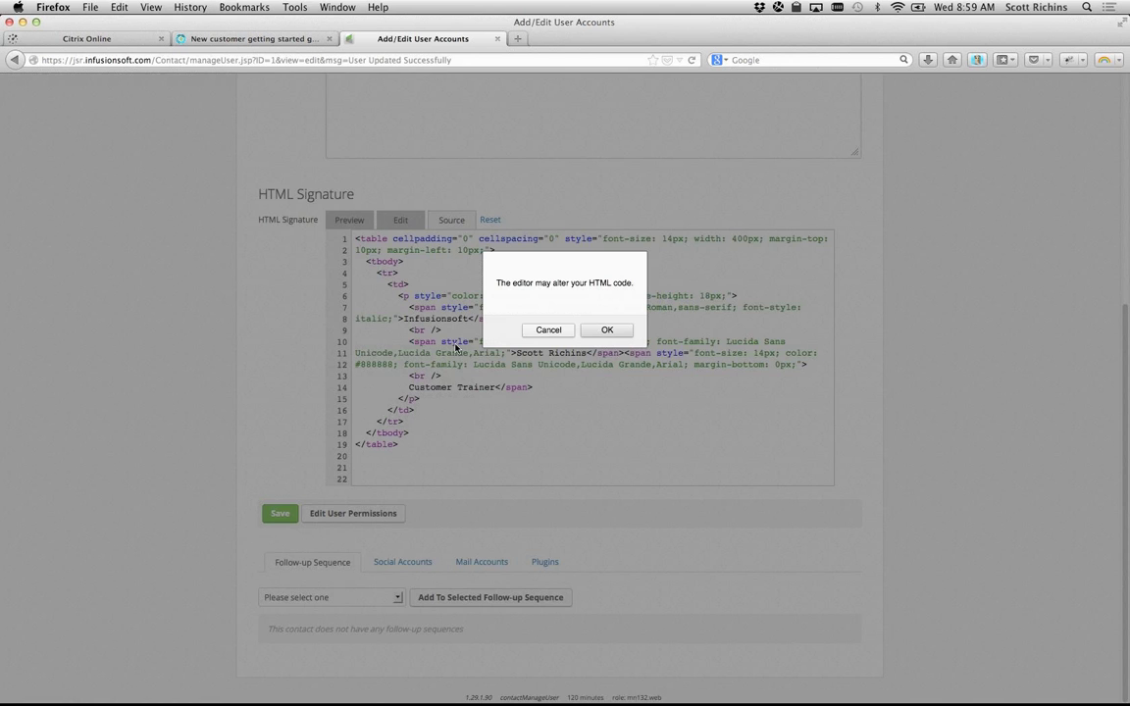
click(606, 330)
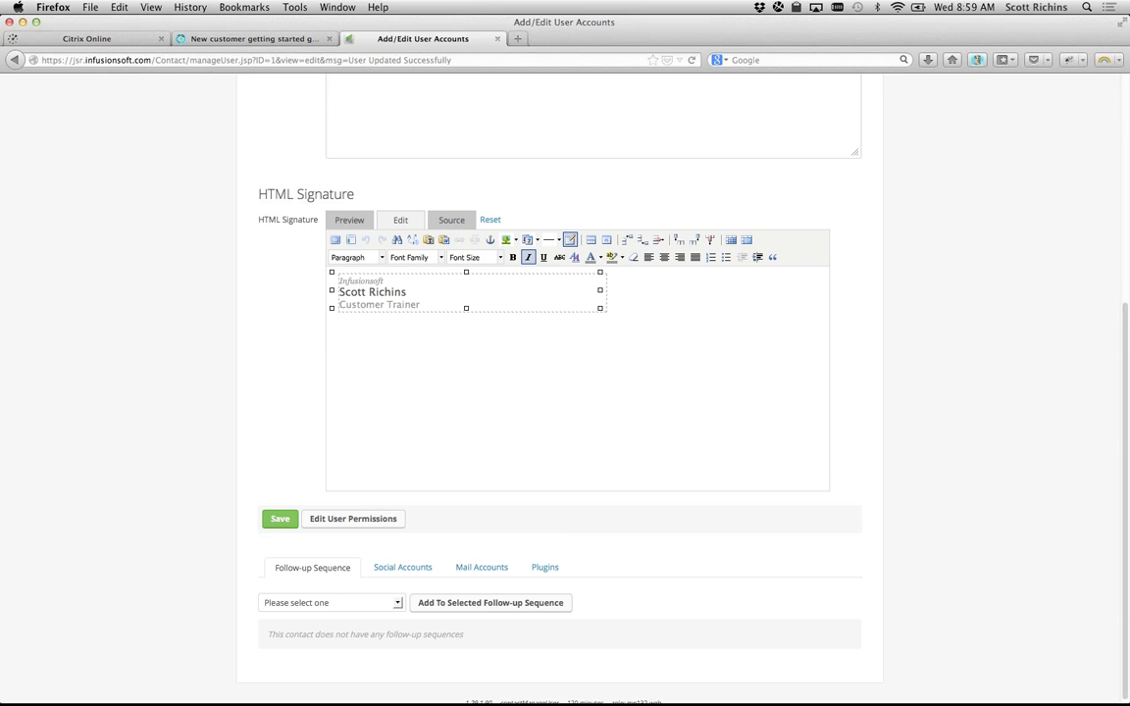
Step: Switch briefly to the meeting app and back to the browser's signature editor
scroll(565, 392, down, 1)
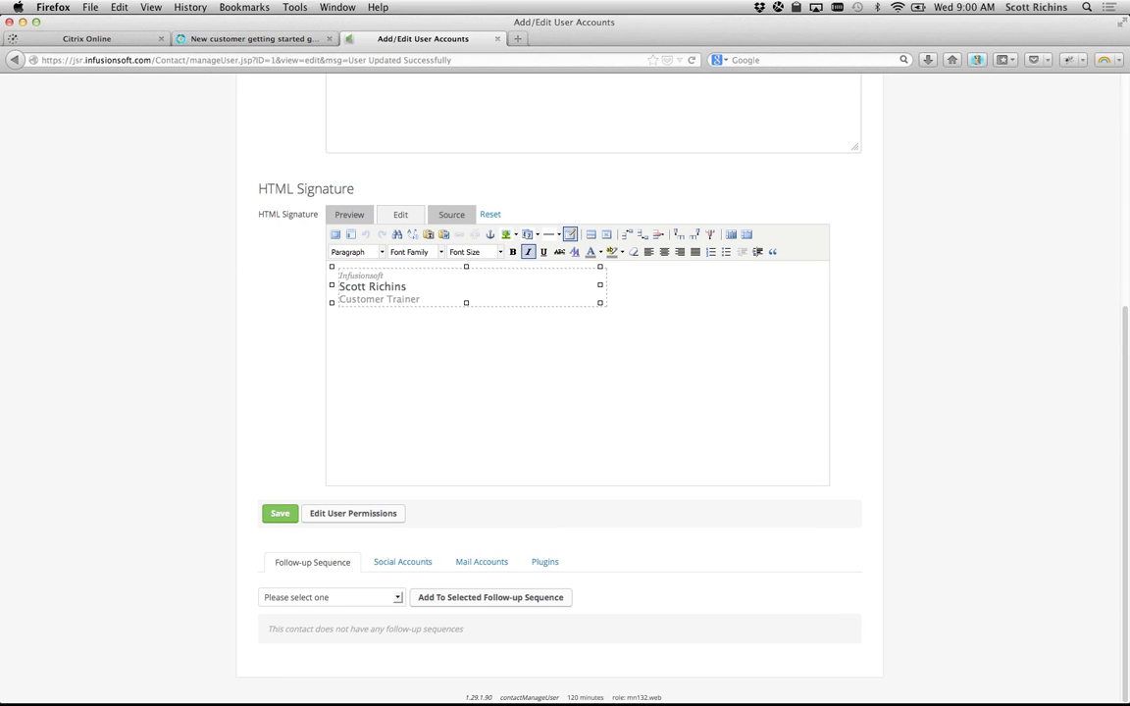
key(super+Tab)
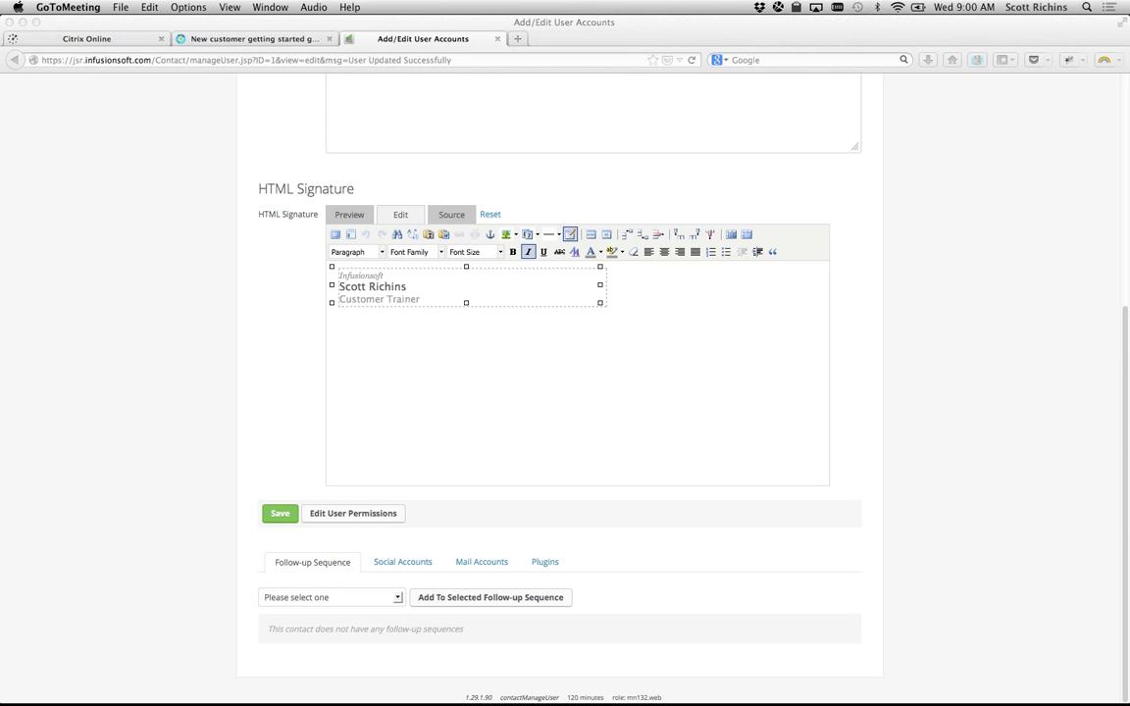
click(134, 447)
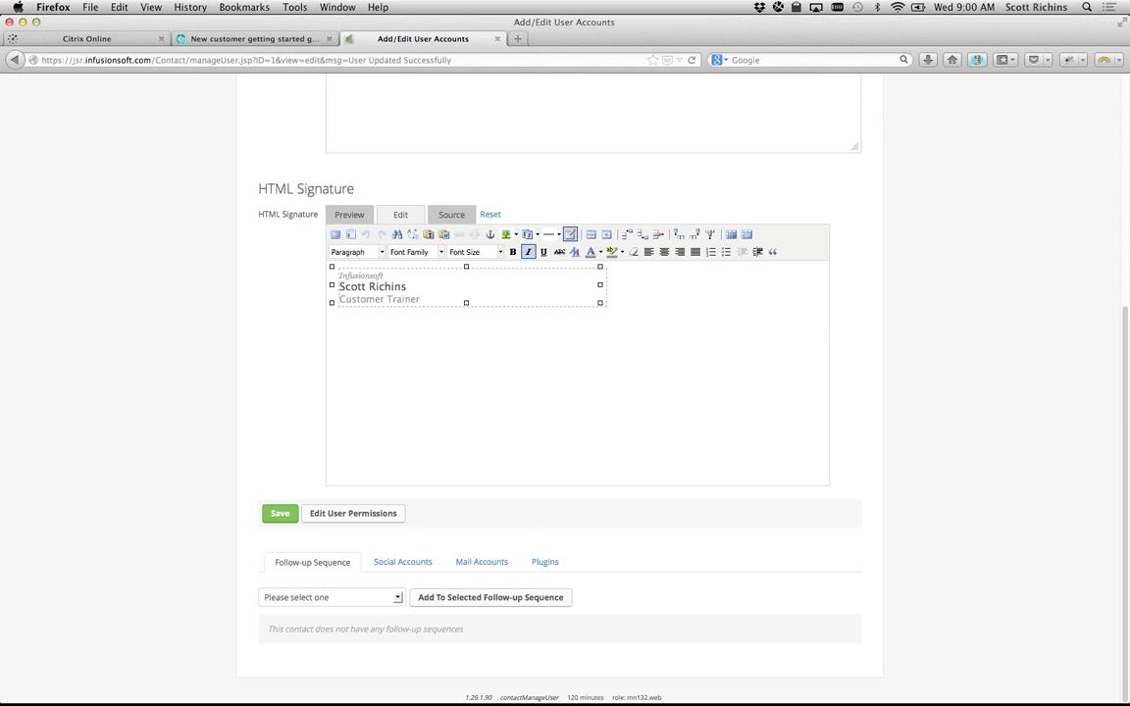
key(super+Tab)
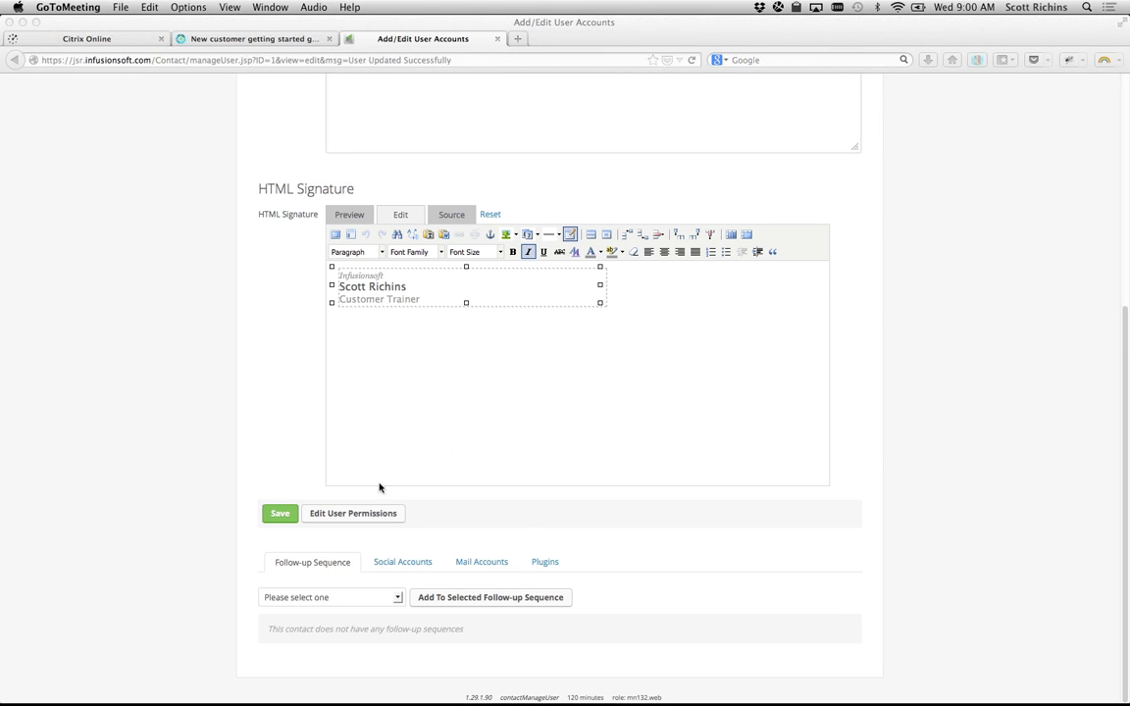
click(433, 301)
Step: Try splitting and rejoining the name and Customer Trainer lines, keep three lines, and preview
click(428, 295)
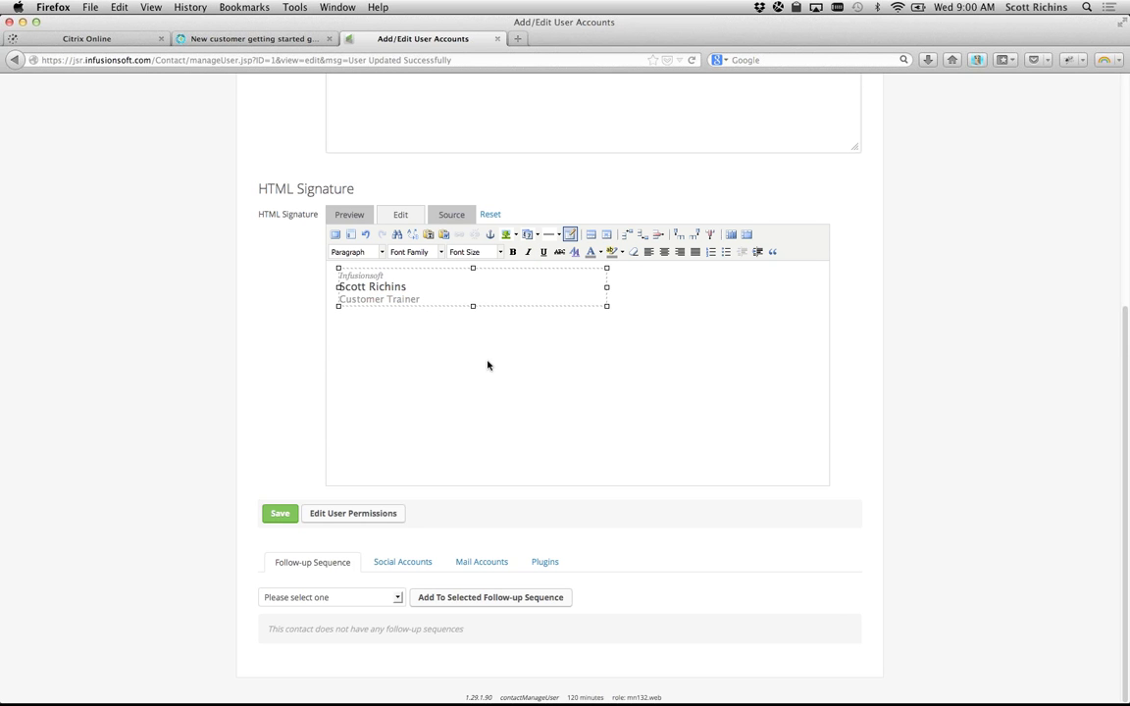
key(Delete)
key(Return)
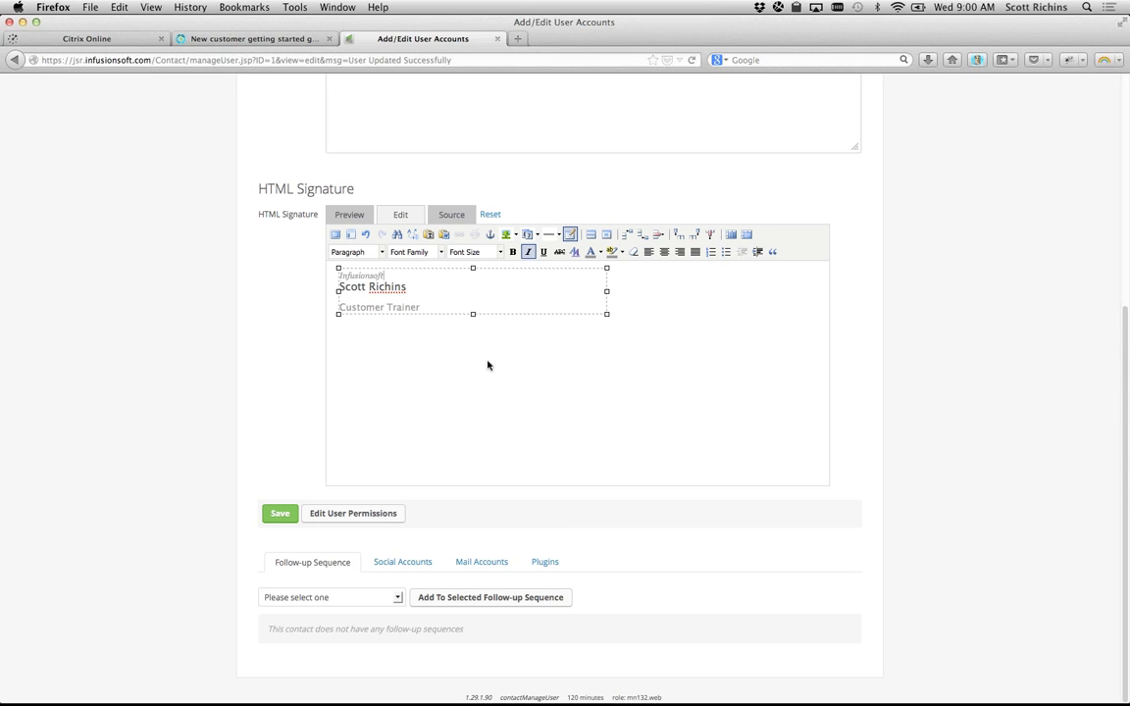
key(Delete)
key(Return)
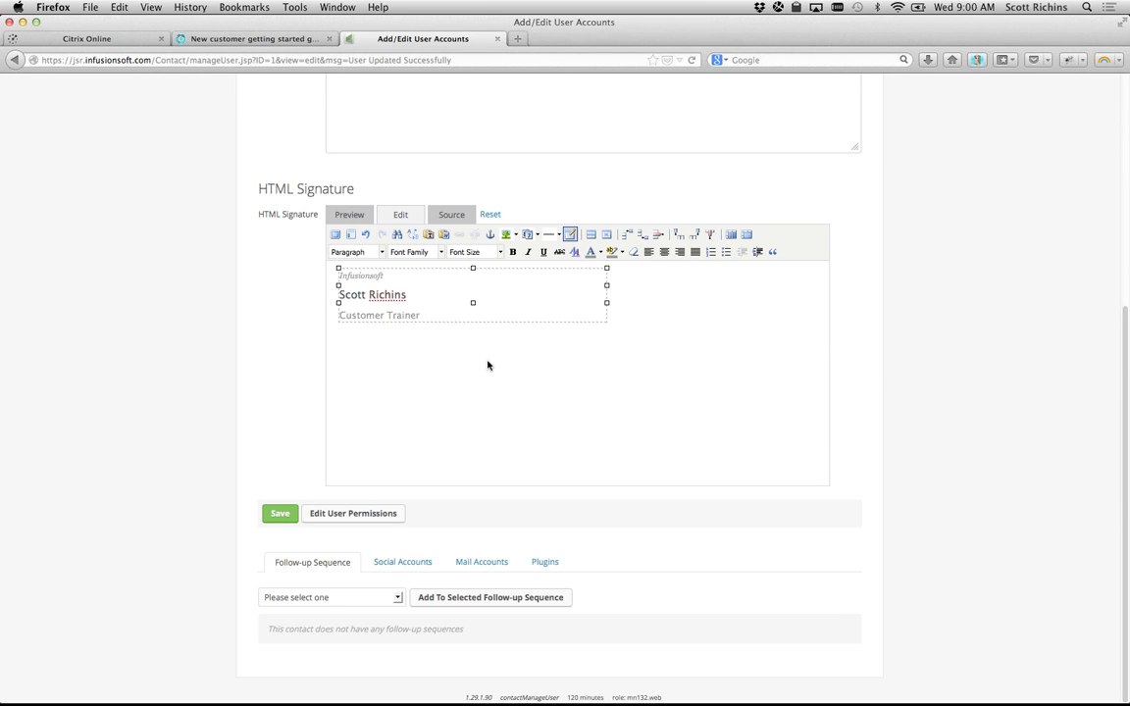
key(Return)
key(BackSpace)
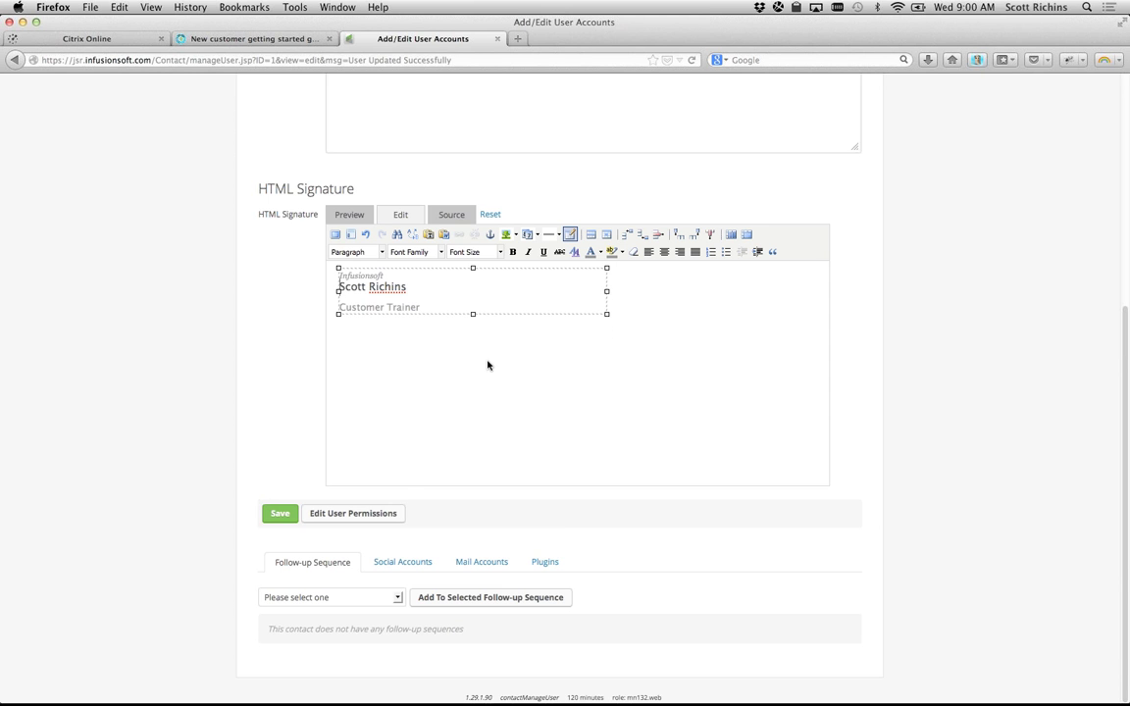
key(BackSpace)
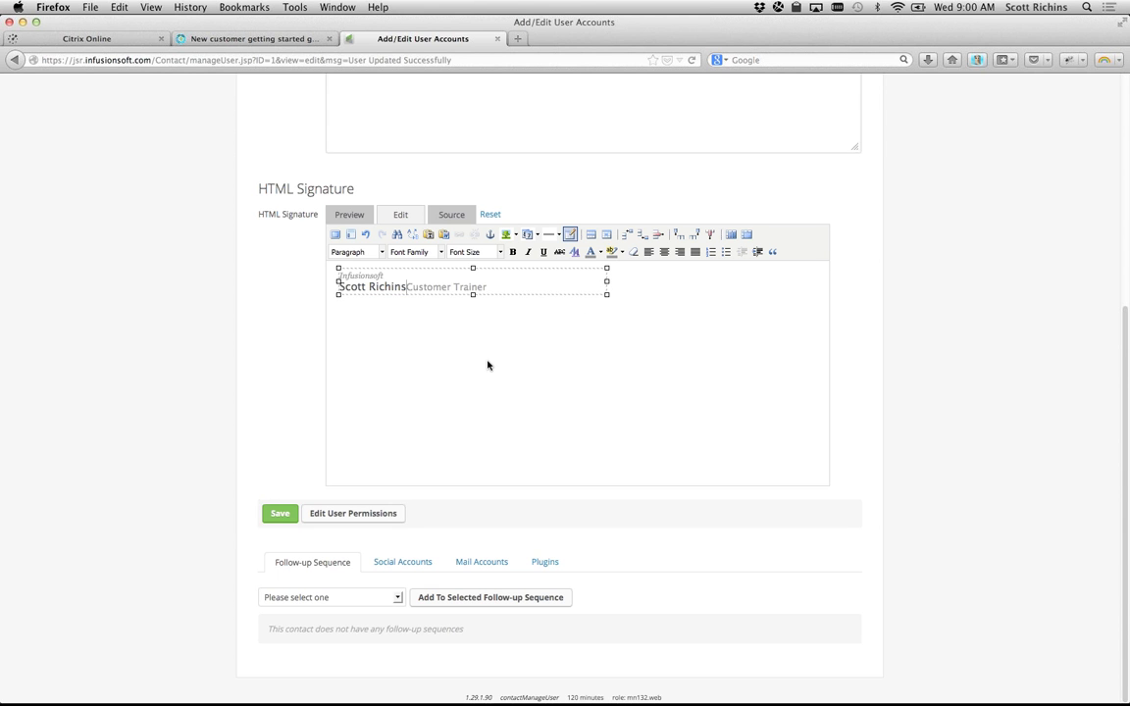
key(Return)
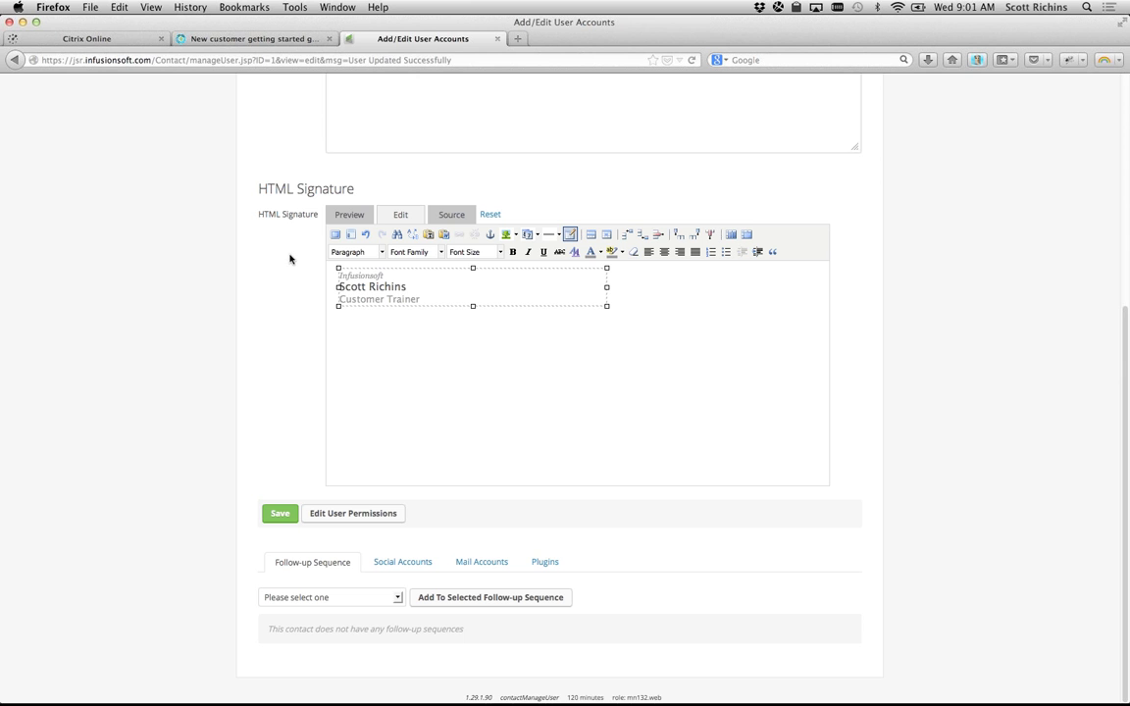
click(351, 214)
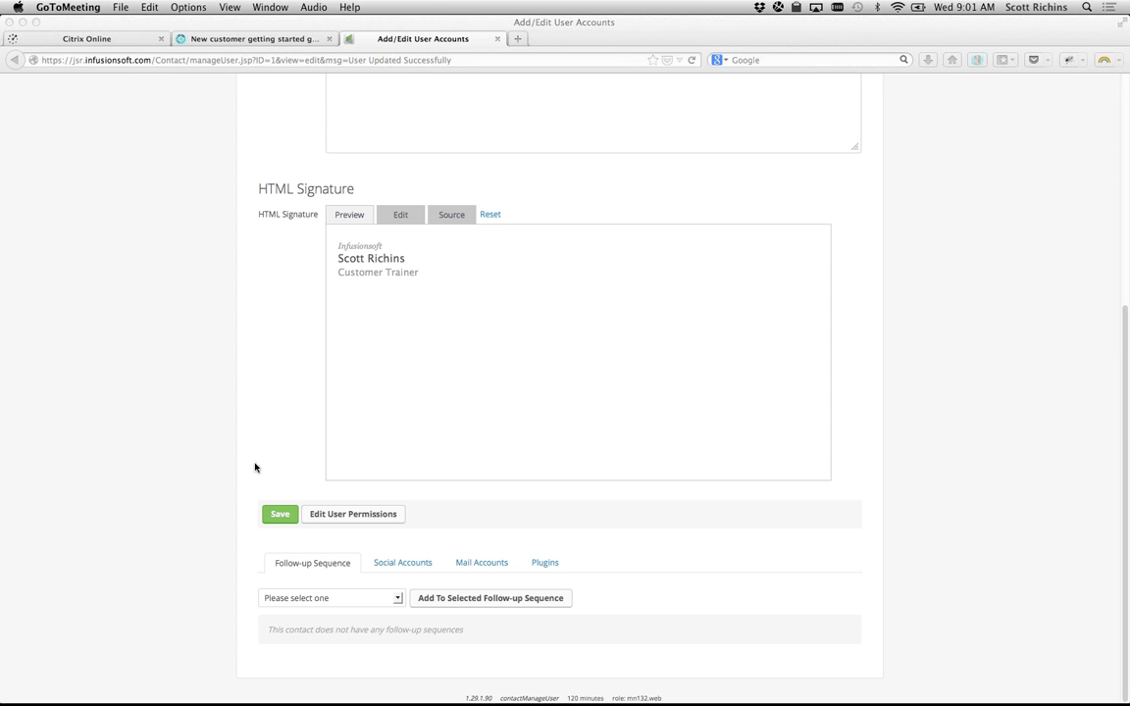
Step: Open the signature for rich-text editing and select the Infusionsoft line to view font sizes
click(262, 384)
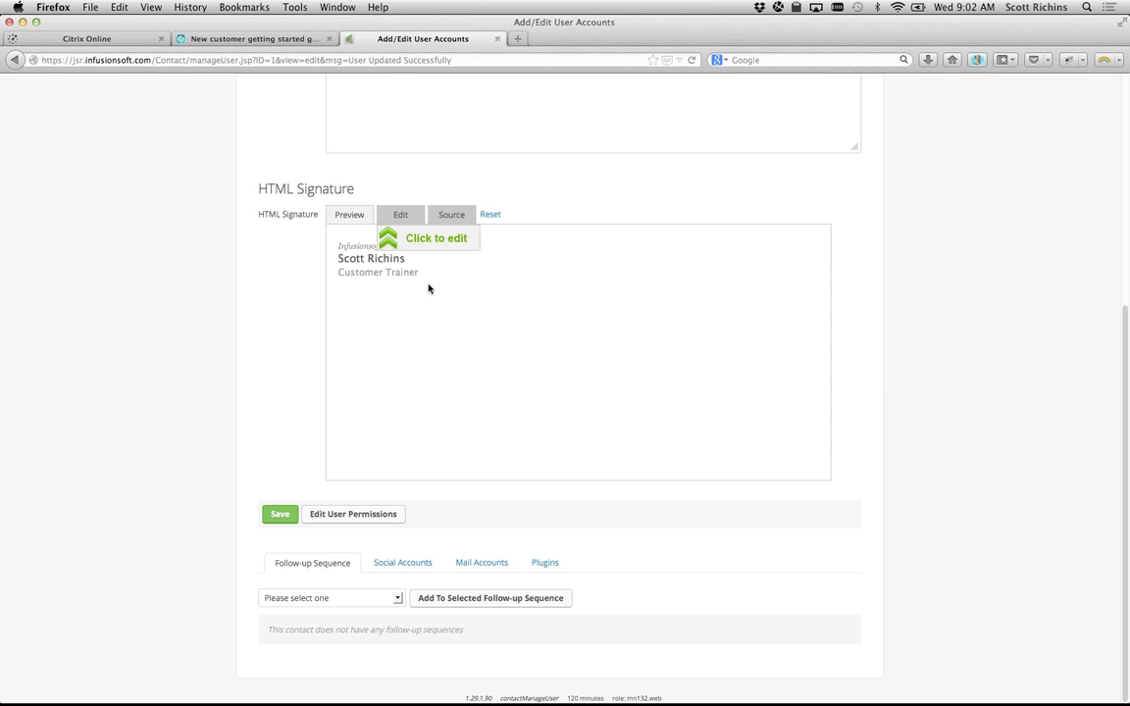
click(402, 217)
drag(341, 276, 385, 276)
click(500, 253)
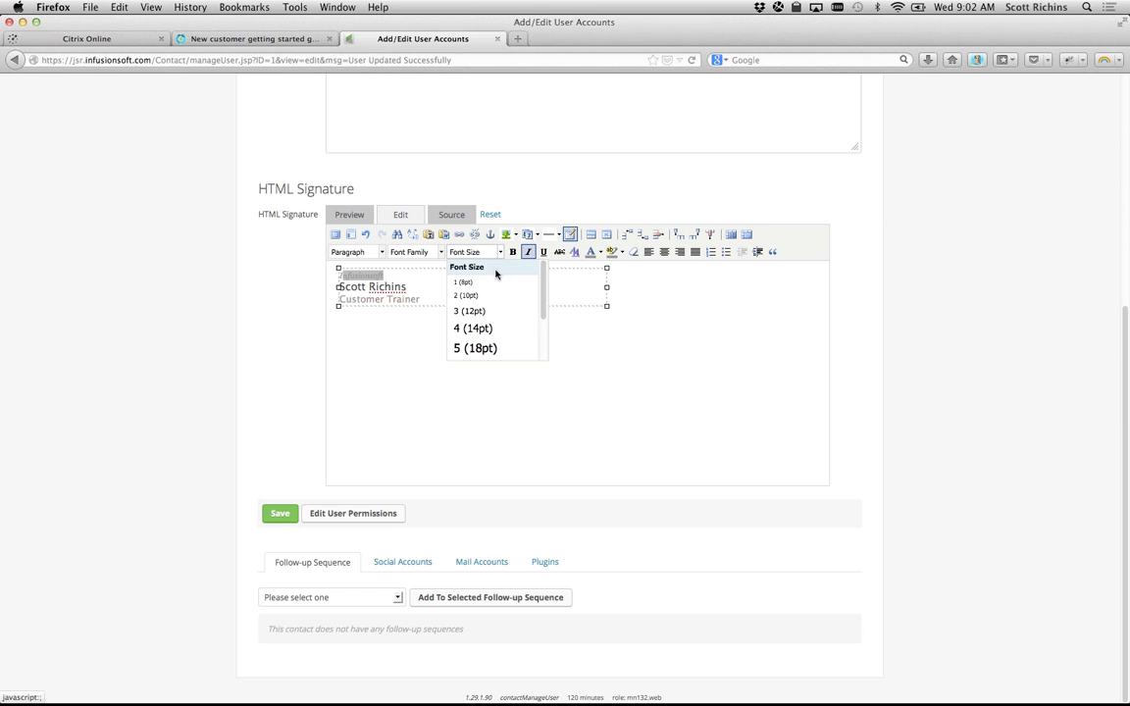
click(412, 335)
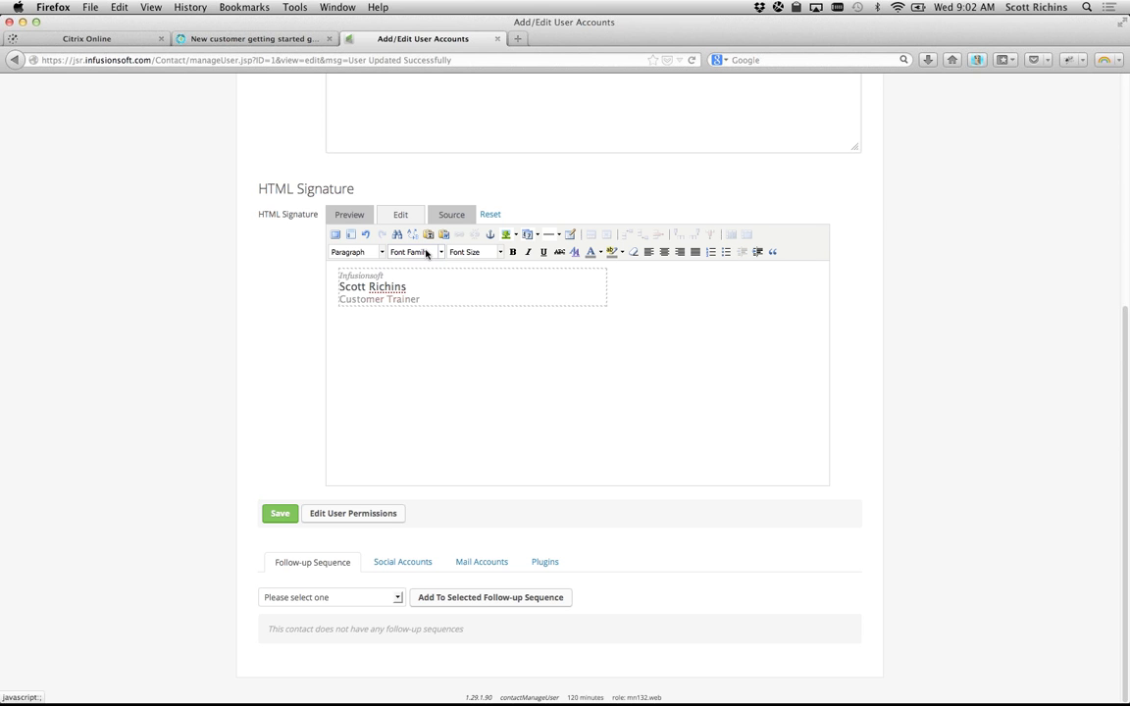
Step: Set the Infusionsoft line of the signature to font size 2 (10pt)
click(340, 276)
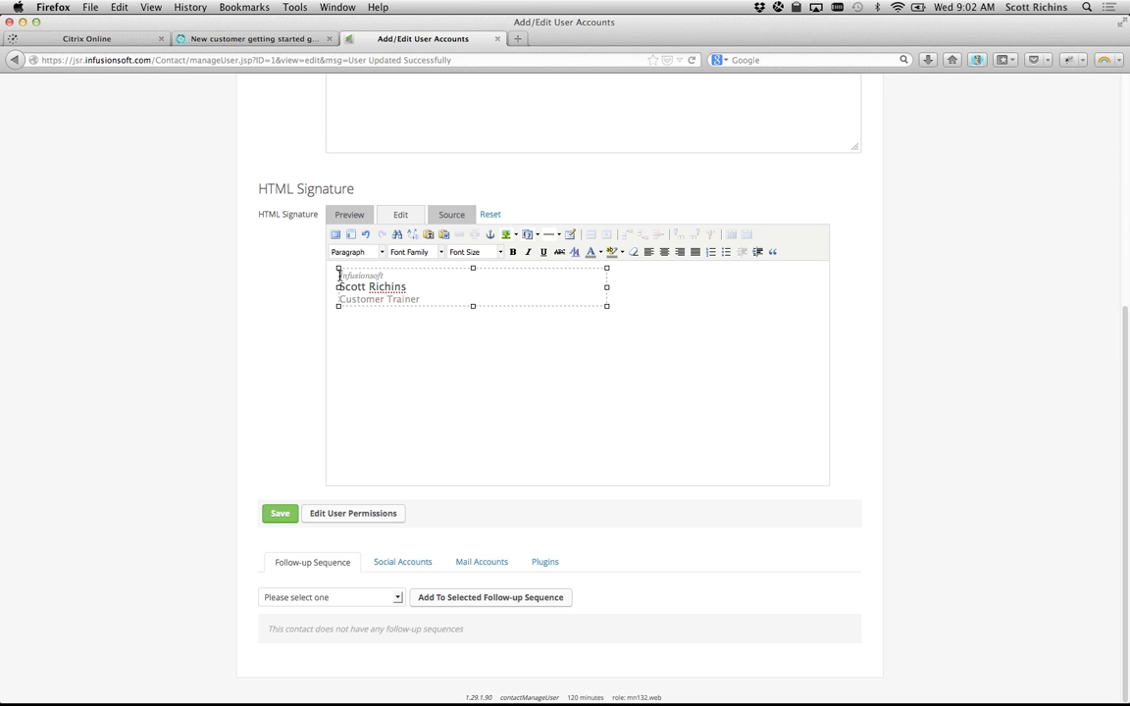
drag(339, 276, 384, 275)
click(500, 252)
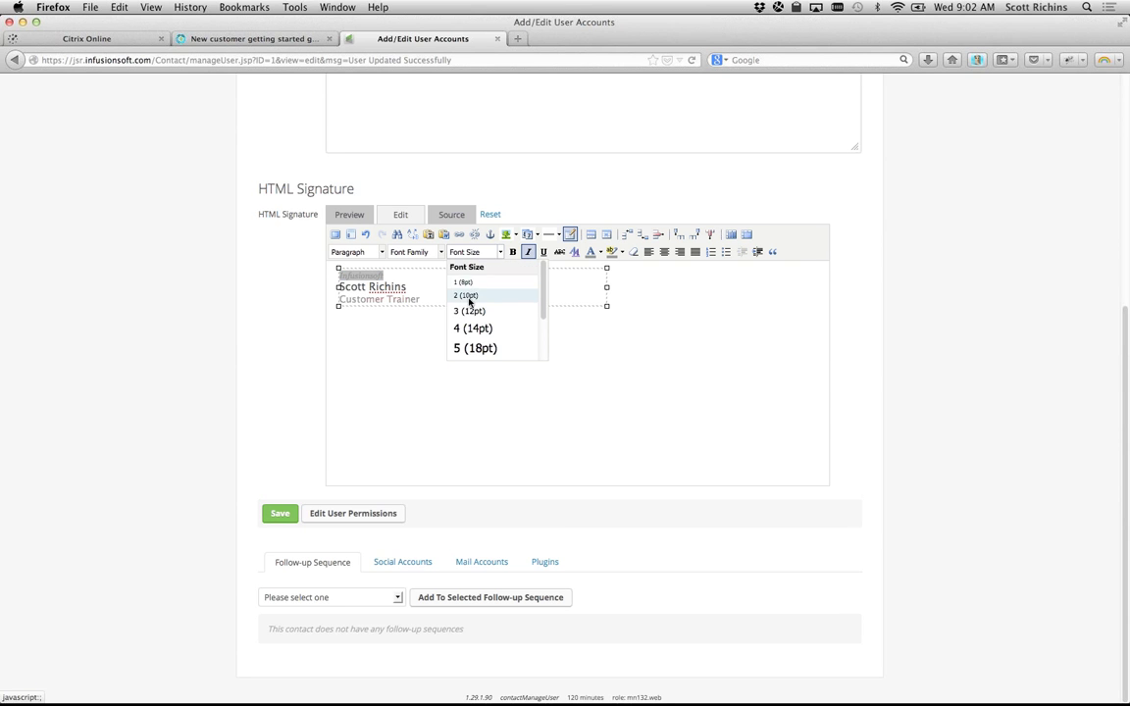
click(469, 298)
click(417, 287)
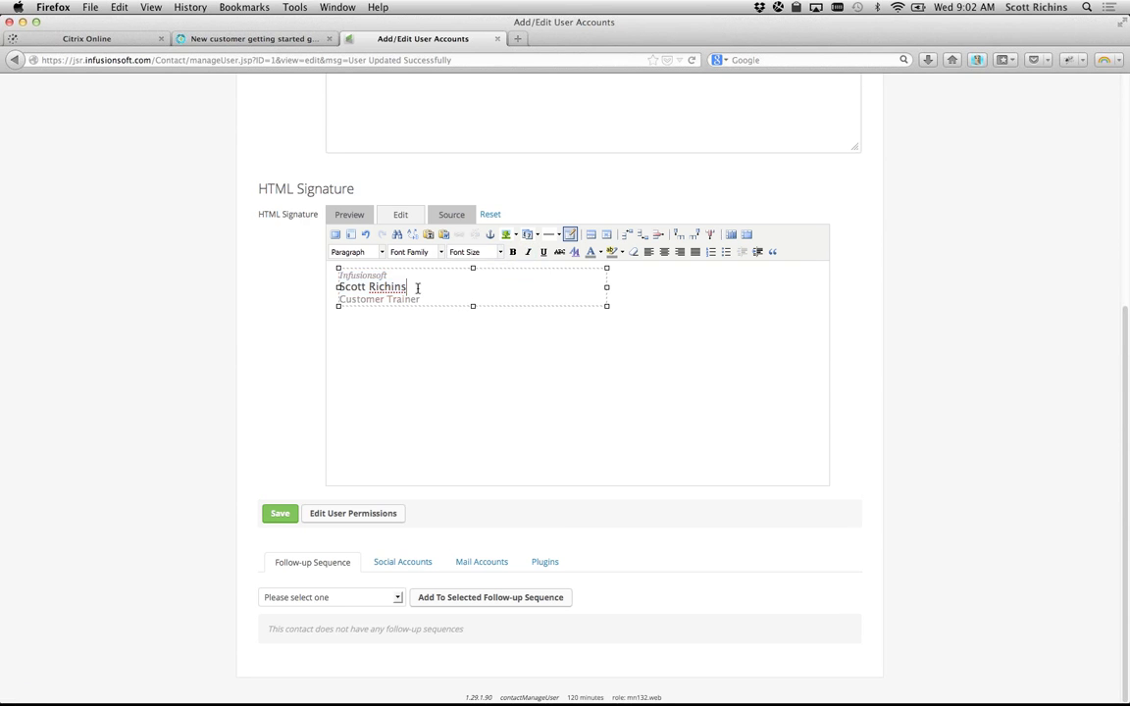
Step: Check each signature line's formatting and switch the signature back to preview
click(348, 277)
click(350, 286)
drag(339, 301, 419, 299)
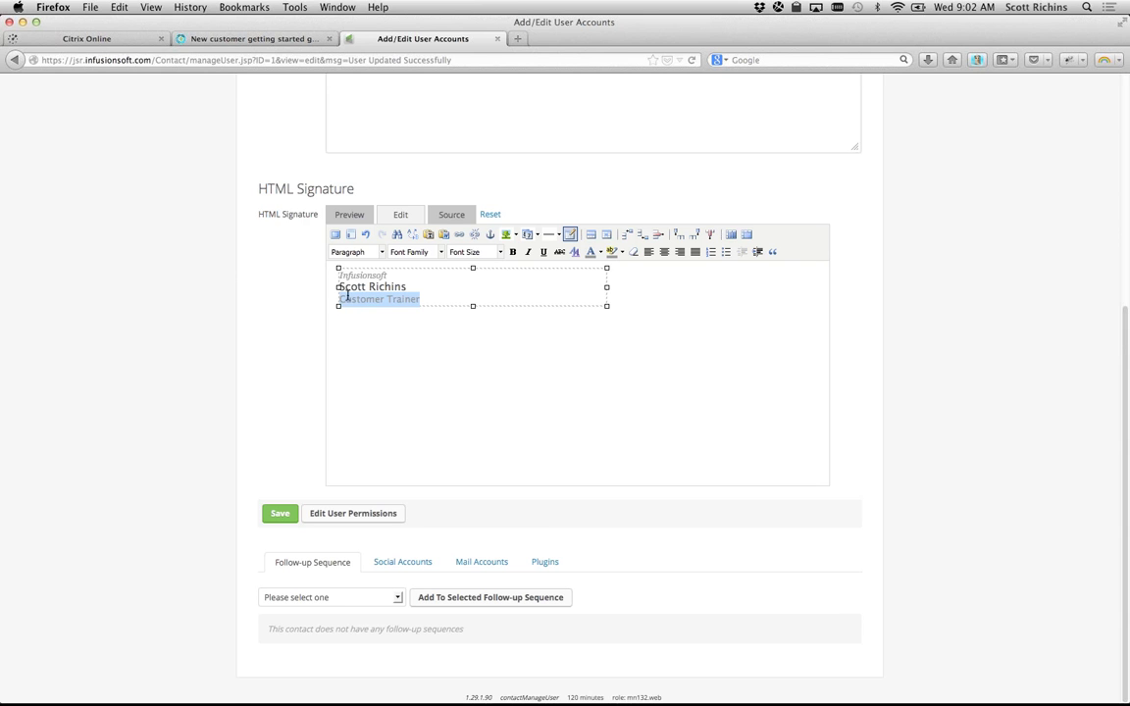
click(348, 226)
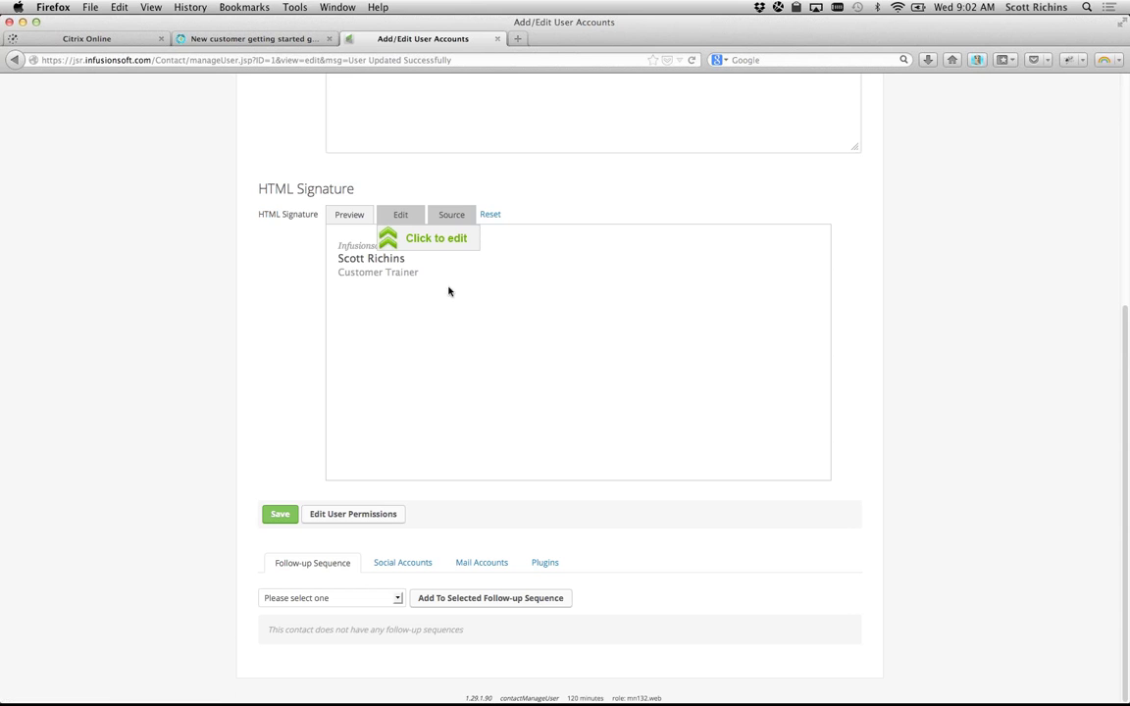
Step: Save the user account and look over step 3 of the getting started guide
click(276, 515)
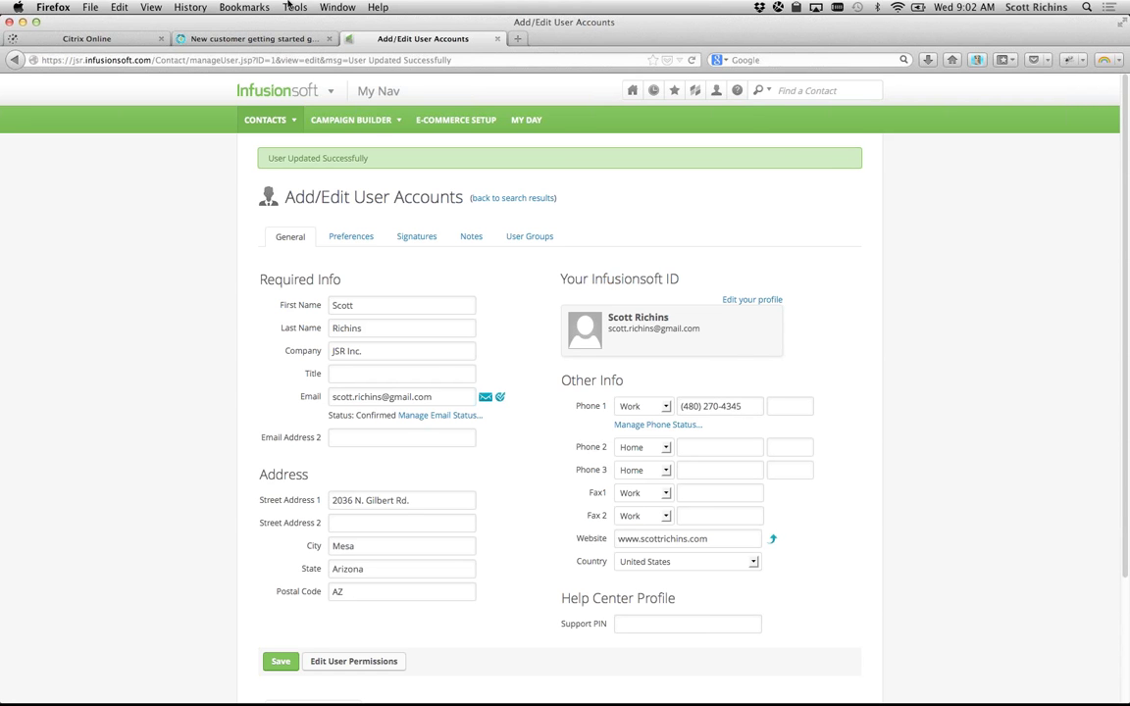
click(237, 36)
scroll(424, 354, down, 1)
drag(438, 275, 565, 303)
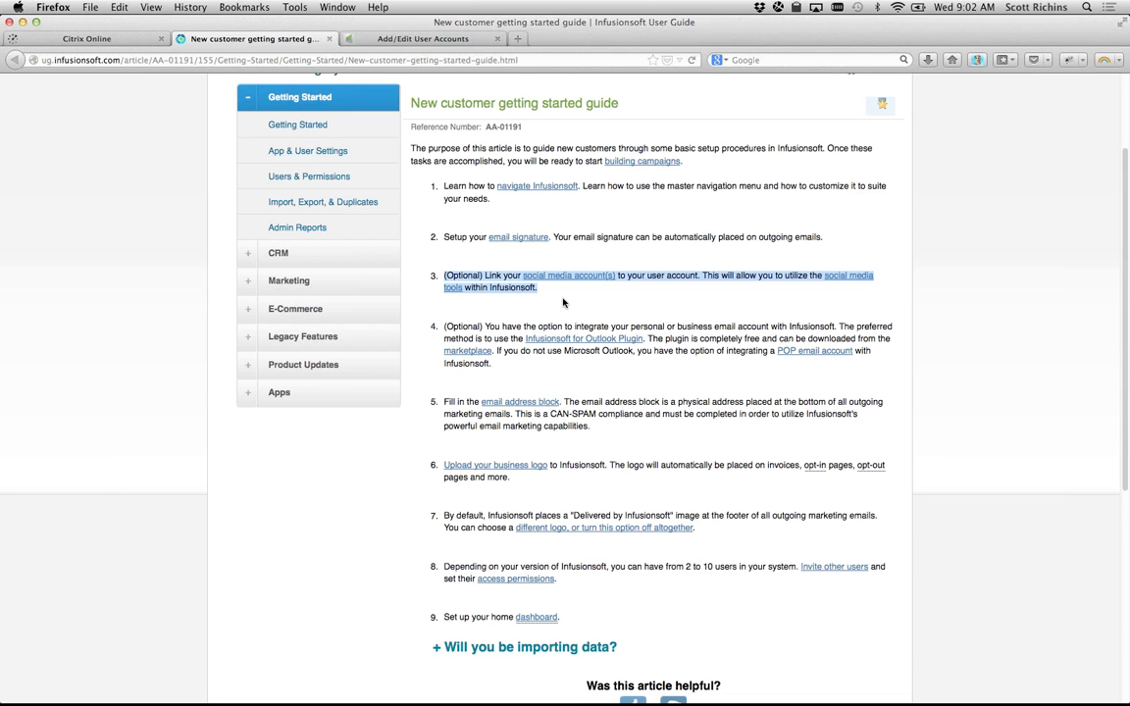
Step: Return to the user account form showing the User Updated Successfully message
click(452, 40)
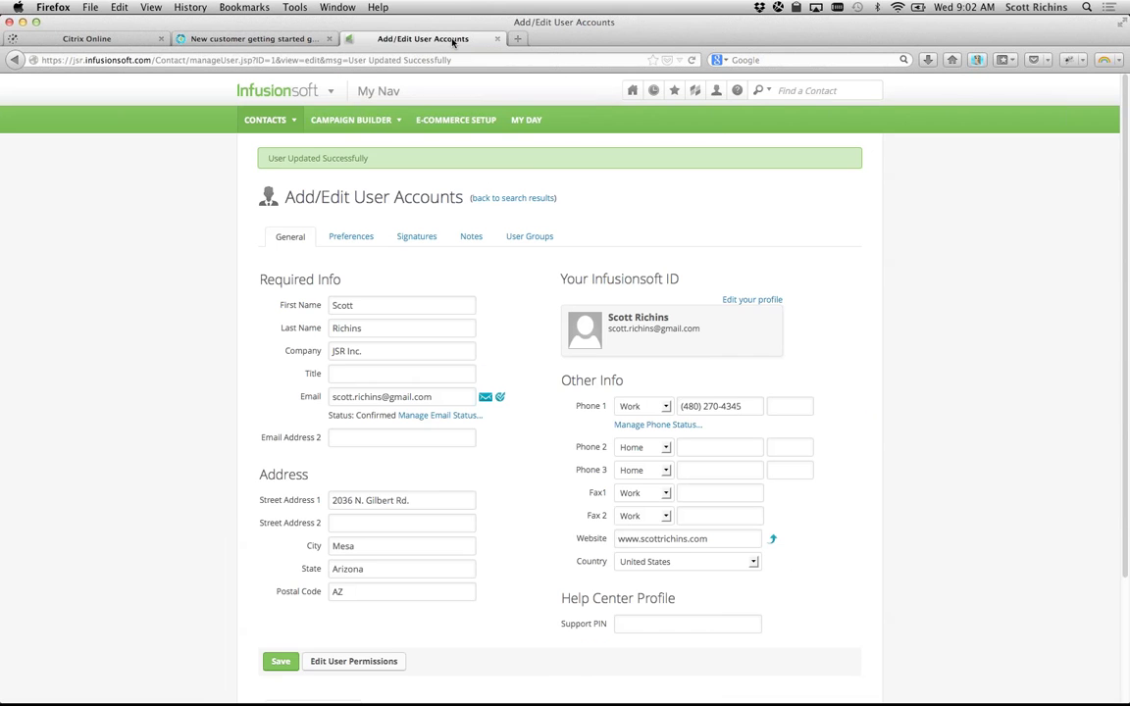
scroll(128, 385, down, 3)
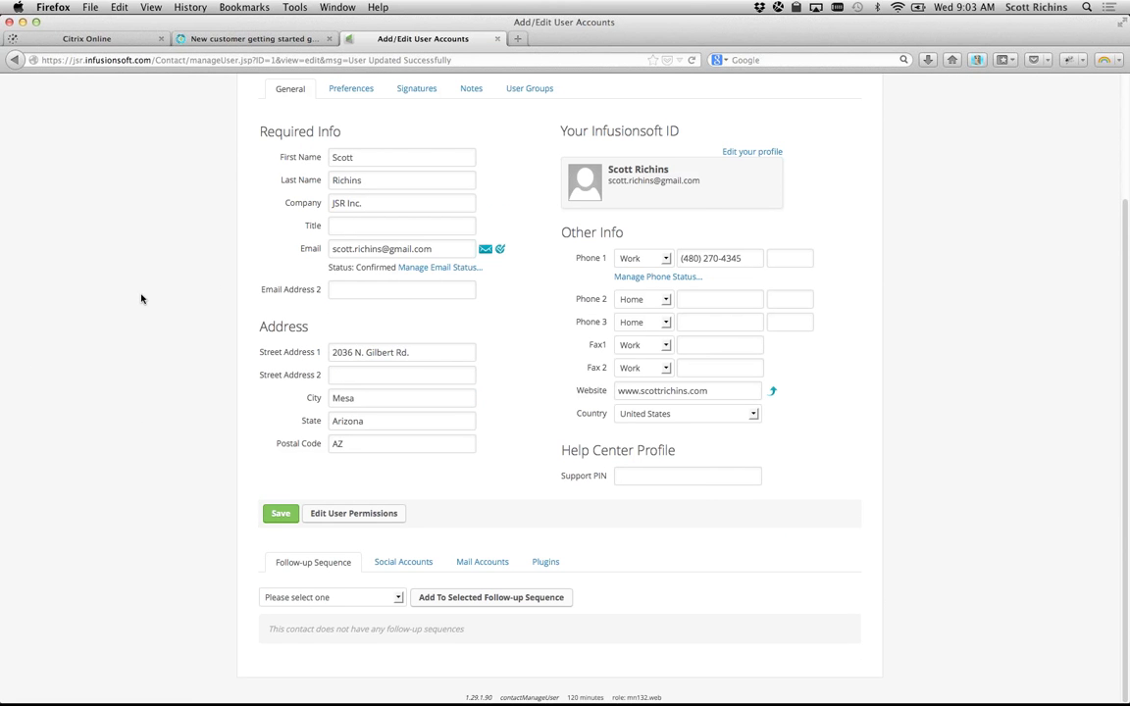
scroll(141, 298, up, 3)
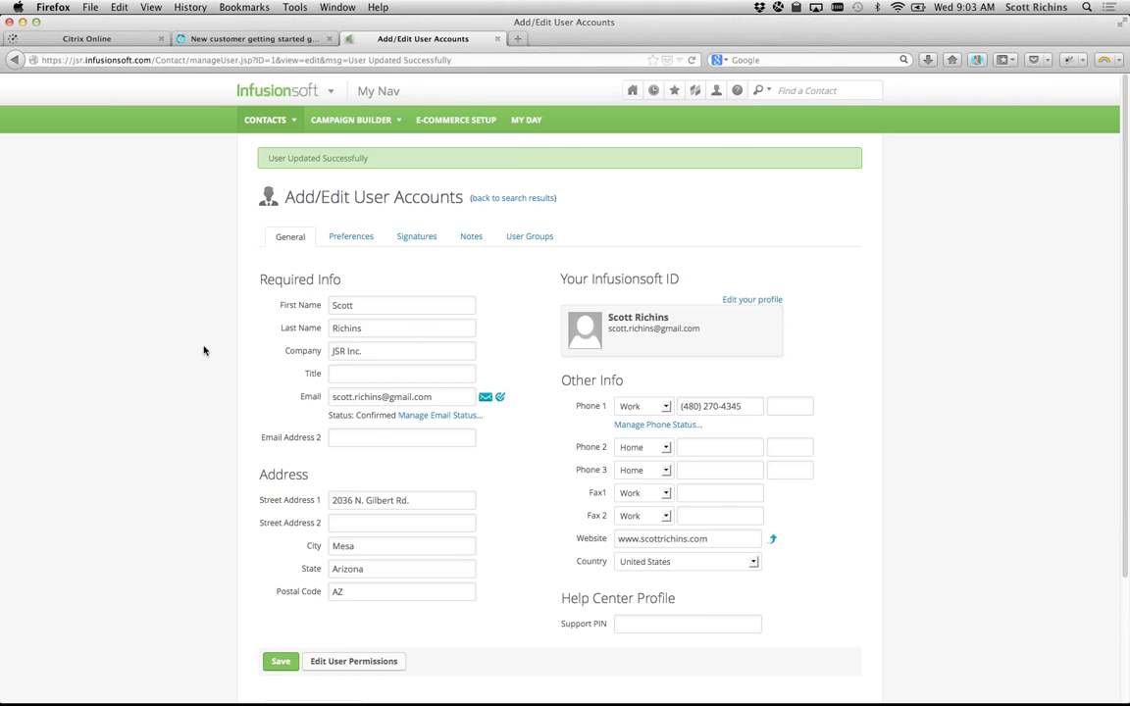
scroll(204, 351, down, 3)
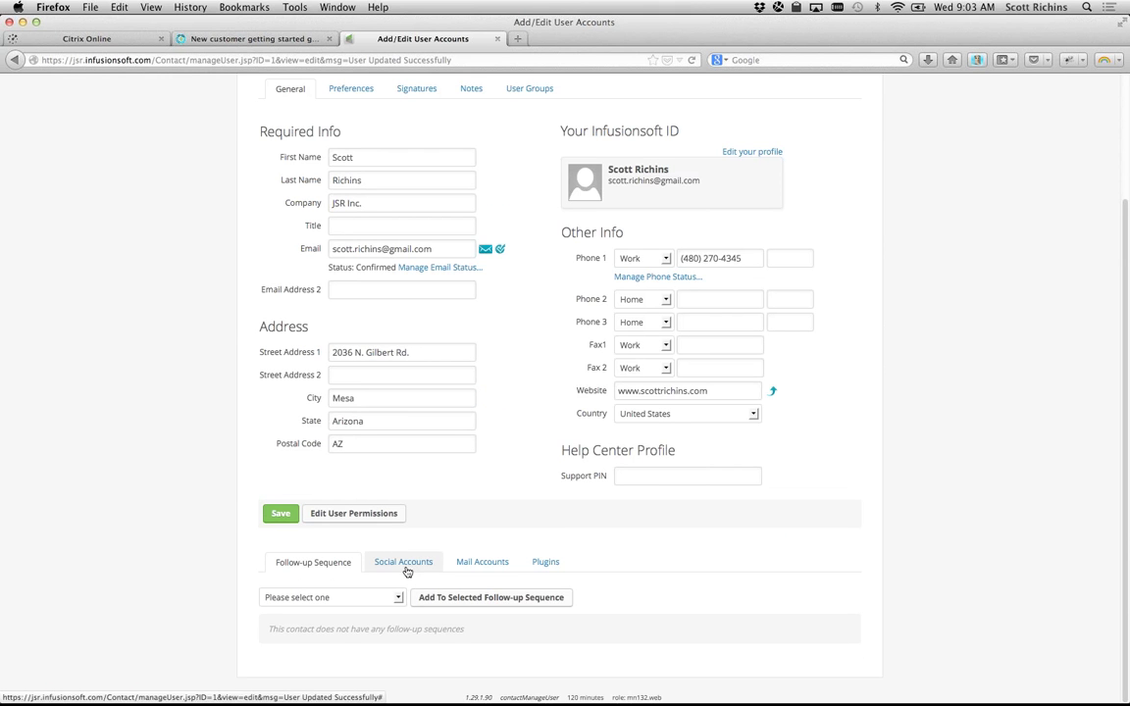
Step: Show the Social Accounts list with linked Twitter and Facebook, and view the Add an Account options
click(403, 564)
scroll(68, 565, down, 2)
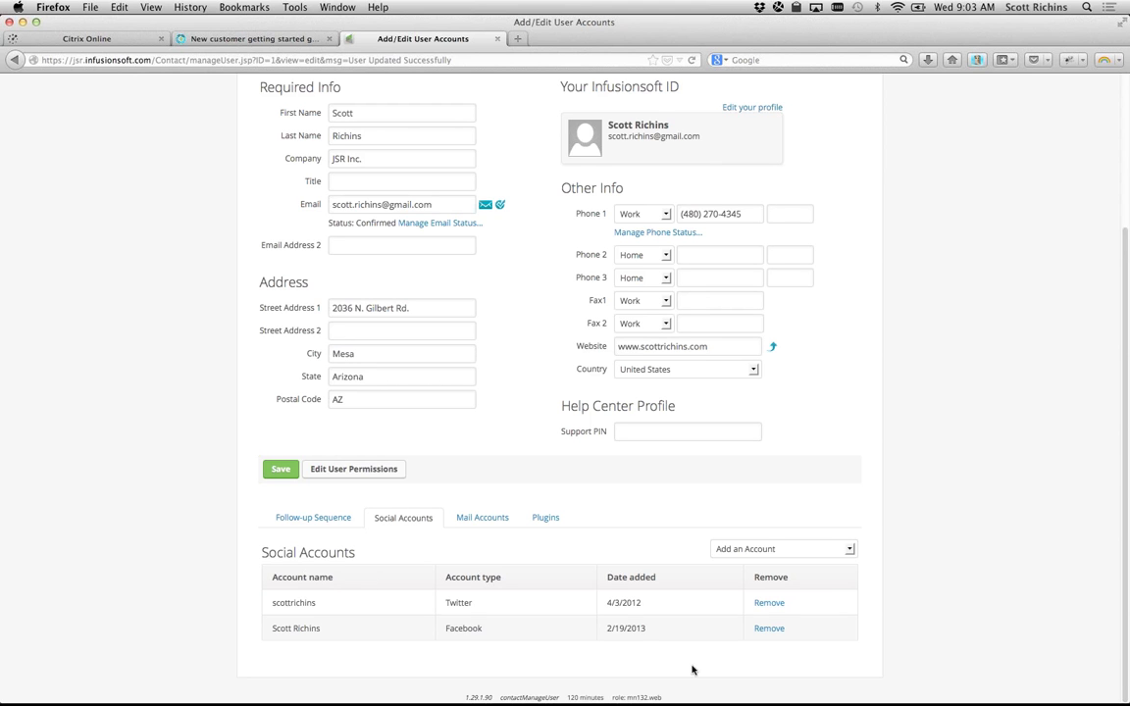
click(833, 552)
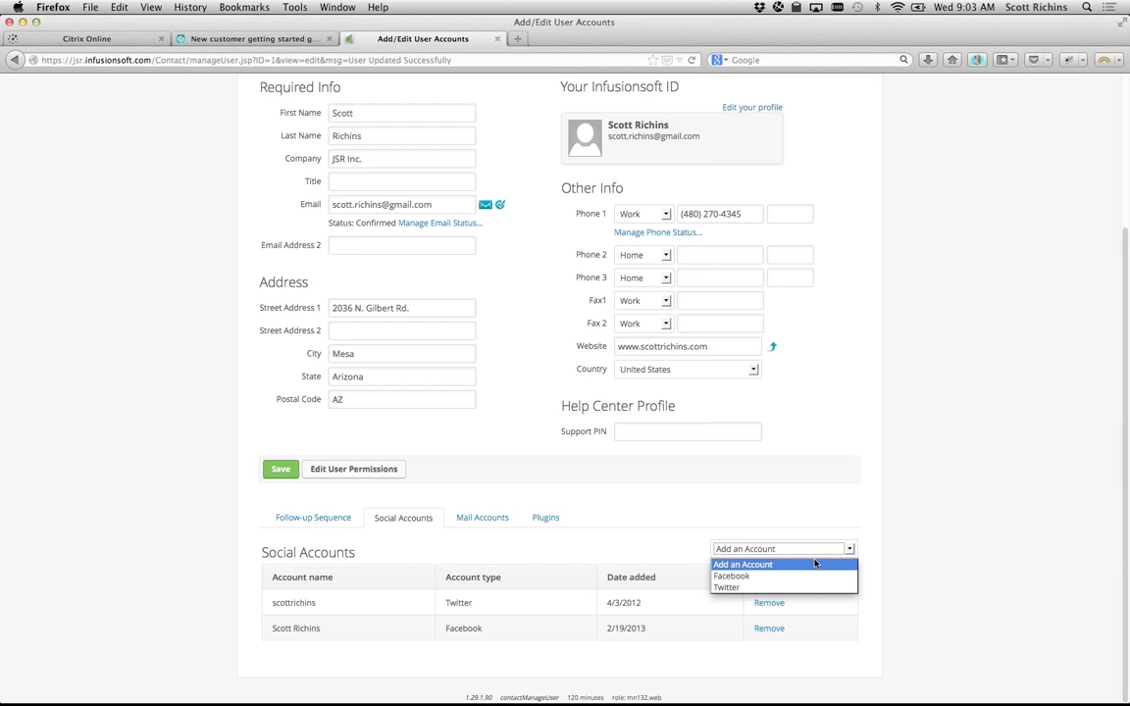
Step: Load the Twitter profile in a new tab and follow the Virtual Academy – Weekly Update tweet link
key(super+t)
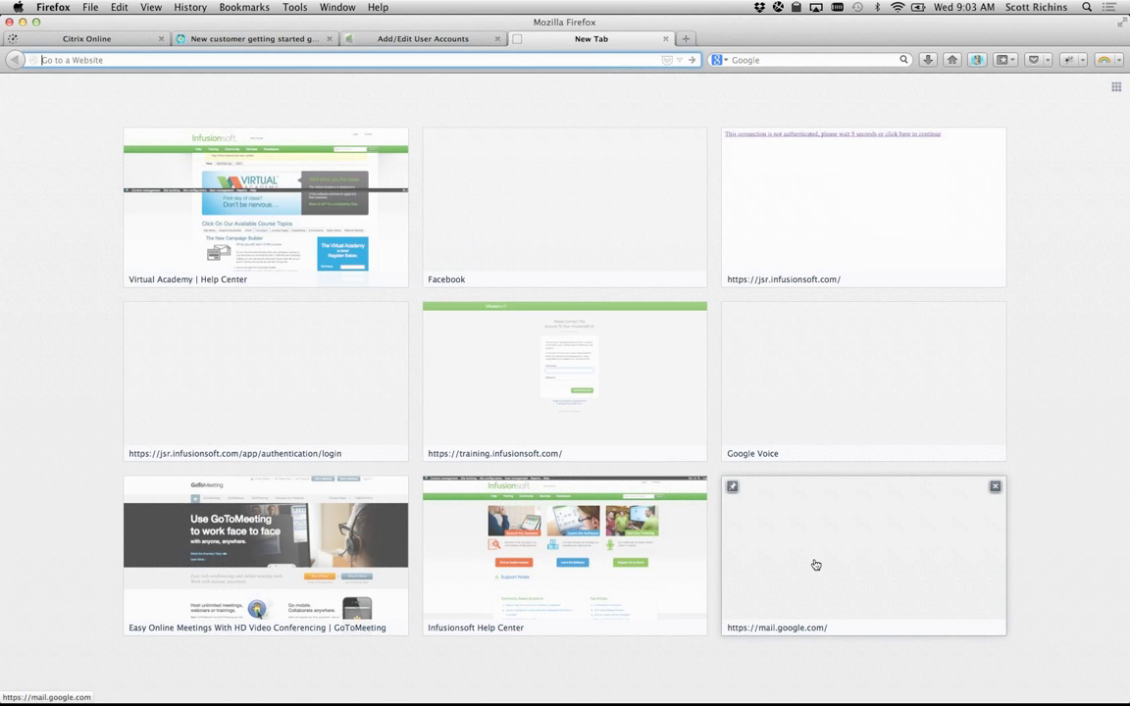
text(twitter.com/)
key(Down)
key(Return)
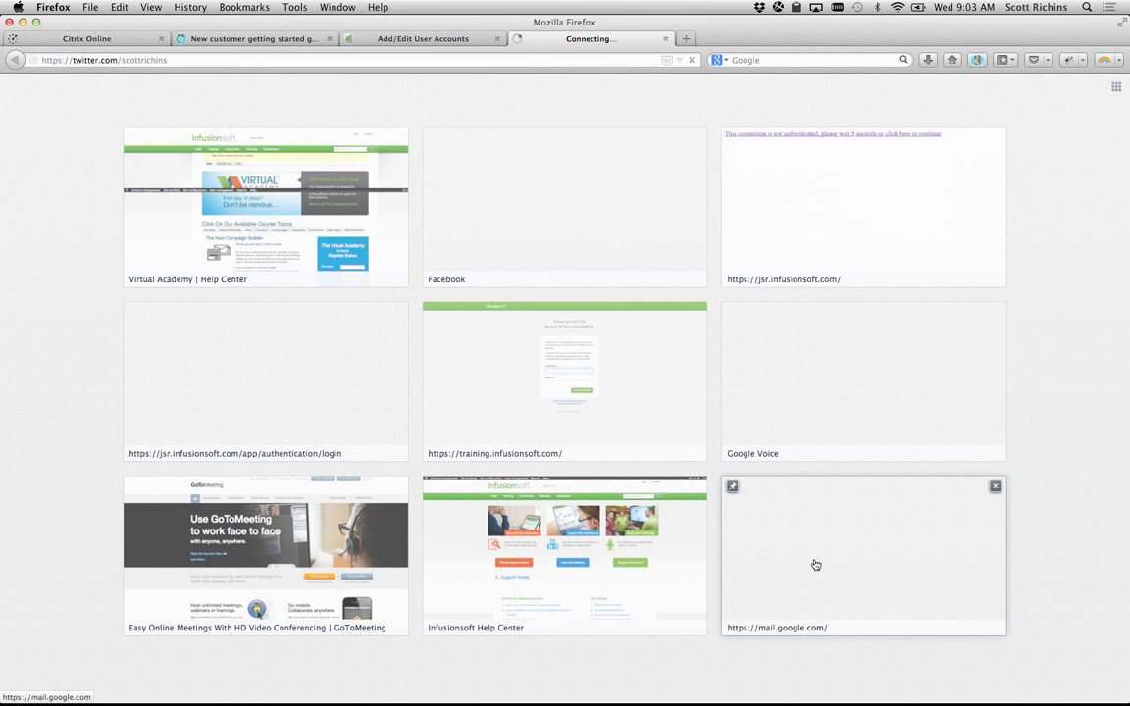
scroll(544, 280, down, 4)
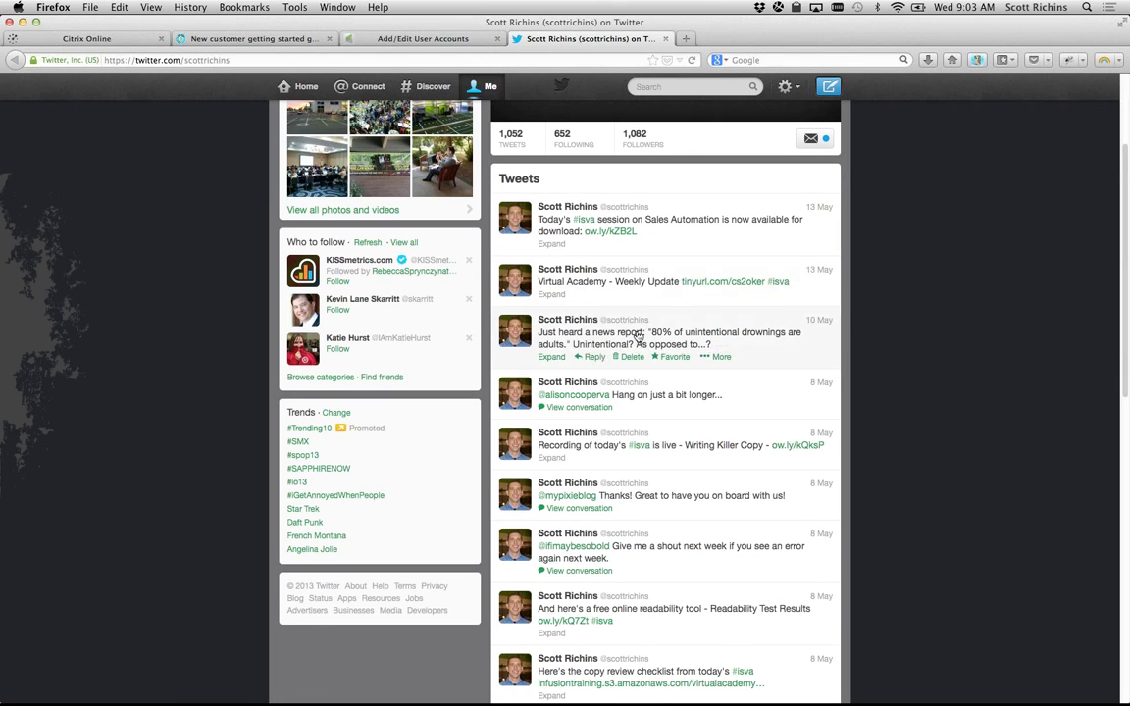
drag(539, 282, 679, 283)
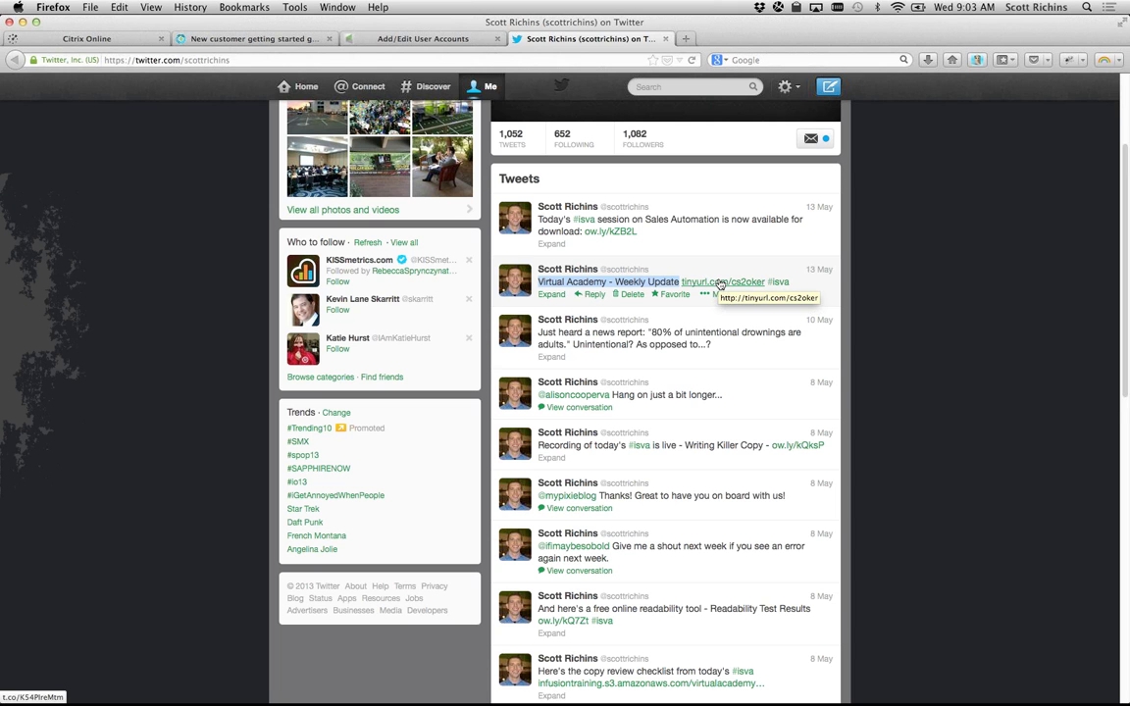
click(721, 284)
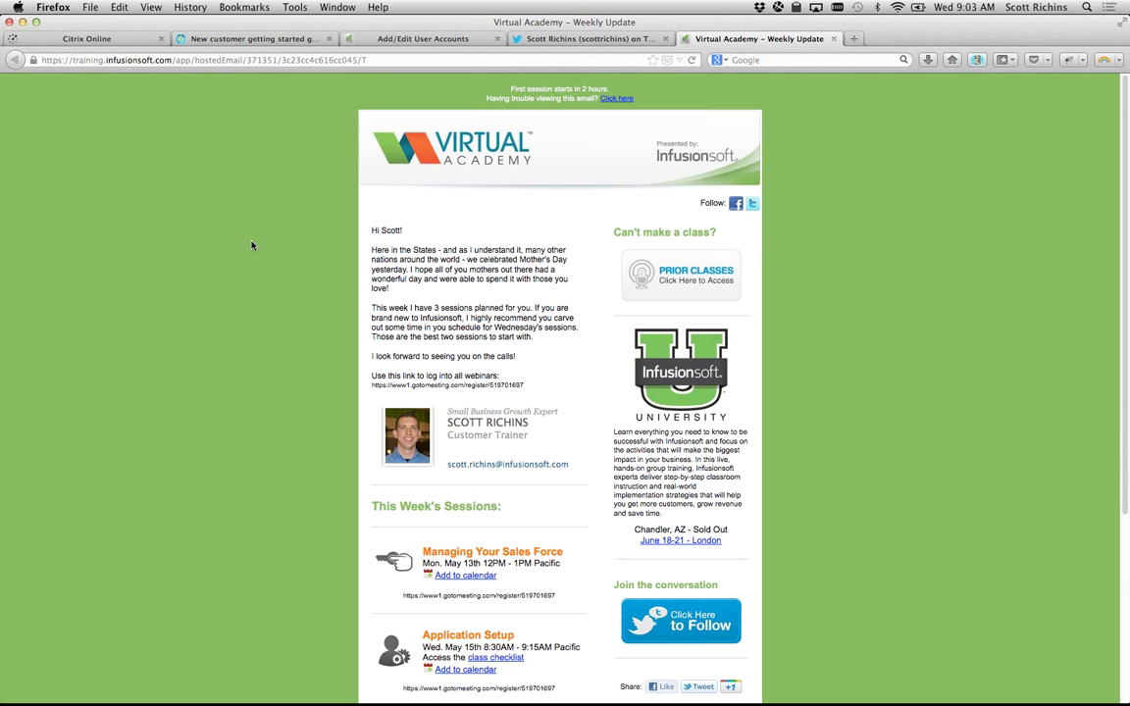
Step: Return to the Add/Edit User Accounts tab listing the Twitter and Facebook accounts
key(ctrl+shift+Tab)
key(ctrl+shift+Tab)
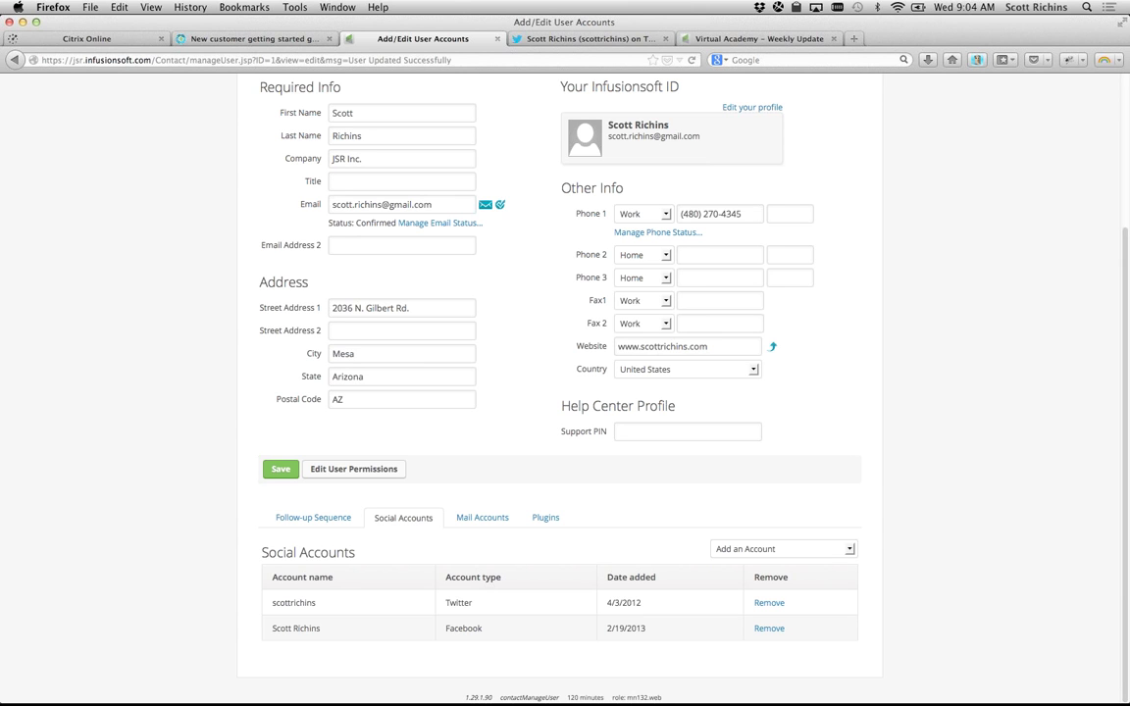
Step: Switch to the getting started guide and read step 4 on email integration
click(225, 39)
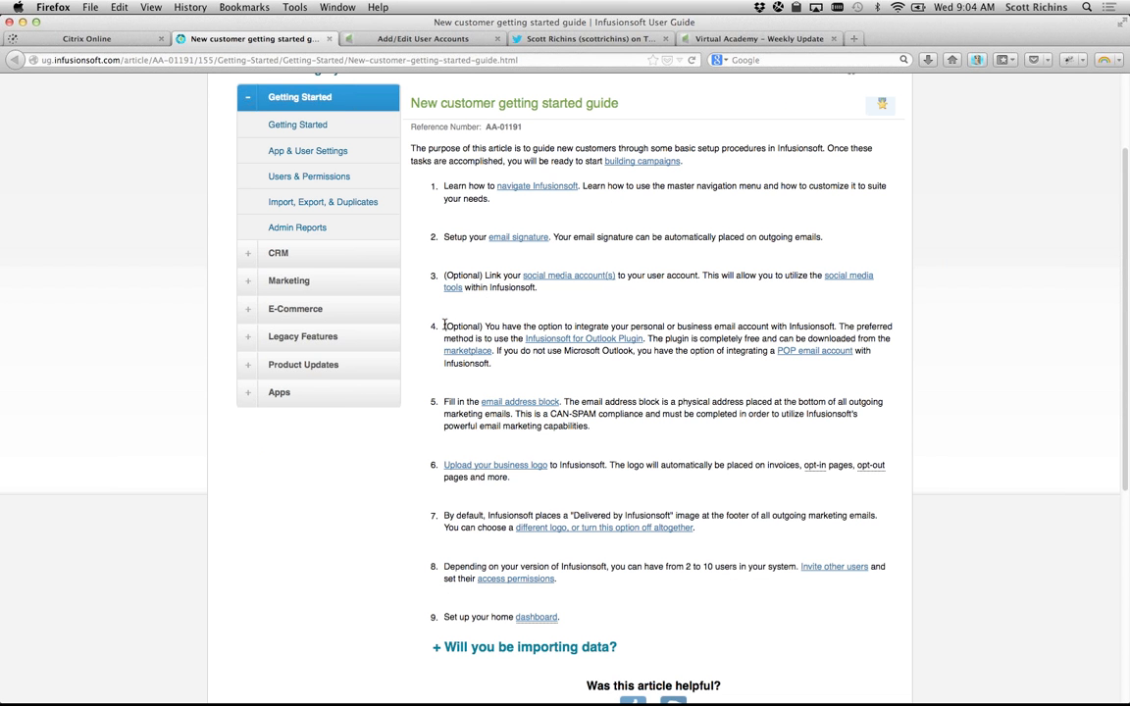
drag(445, 326, 491, 364)
click(524, 369)
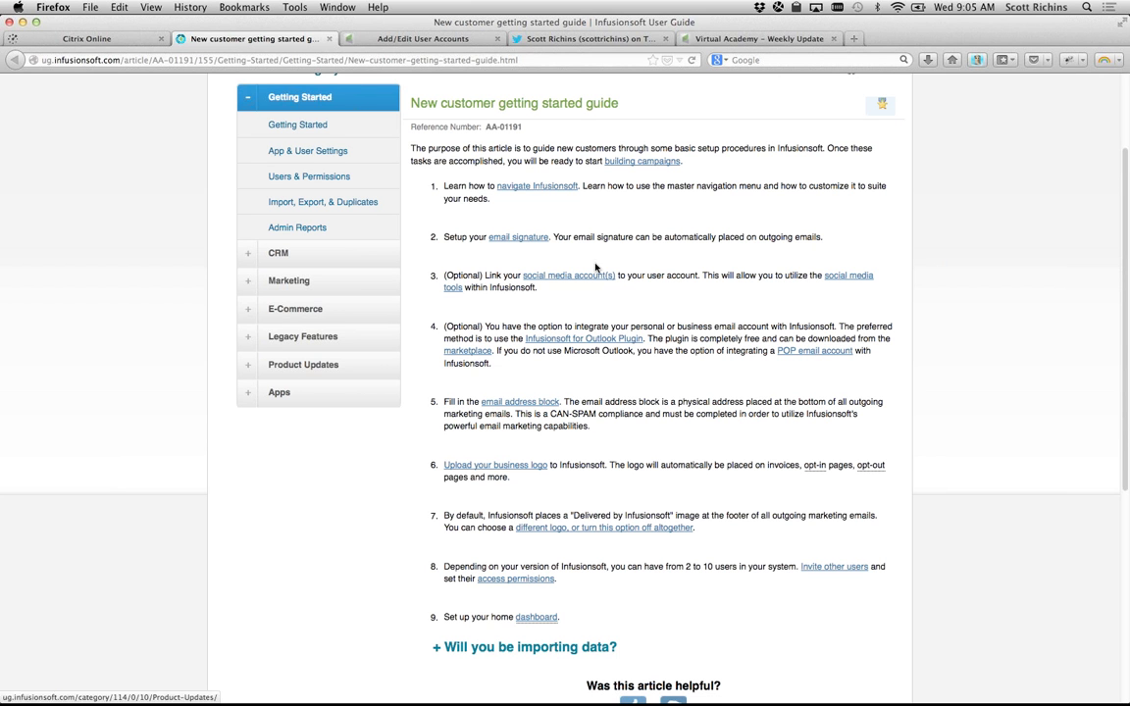
drag(443, 331, 530, 360)
click(531, 359)
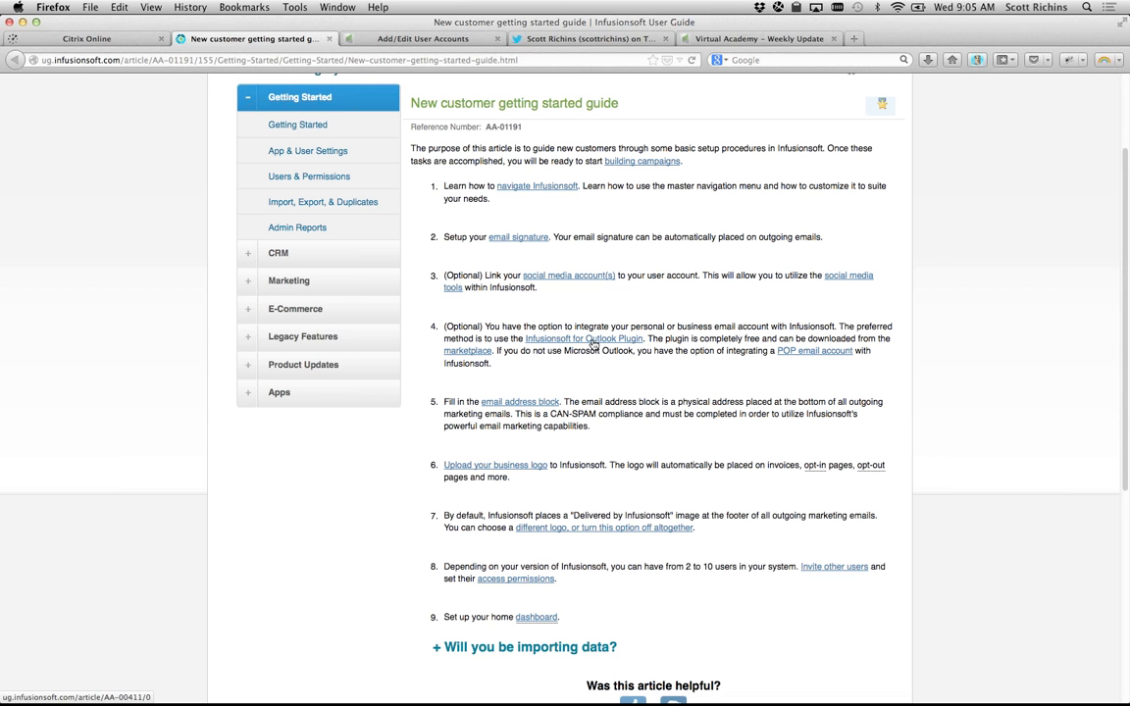
Step: Open the Infusionsoft for Outlook Plugin article, then return to the top of the user account form
click(584, 340)
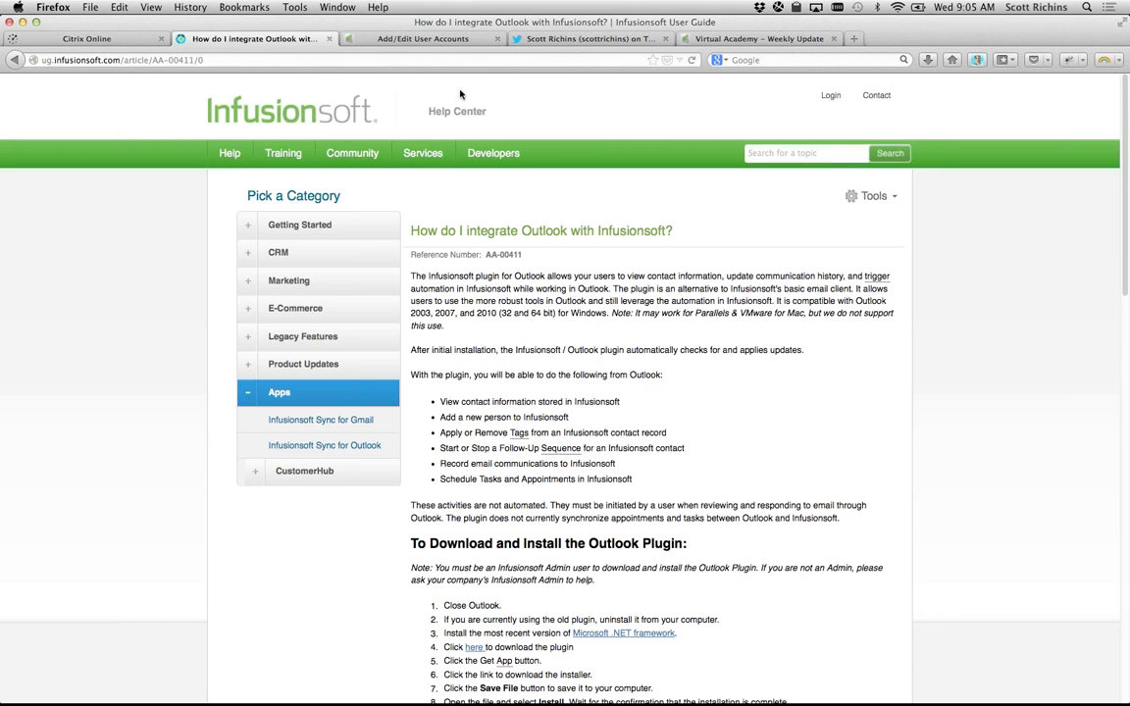
click(431, 38)
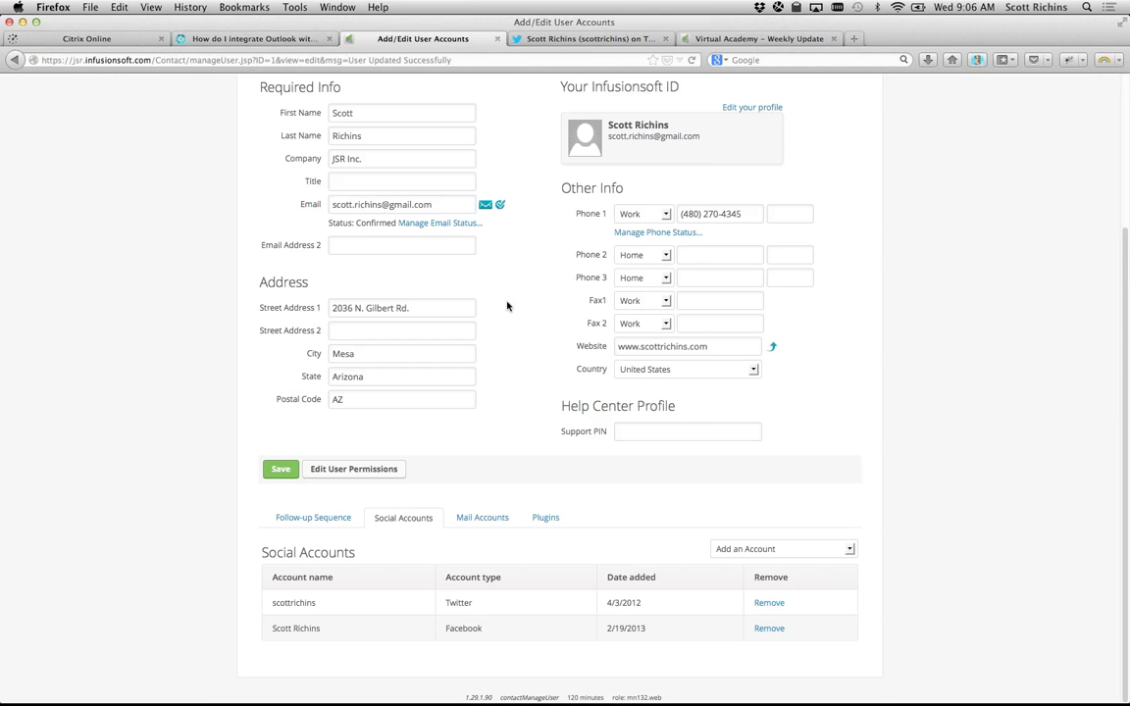
scroll(506, 257, up, 2)
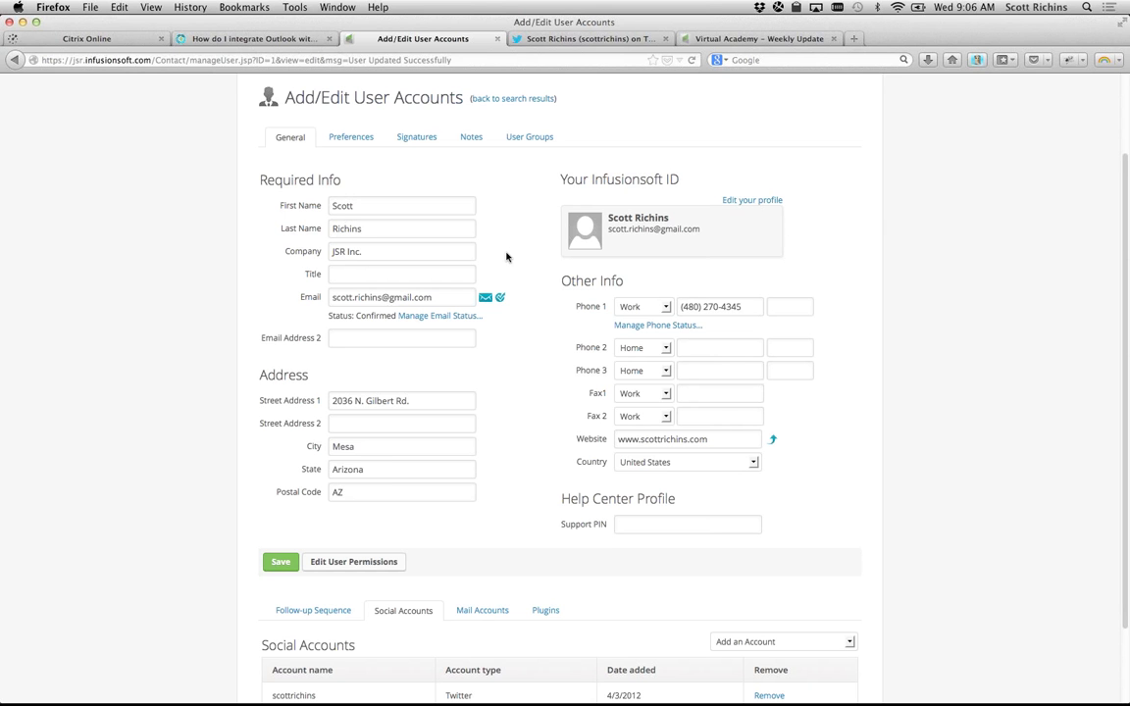
key(super+t)
text(mail.google.com/)
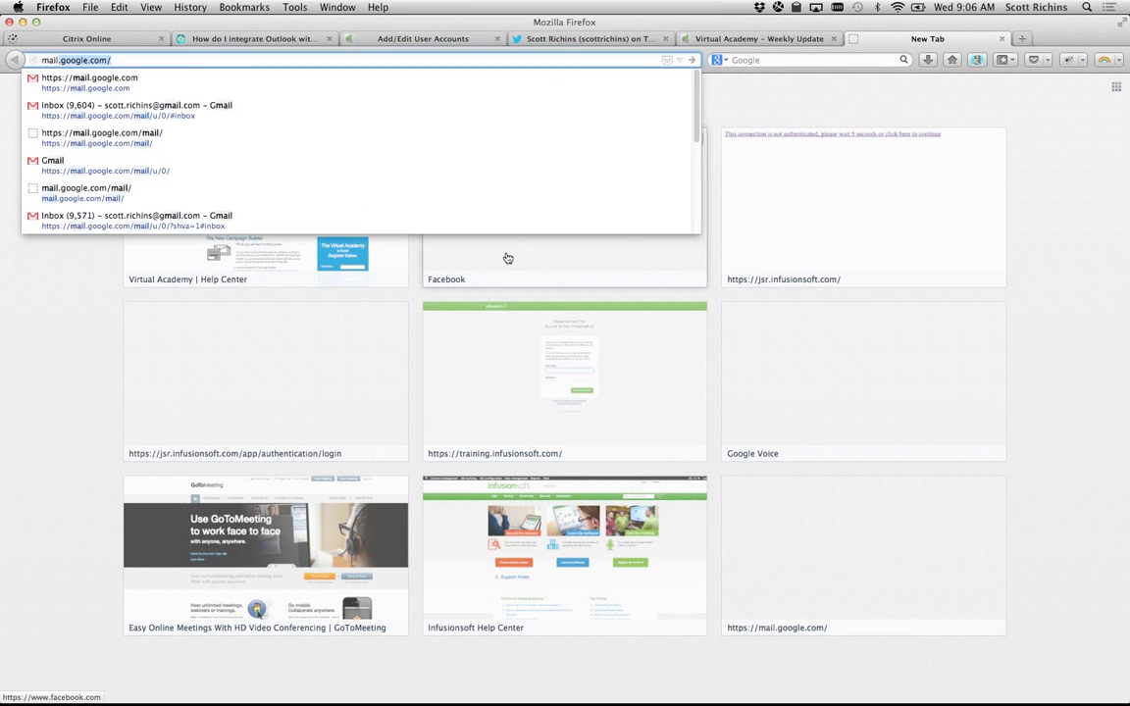
key(Return)
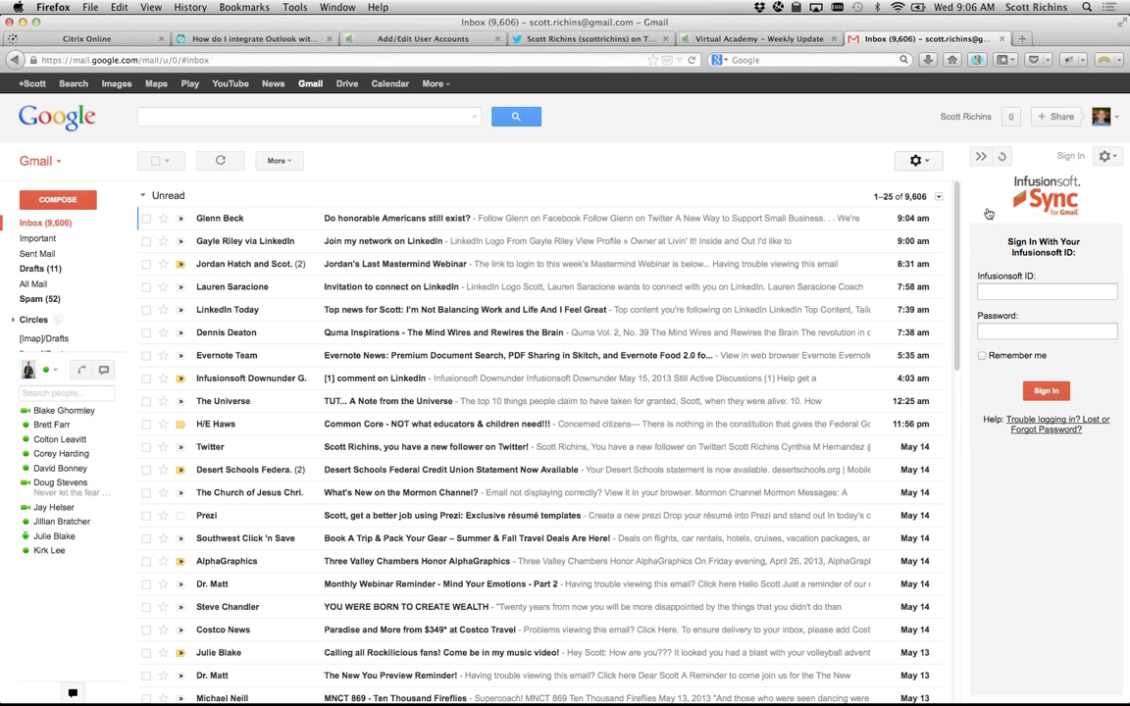
key(super+w)
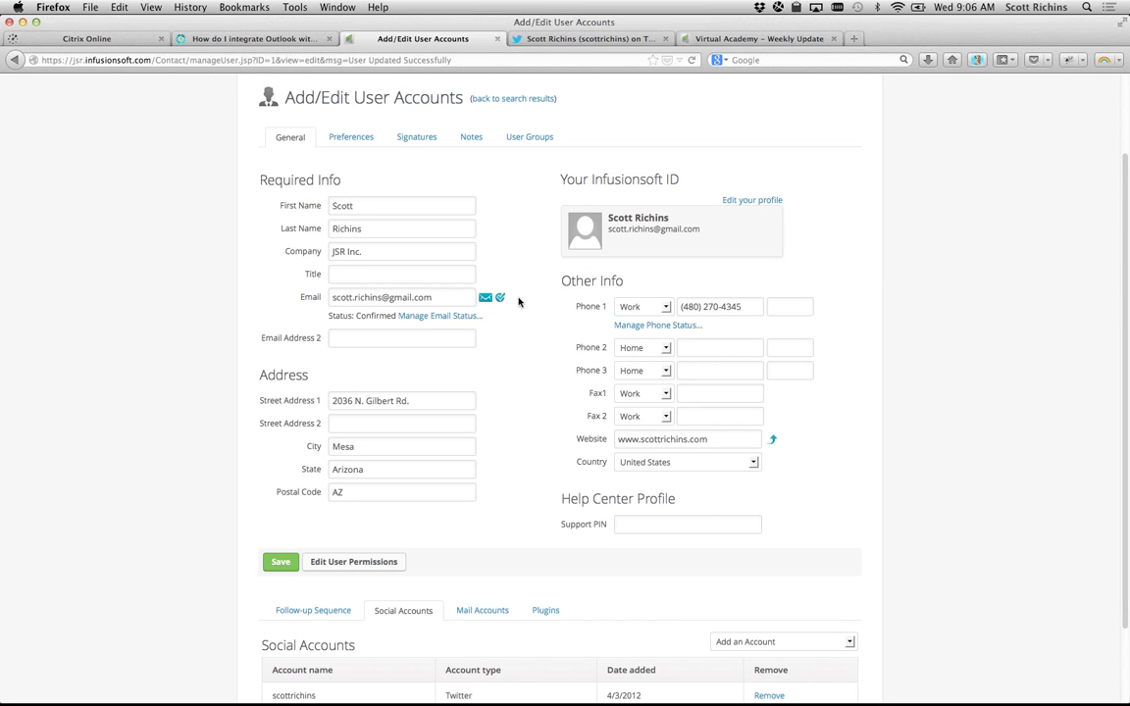
Step: Look over the Outlook integration article, then go back to the getting started guide
click(258, 36)
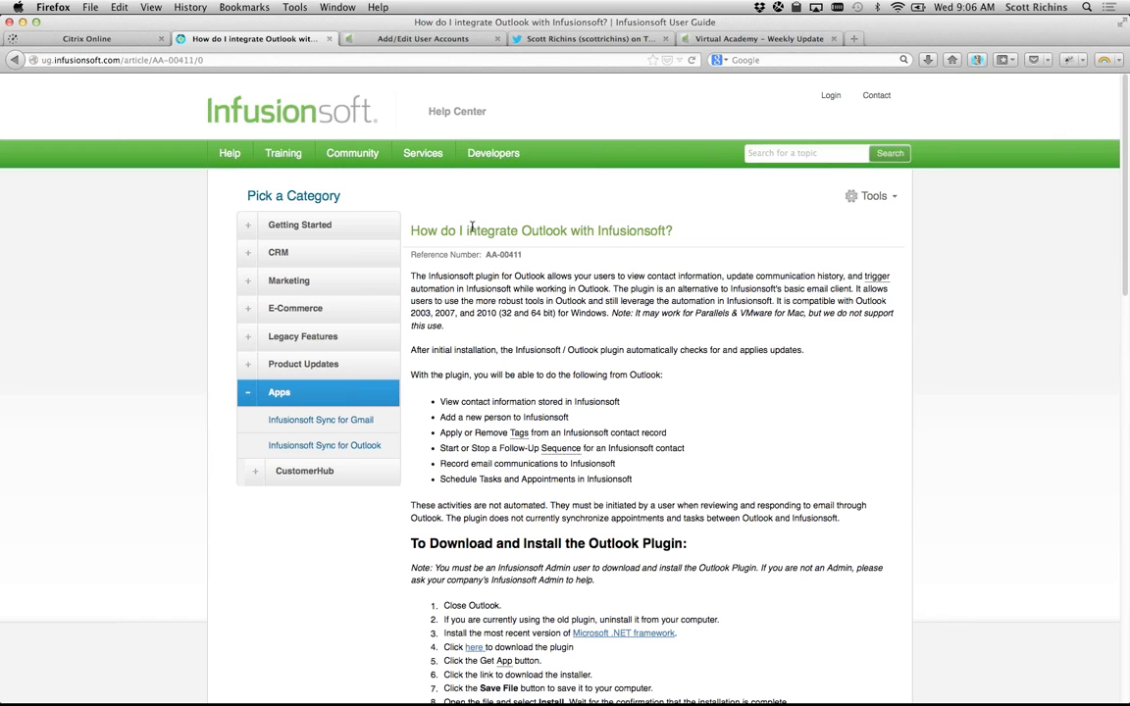
drag(467, 230, 671, 230)
click(667, 226)
click(16, 61)
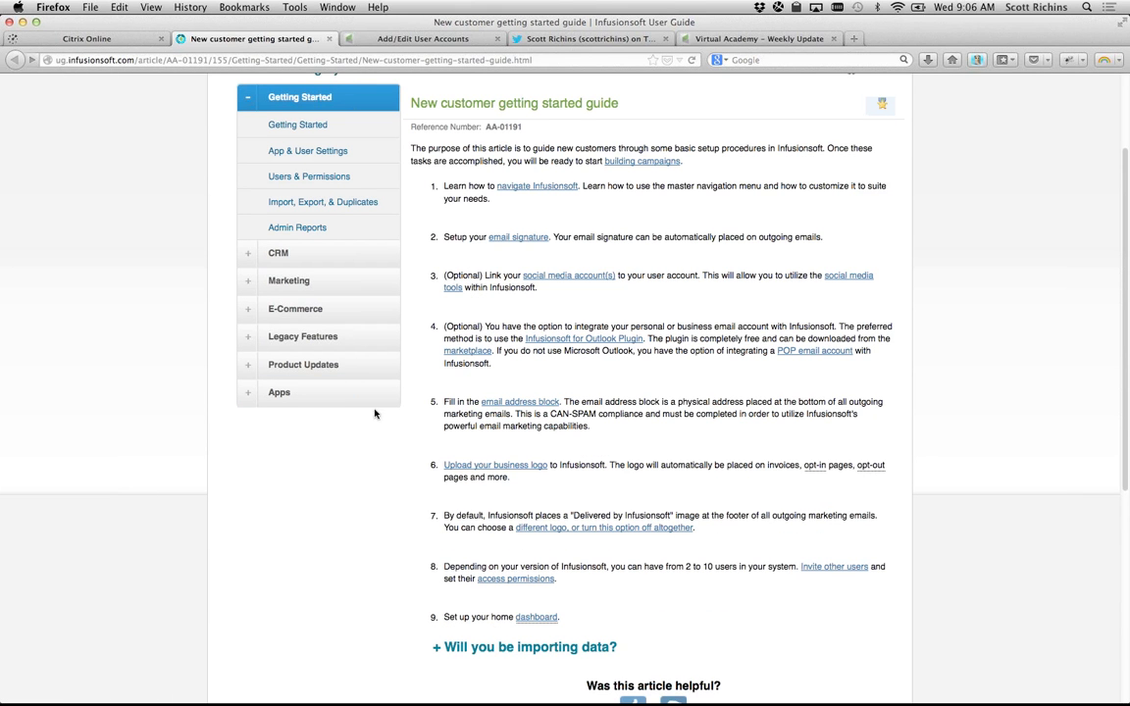
Step: Read the guide's email integration and address block steps, then return to Add/Edit User Accounts
drag(444, 326, 508, 364)
click(507, 364)
scroll(471, 323, down, 1)
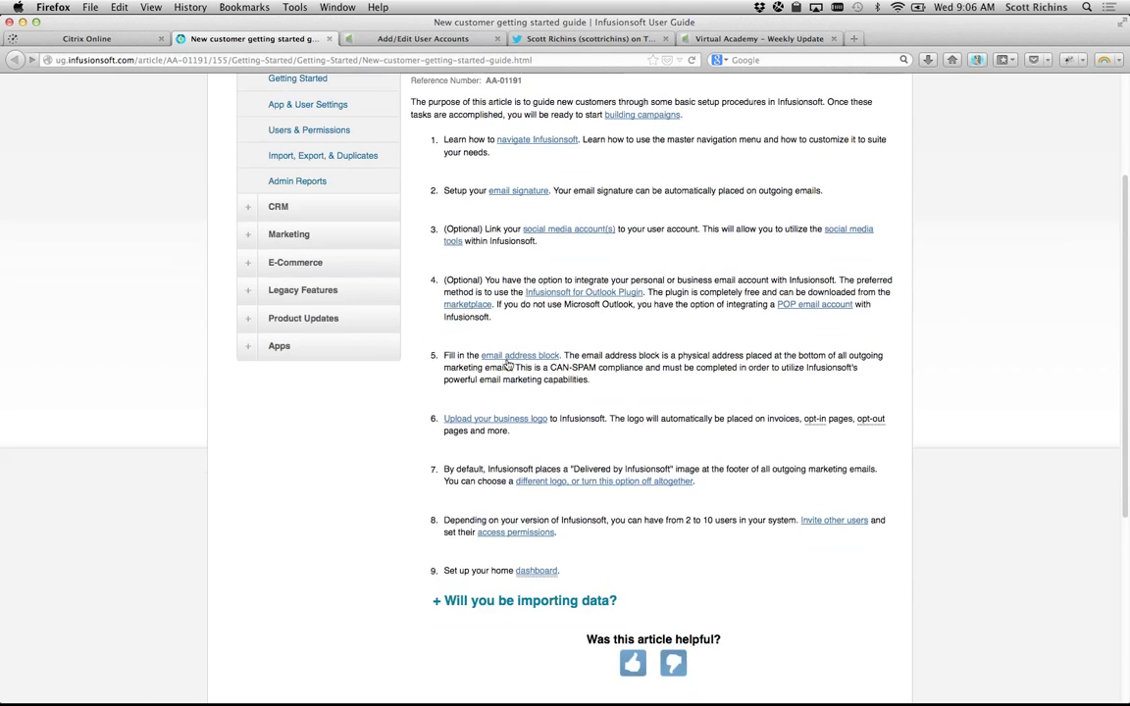
drag(443, 282, 503, 324)
click(502, 325)
scroll(456, 329, down, 1)
drag(446, 321, 705, 345)
click(631, 346)
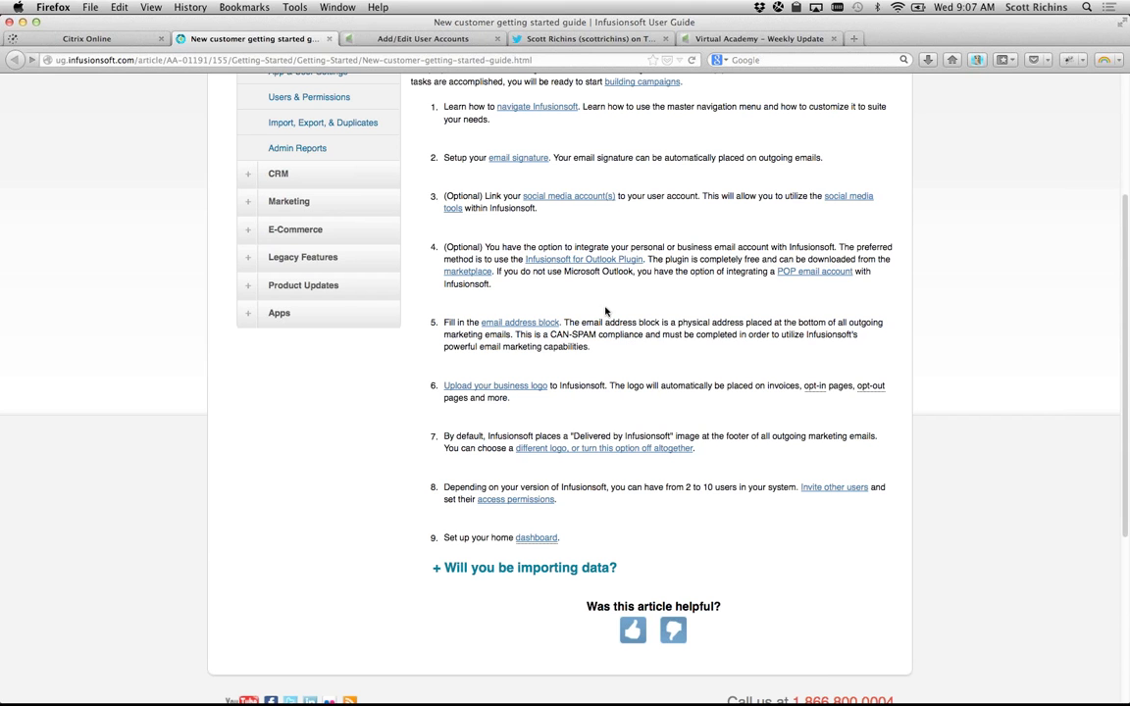
click(451, 40)
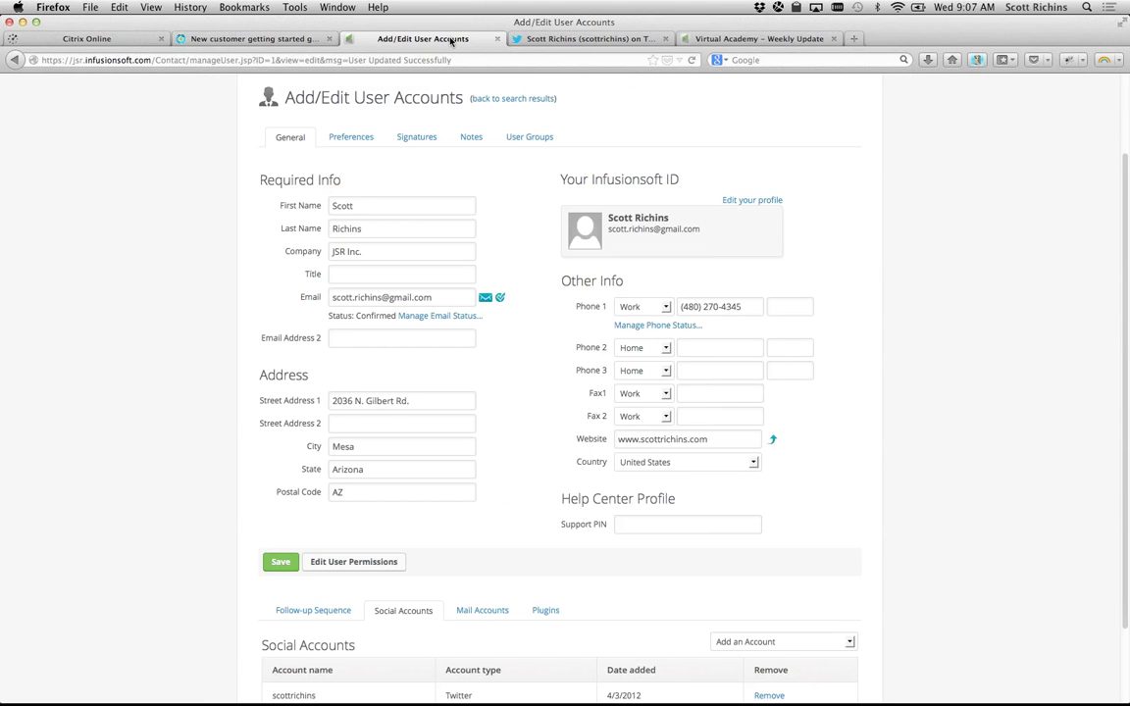
click(759, 38)
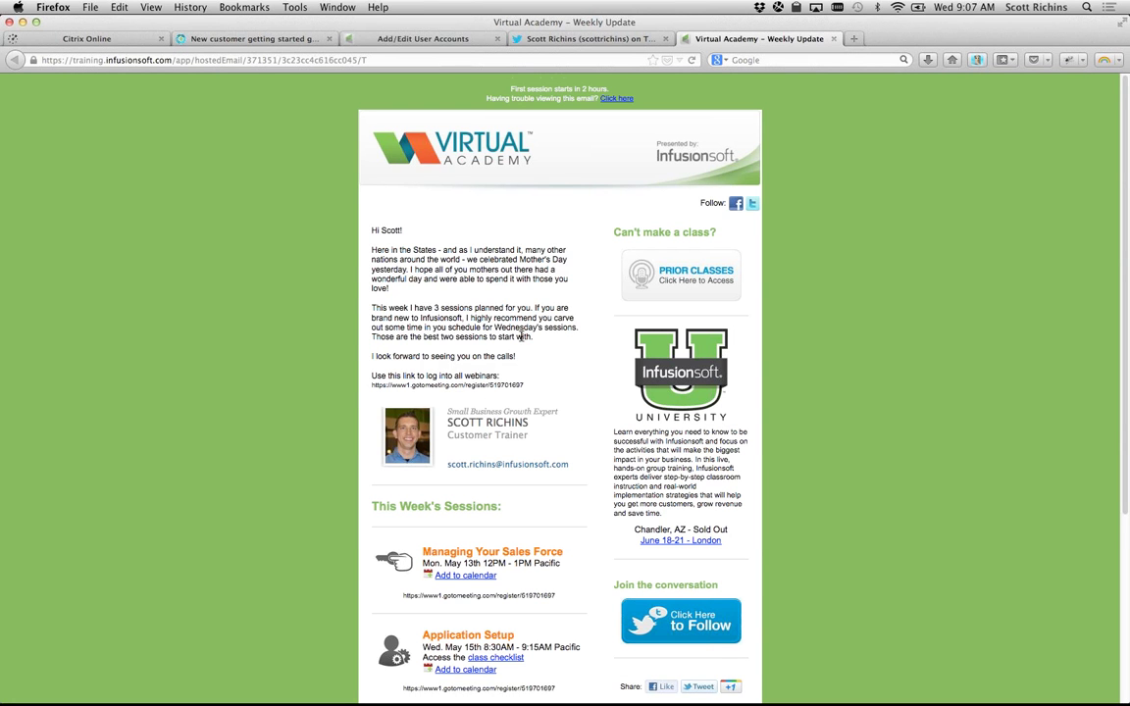
scroll(520, 336, down, 1)
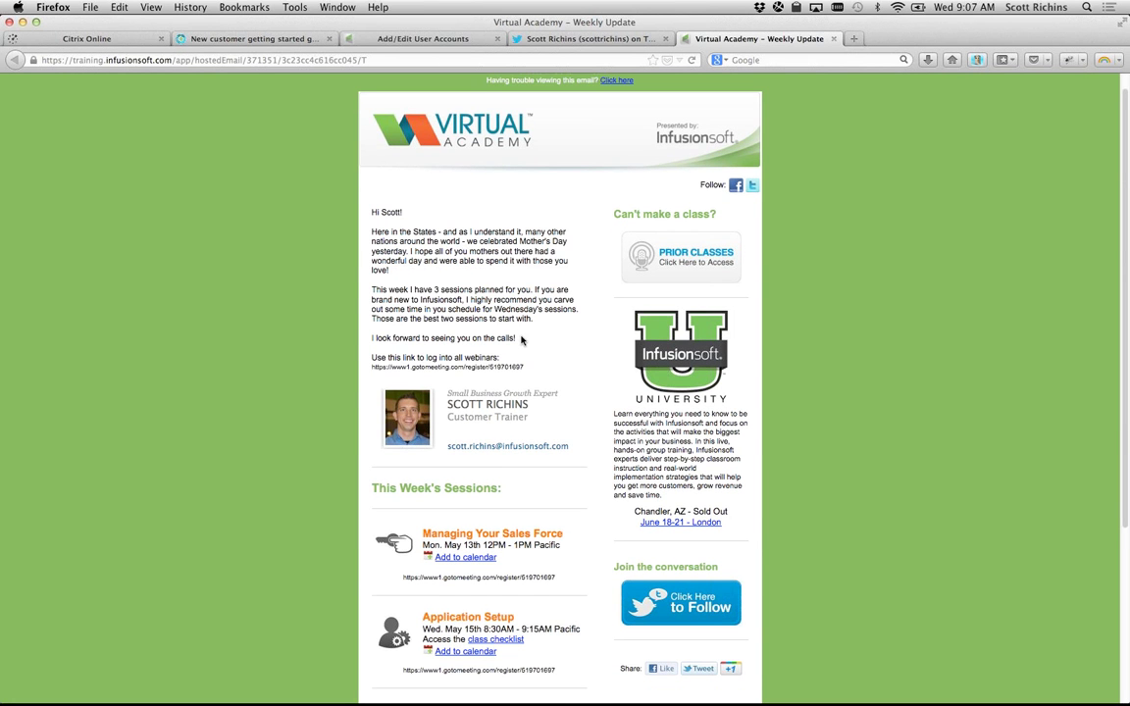
scroll(521, 338, down, 5)
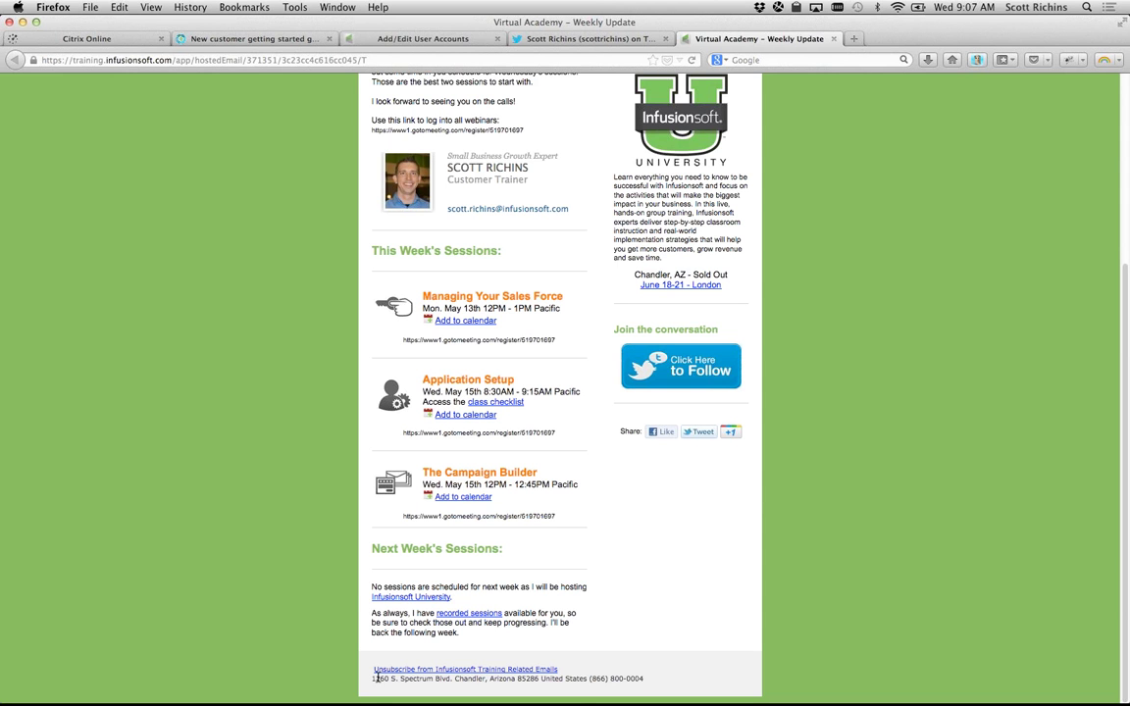
drag(370, 677, 645, 687)
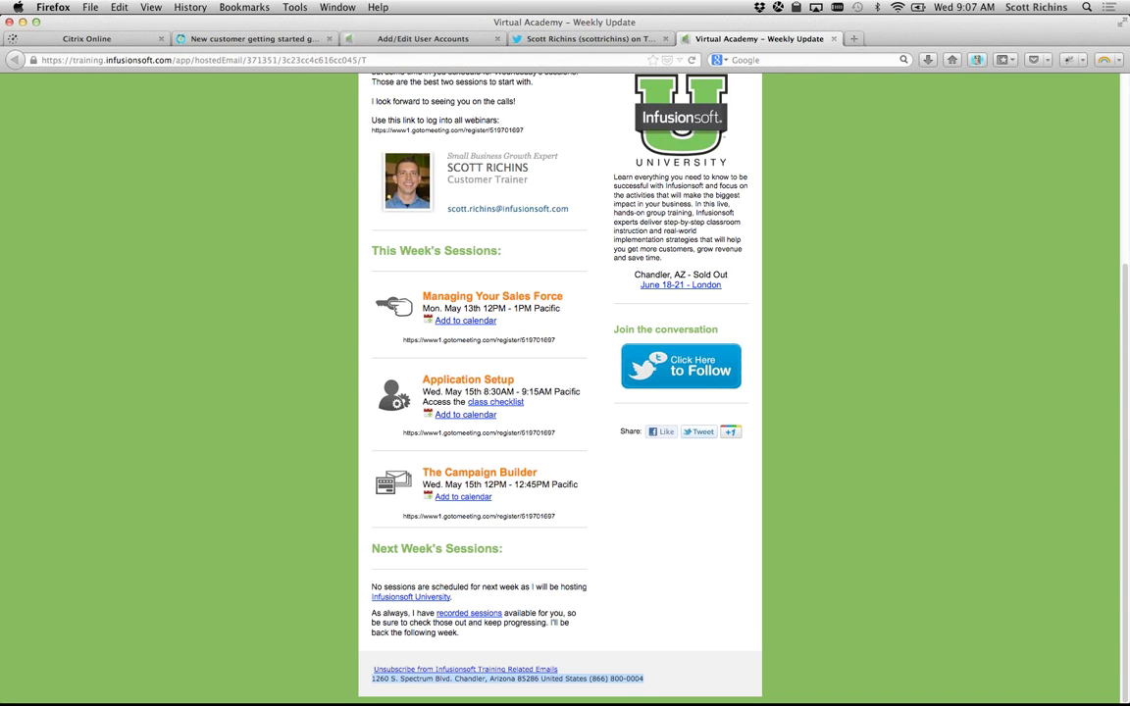
click(391, 677)
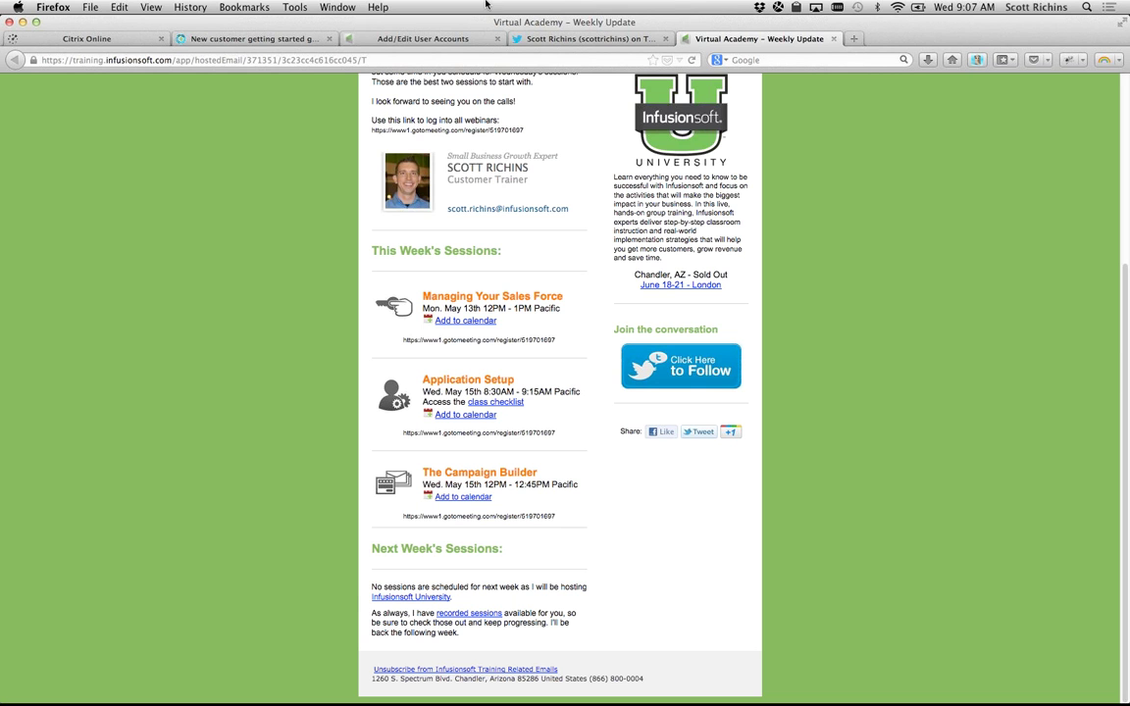
click(423, 39)
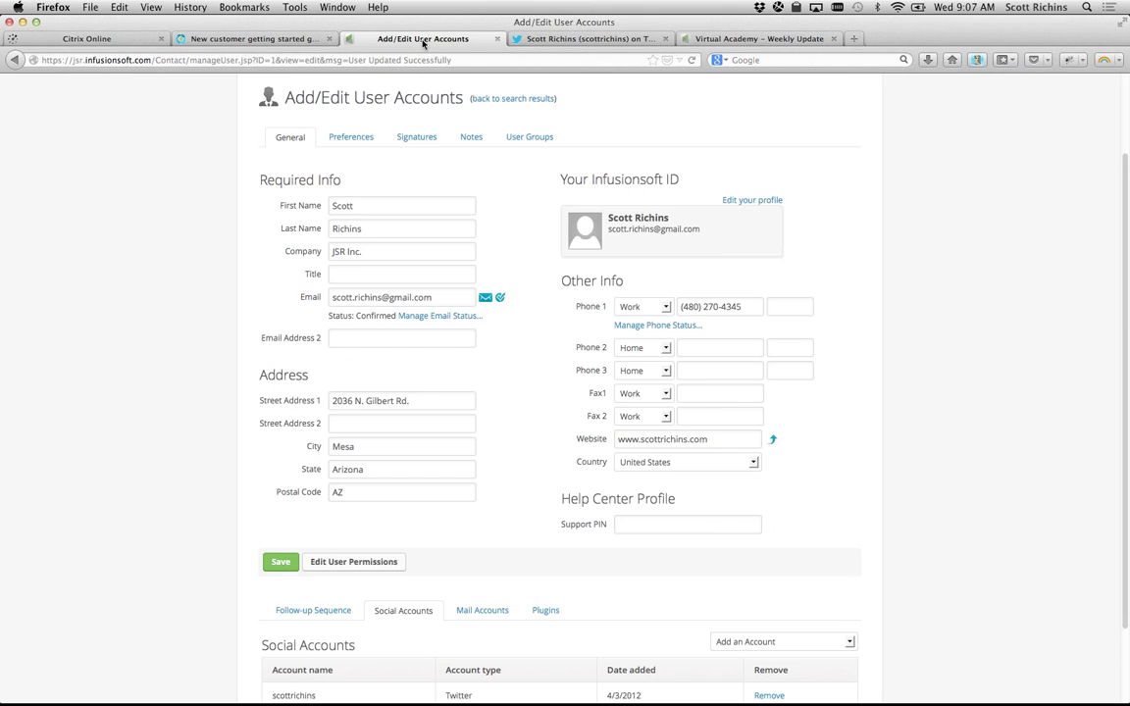
Step: Go to Marketing > Settings from the navigation menu and choose Email Defaults
scroll(375, 143, up, 2)
click(331, 93)
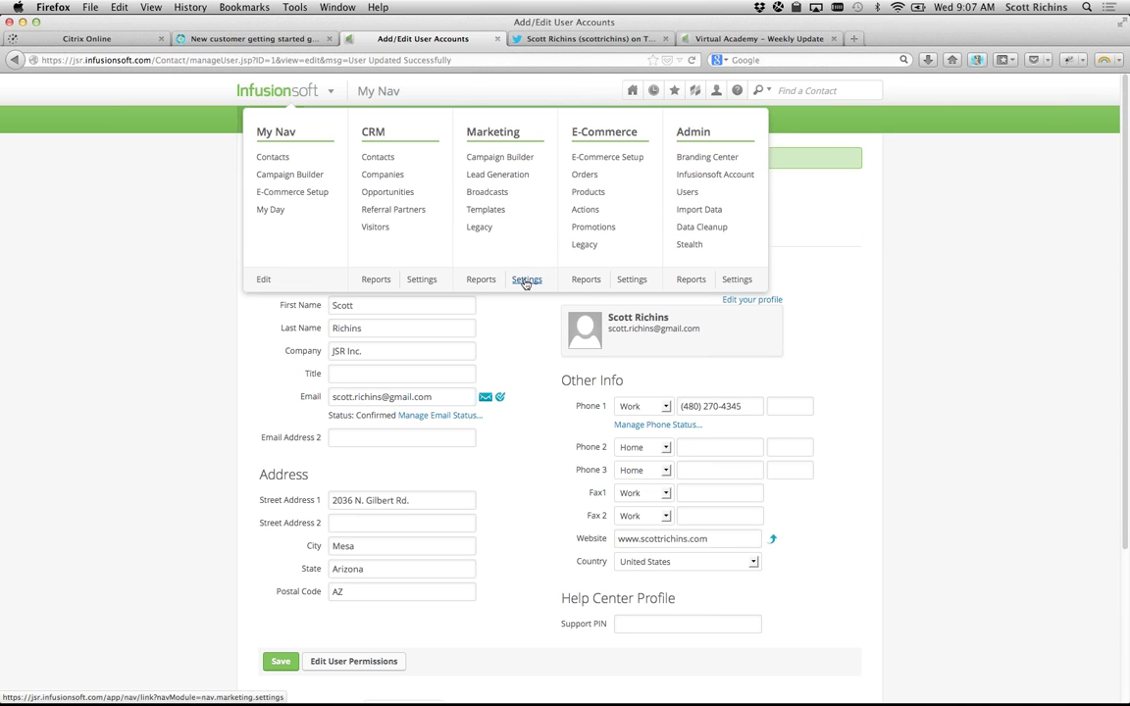
click(526, 281)
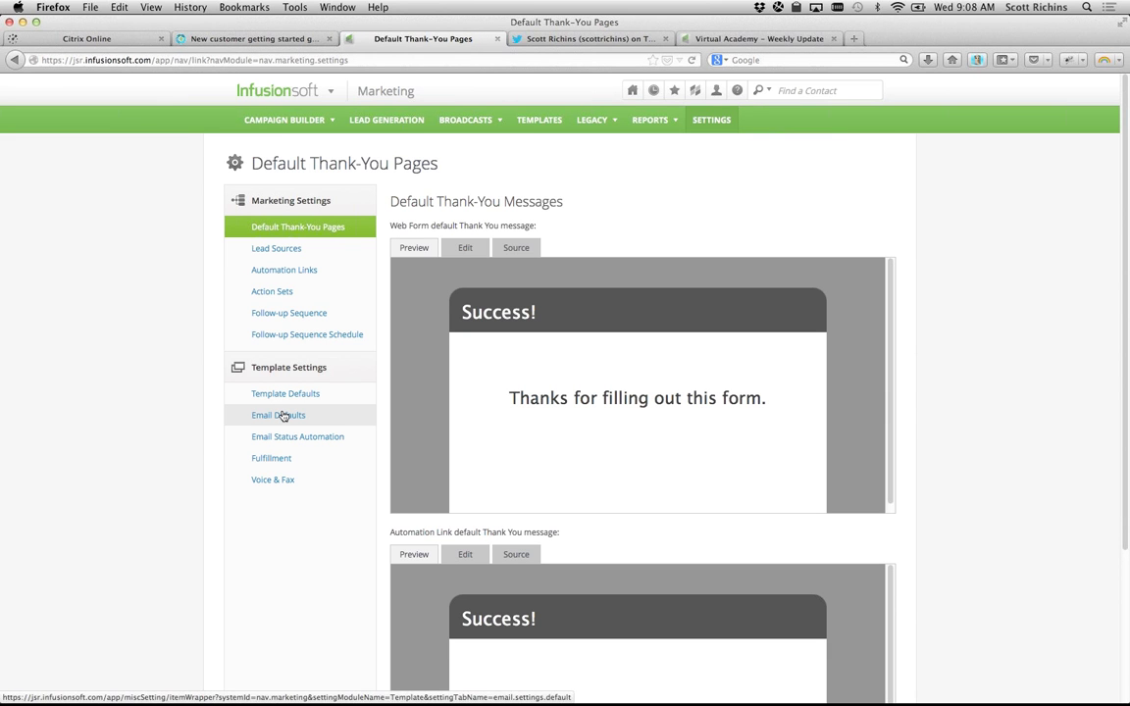
click(283, 416)
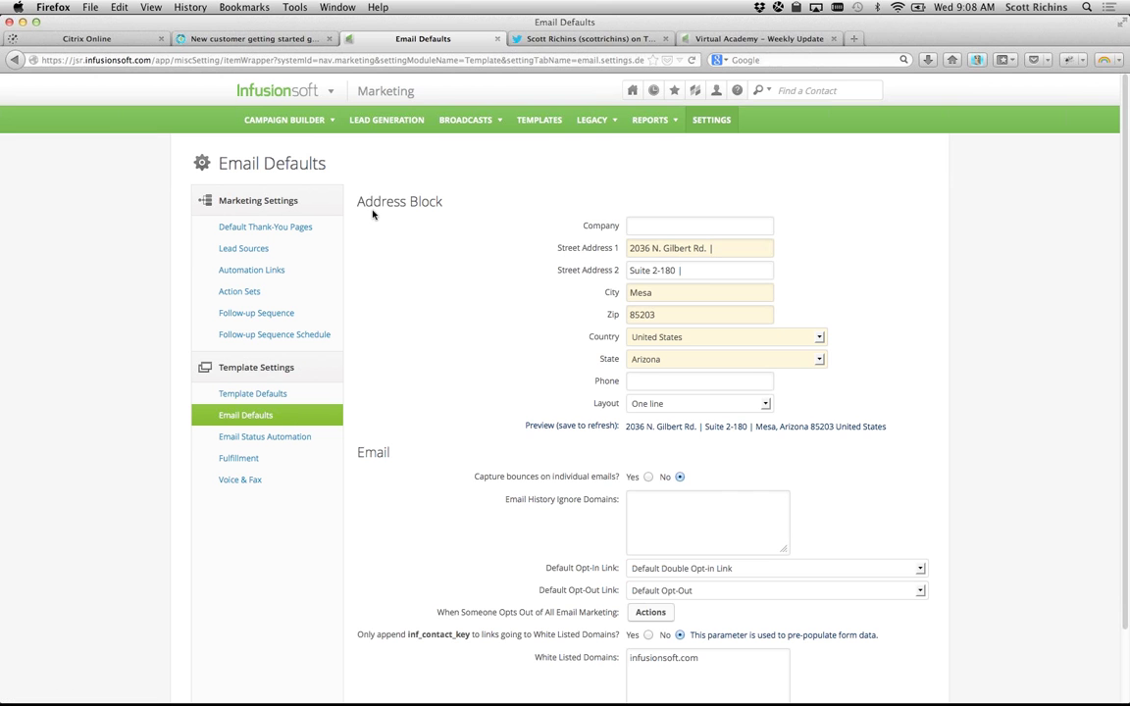
Step: Review the Address Block fields: Company, Street Address 1 and 2, and the empty Phone field
drag(565, 219, 840, 404)
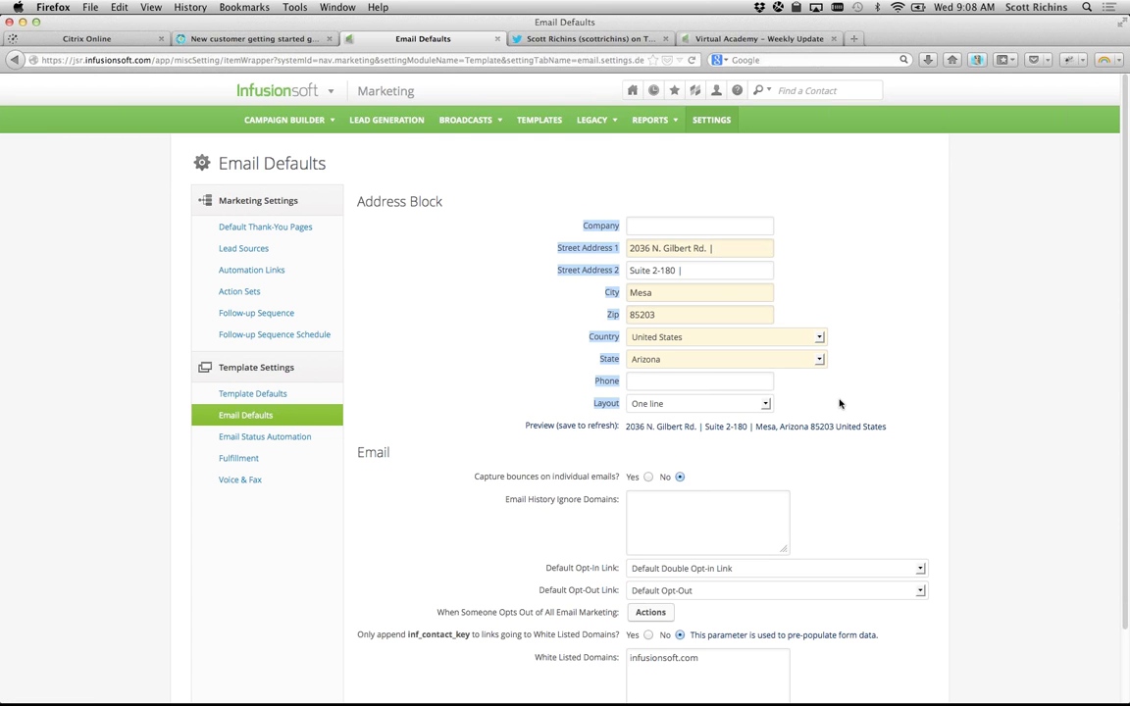
click(540, 208)
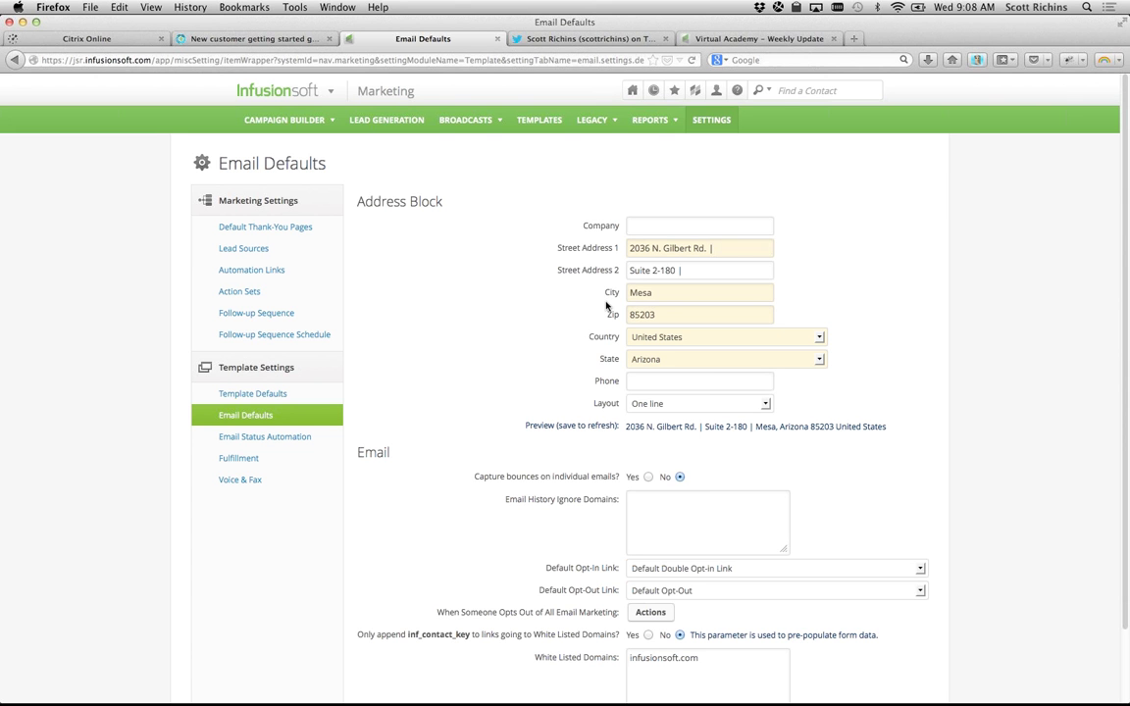
drag(576, 229, 802, 411)
click(802, 402)
drag(721, 245, 625, 240)
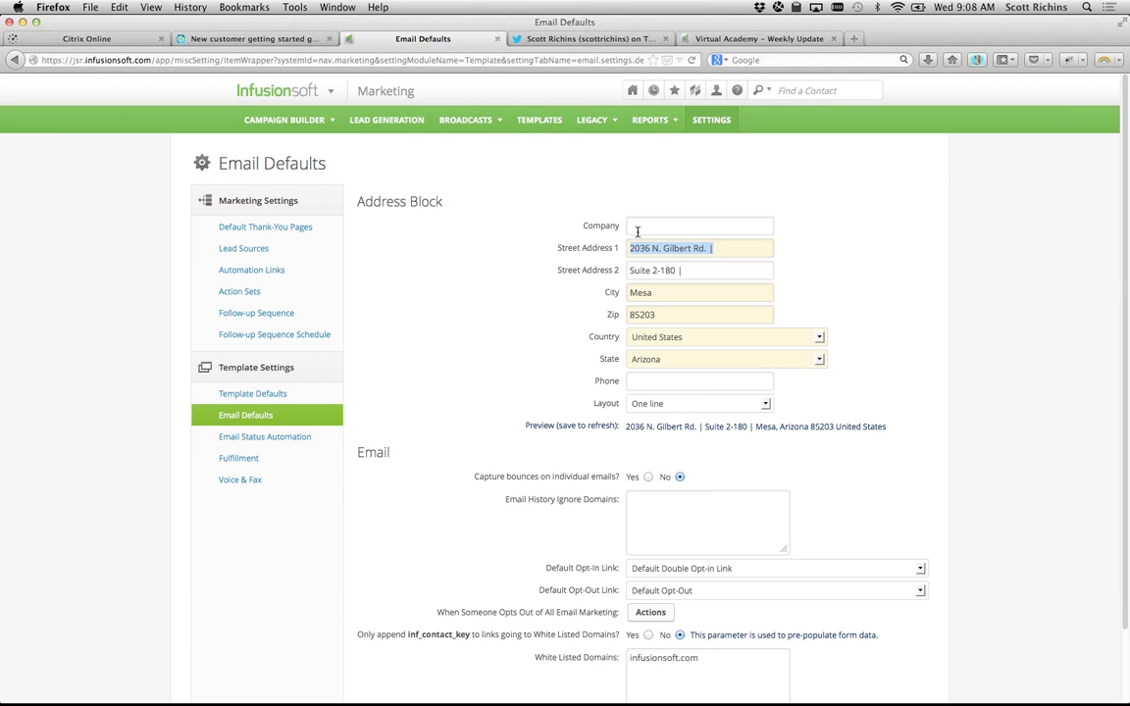
click(637, 231)
key(Tab)
key(Tab)
click(643, 376)
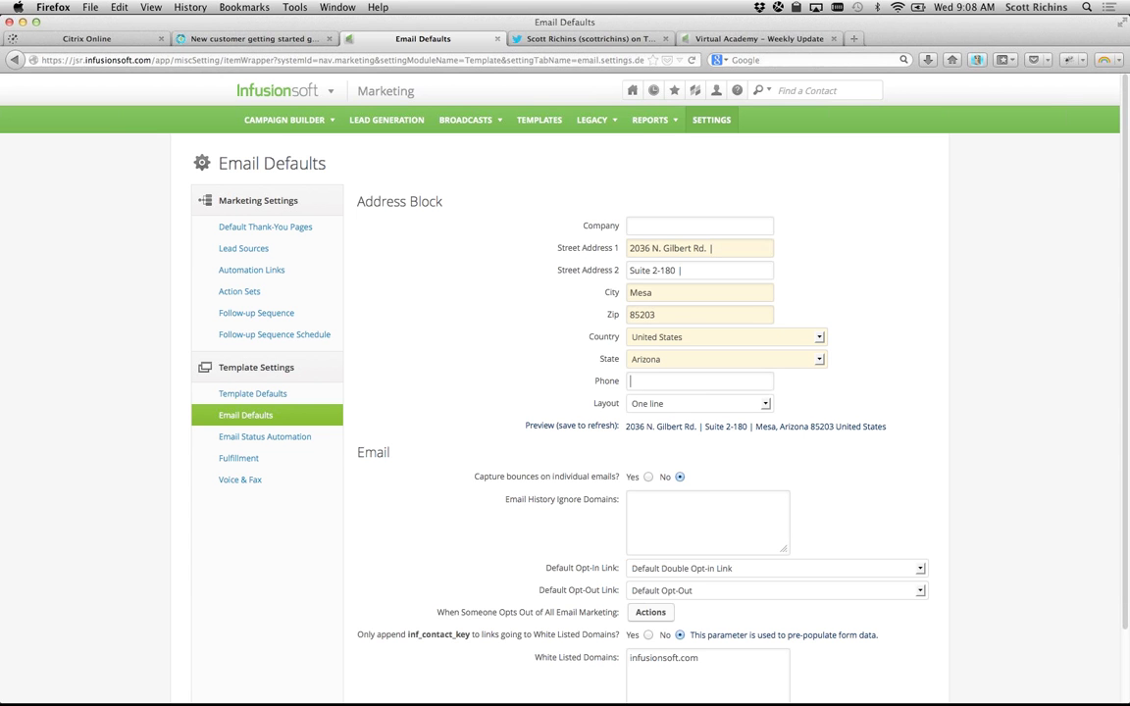
Step: Keep the address layout at One line and check the one-line preview
click(635, 406)
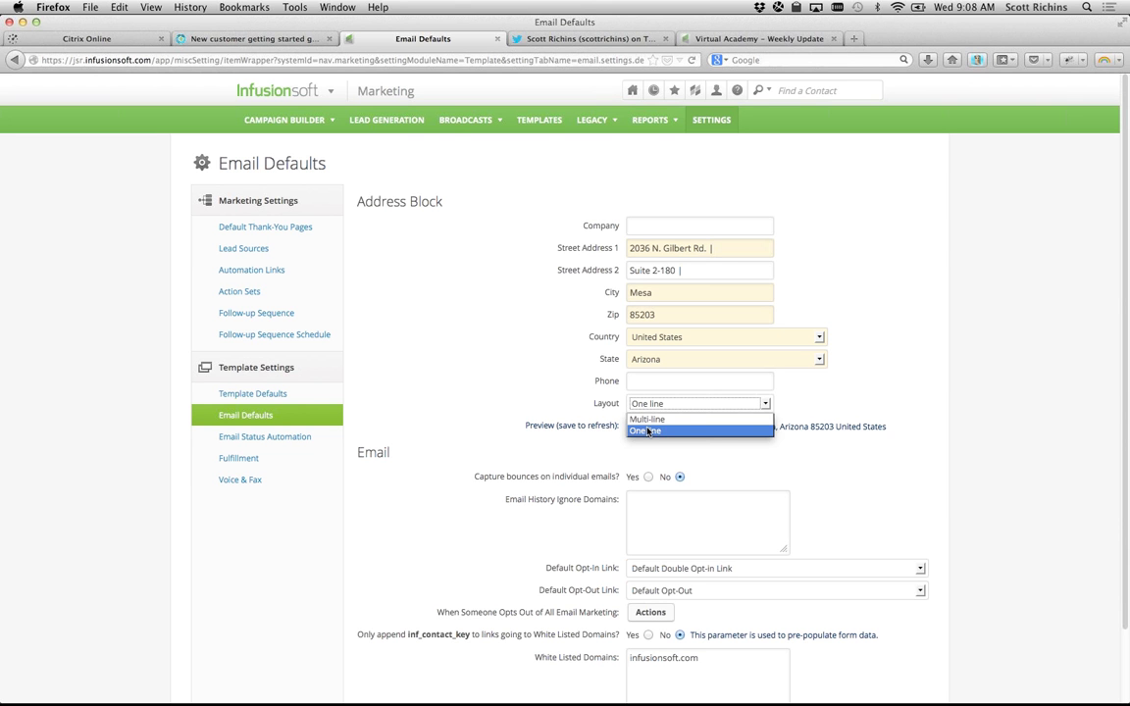
click(647, 430)
drag(624, 426, 900, 425)
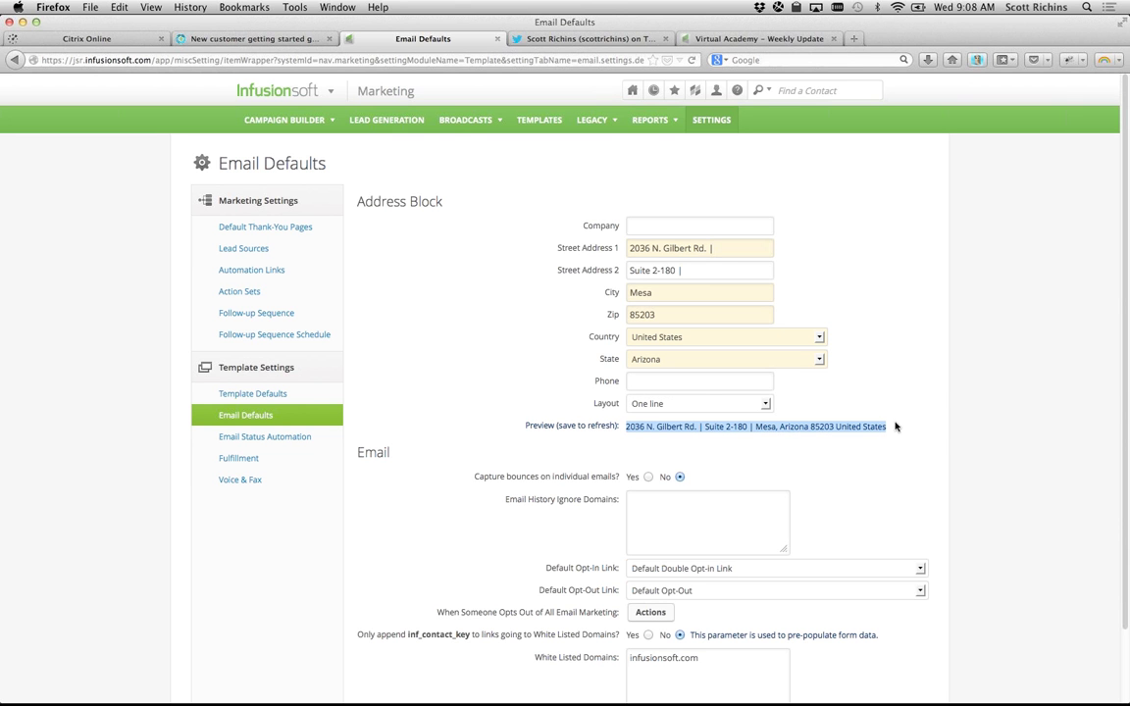
click(762, 405)
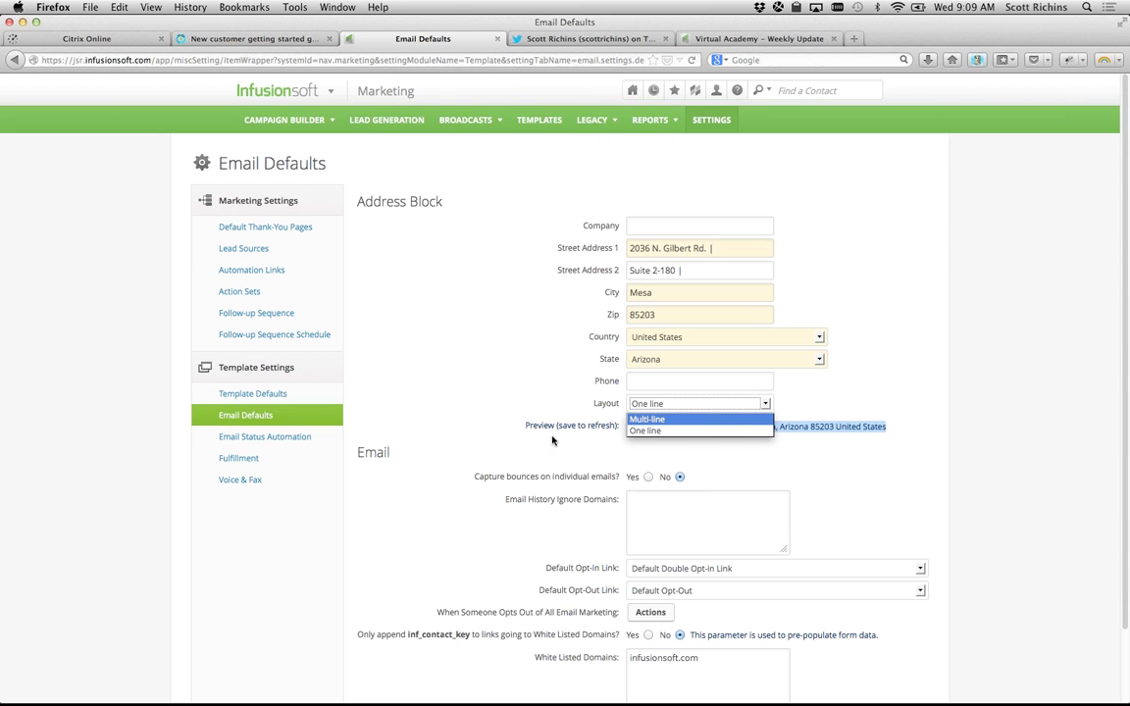
click(538, 404)
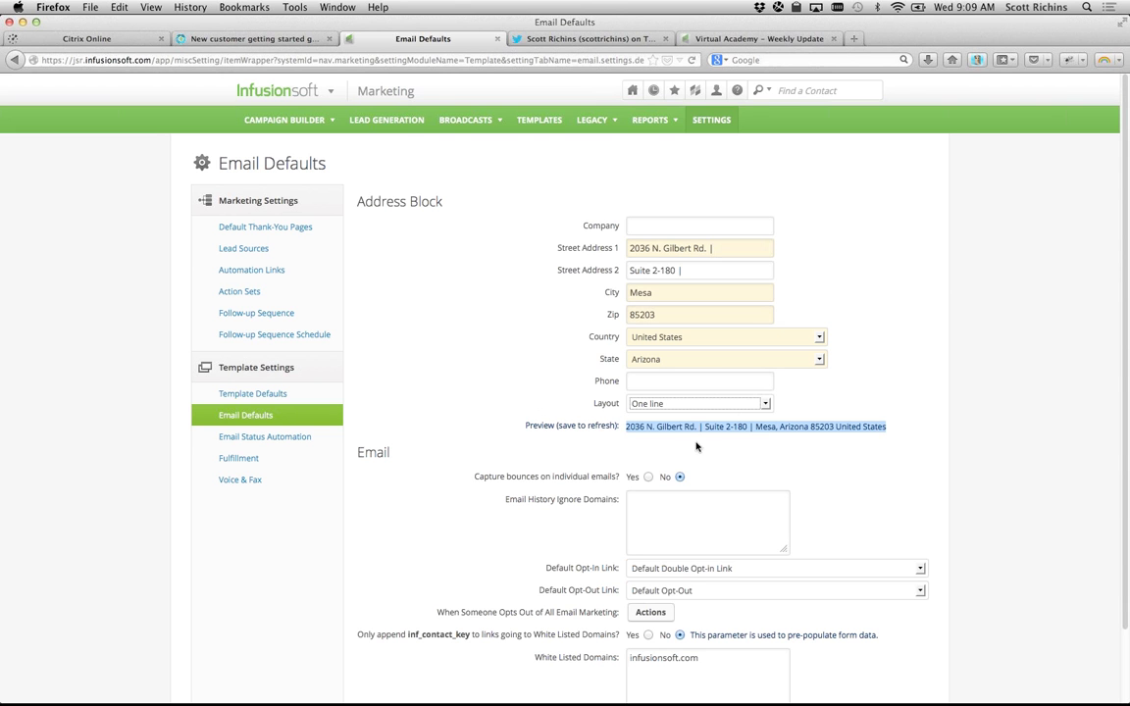
click(677, 424)
Step: Save the Email Defaults settings with the filled-in address block
scroll(389, 474, down, 2)
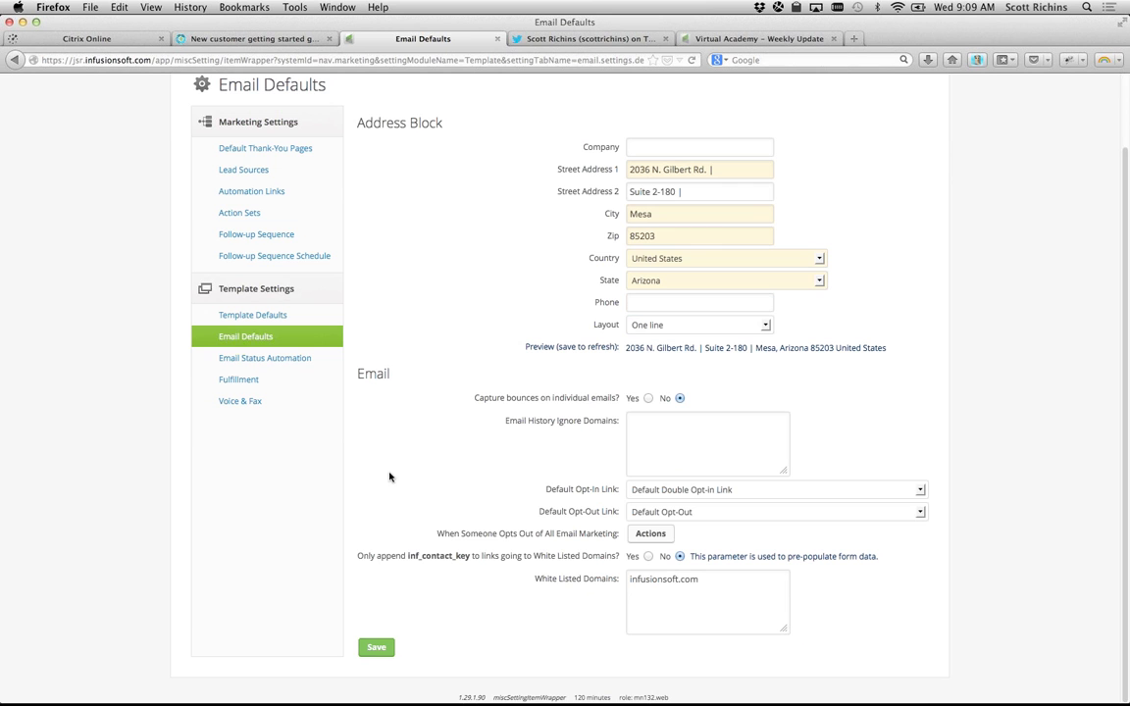
click(377, 649)
key(super+Tab)
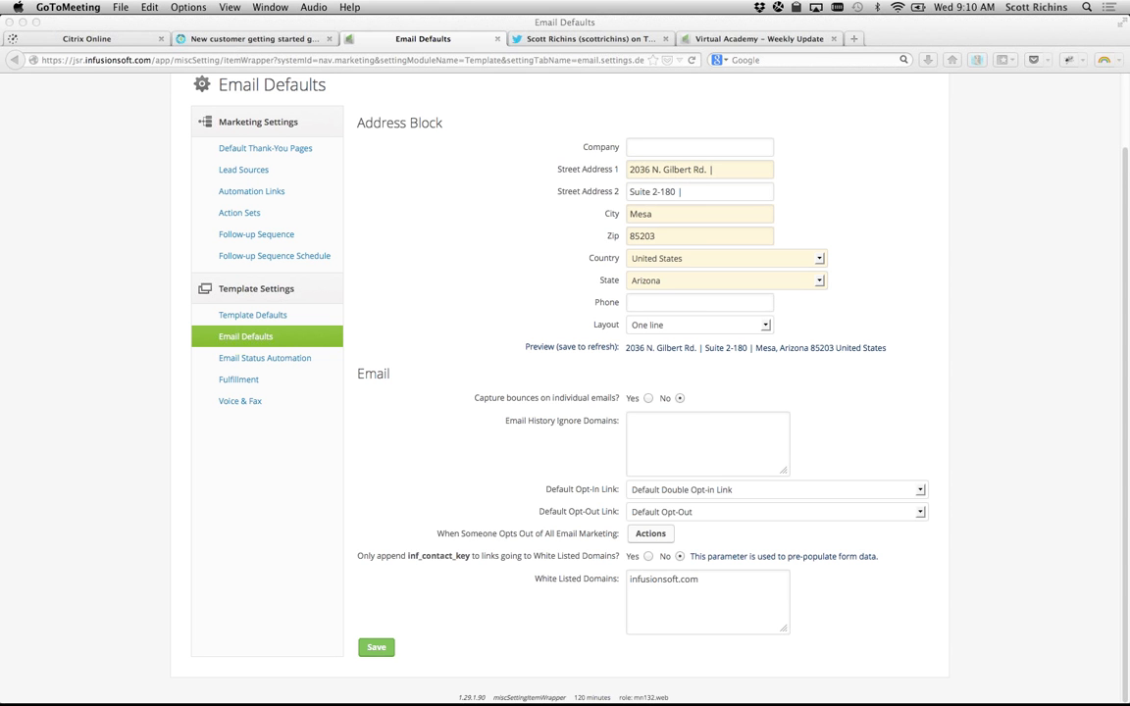
Step: Bring Firefox forward and switch to the 'New customer getting started guide' article
click(560, 289)
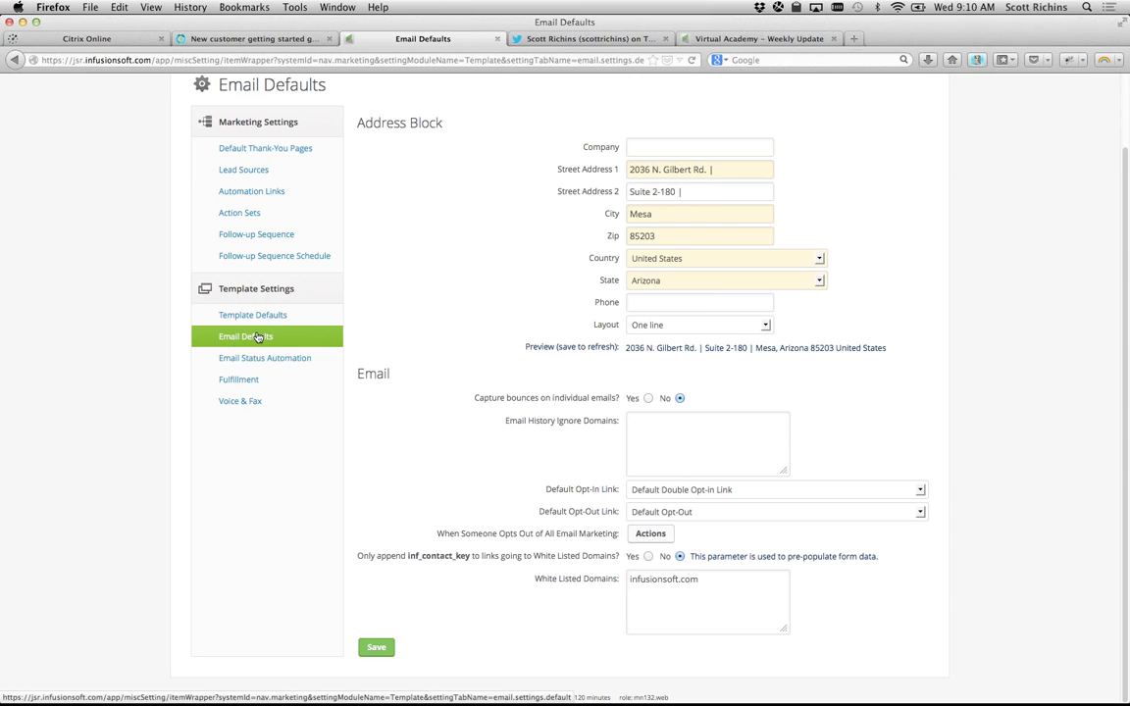
click(253, 38)
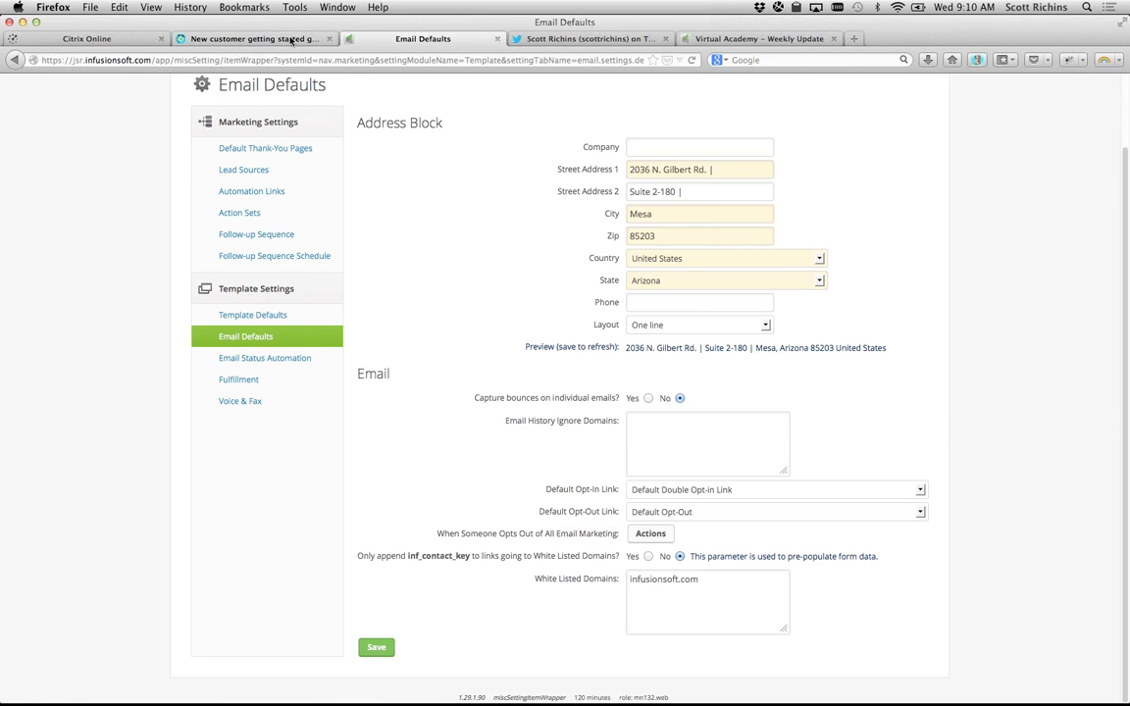
Step: Read guide step 6 on uploading the business logo, then go back to the Email Defaults page
scroll(507, 326, down, 2)
drag(444, 331, 534, 343)
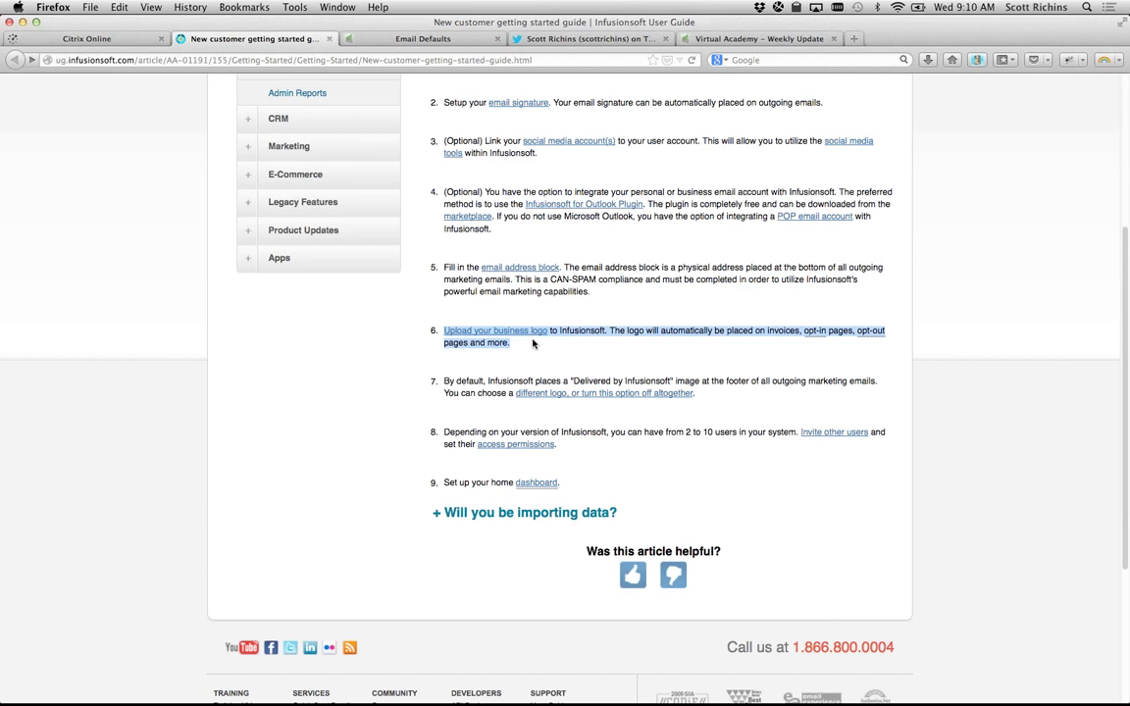
click(331, 319)
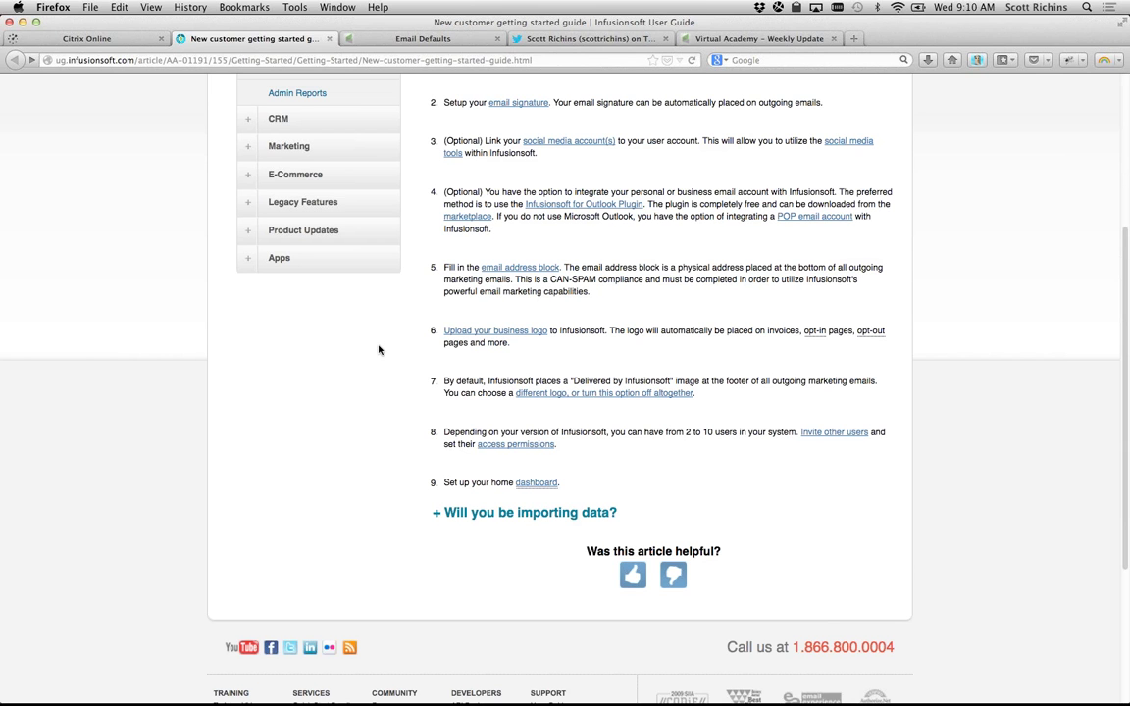
click(407, 40)
scroll(481, 246, up, 2)
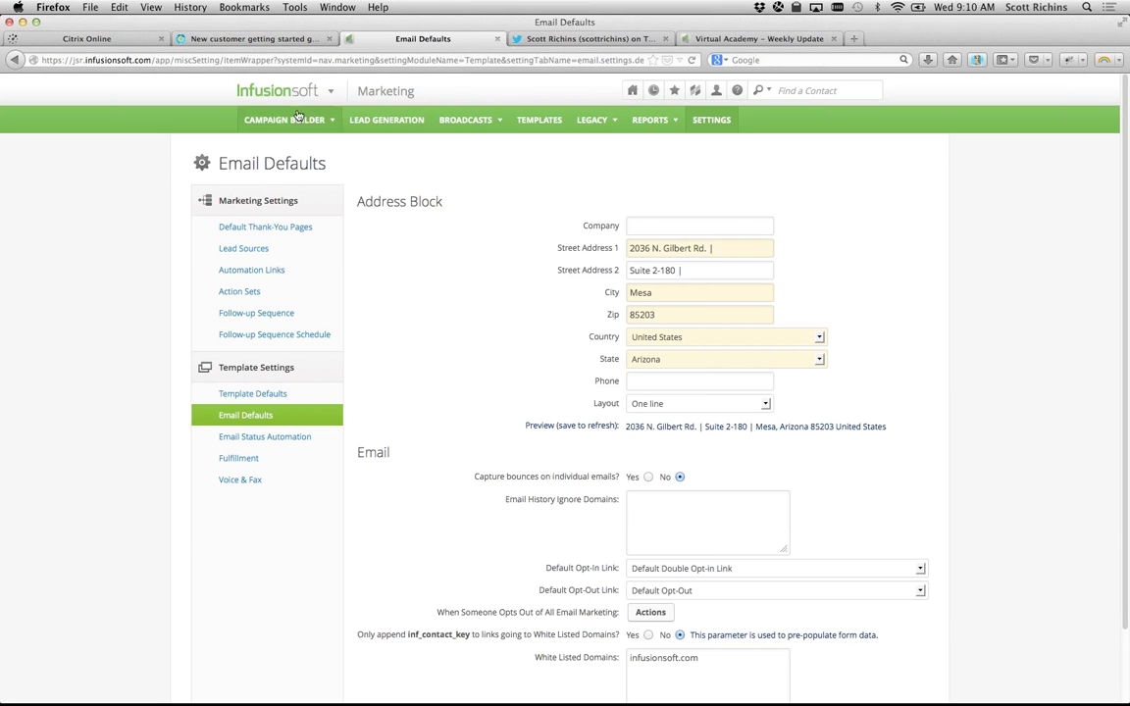
Step: Go to Admin > Branding Center, view the Logos tab, and edit the Default Logo
mouse_move(292, 95)
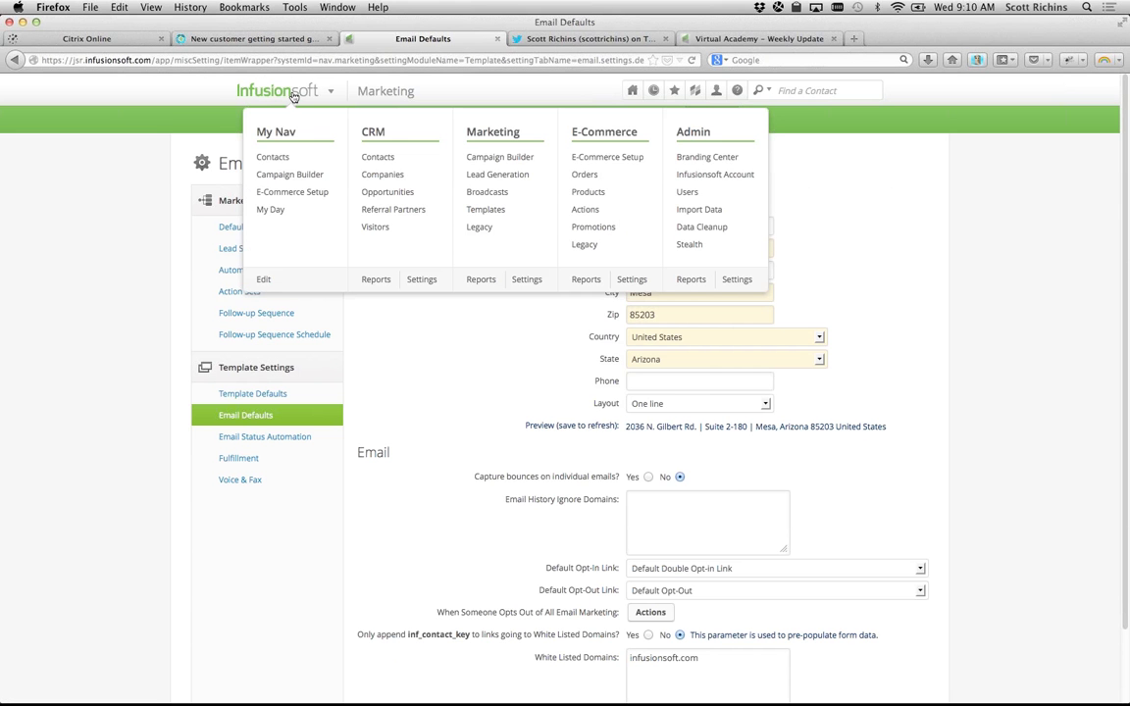
click(728, 165)
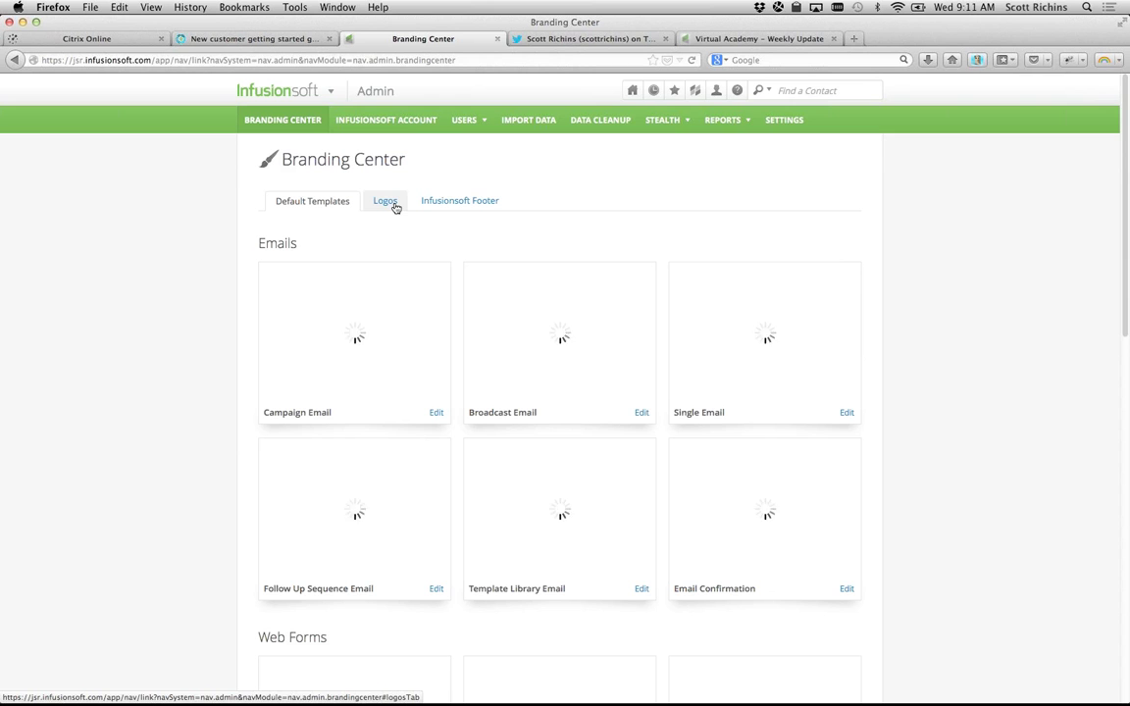
click(395, 207)
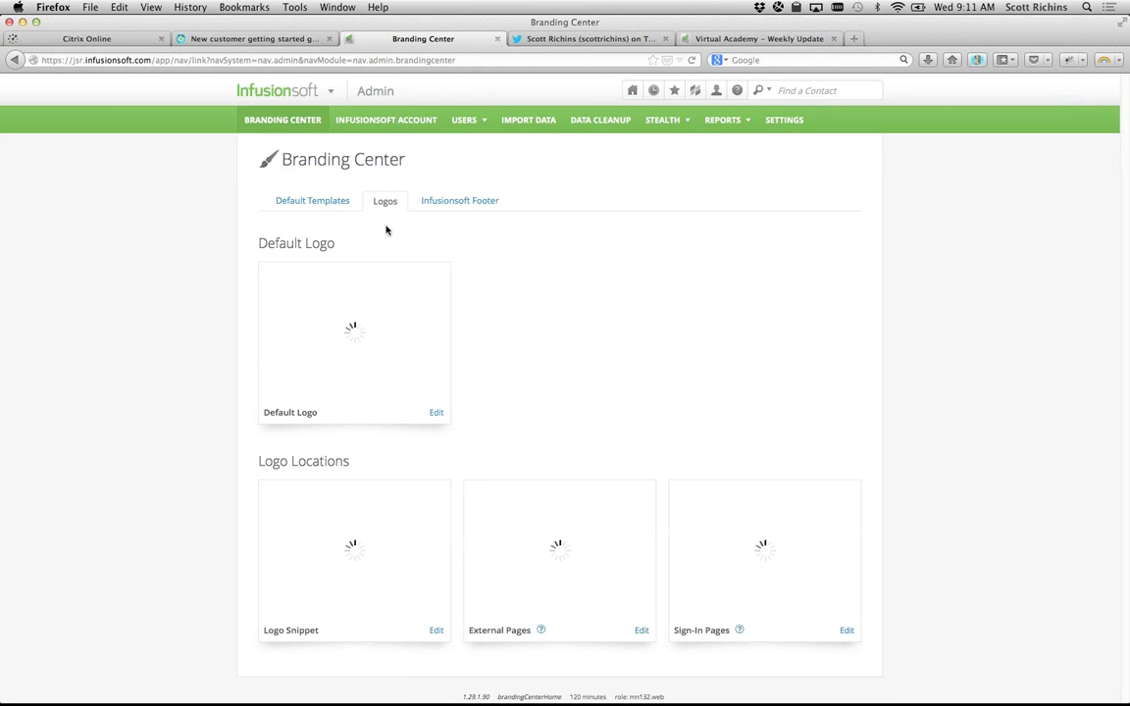
mouse_move(294, 90)
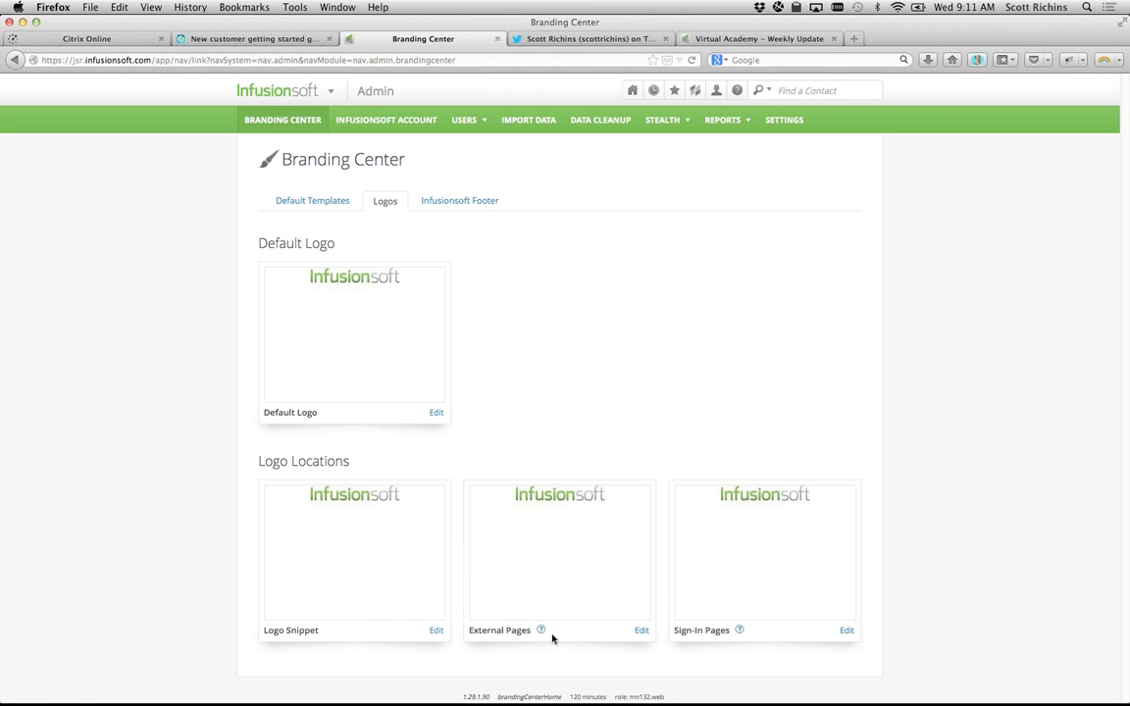
mouse_move(542, 633)
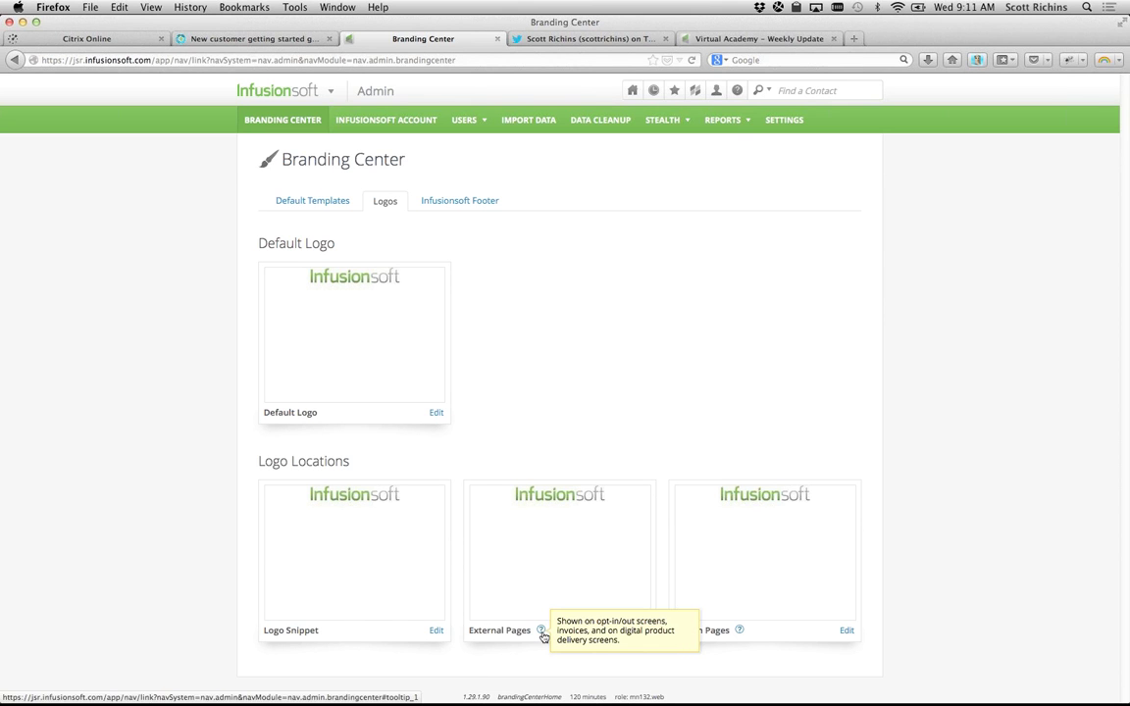
mouse_move(739, 633)
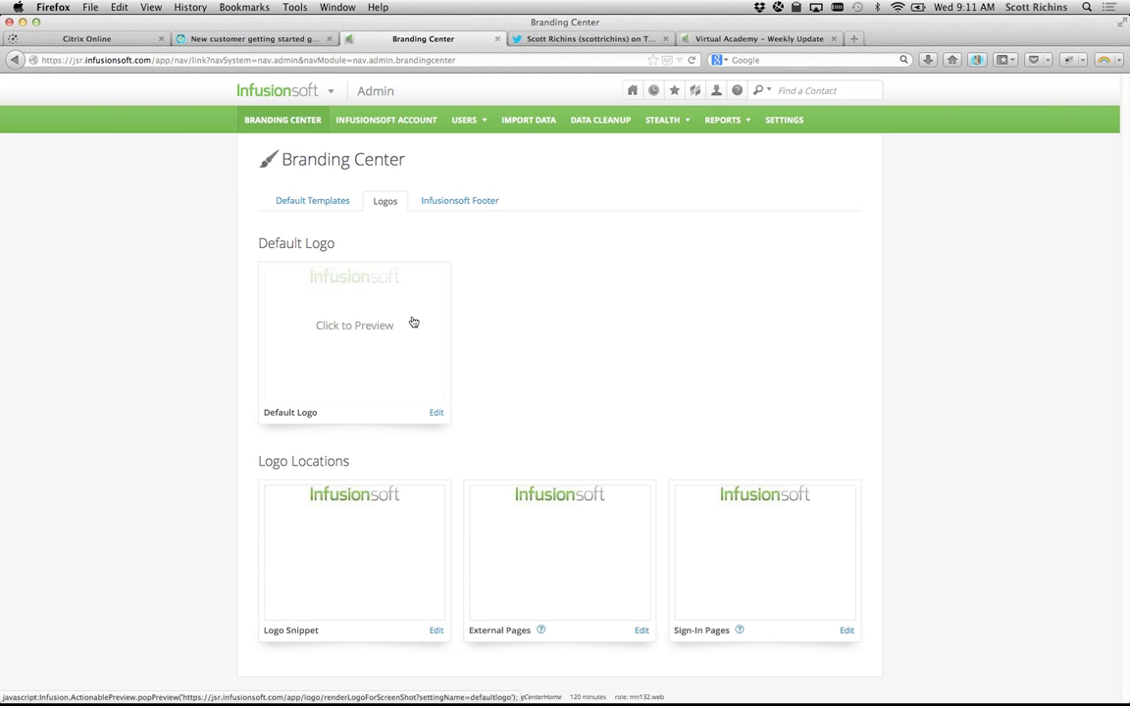
click(436, 413)
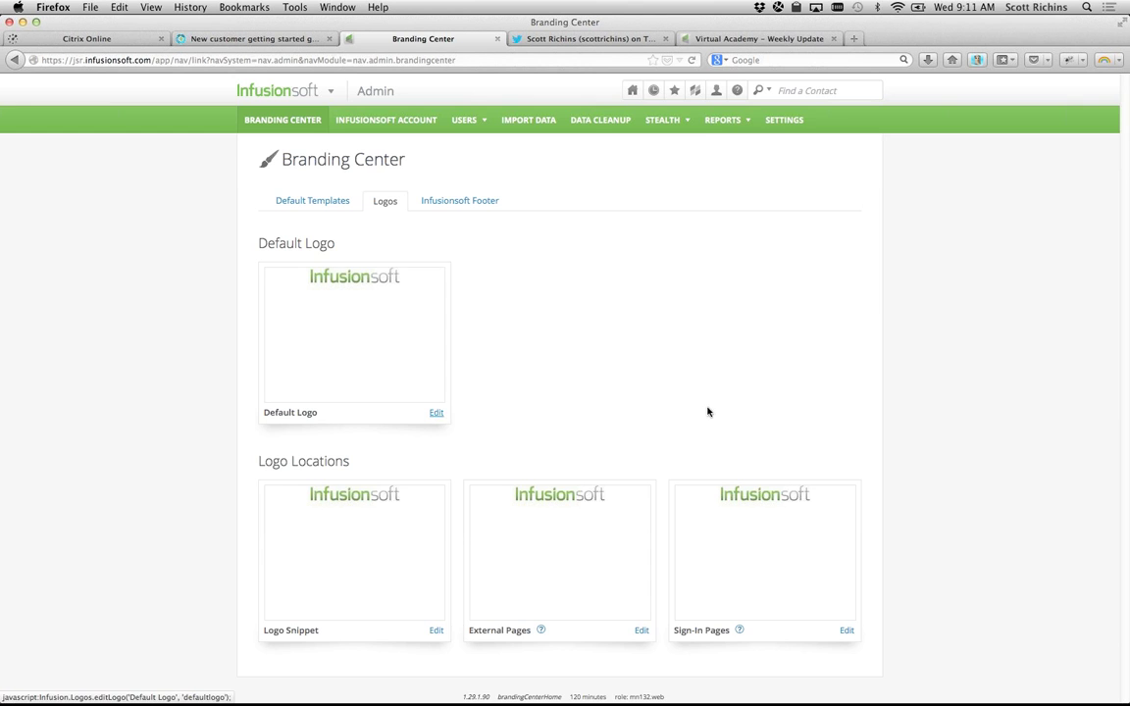
Step: Browse the Default Logo image list and Add New Image upload, then close the editor unchanged
click(497, 199)
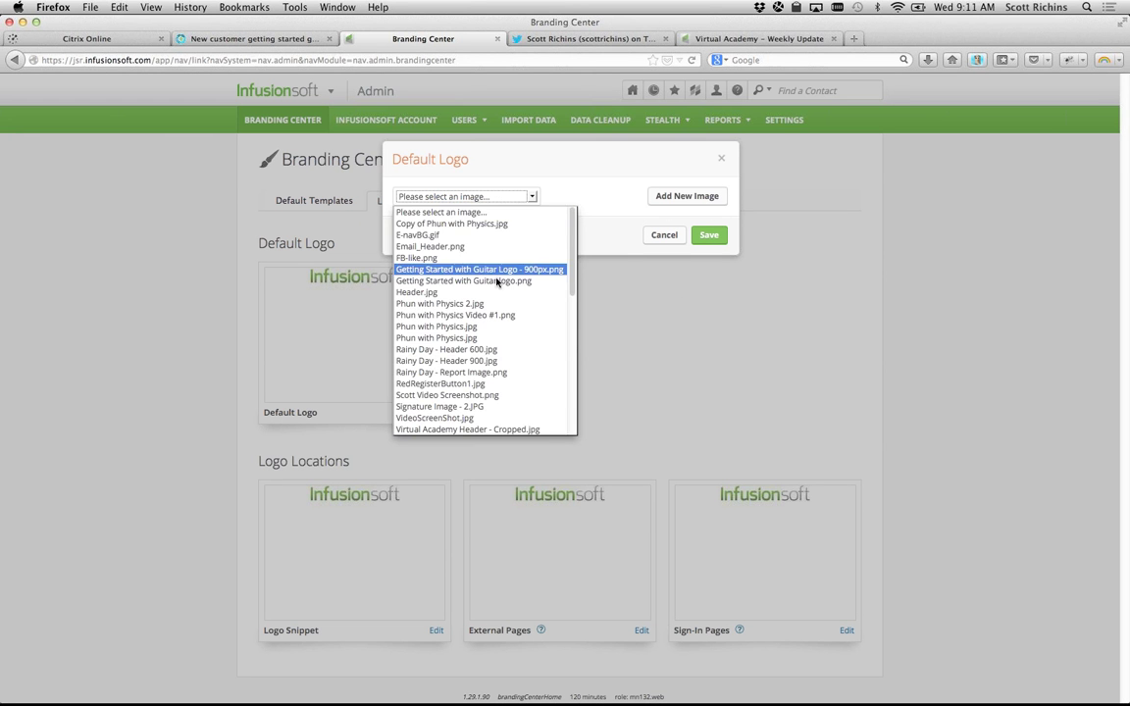
scroll(496, 341, down, 10)
scroll(495, 343, up, 10)
click(624, 159)
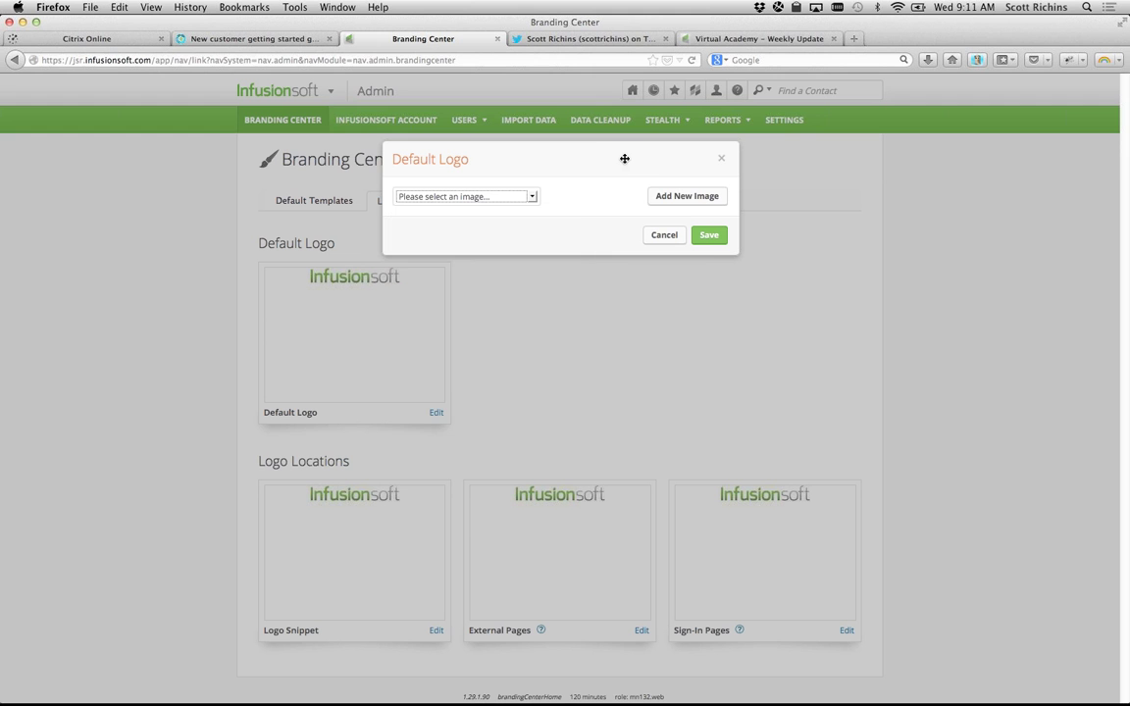
click(685, 197)
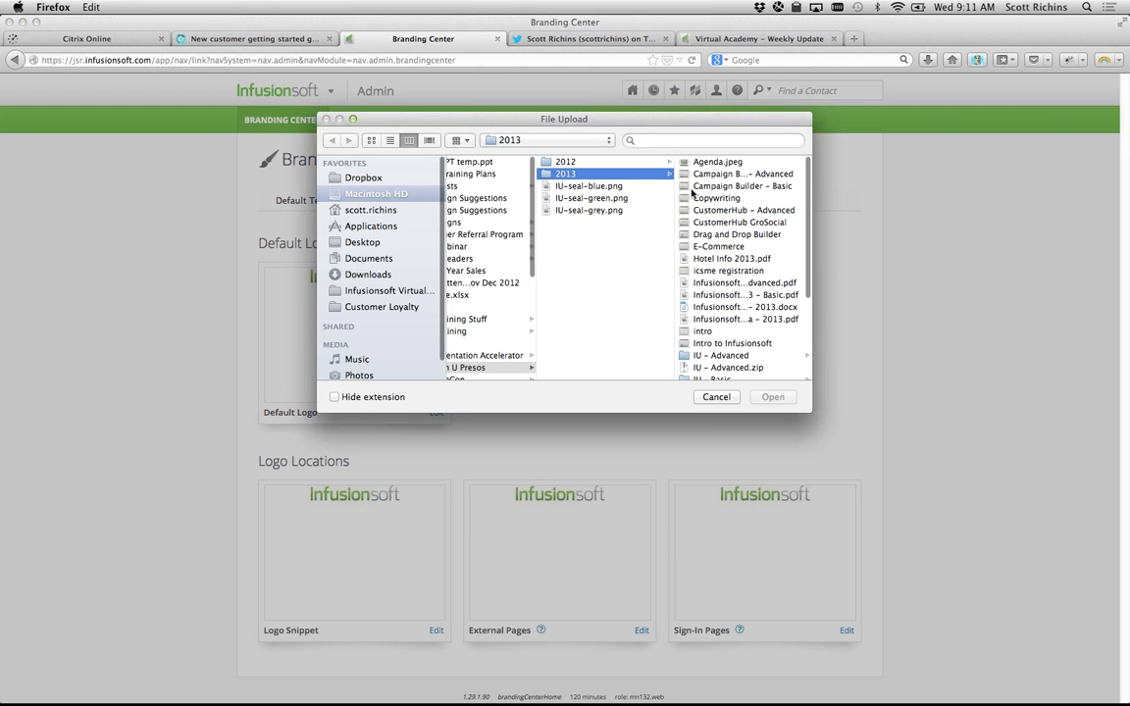
click(715, 397)
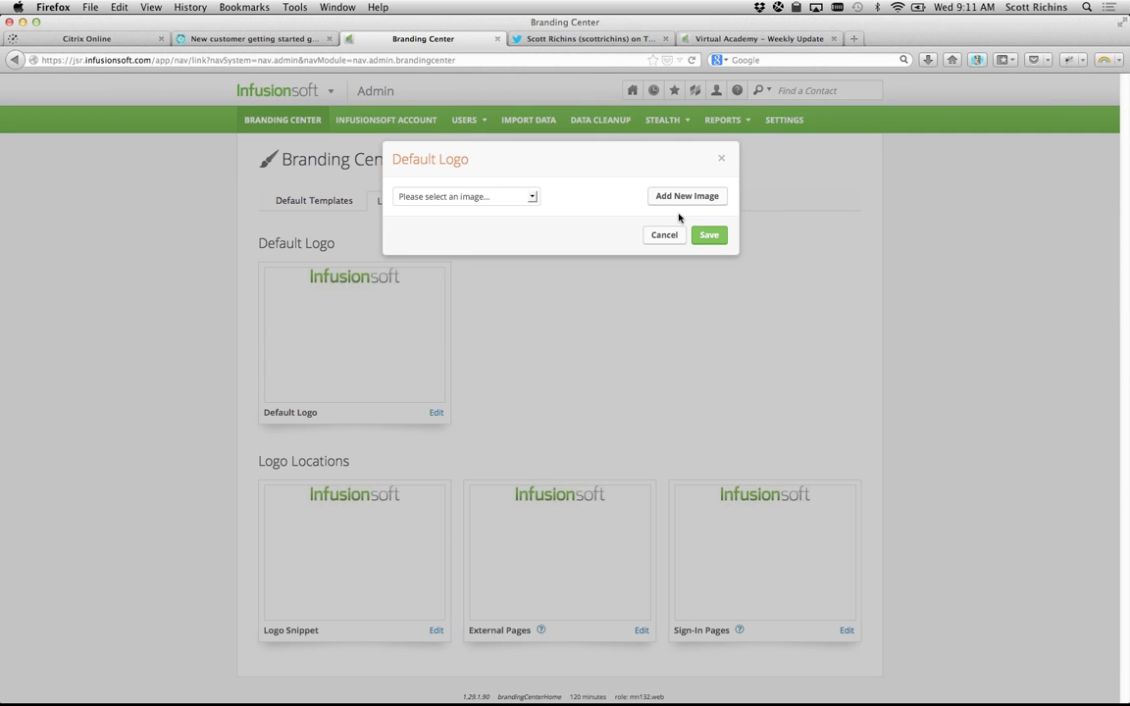
click(720, 161)
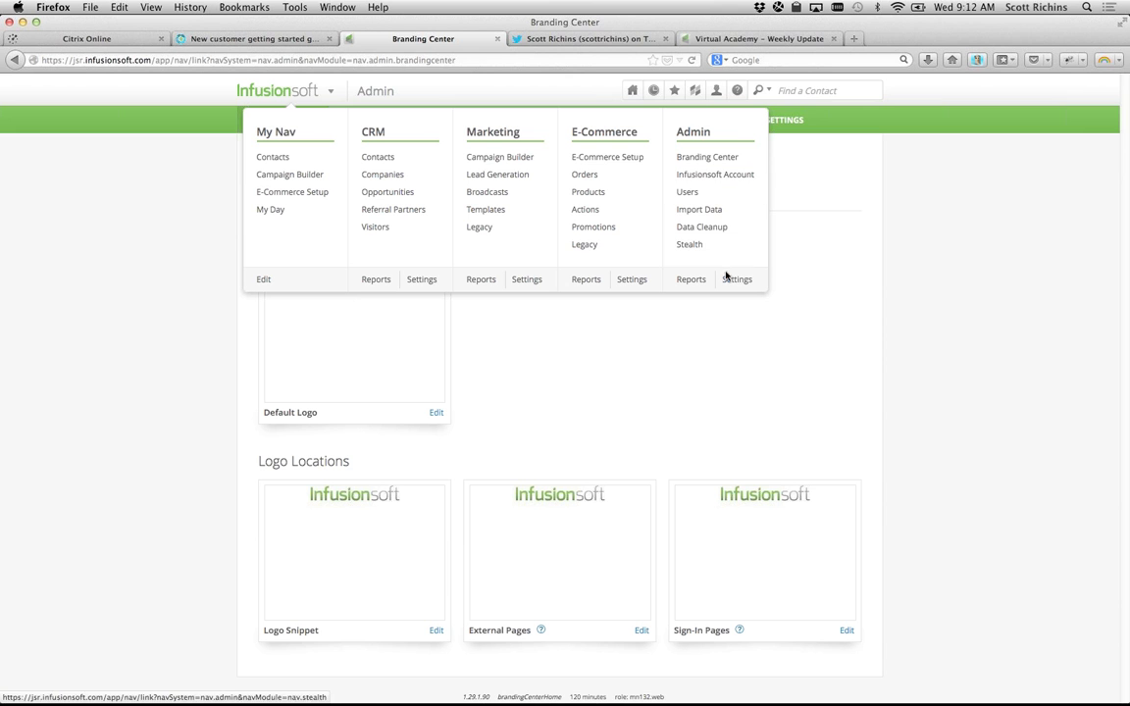
Step: Open Admin > Settings in a new tab and highlight the Custom Fields and Company Info sections
click(734, 283)
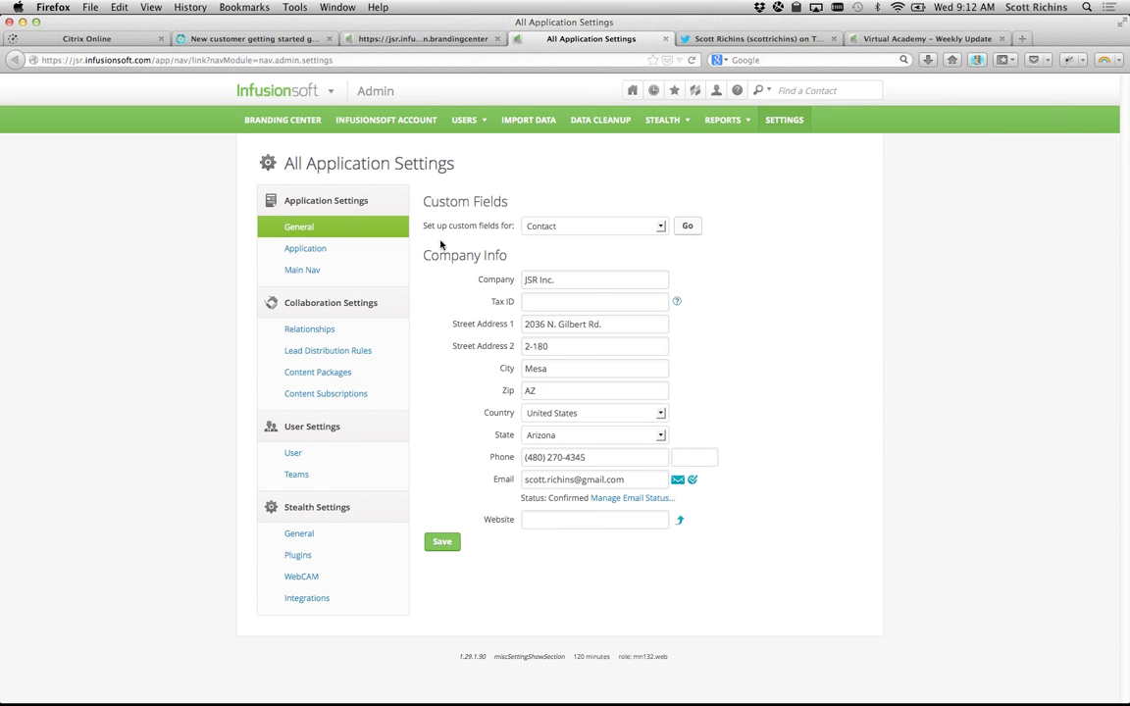
drag(424, 201, 520, 262)
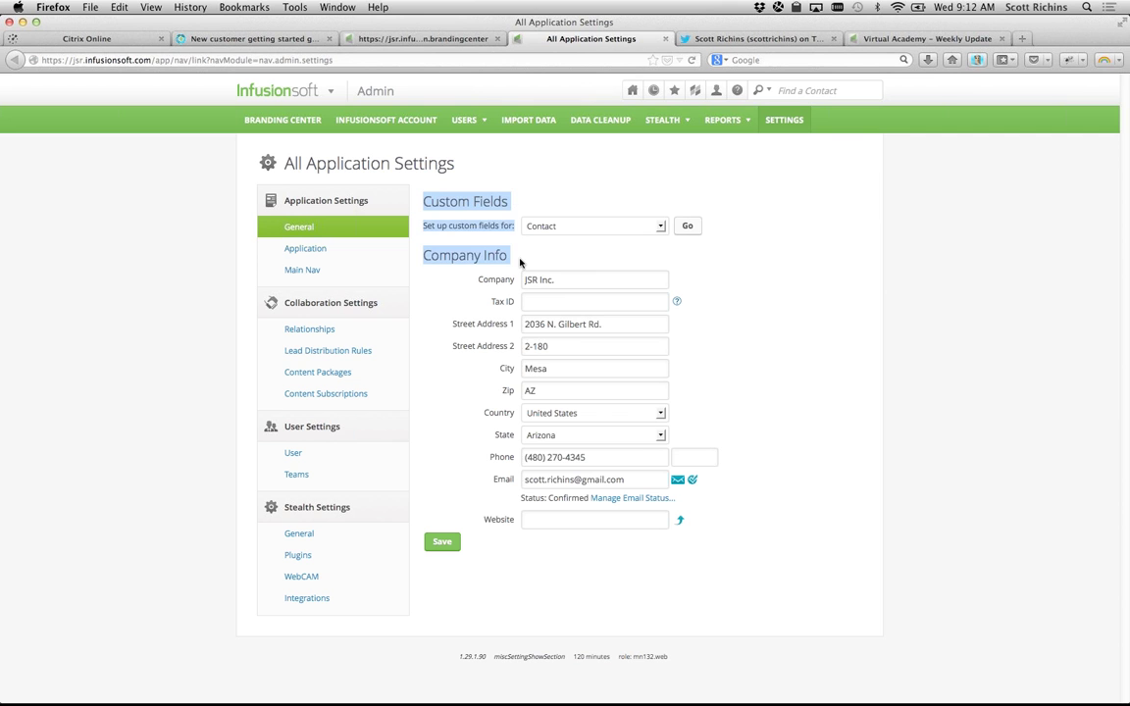
click(520, 262)
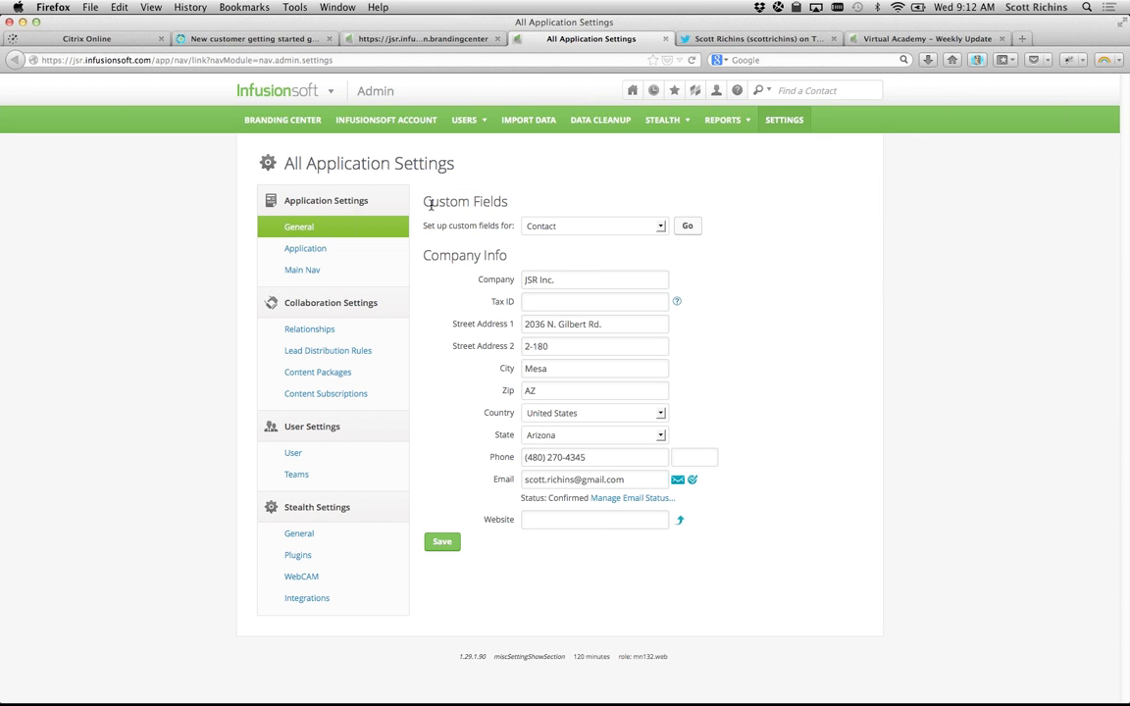
drag(423, 203, 511, 257)
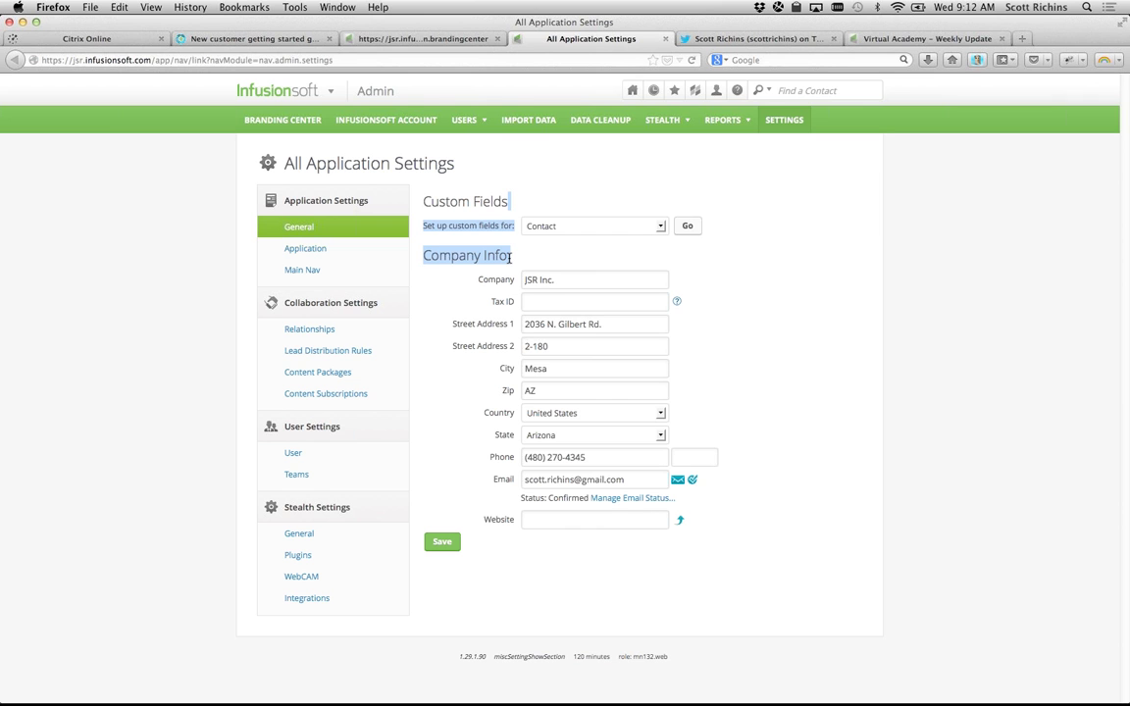
click(511, 259)
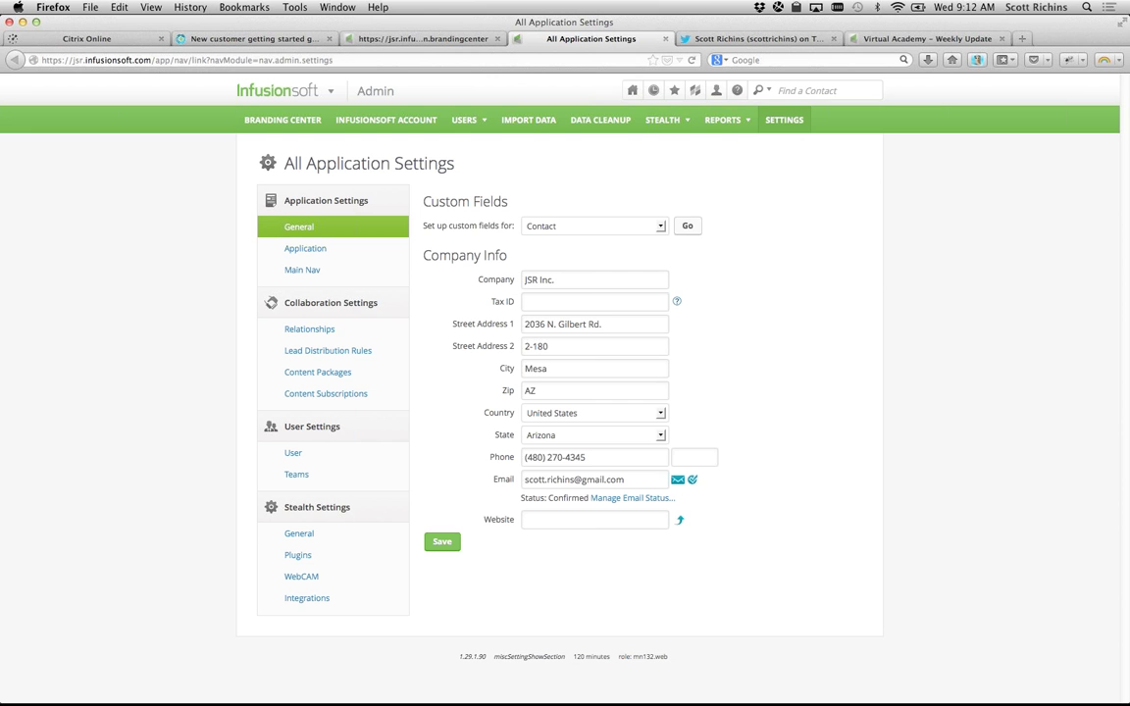
mouse_move(302, 106)
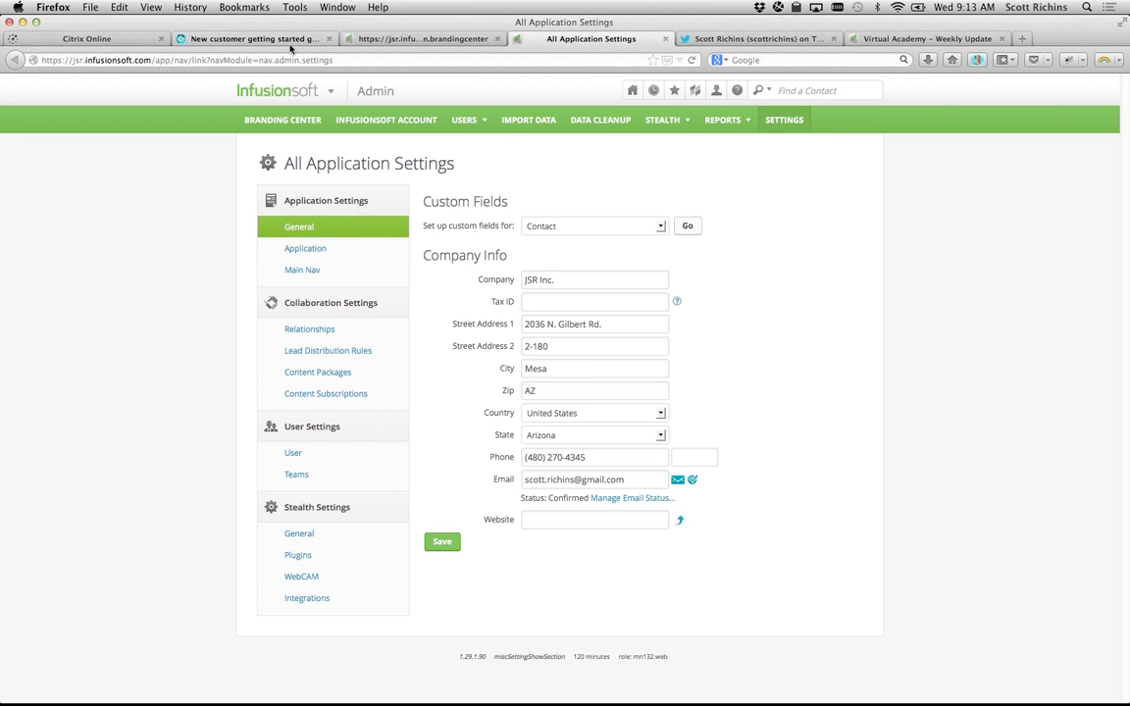
Step: Close the settings tab and scroll the getting-started guide article to the dashboard setup step
key(super+w)
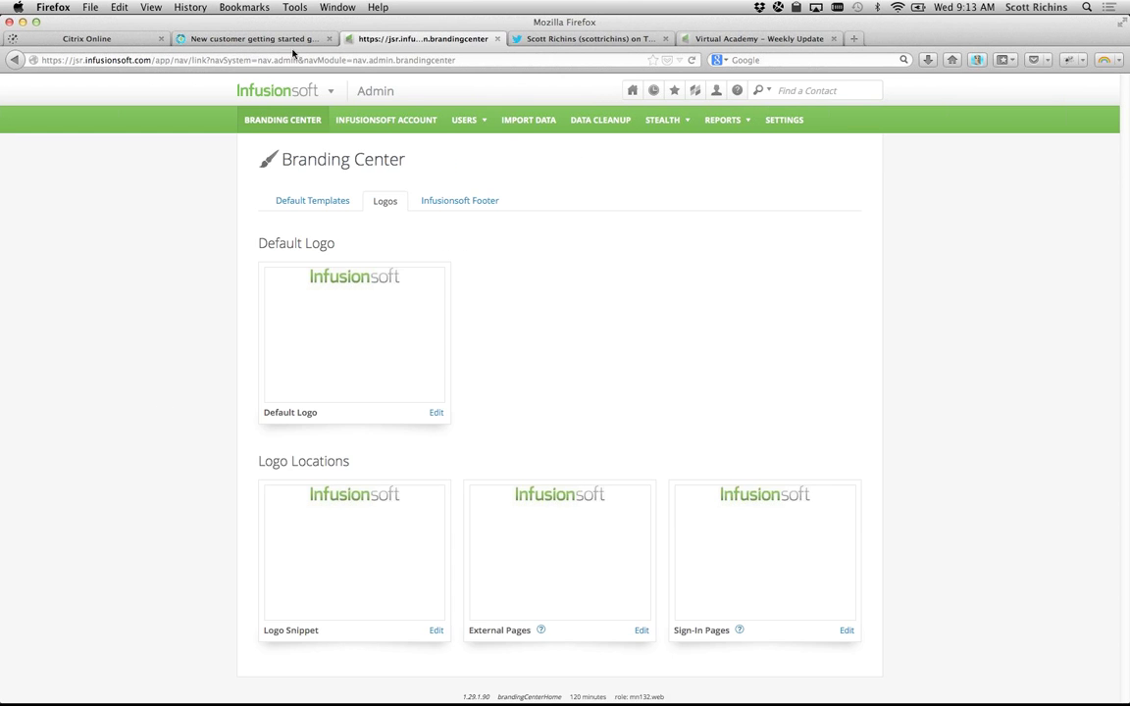
click(285, 39)
scroll(353, 398, down, 1)
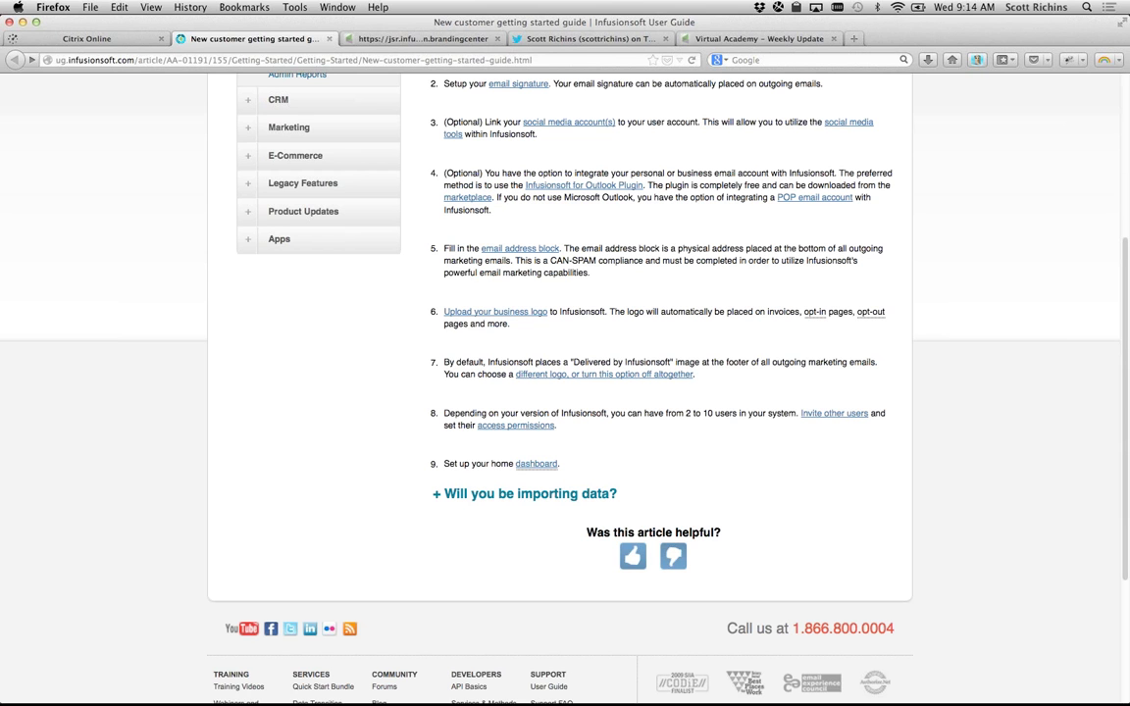
Step: Switch briefly to the meeting app, then return to the Branding Center Logos tab in Firefox
key(super+Tab)
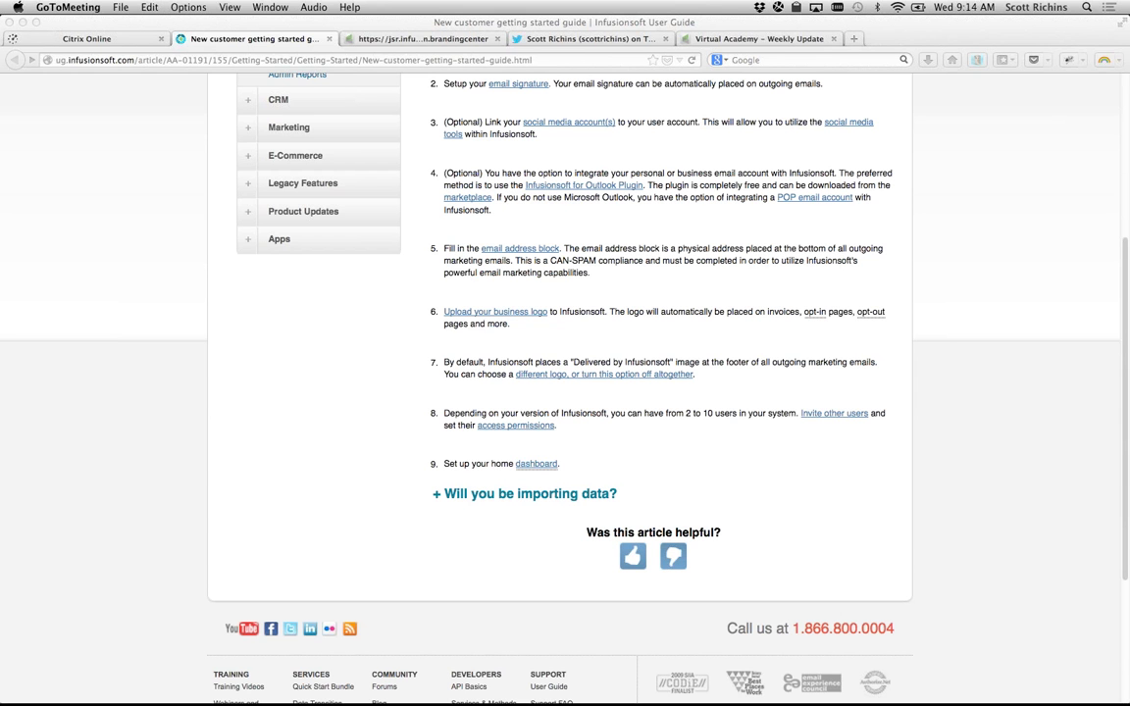
click(332, 312)
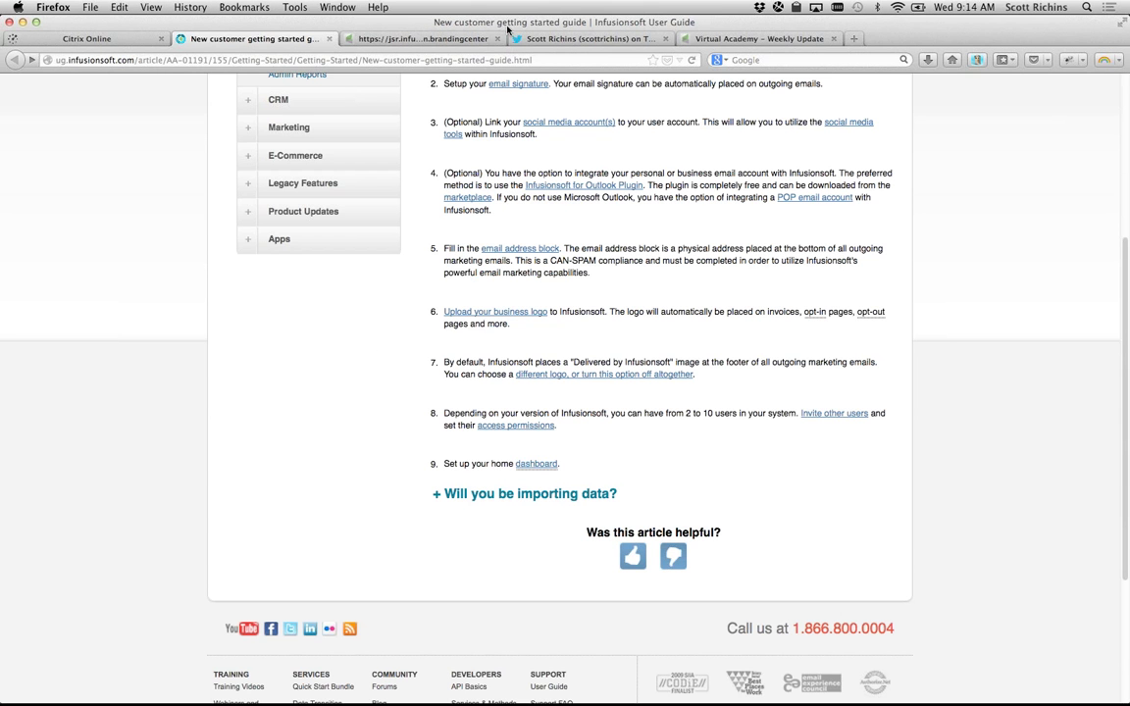
click(417, 37)
click(435, 411)
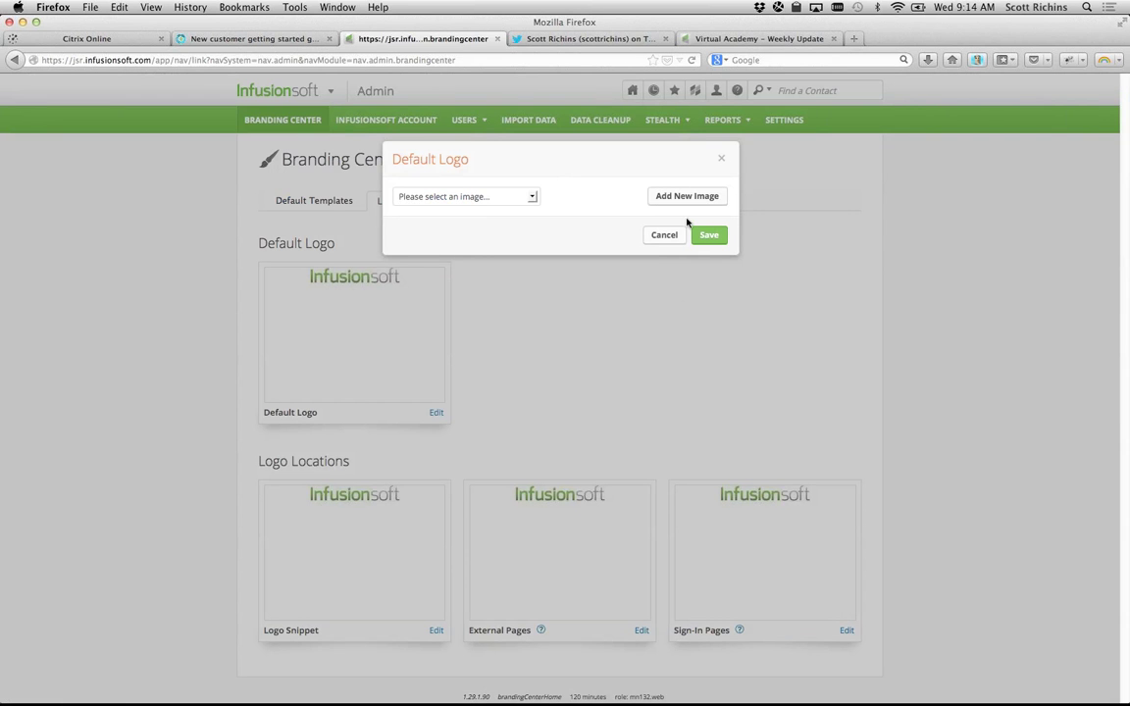
click(663, 236)
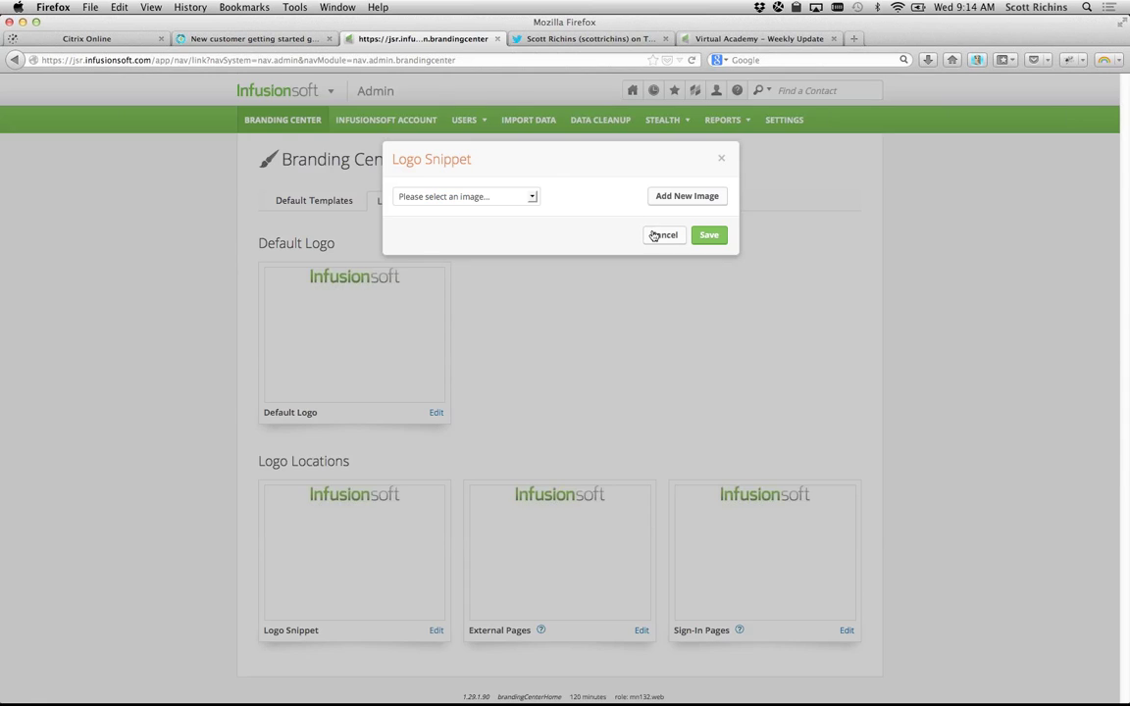
click(659, 236)
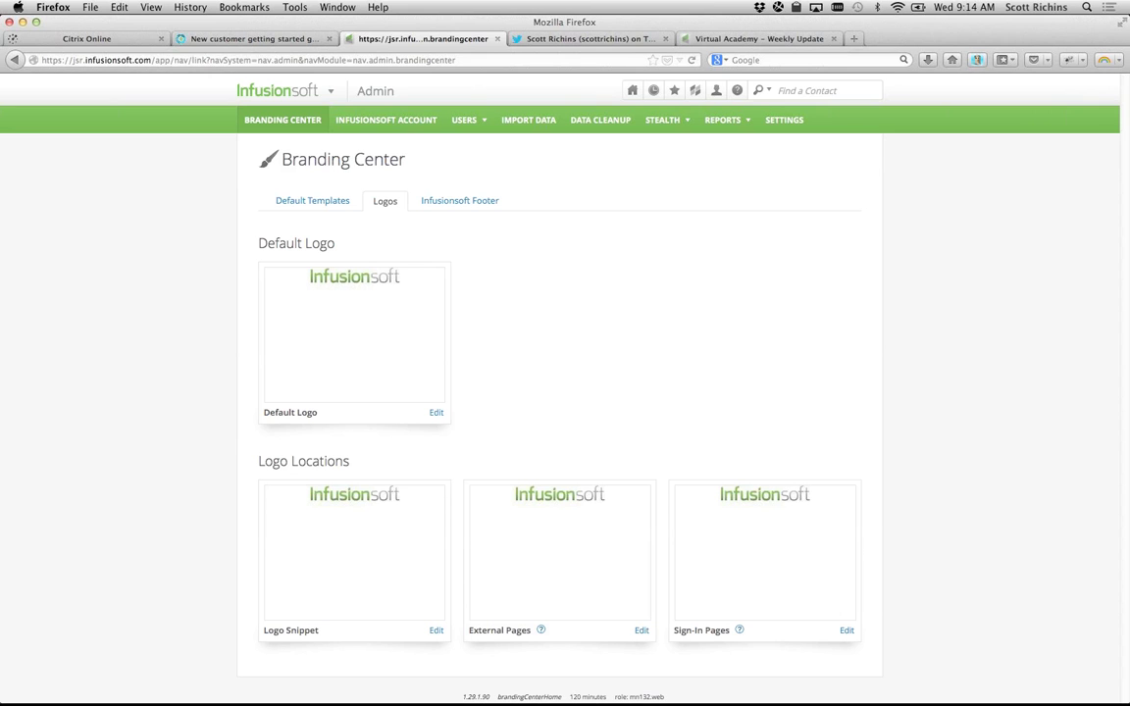
key(super+Tab)
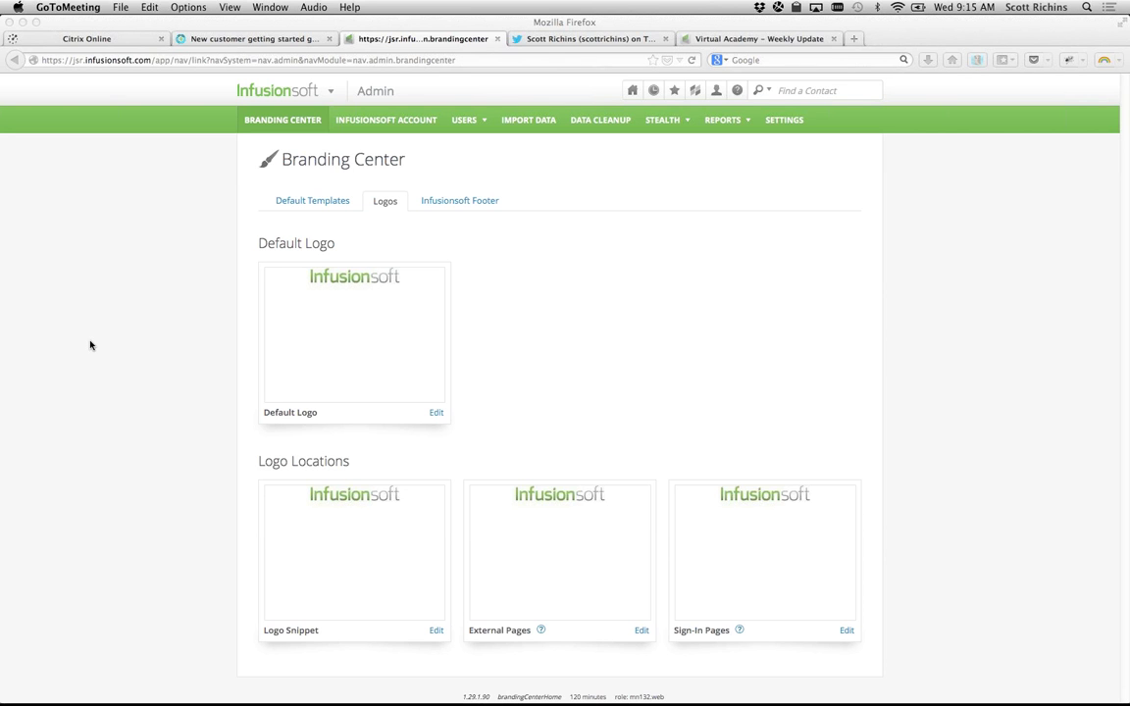
click(611, 154)
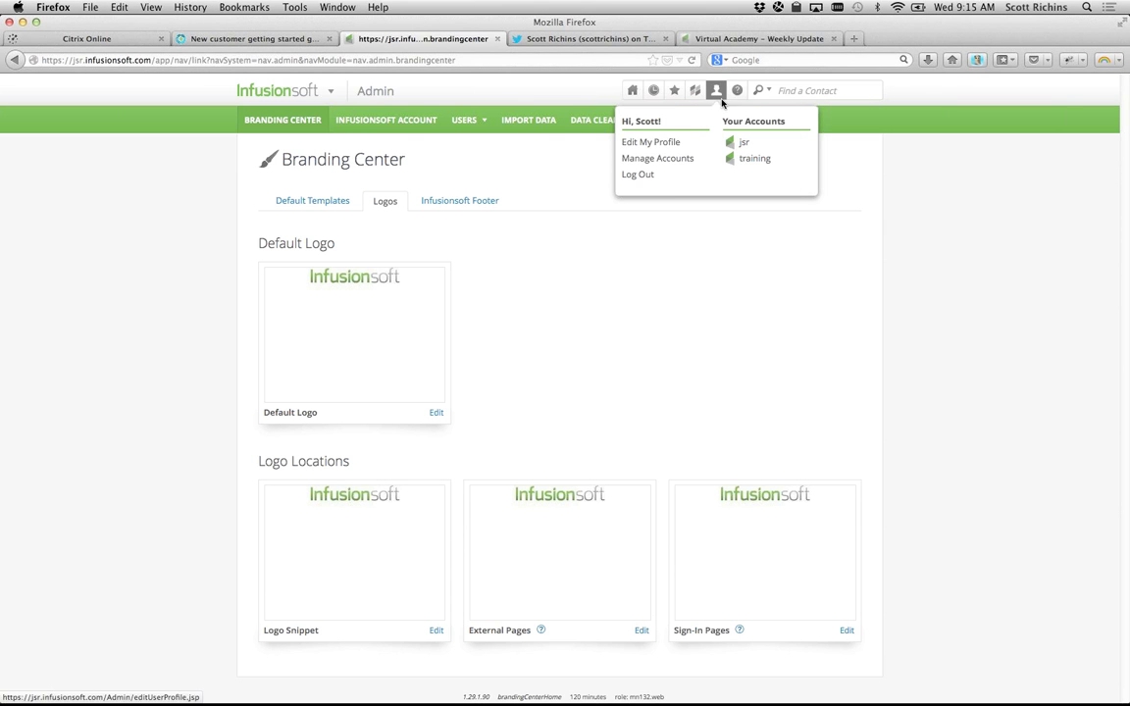
mouse_move(737, 90)
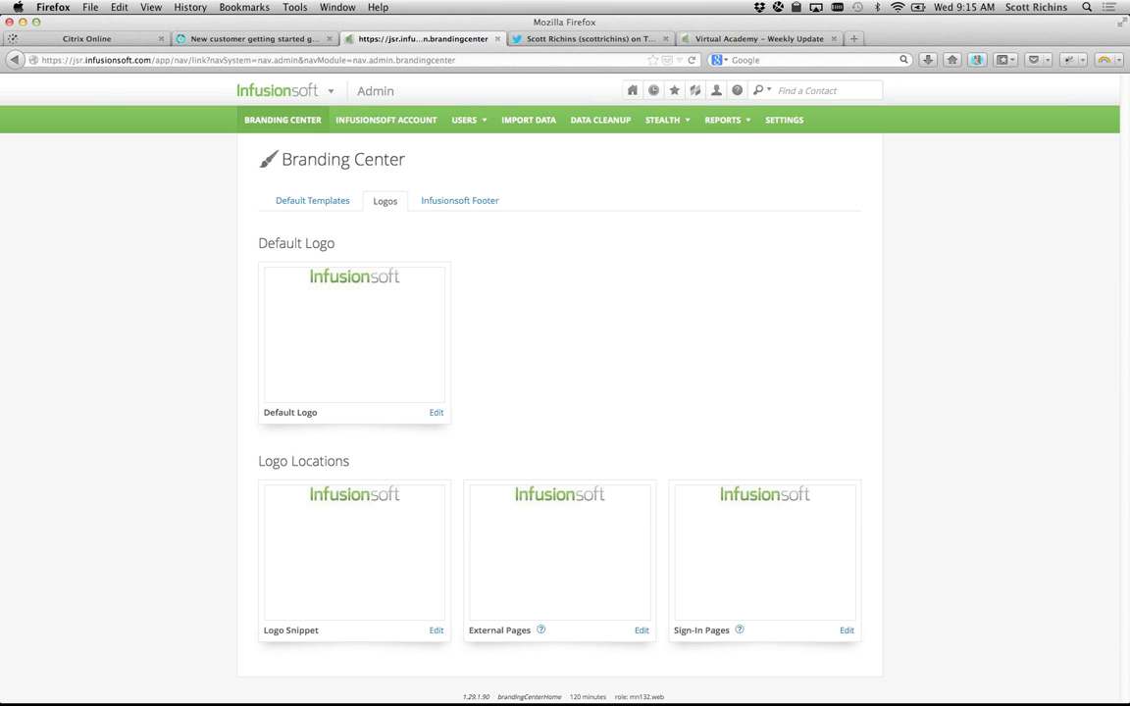
click(267, 39)
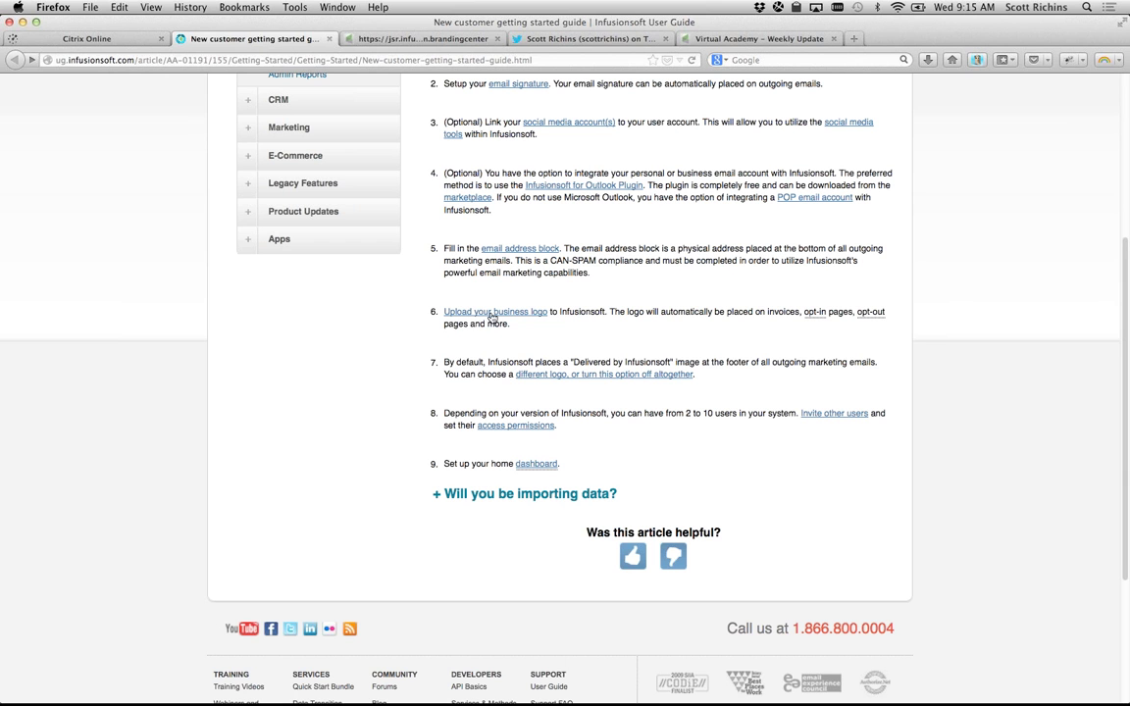
drag(446, 361, 729, 382)
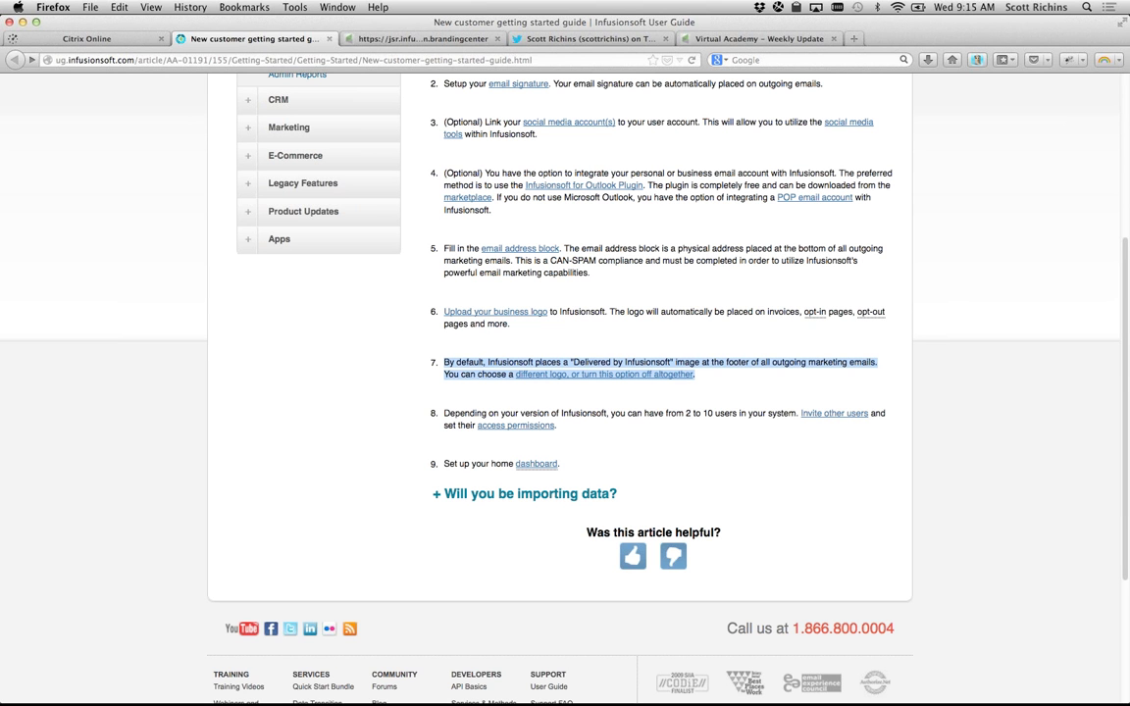
click(405, 40)
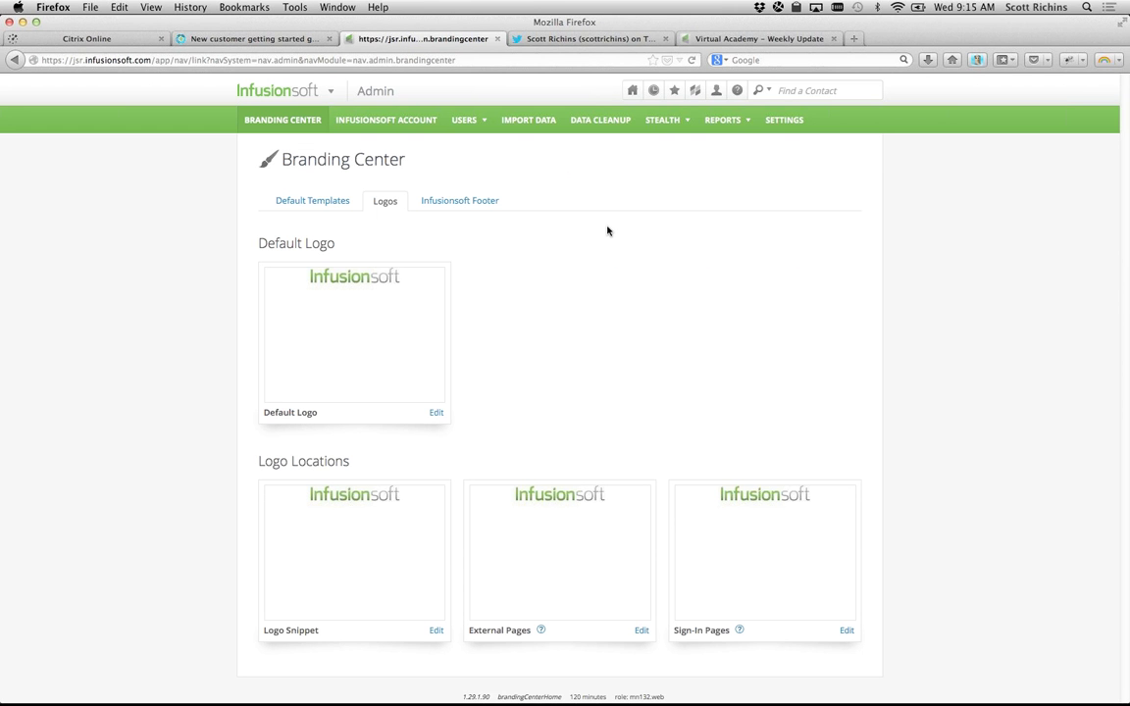
Step: Open the Infusionsoft Footer tab and review its Settings, including 'Allow Infusionsoft Footer in emails?' set to No
click(459, 203)
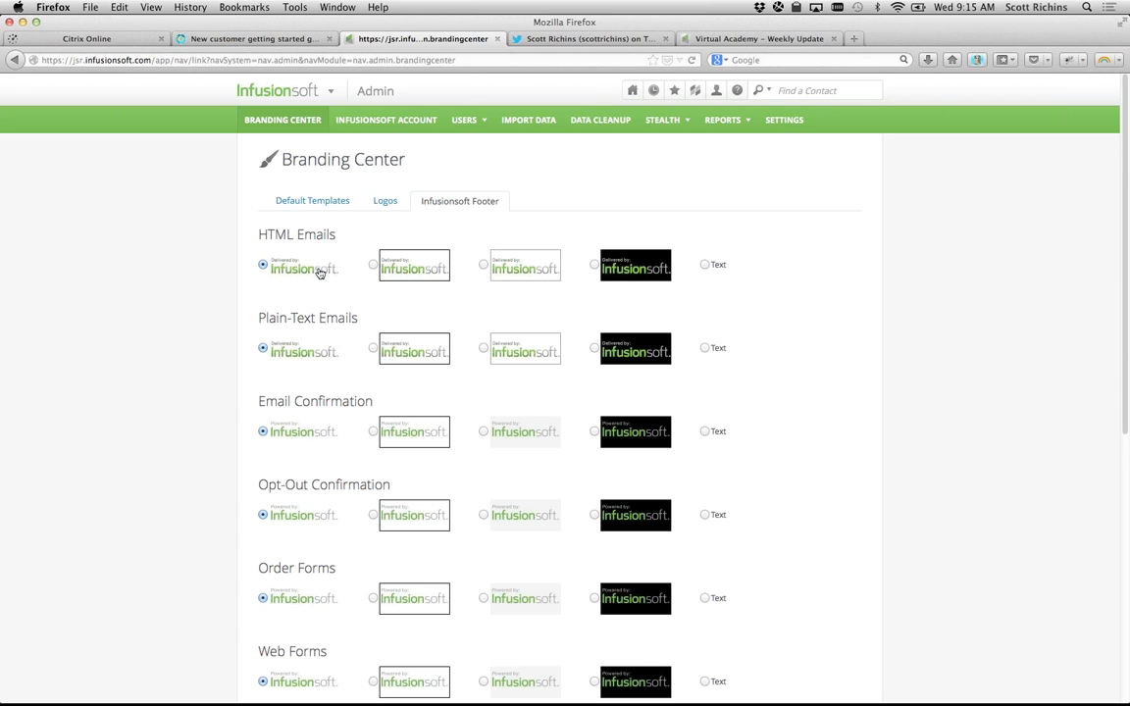
scroll(319, 273, down, 5)
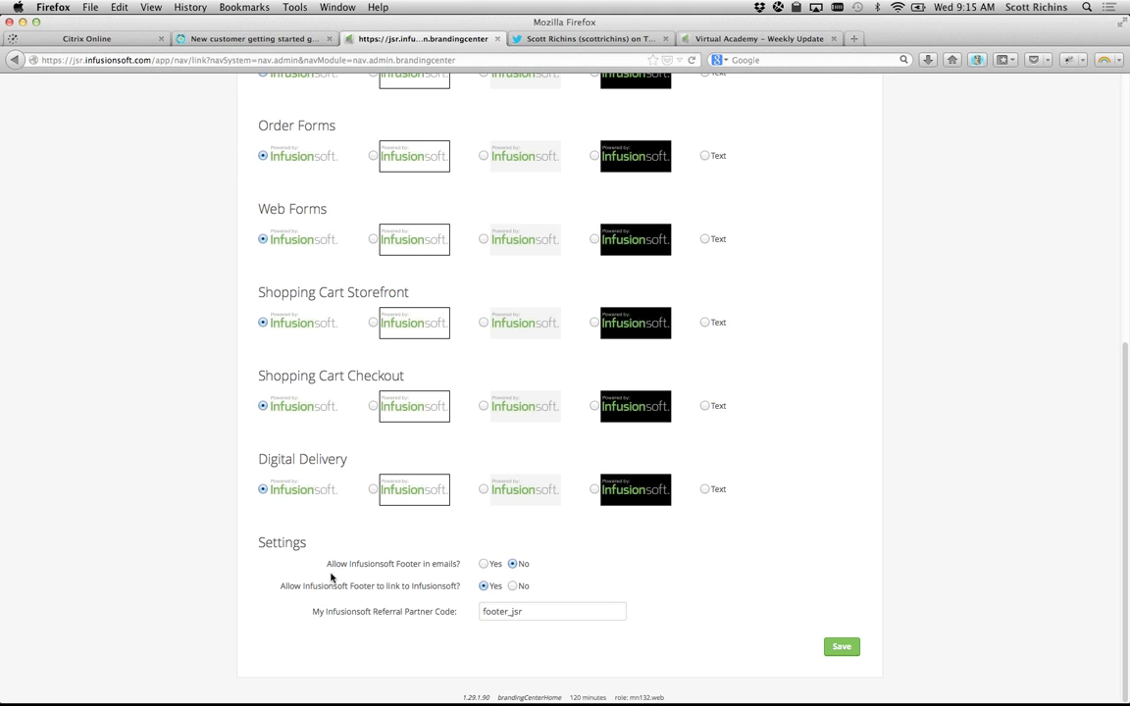
drag(278, 587, 285, 598)
click(419, 586)
drag(323, 567, 487, 569)
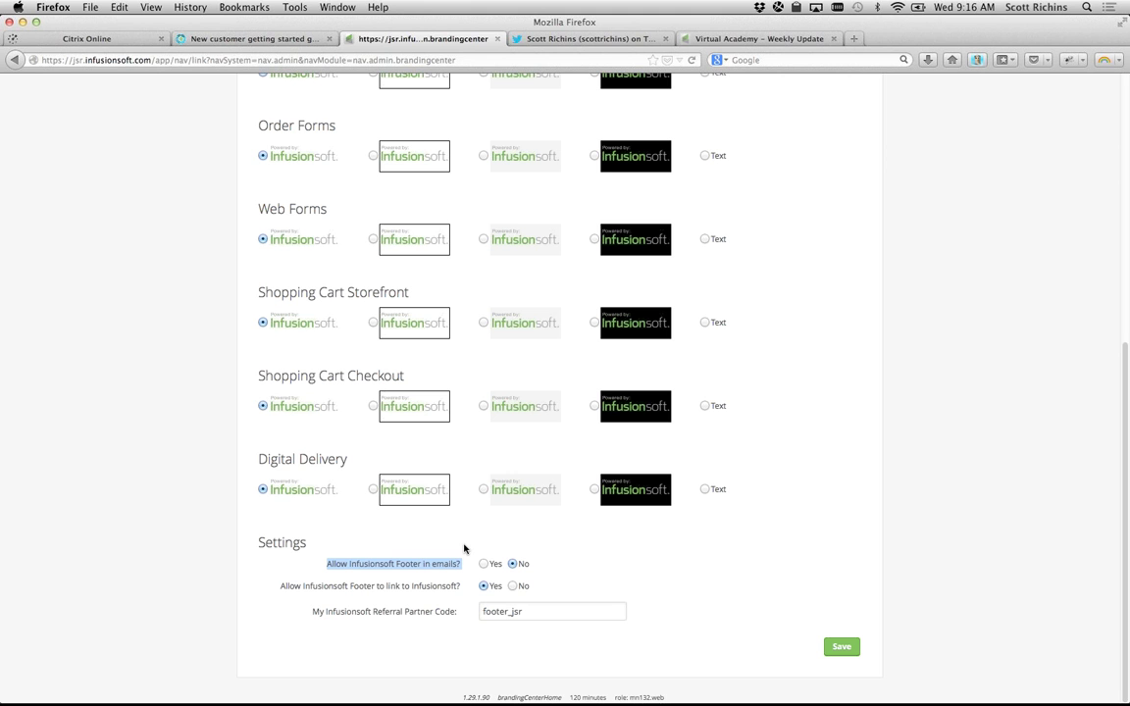
click(424, 564)
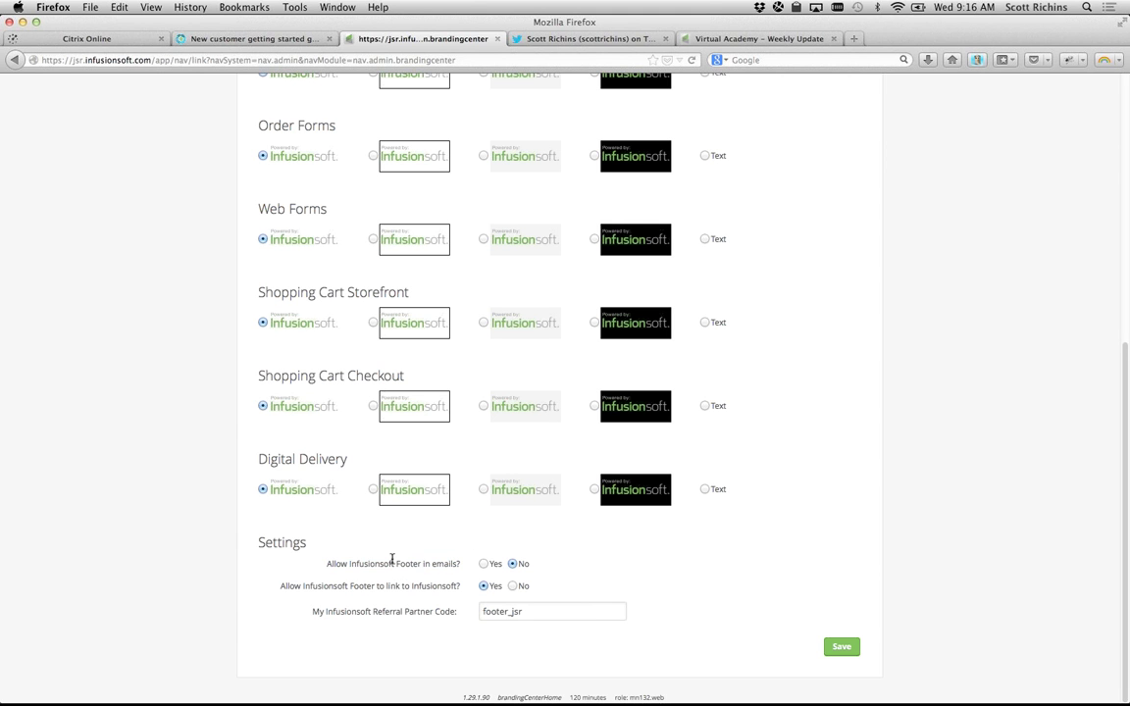
drag(276, 543, 434, 562)
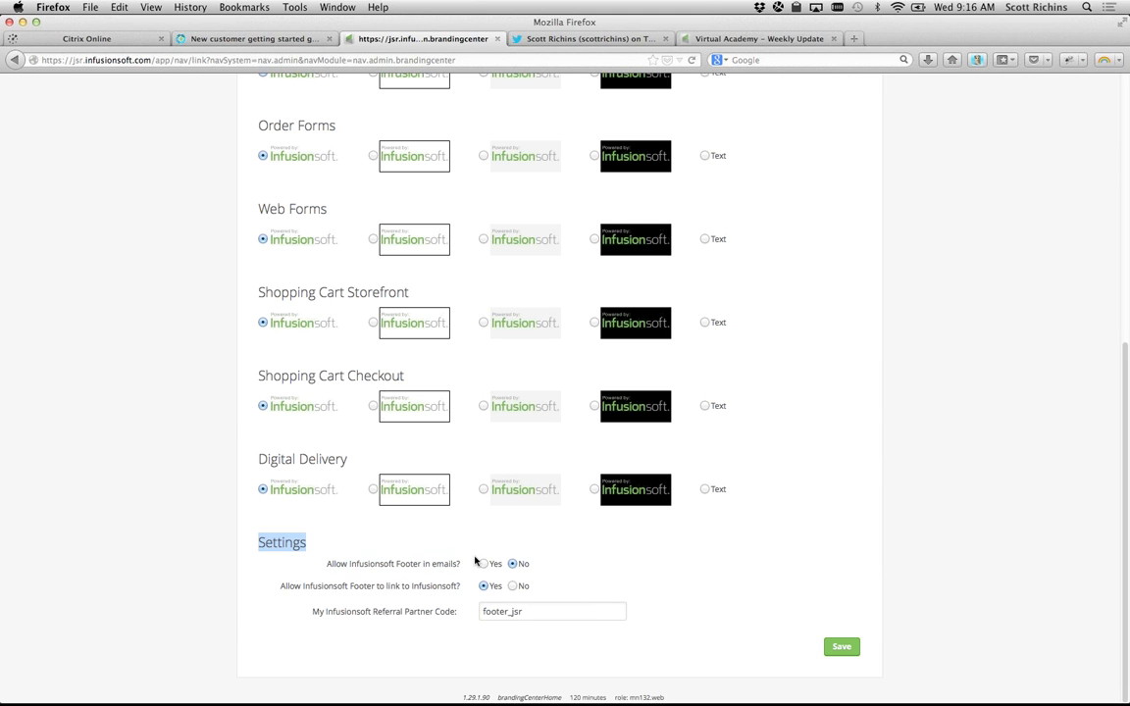
click(460, 560)
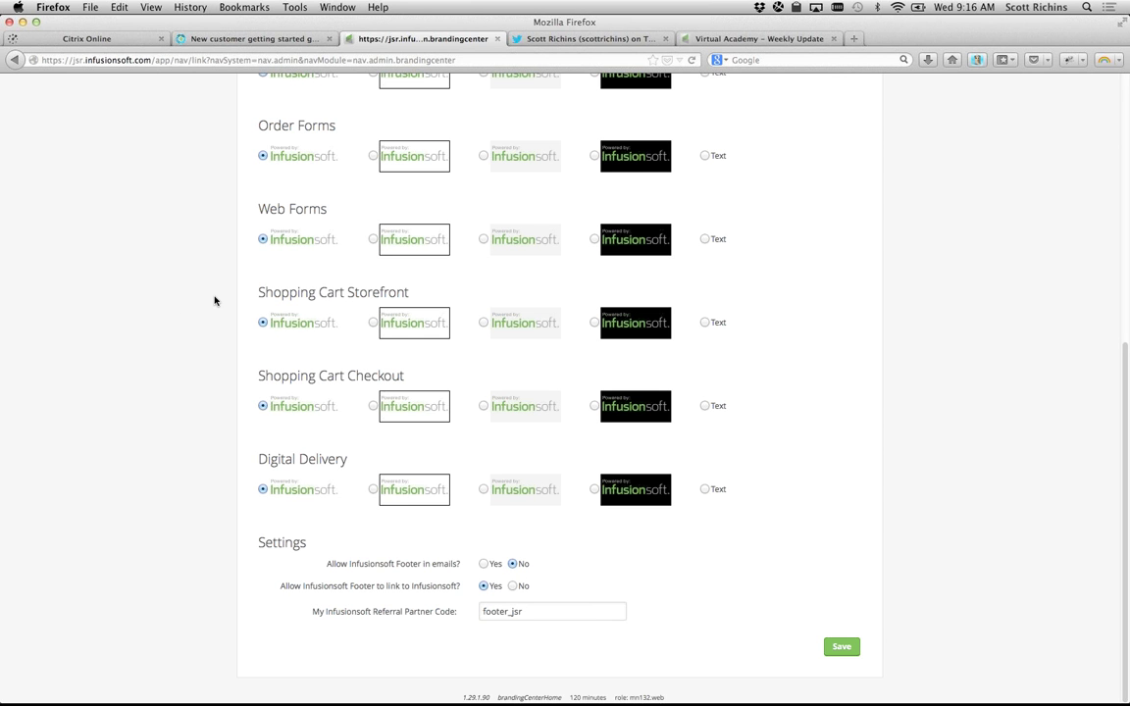
scroll(216, 301, up, 10)
mouse_move(250, 98)
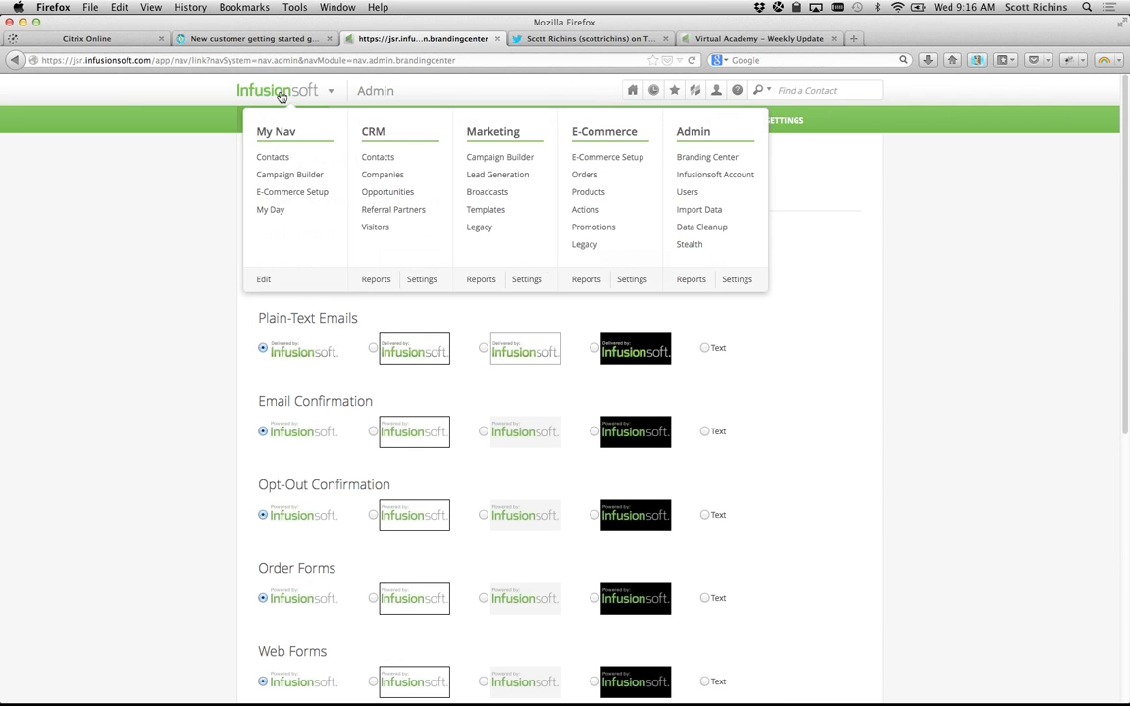
Step: Open All Application Settings from the Admin menu in a new tab
super+click(736, 281)
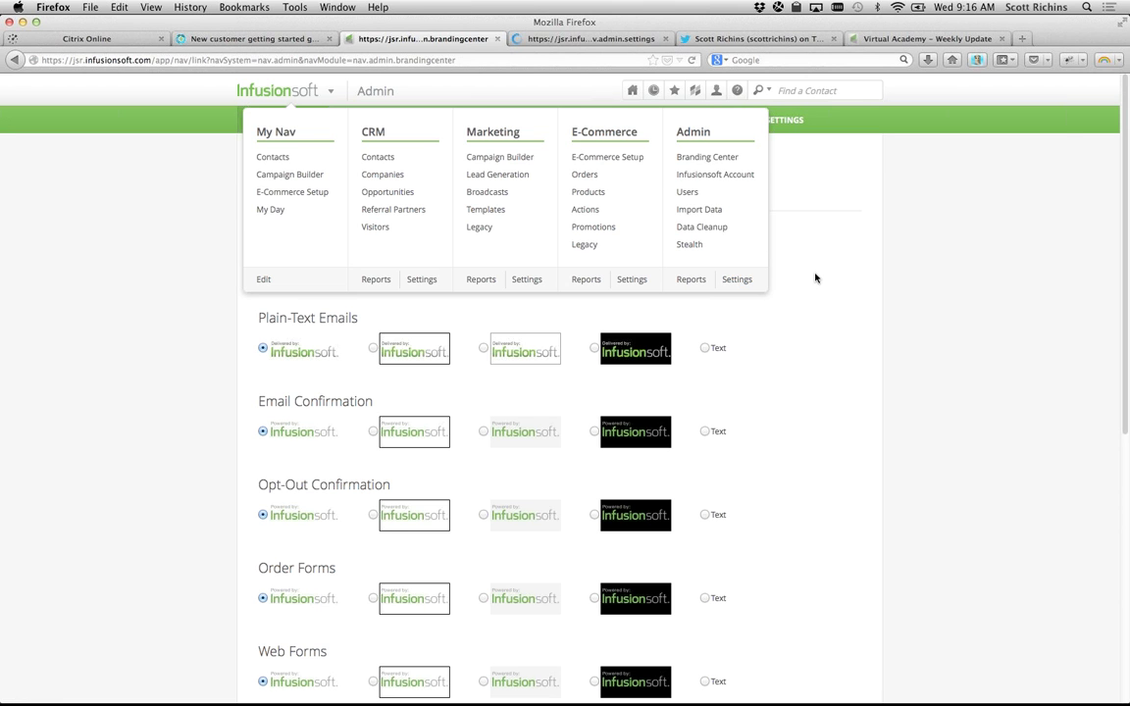
key(ctrl+Tab)
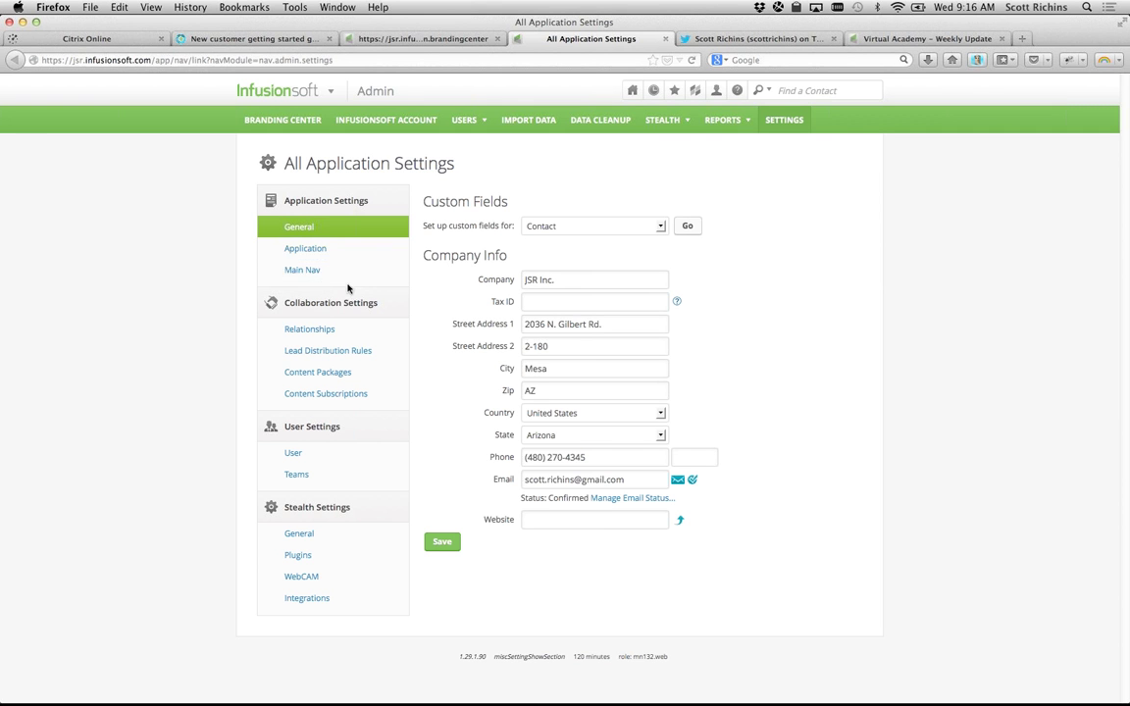
click(332, 270)
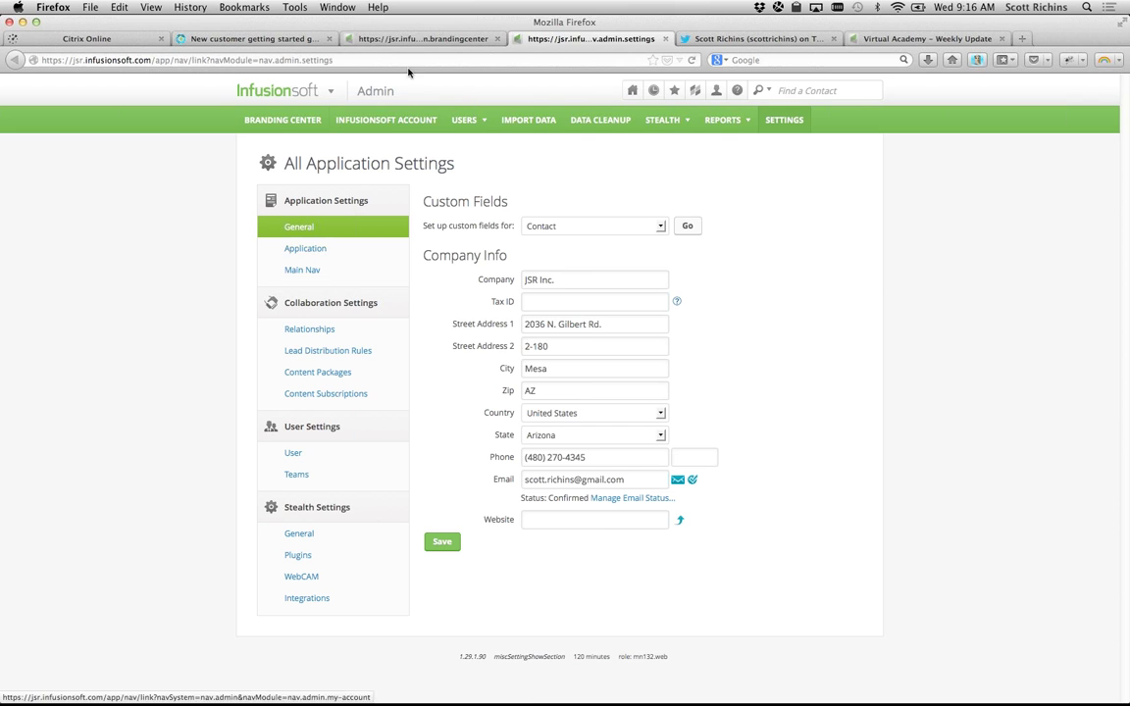
Step: Back in the Branding Center footer options, review the Settings section's footer-in-emails question
click(388, 40)
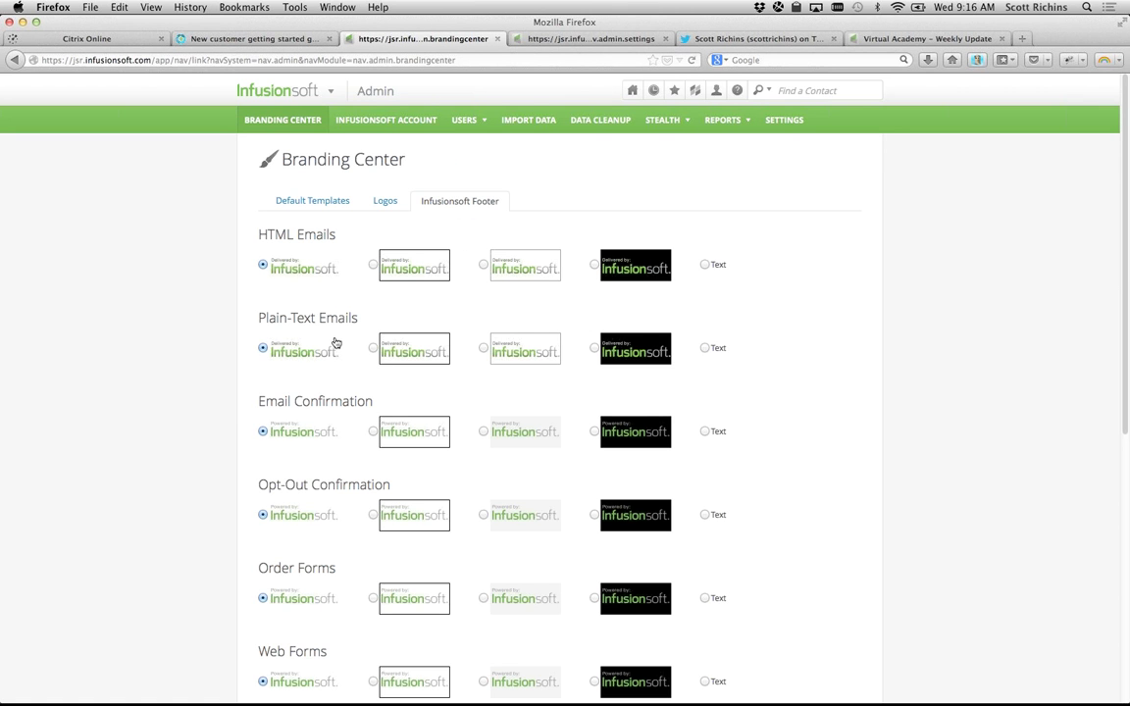
scroll(335, 343, down, 10)
drag(260, 541, 644, 645)
click(643, 645)
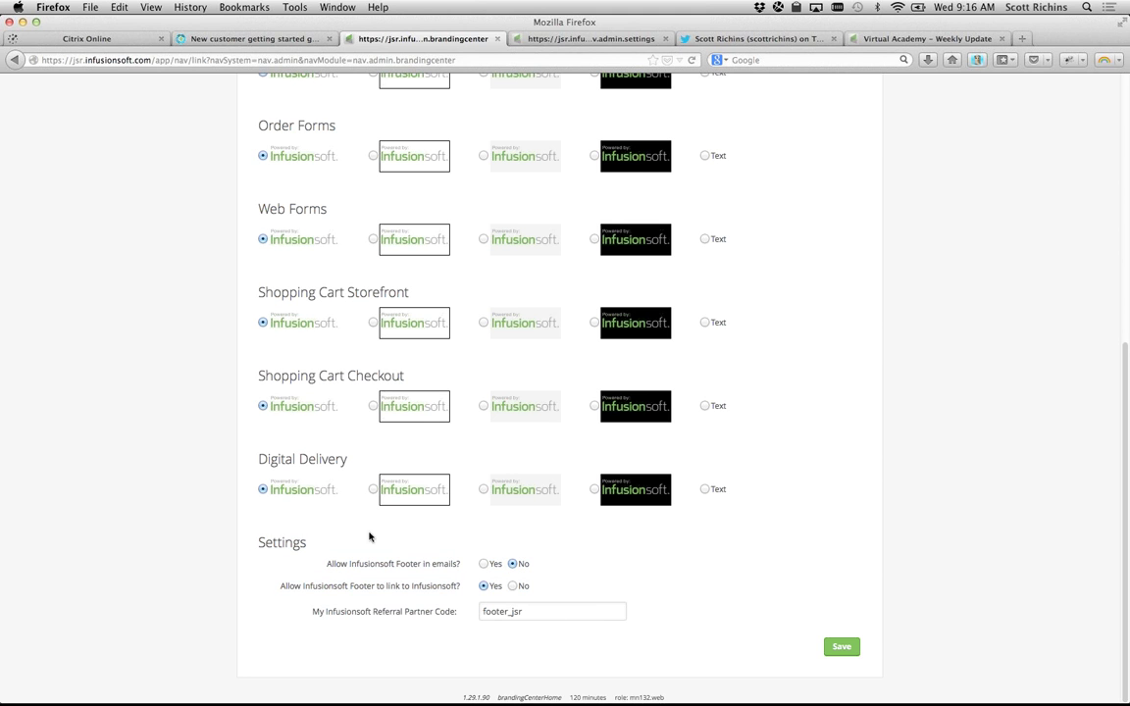
drag(326, 566, 556, 567)
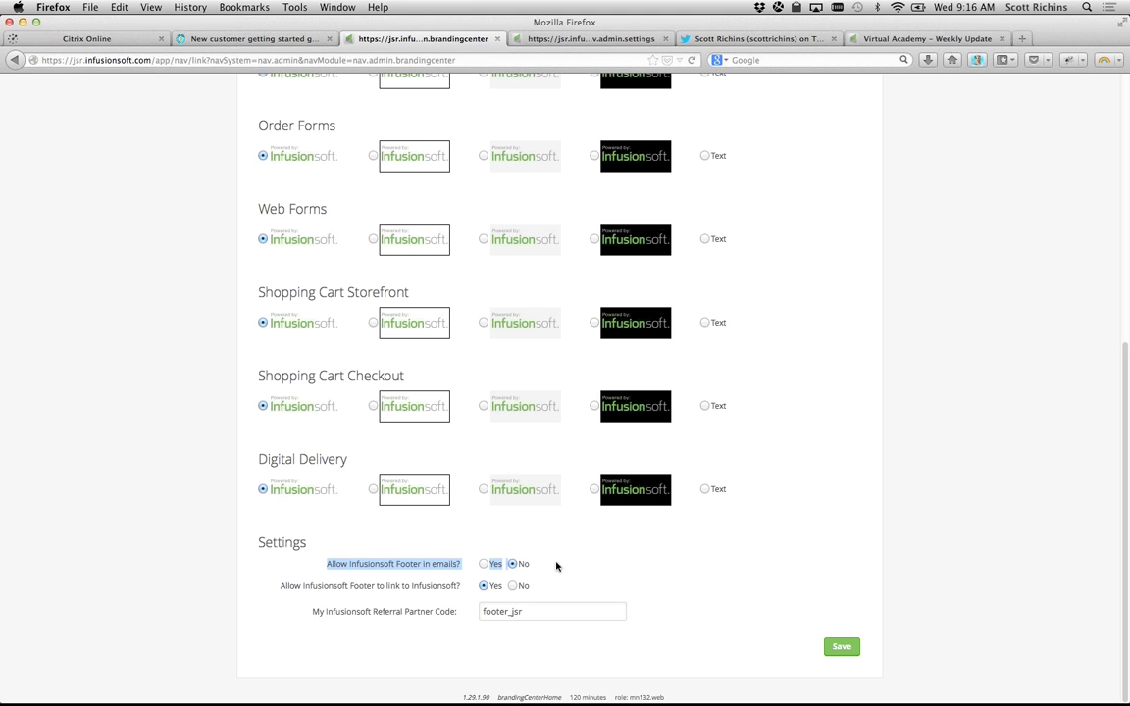
click(530, 566)
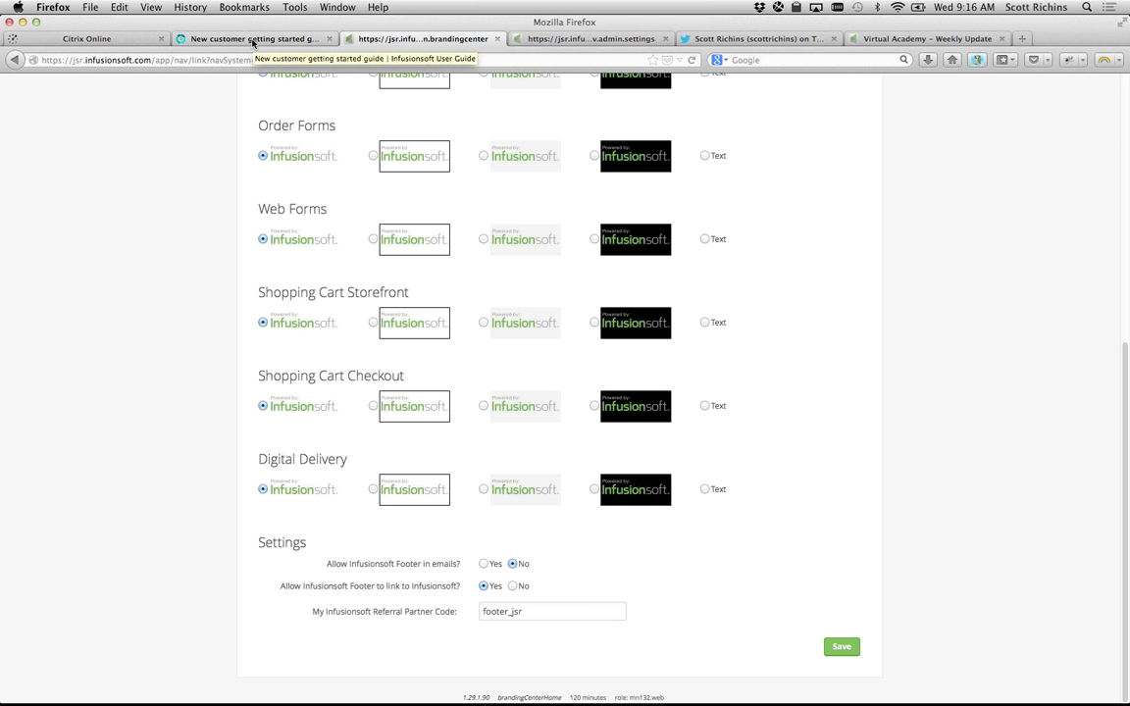
Step: Read item 8 of the getting-started guide about inviting users
click(252, 39)
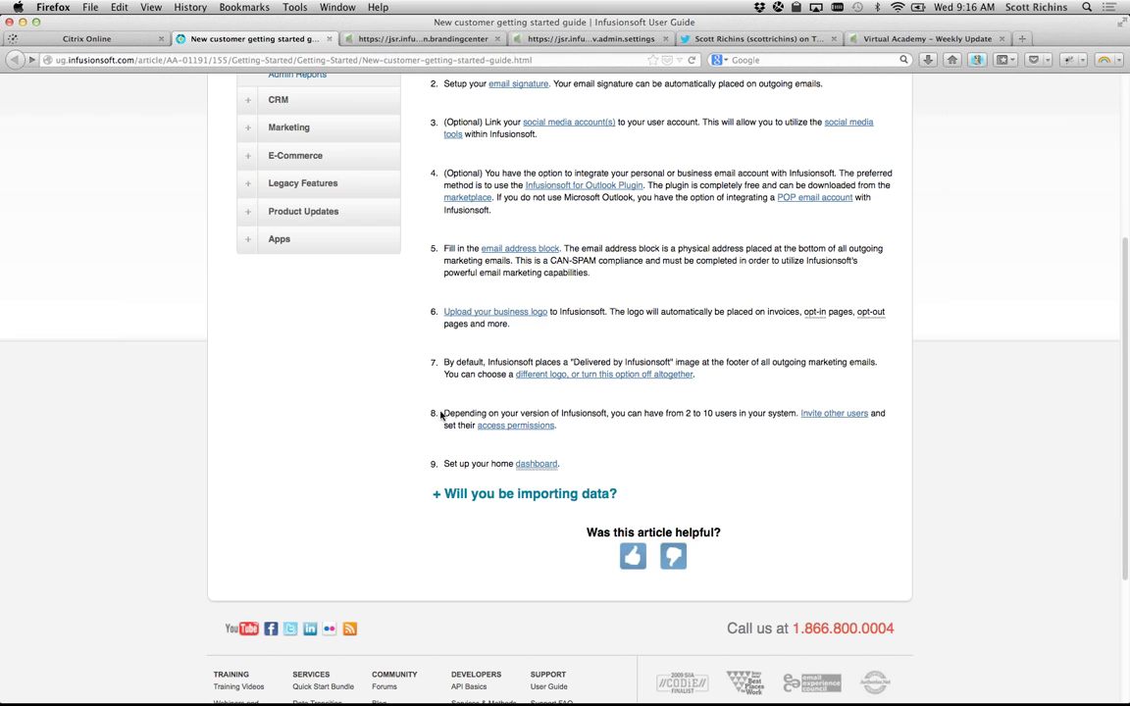
drag(441, 416, 581, 439)
click(581, 438)
drag(446, 413, 598, 429)
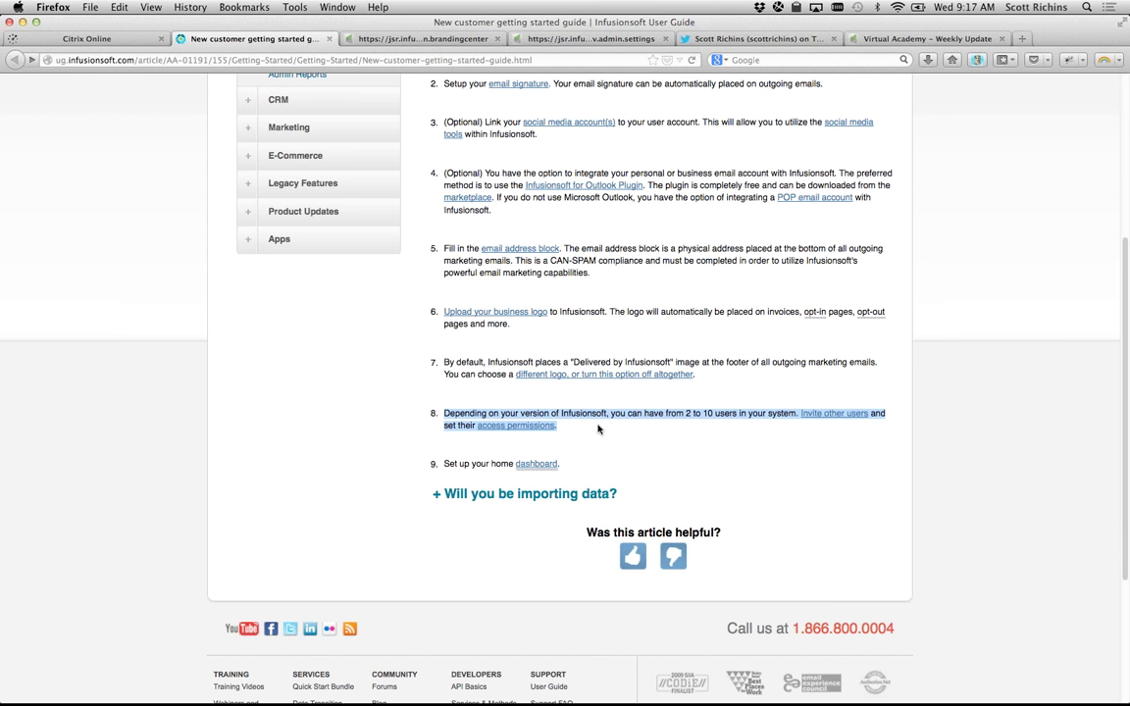
click(598, 428)
Step: Close the application settings, Twitter and Virtual Academy tabs
click(601, 38)
click(666, 40)
click(665, 39)
click(665, 39)
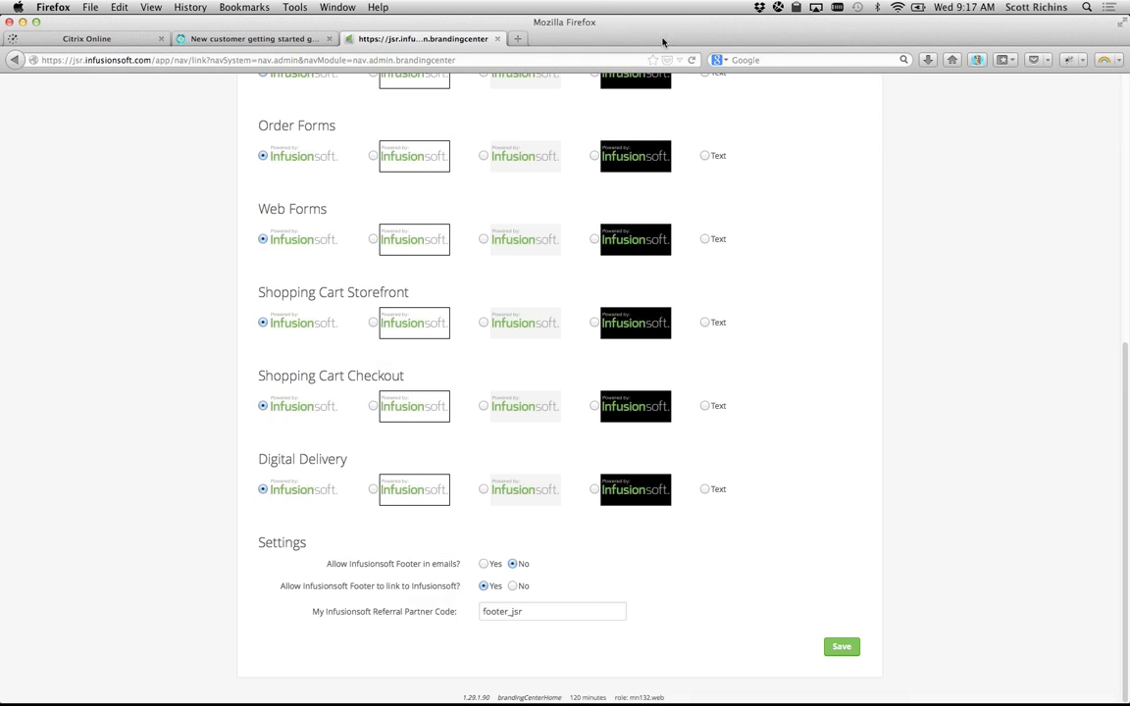
Step: Open the Users list through the main menu's Admin > Users
scroll(474, 201, up, 5)
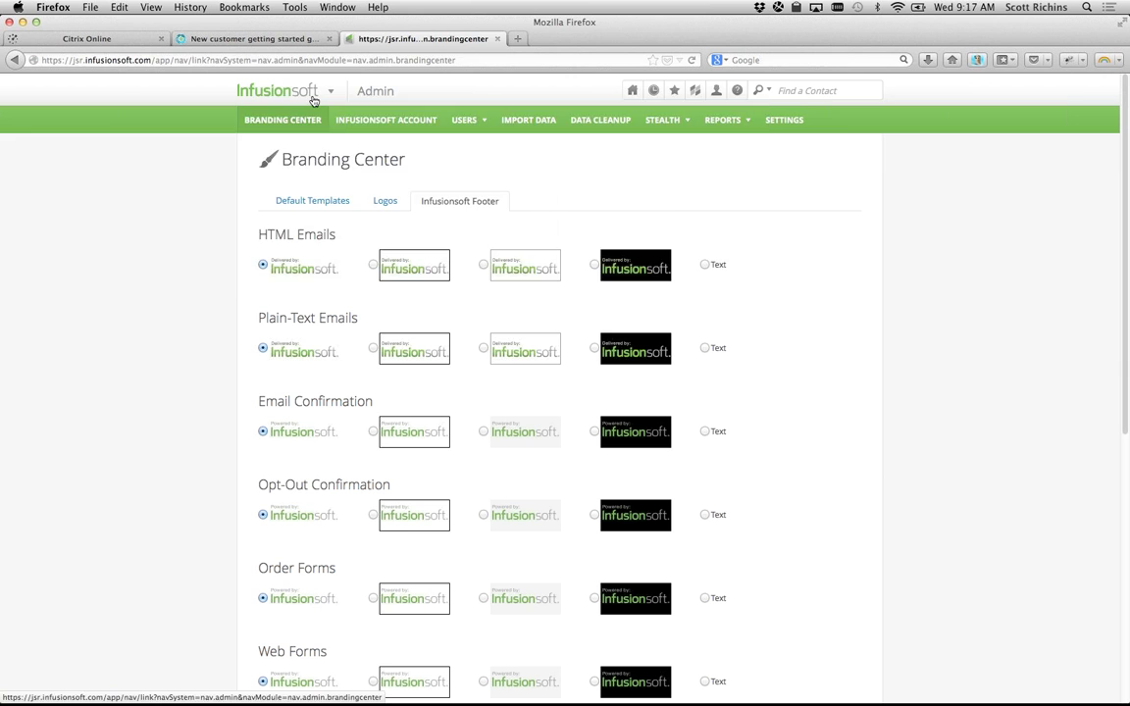
click(281, 90)
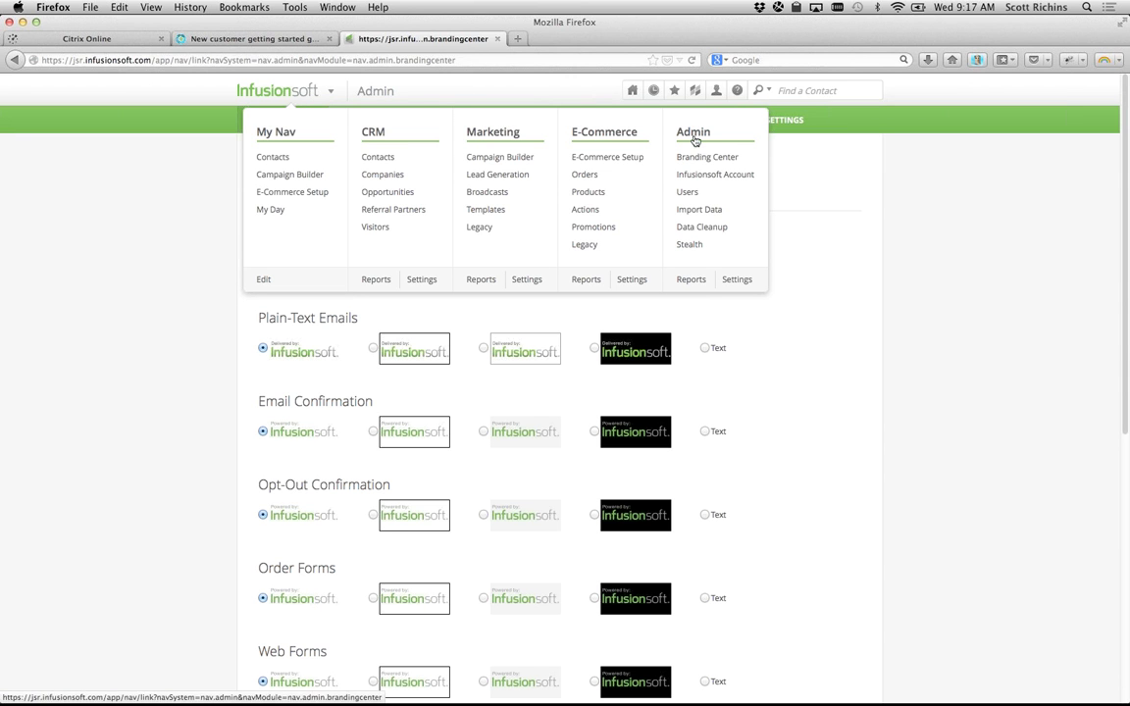
click(726, 192)
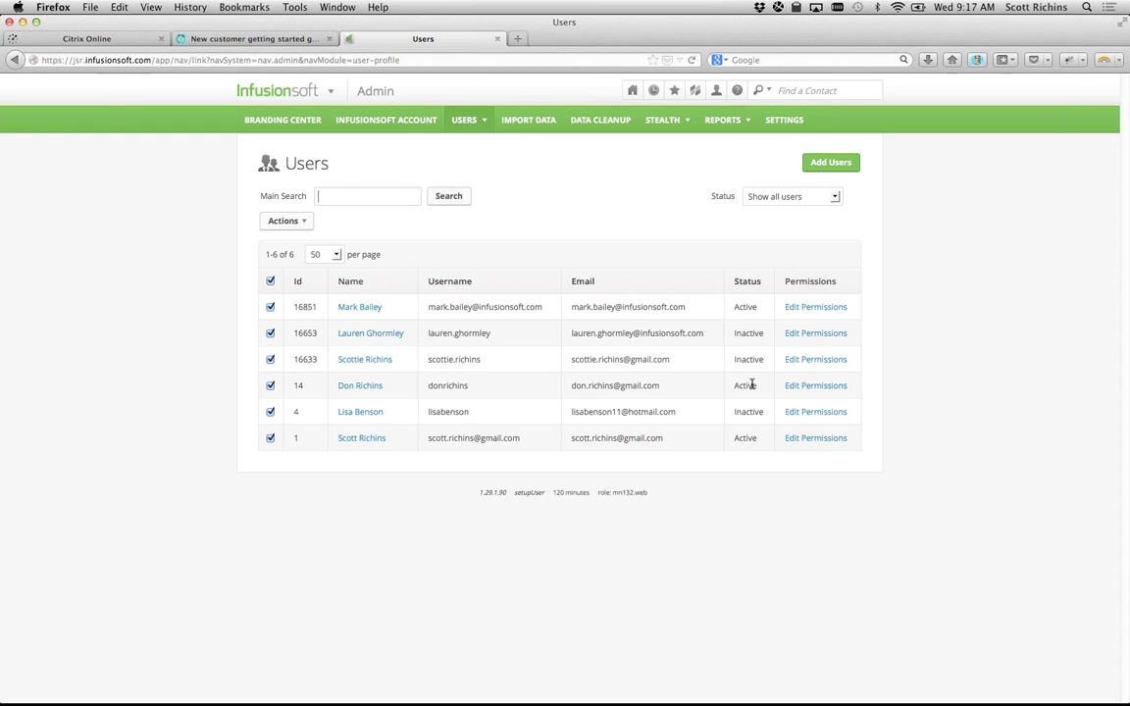
Step: Review the users' Active and Inactive statuses, then open the Add User(s) form
drag(756, 438, 732, 439)
drag(757, 387, 724, 388)
drag(762, 336, 732, 336)
click(386, 558)
click(846, 164)
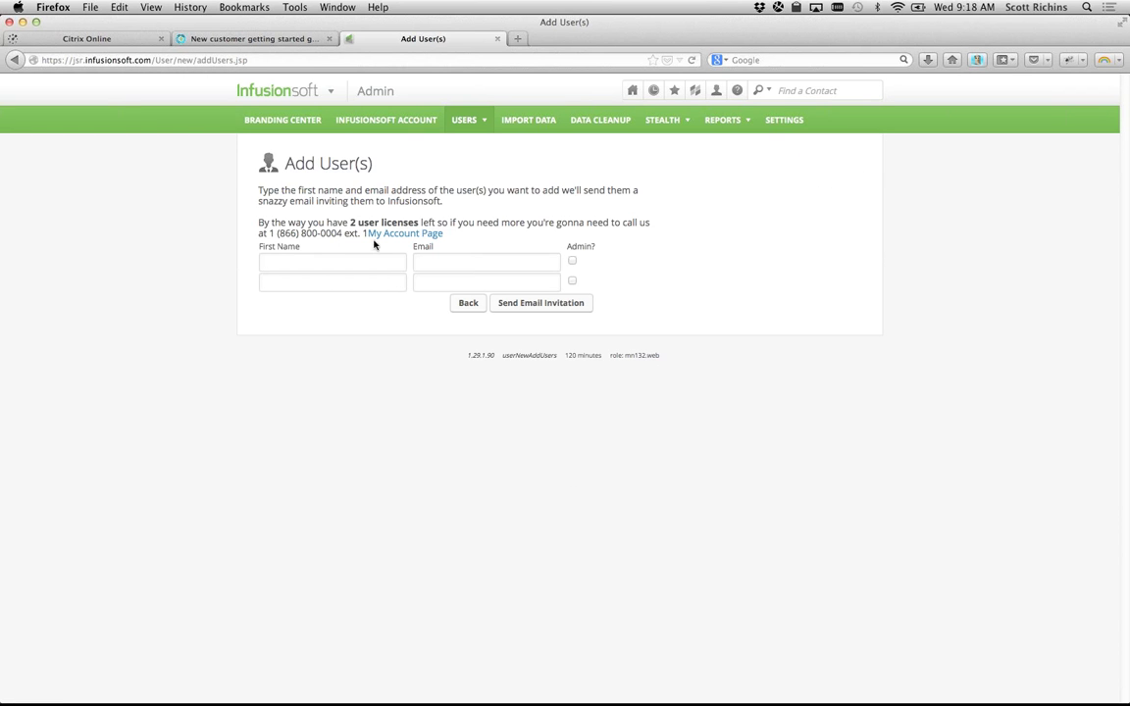
Step: Try the First Name and Email fields and toggle Admin? on and off, noting 2 licenses left
click(342, 256)
click(429, 263)
click(573, 263)
click(573, 263)
drag(350, 223, 421, 223)
click(543, 209)
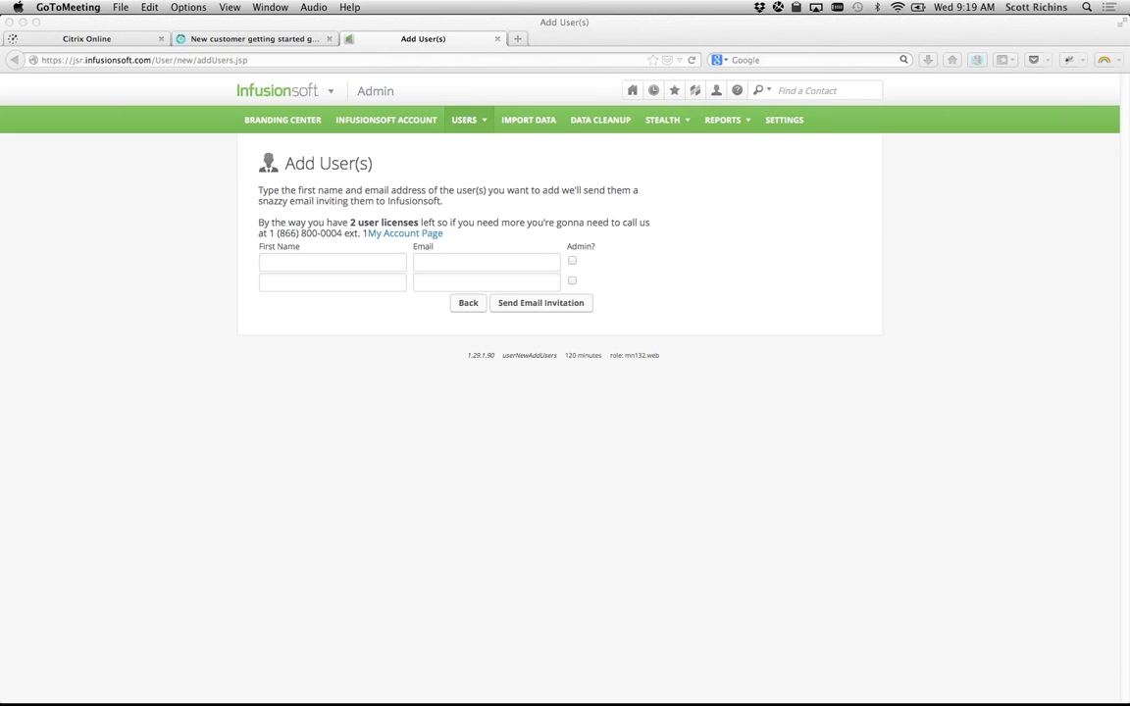
Step: Leave the form empty and go back to the Users list
click(477, 327)
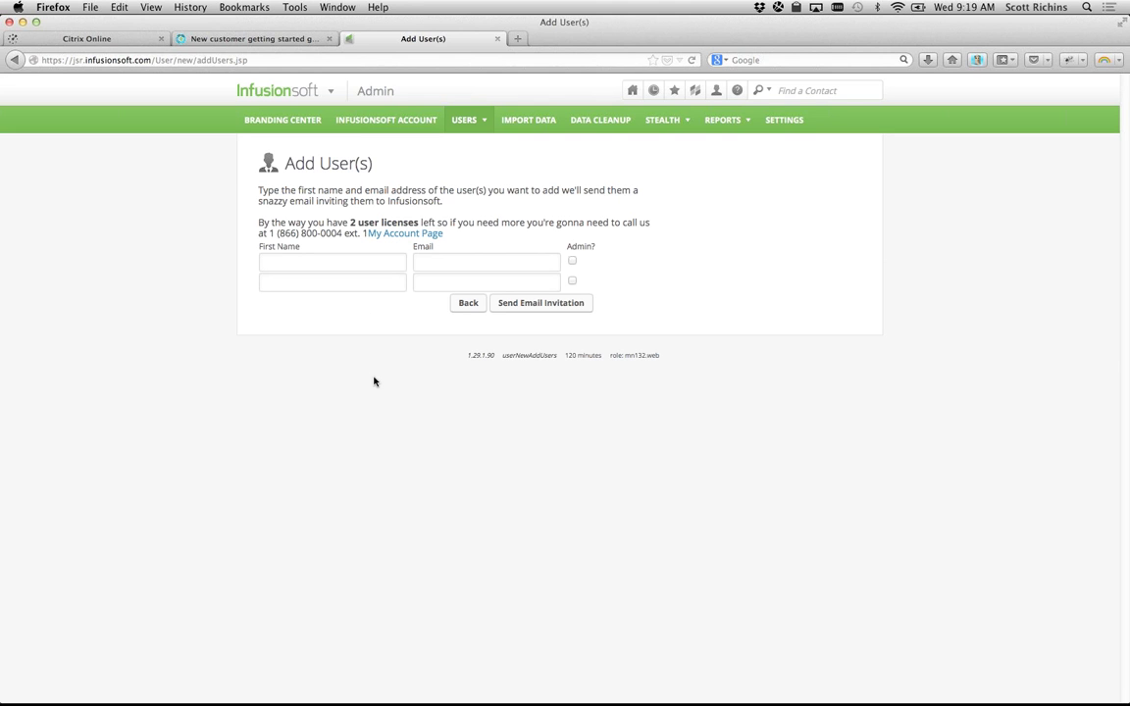
click(333, 258)
click(14, 60)
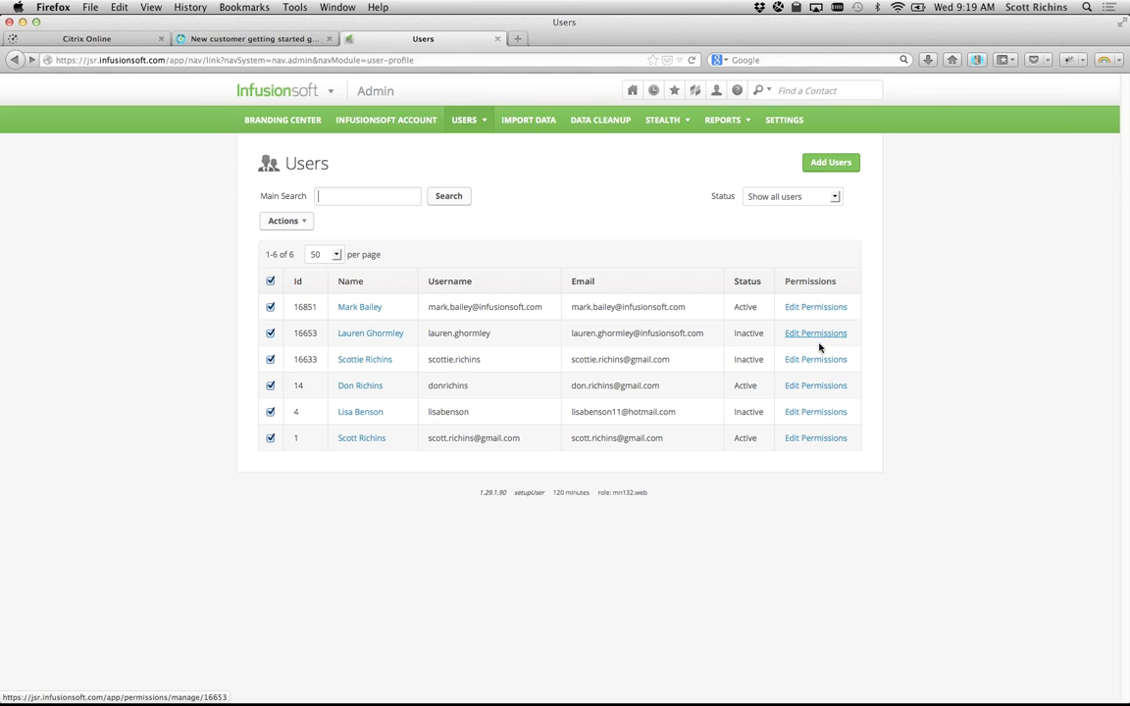
Step: Open Edit Permissions for the fourth user in the Users list
click(819, 386)
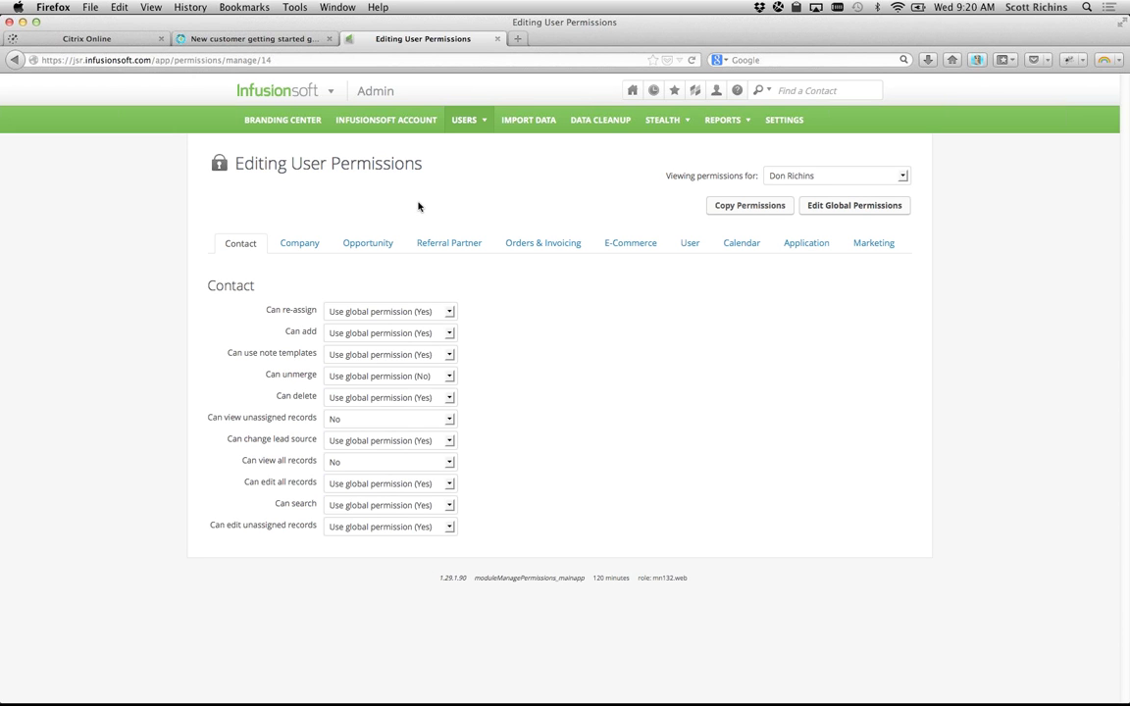
drag(266, 310, 301, 335)
click(301, 335)
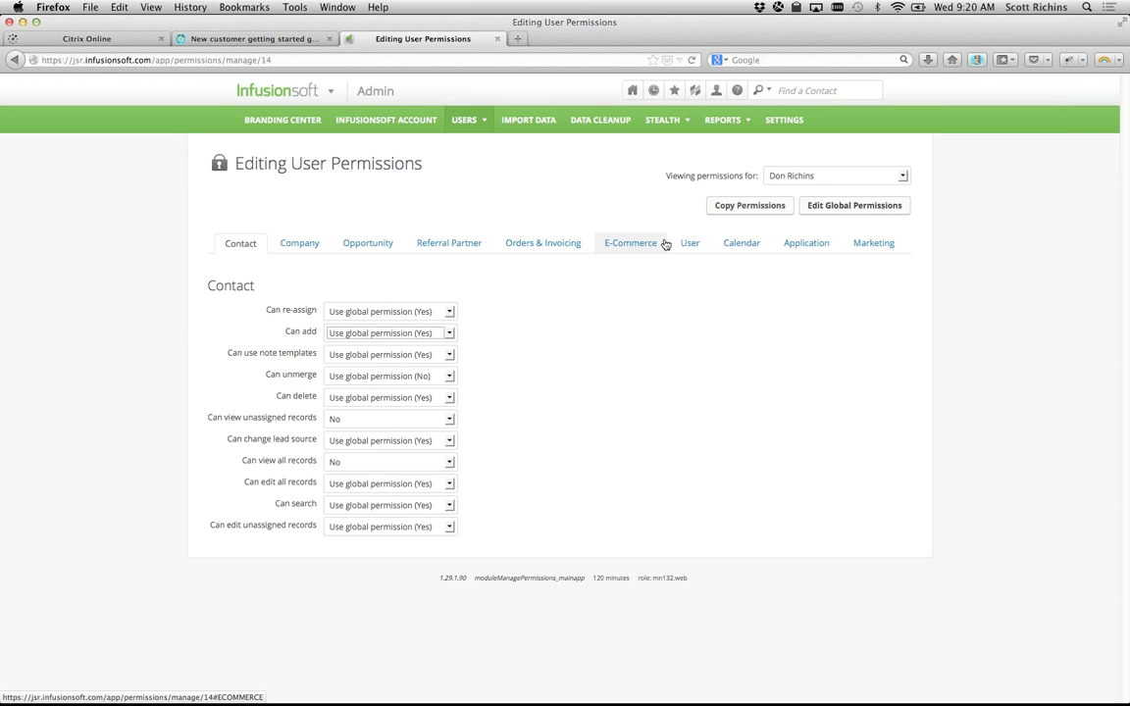
Step: Show the user's Marketing permissions, reviewing Campaign (Legacy), Email and Follow-up Sequence sections
click(879, 242)
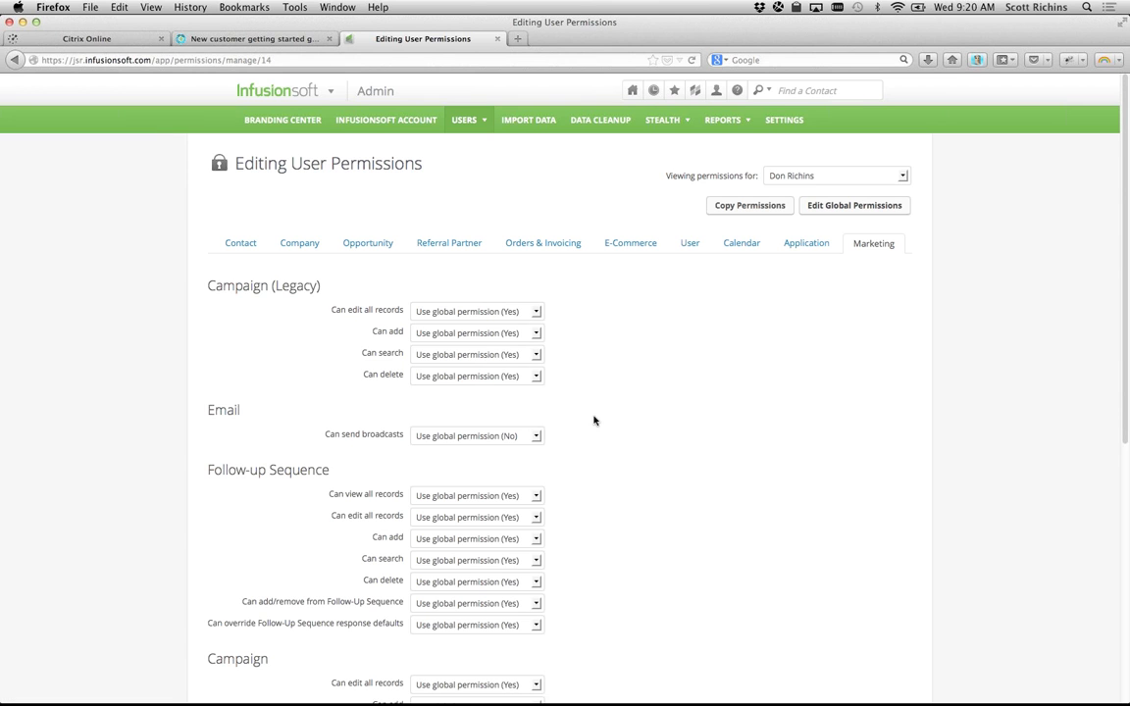
scroll(594, 420, down, 5)
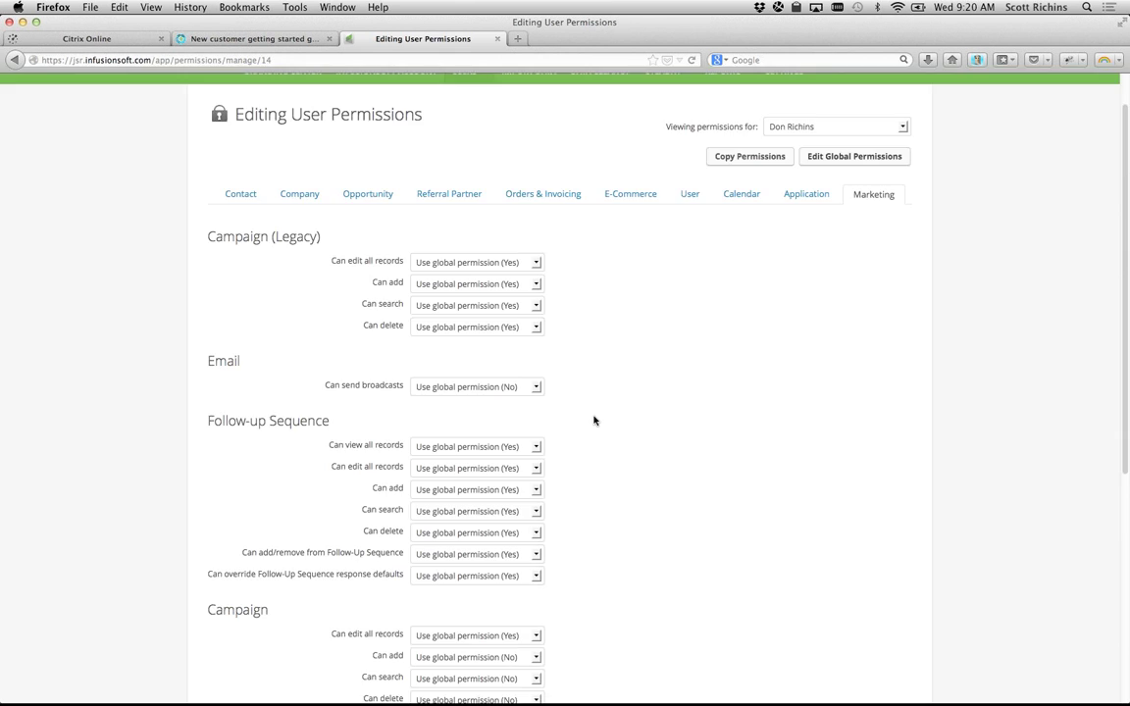
scroll(594, 420, down, 2)
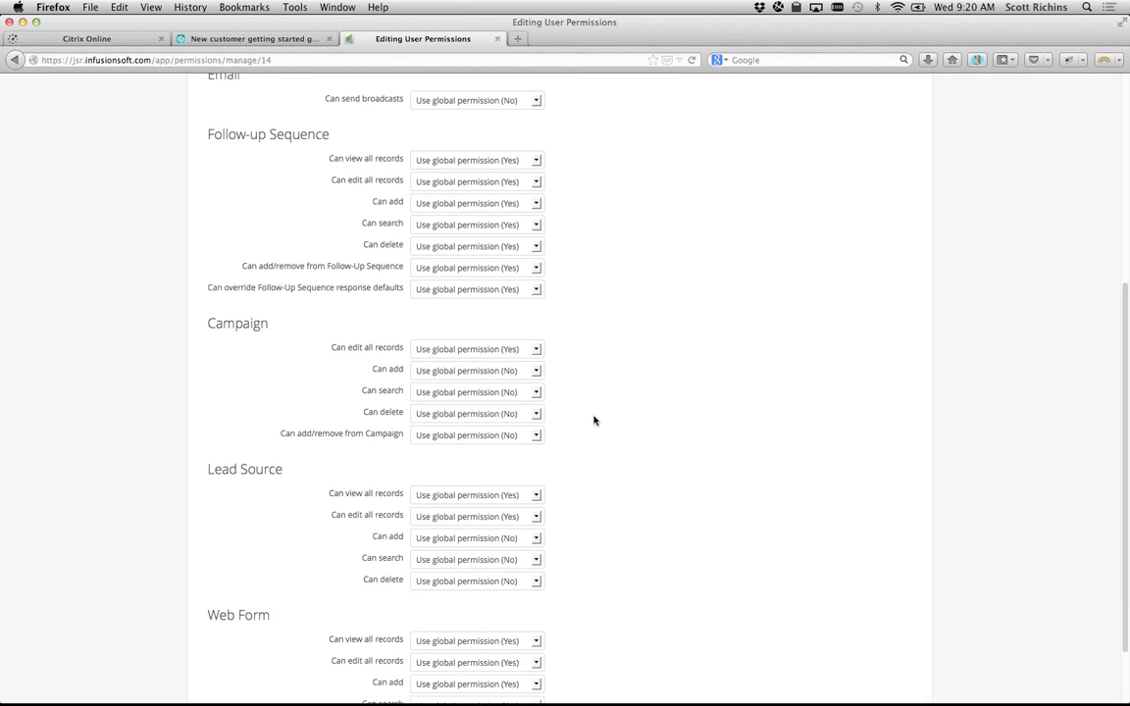
scroll(594, 420, up, 7)
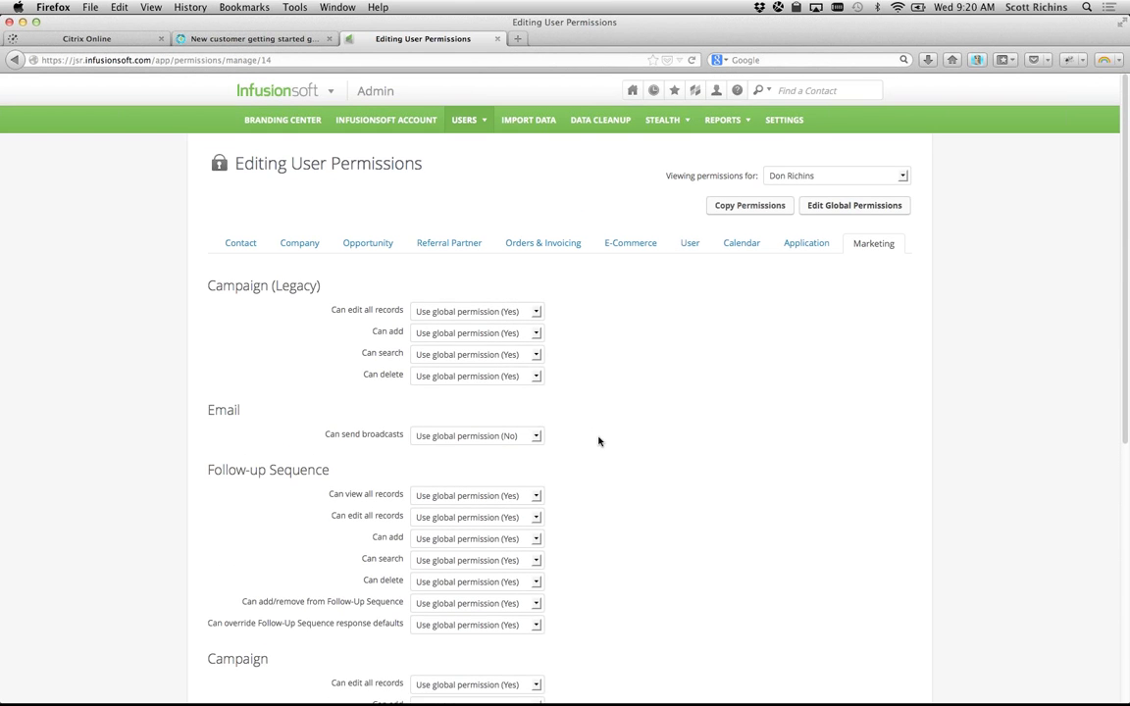
scroll(599, 441, down, 1)
drag(365, 438, 403, 438)
click(333, 413)
drag(333, 414, 196, 412)
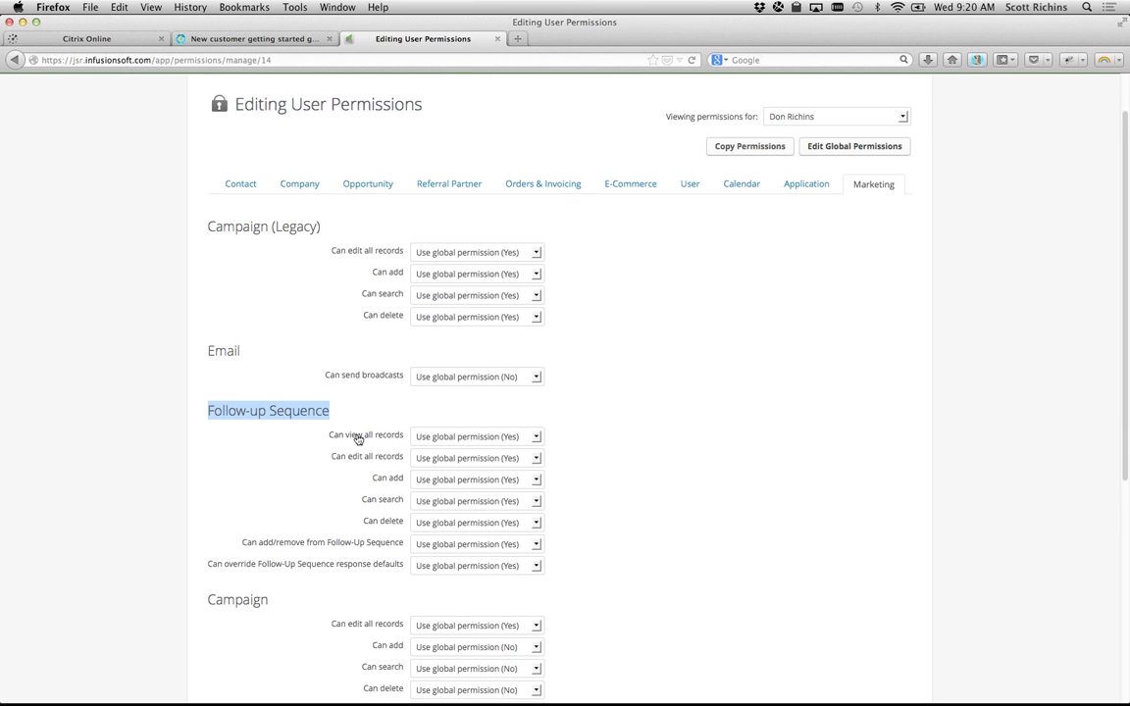
drag(335, 413, 204, 413)
Step: Scroll down to the Campaign section, then return to the Contact permissions
scroll(235, 467, down, 3)
drag(270, 437, 212, 461)
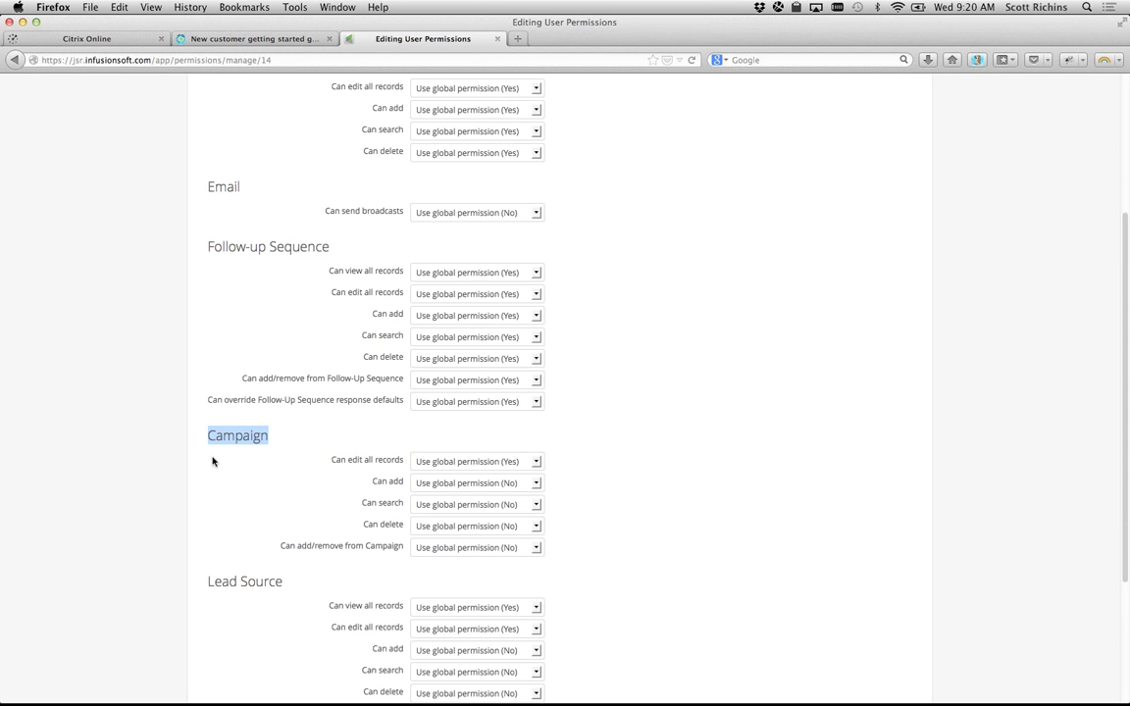
scroll(411, 428, up, 4)
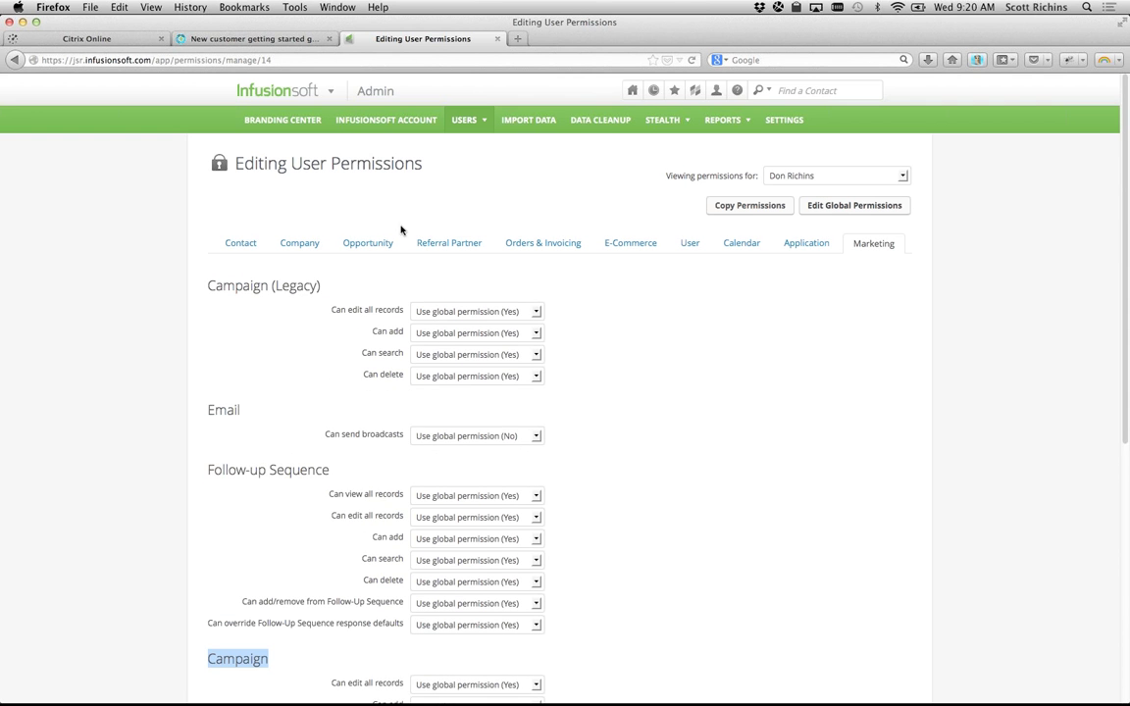
click(255, 243)
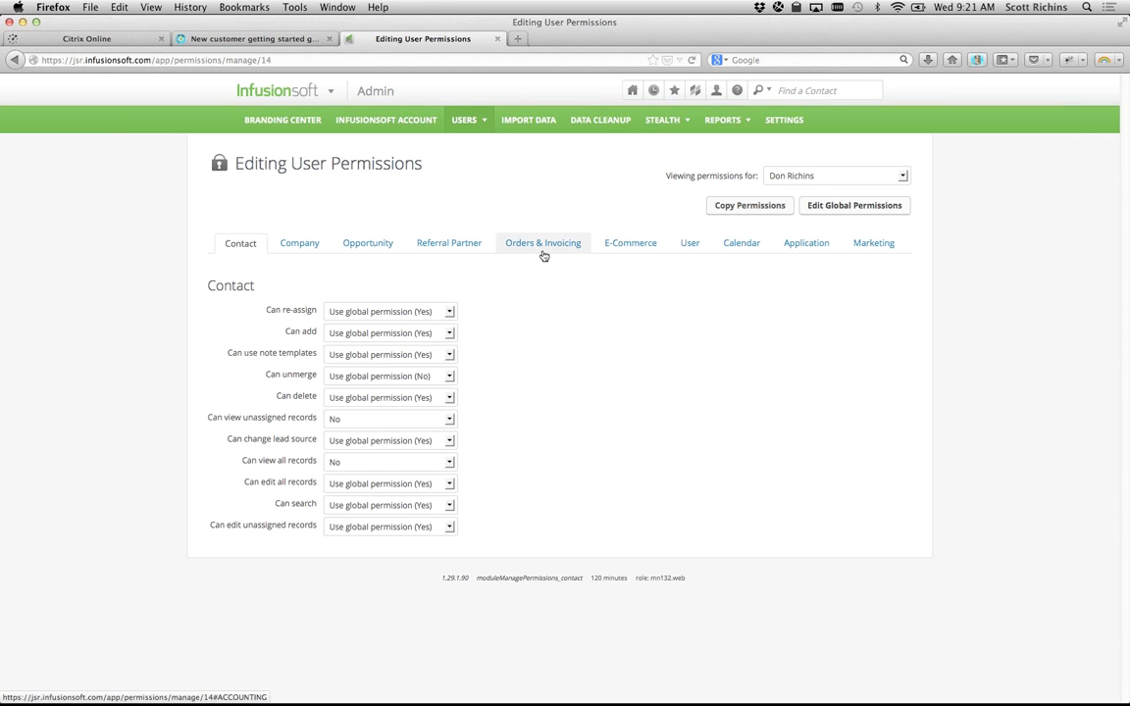
Step: Open the Can re-assign dropdown and close it, leaving Use global permission (Yes)
click(370, 314)
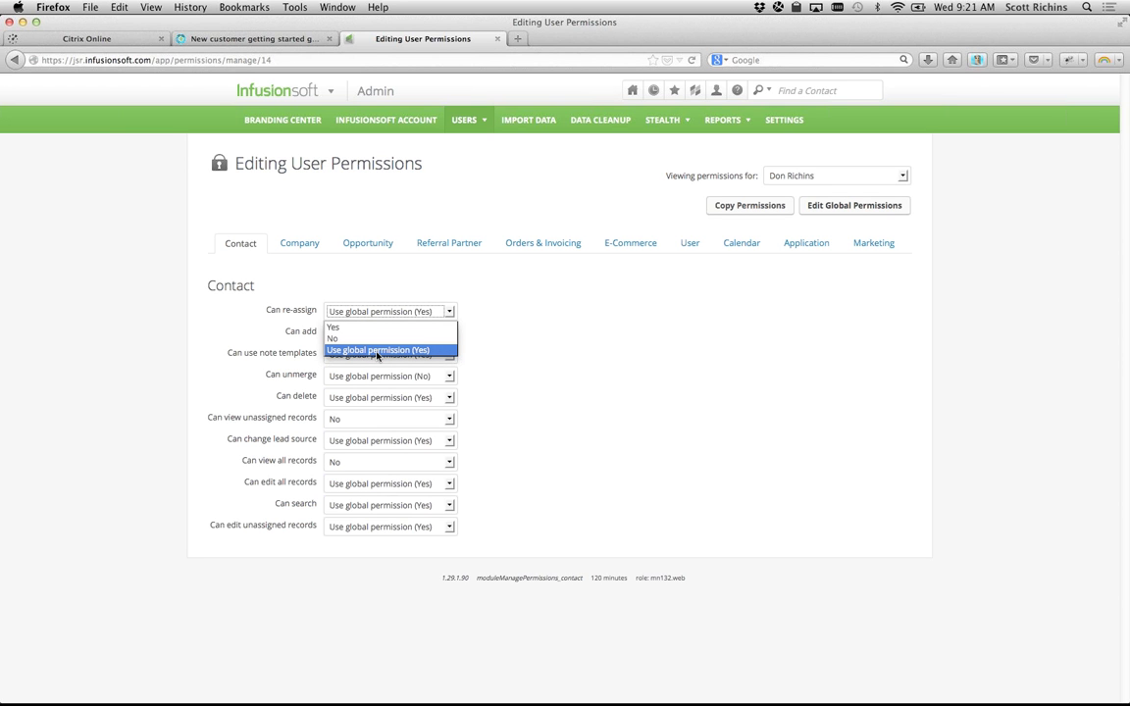
click(499, 355)
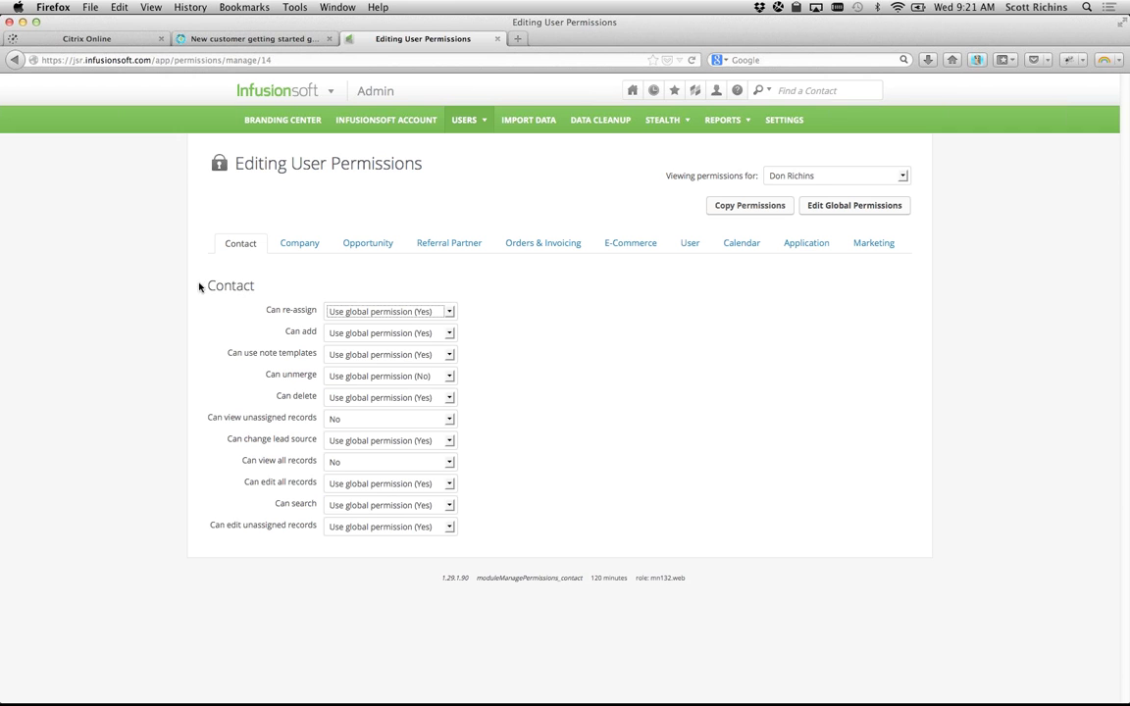
drag(192, 287, 271, 286)
click(272, 287)
drag(229, 159, 424, 172)
click(407, 163)
Step: Switch back to the getting started guide and review setup steps 1 through 5
key(ctrl+shift+Tab)
scroll(322, 317, up, 10)
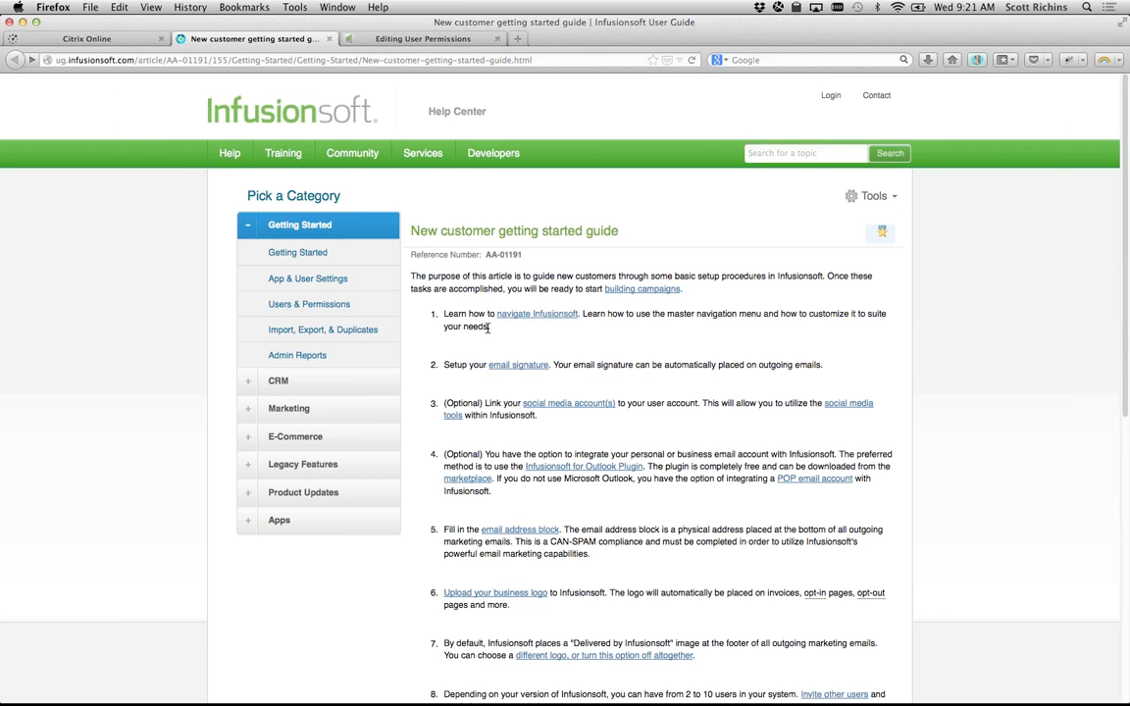
scroll(481, 329, down, 2)
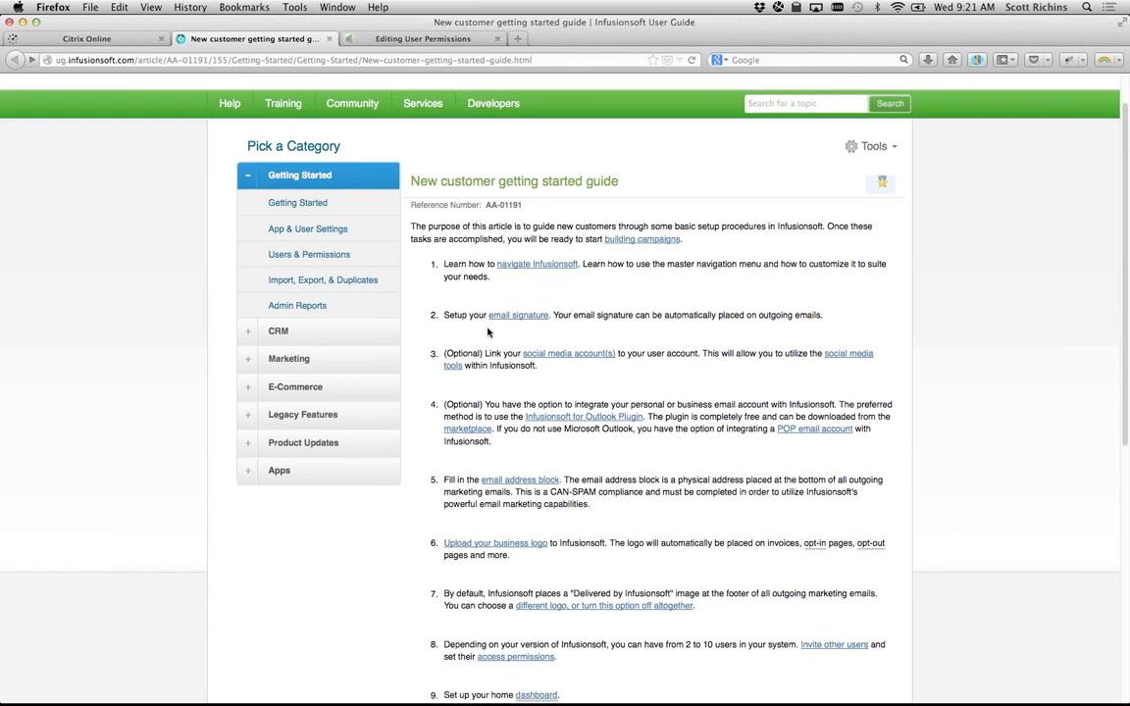
triple_click(443, 310)
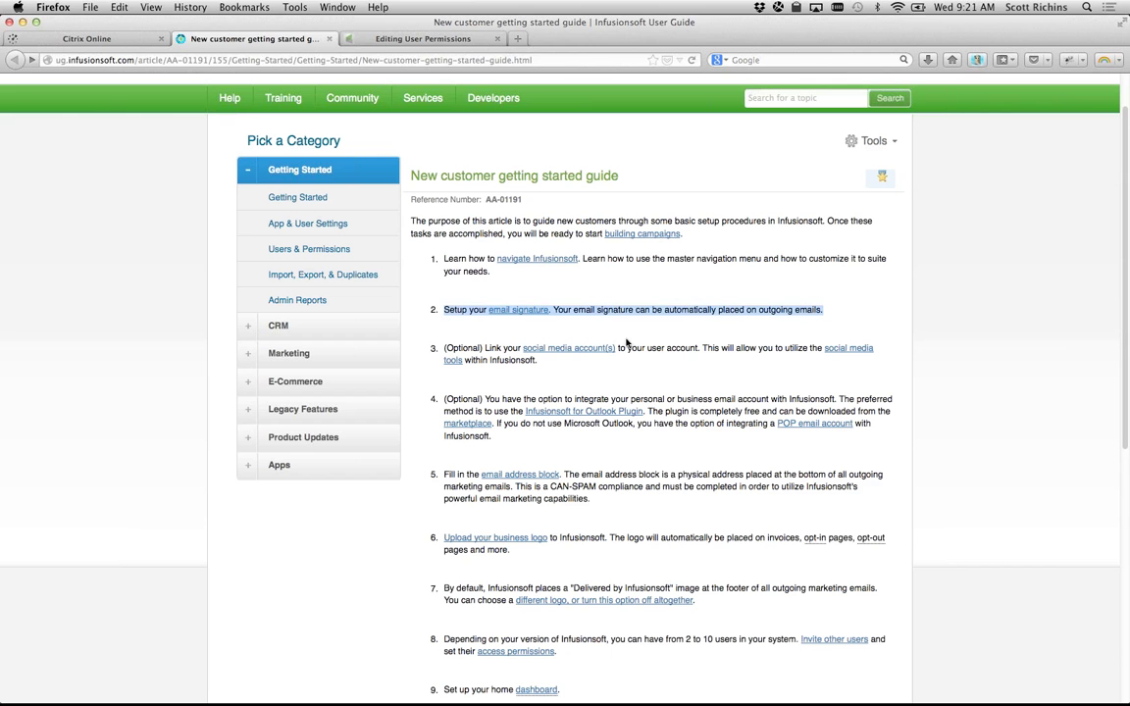
click(826, 318)
scroll(826, 319, down, 3)
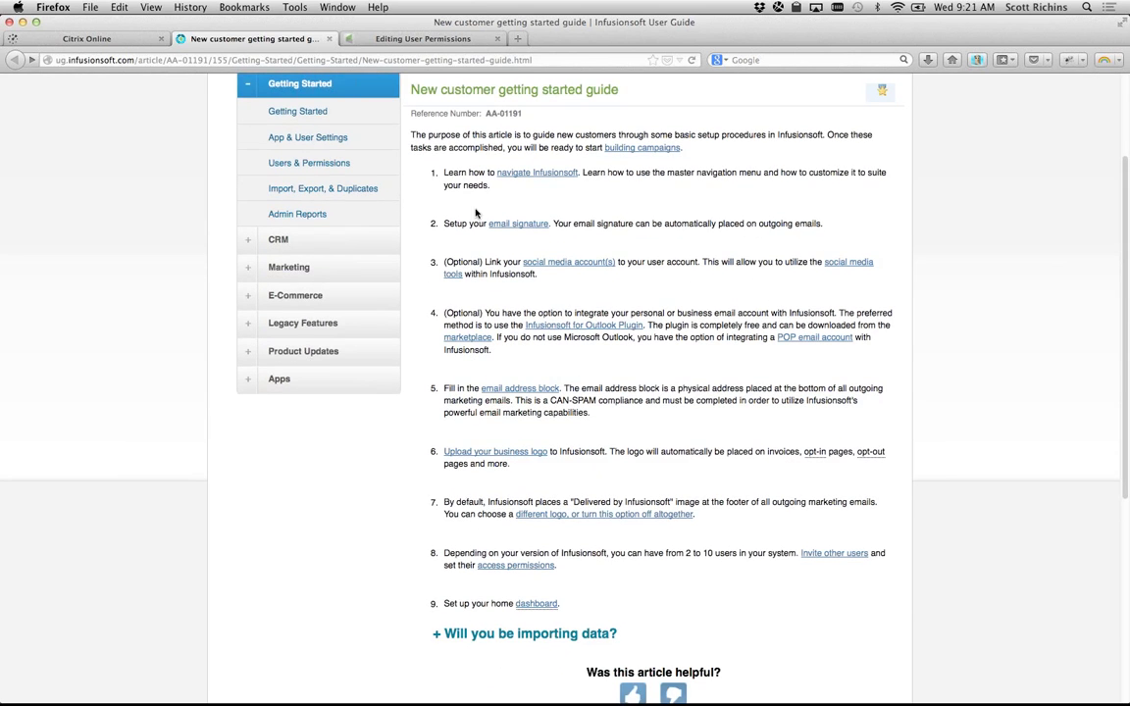
drag(441, 262, 564, 307)
click(509, 275)
drag(444, 173, 556, 510)
click(616, 567)
Step: Expand 'Will you be importing data?' to reveal steps 10–15, then scroll back to the top
scroll(616, 568, down, 5)
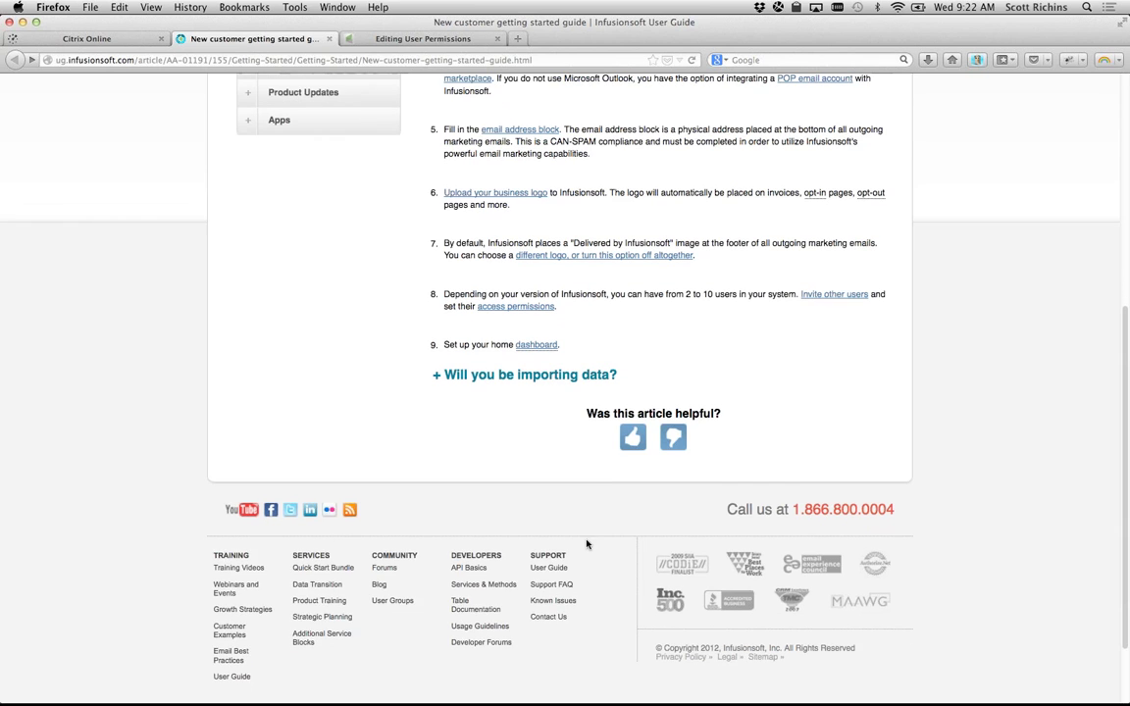
click(438, 373)
scroll(459, 393, down, 2)
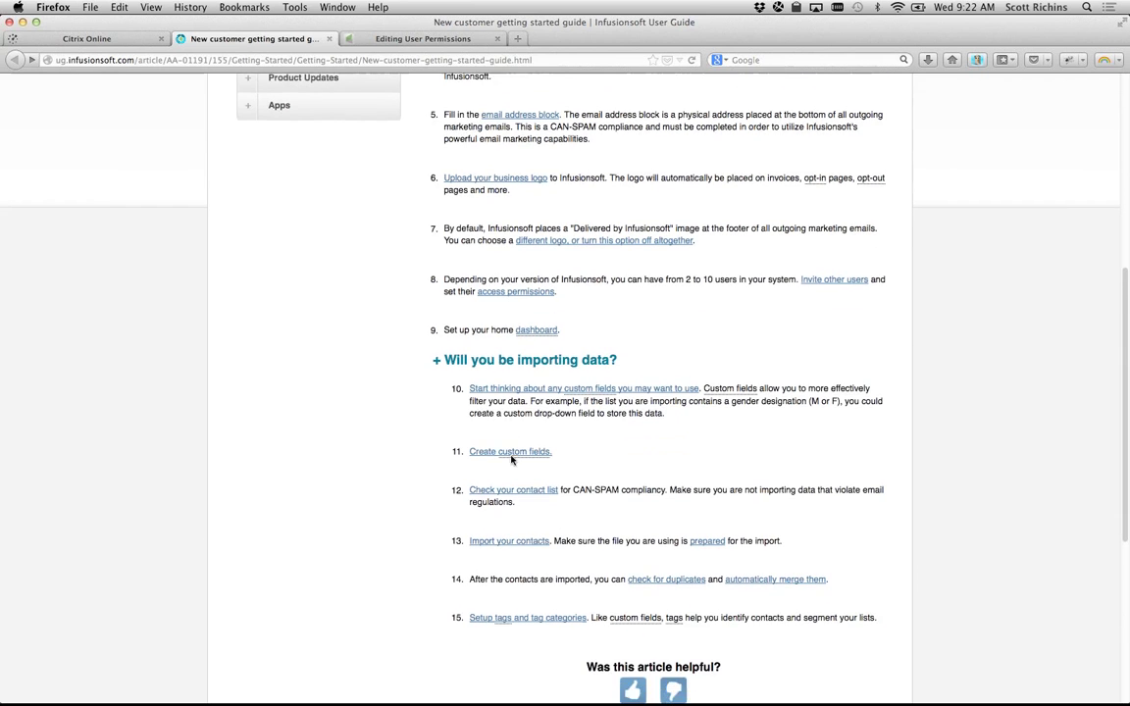
drag(410, 332, 783, 574)
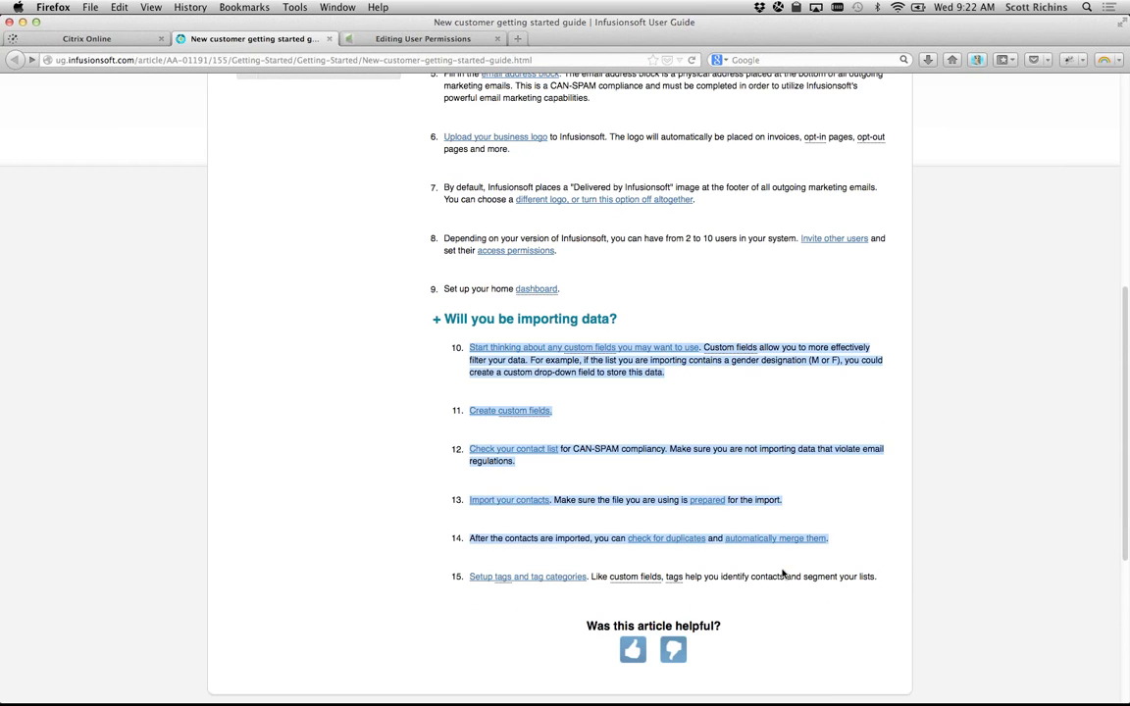
click(839, 601)
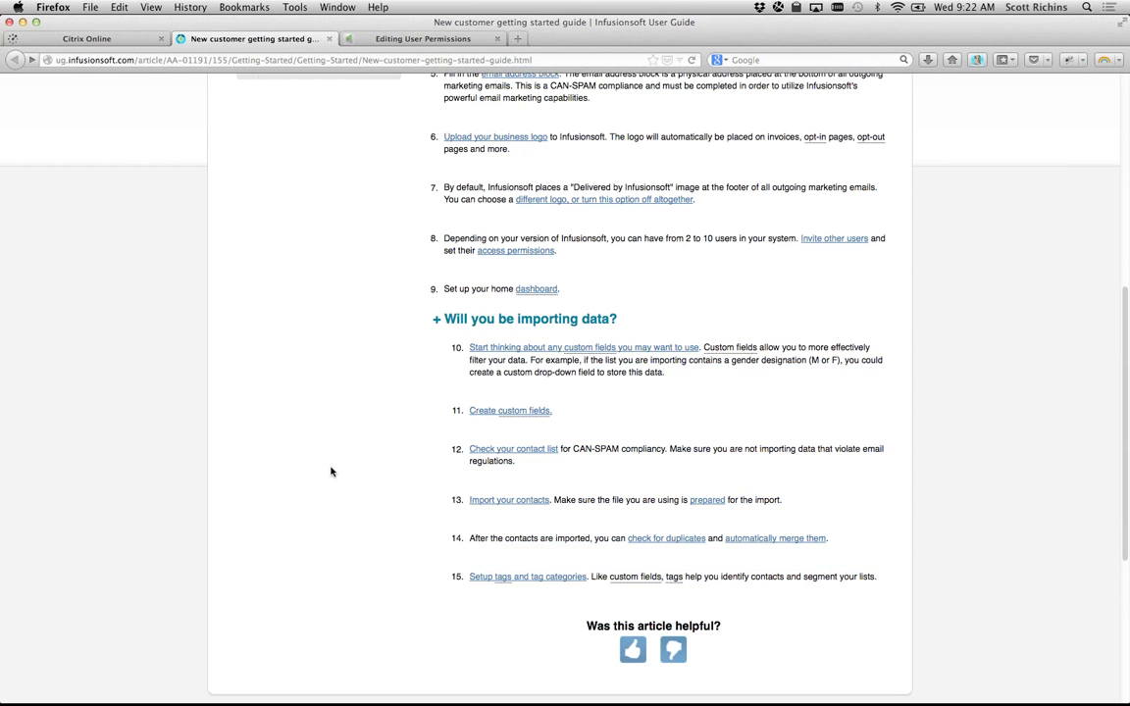
scroll(330, 471, up, 6)
scroll(331, 472, up, 4)
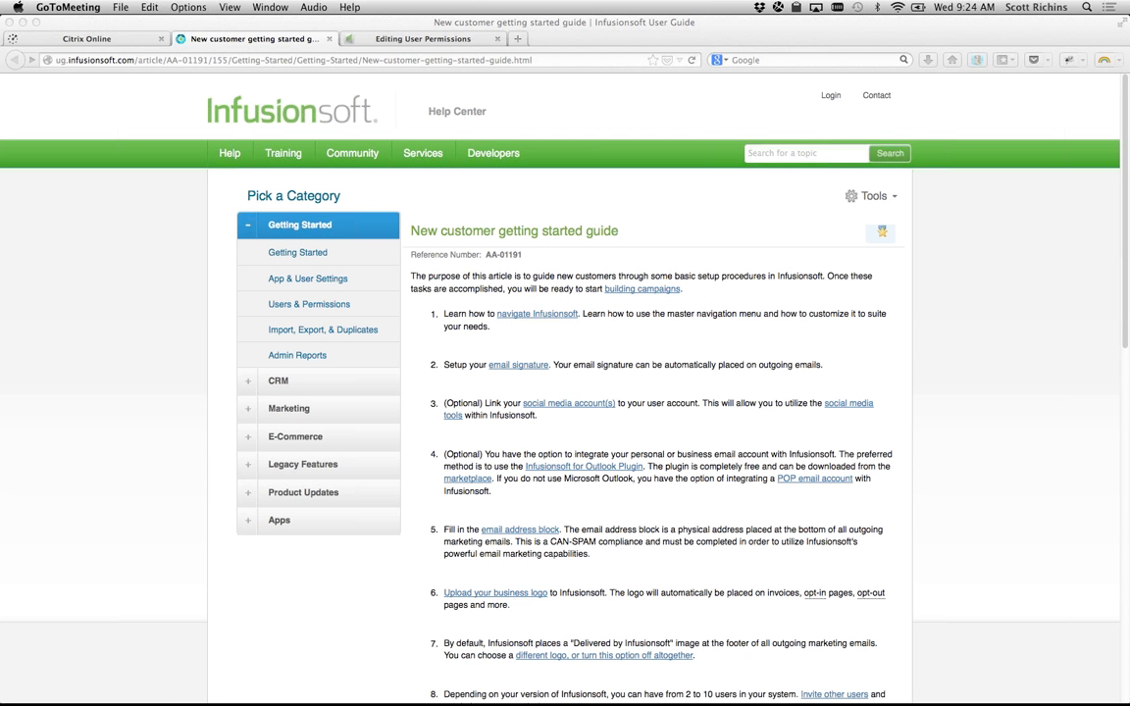
text(category)
key(Return)
Step: Return to the Editing User Permissions page and open the main navigation menu at Admin
click(427, 32)
click(427, 36)
click(269, 98)
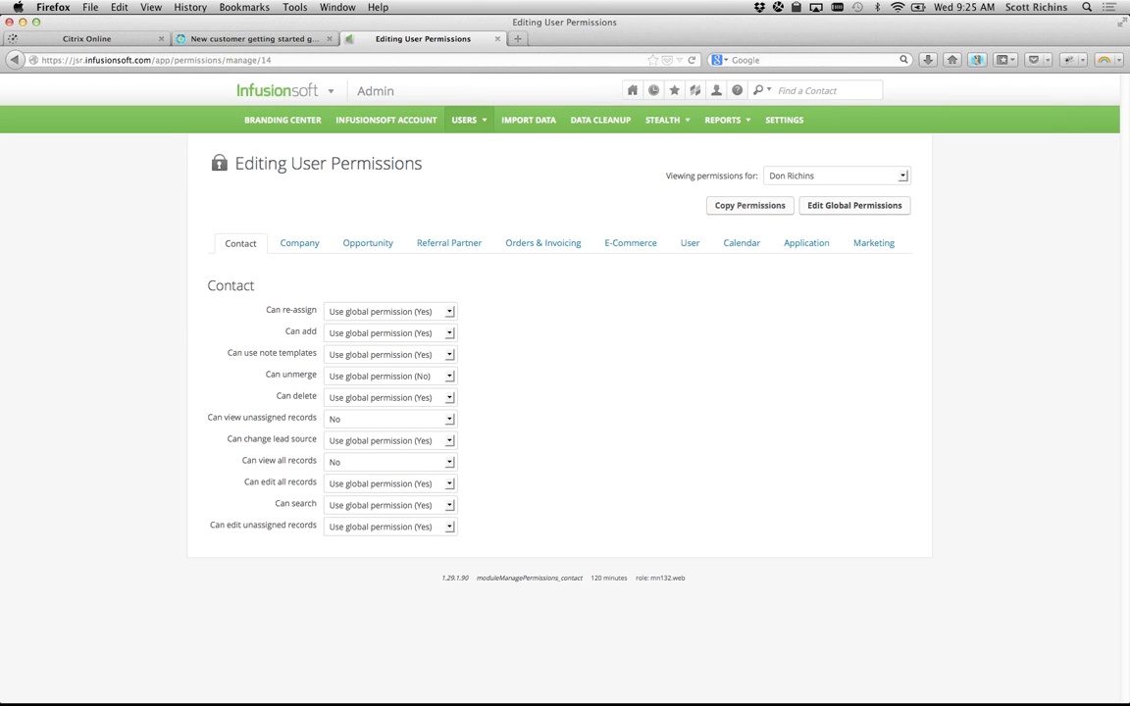
key(super+Tab)
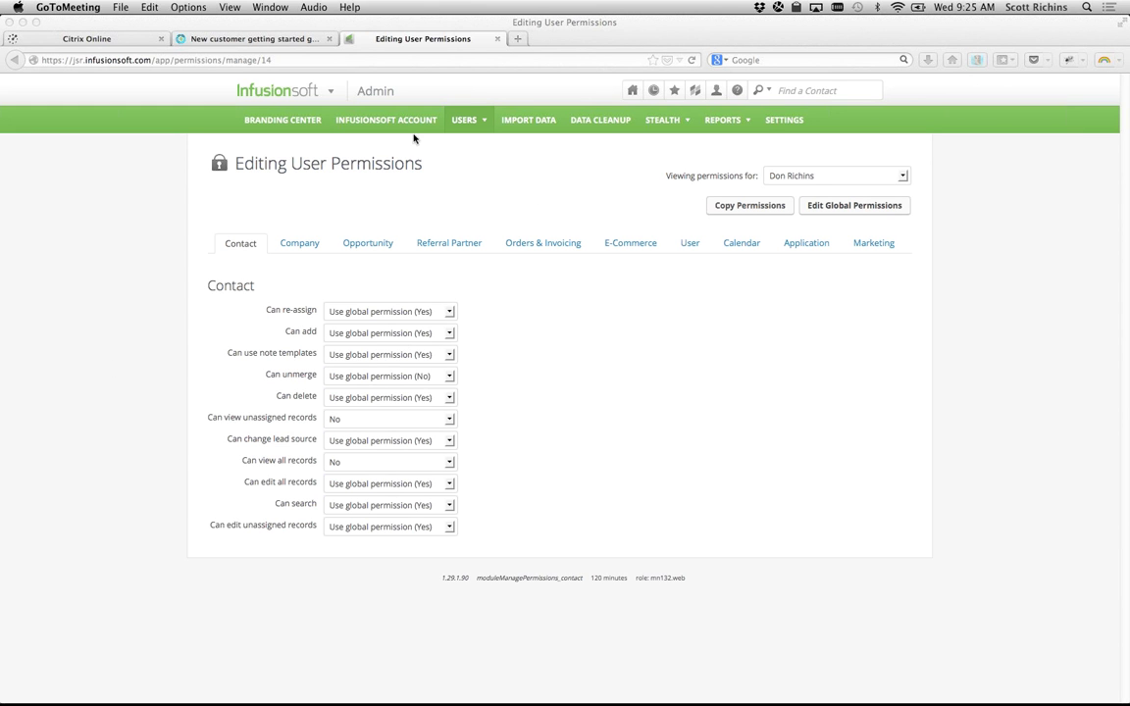
click(269, 91)
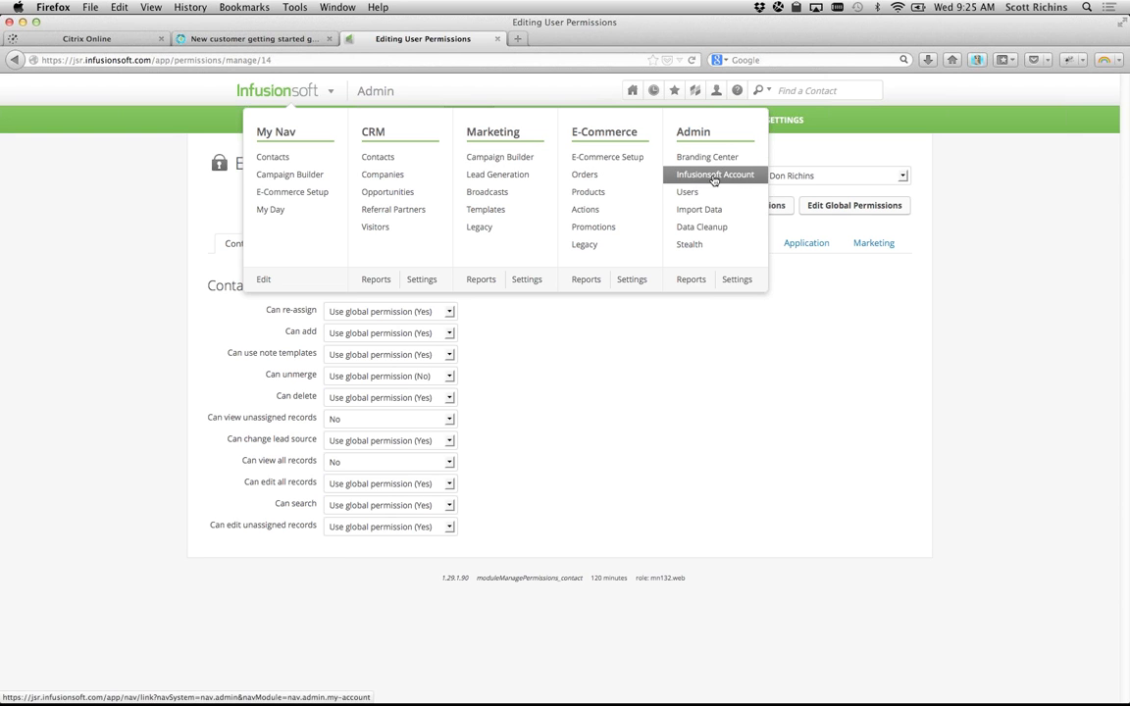
Step: Go to Admin > Users and open the account owner's own user record
click(682, 192)
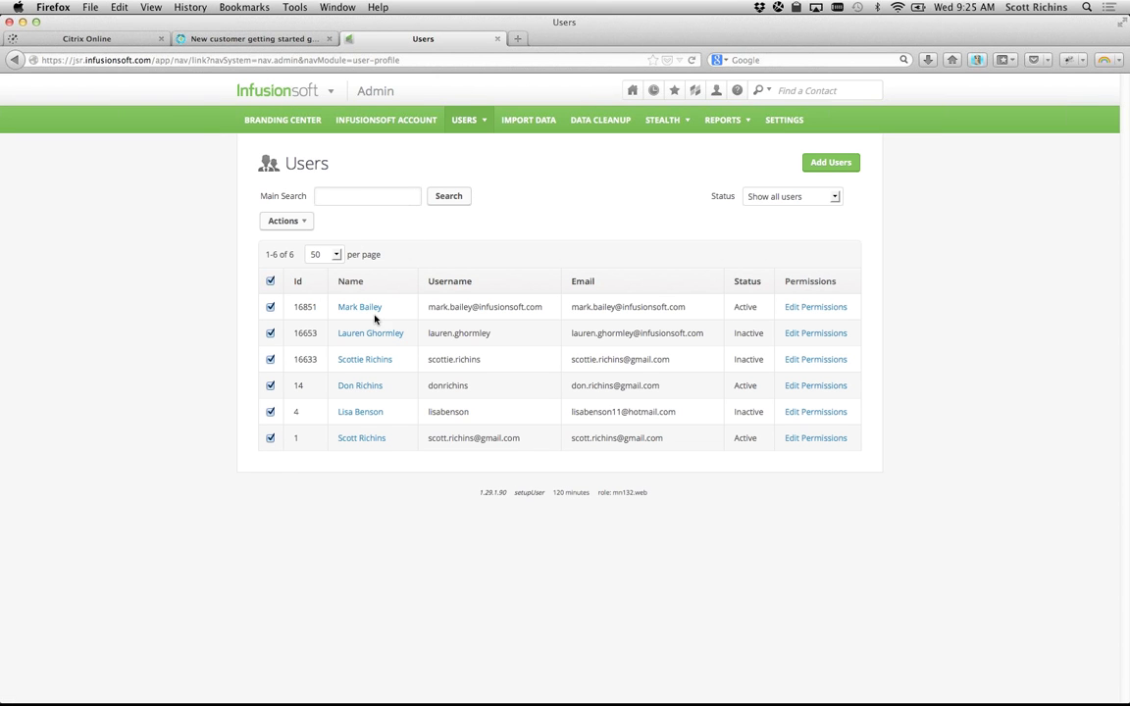
click(364, 438)
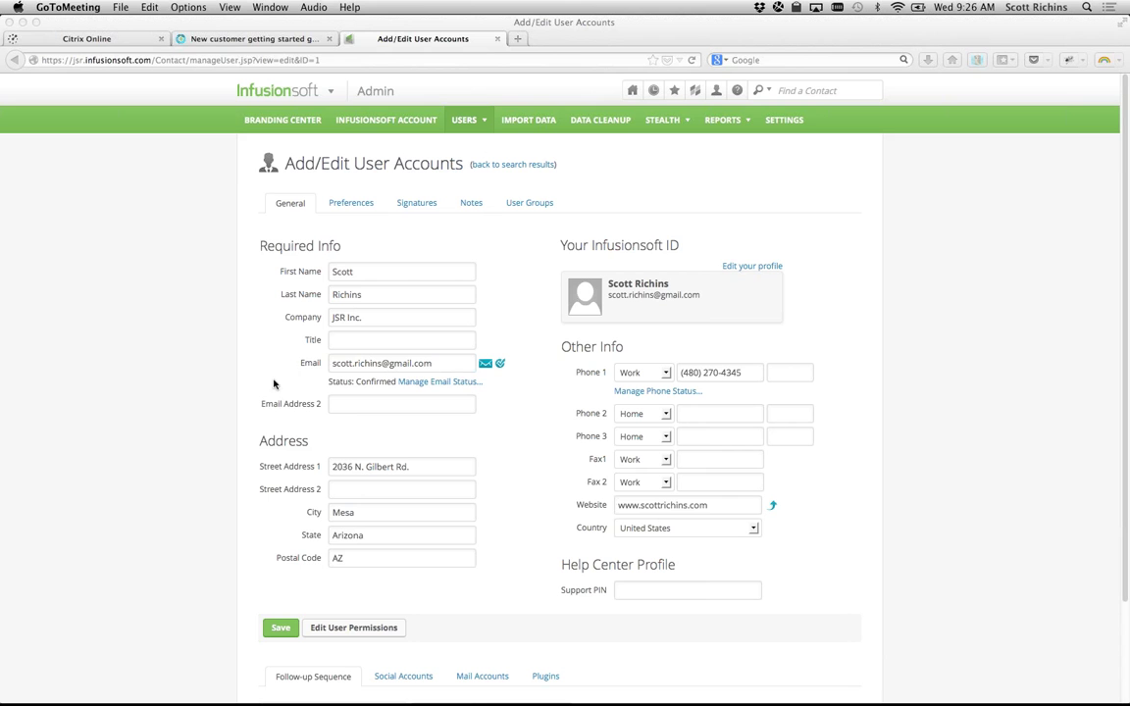
Step: Show the user record's Preferences tab, highlighting its Login settings
click(344, 203)
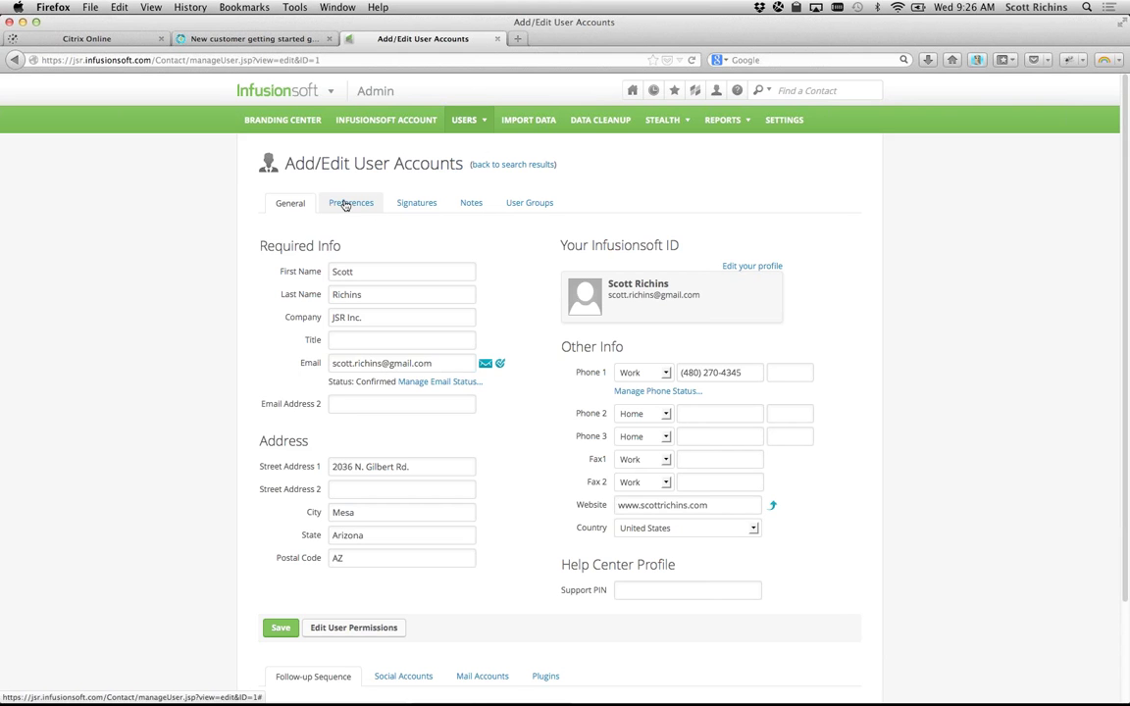
click(339, 208)
drag(269, 259, 573, 309)
click(329, 262)
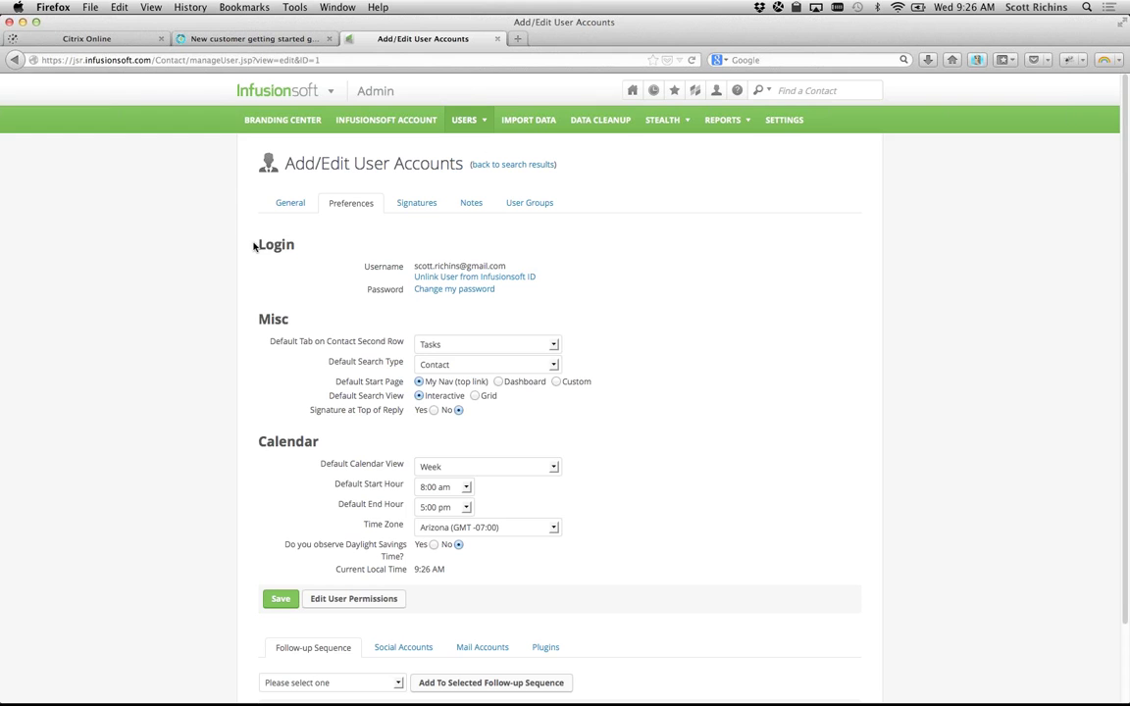
drag(257, 245, 307, 251)
click(305, 250)
drag(254, 245, 539, 293)
click(578, 308)
drag(360, 266, 377, 292)
click(918, 243)
click(739, 90)
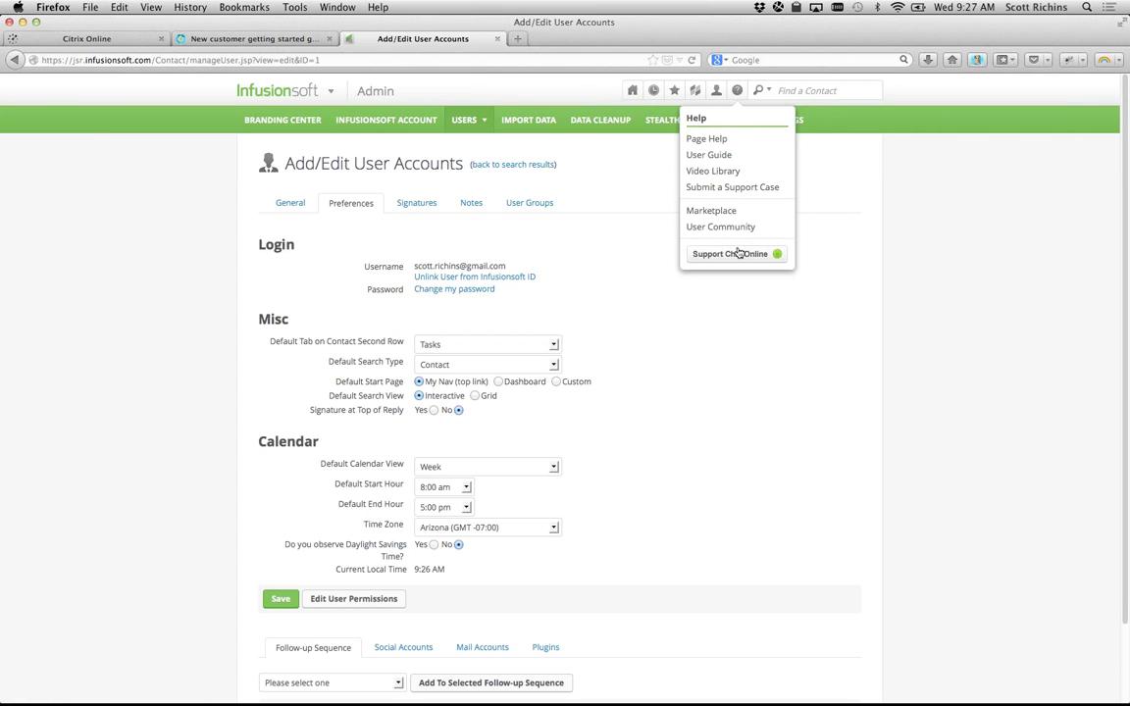
Step: Highlight the Grid search view preference, then scroll the Preferences page down and back
double_click(726, 394)
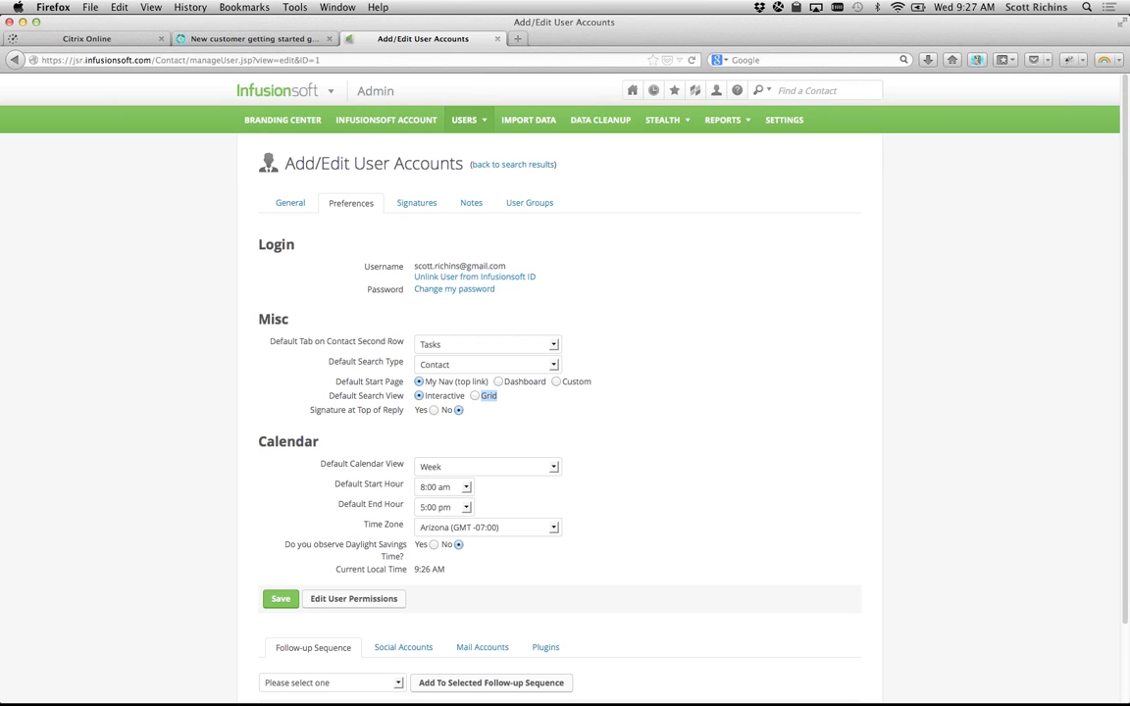
key(super+Tab)
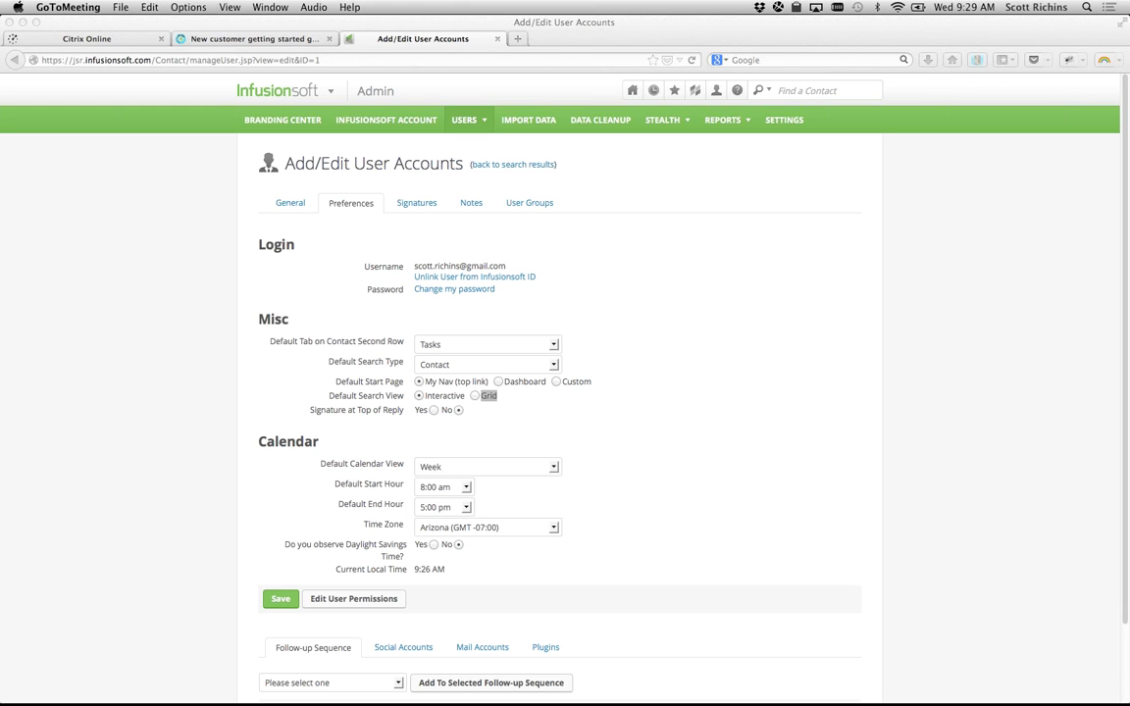
scroll(245, 538, down, 2)
scroll(245, 538, up, 2)
Step: Go back to the user search results and open another user's account details on the General tab
click(486, 165)
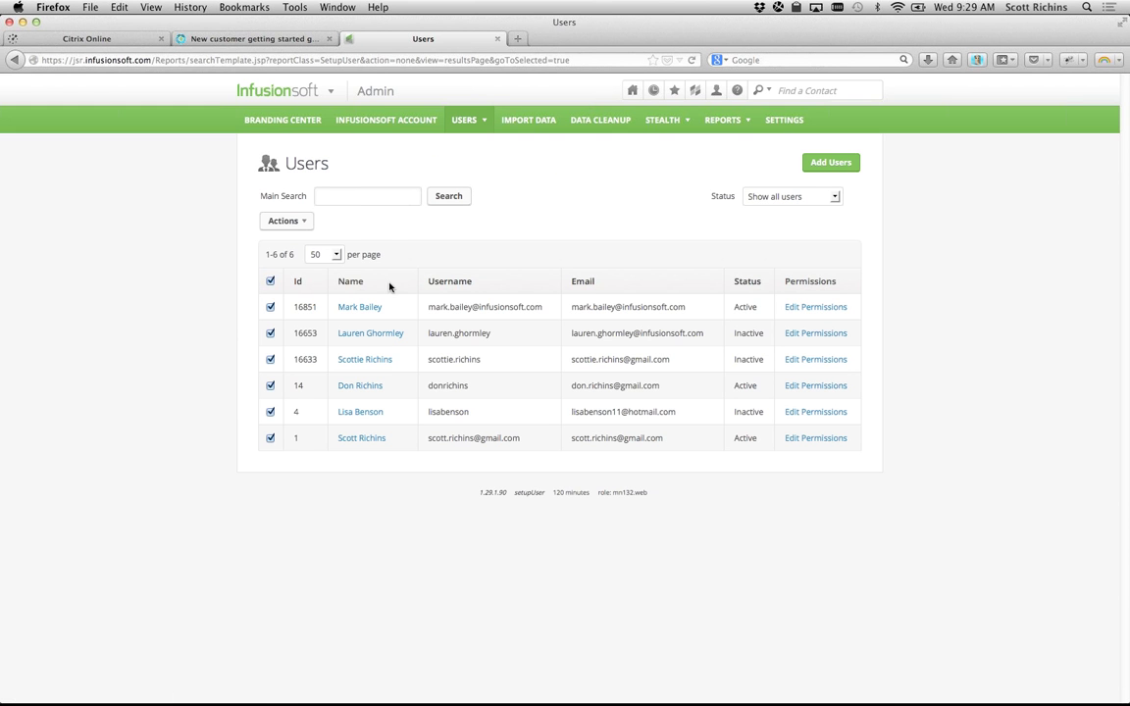
click(369, 307)
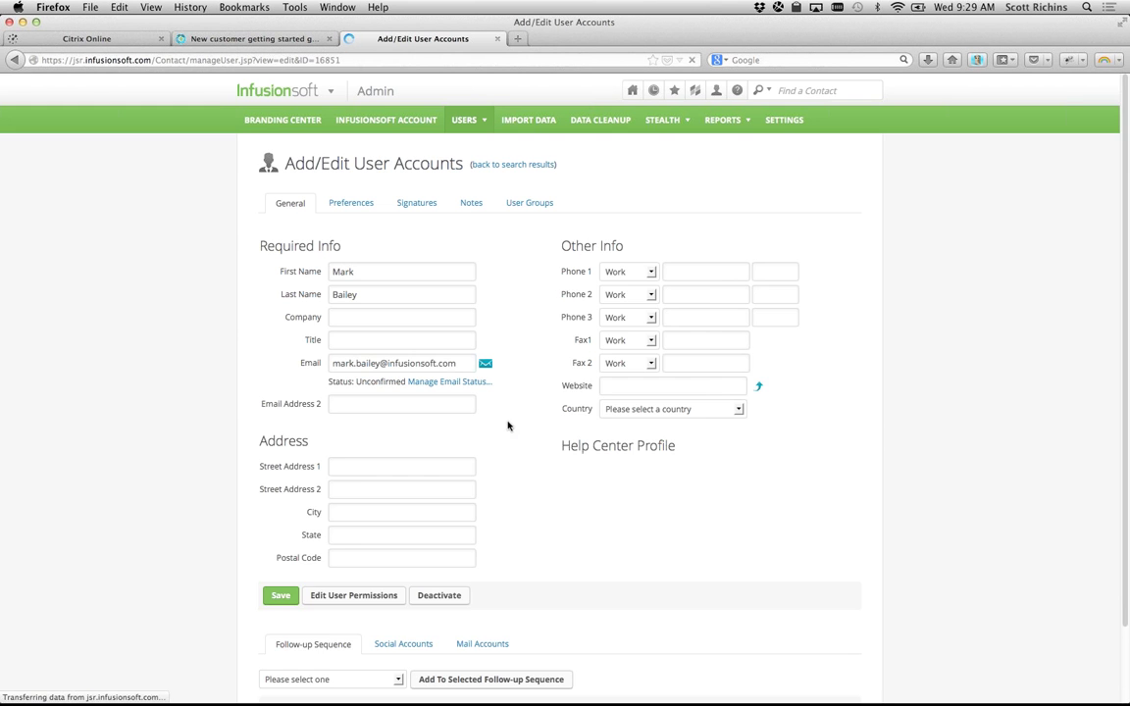
scroll(520, 497, down, 1)
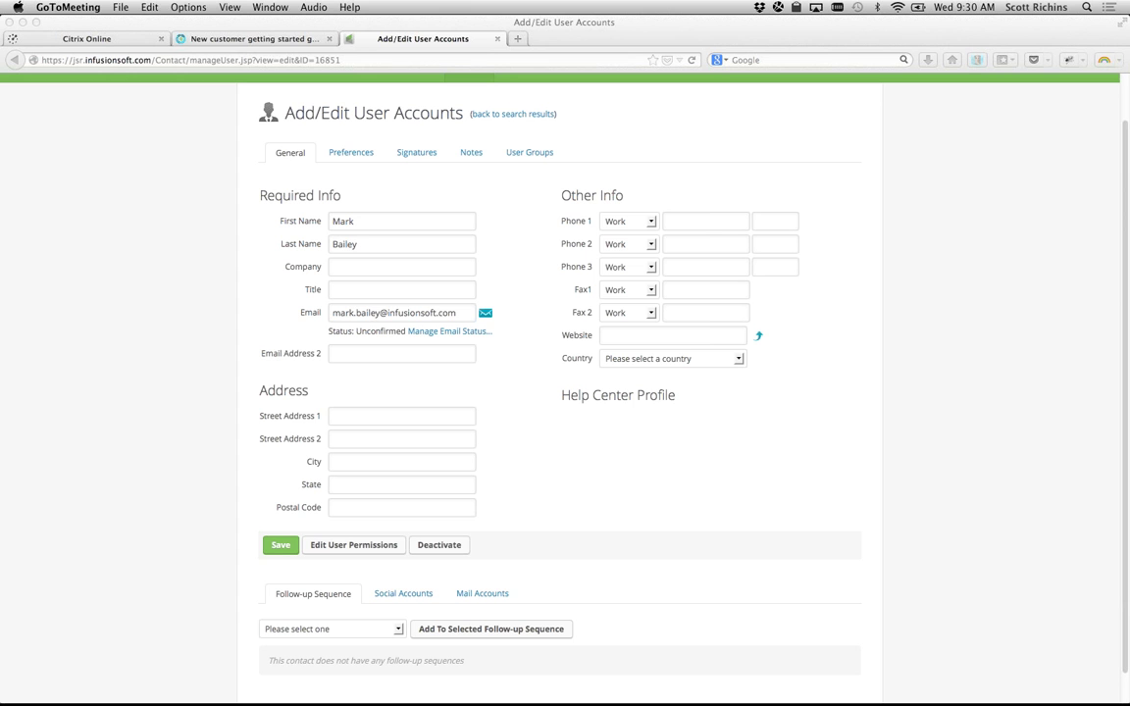
click(159, 187)
scroll(162, 187, up, 2)
mouse_move(632, 92)
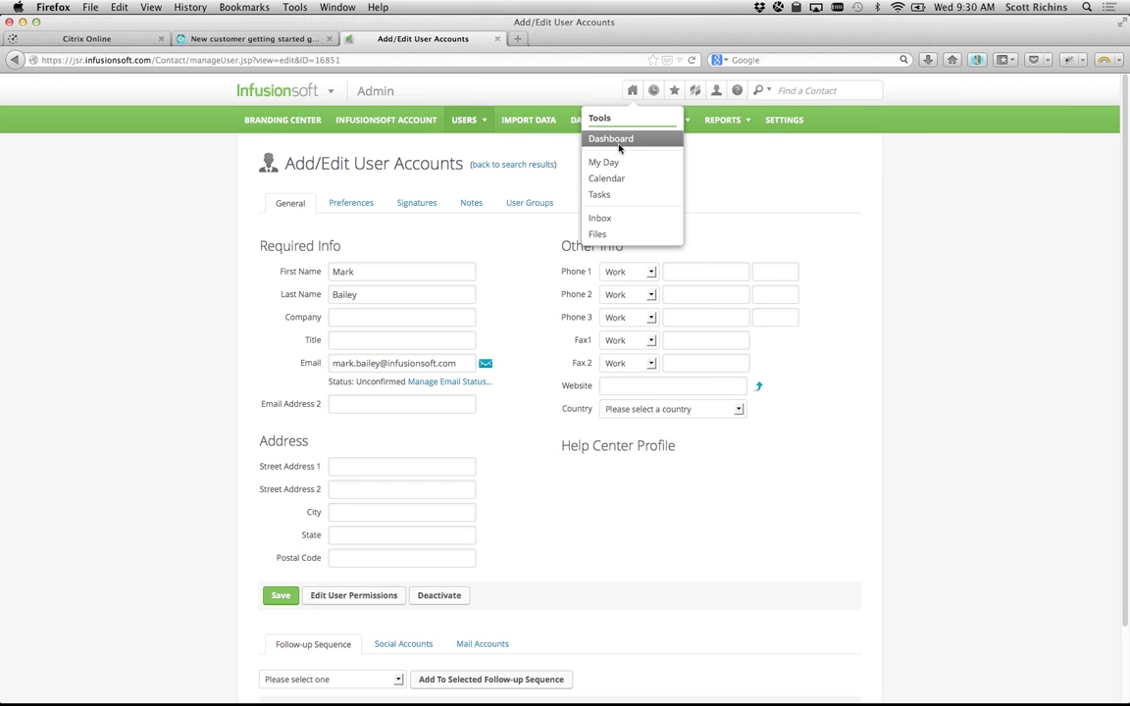
Step: Open the Dashboard for May 15, 2013, then the Add Dashboard Widgets page
click(619, 140)
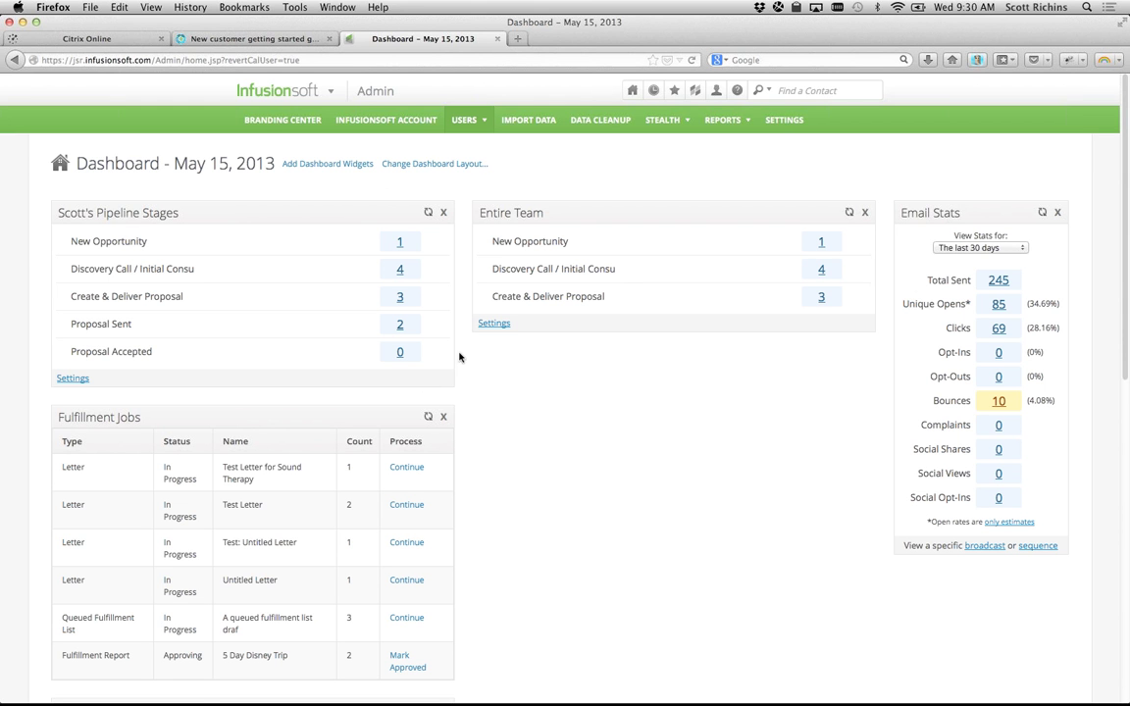
click(317, 169)
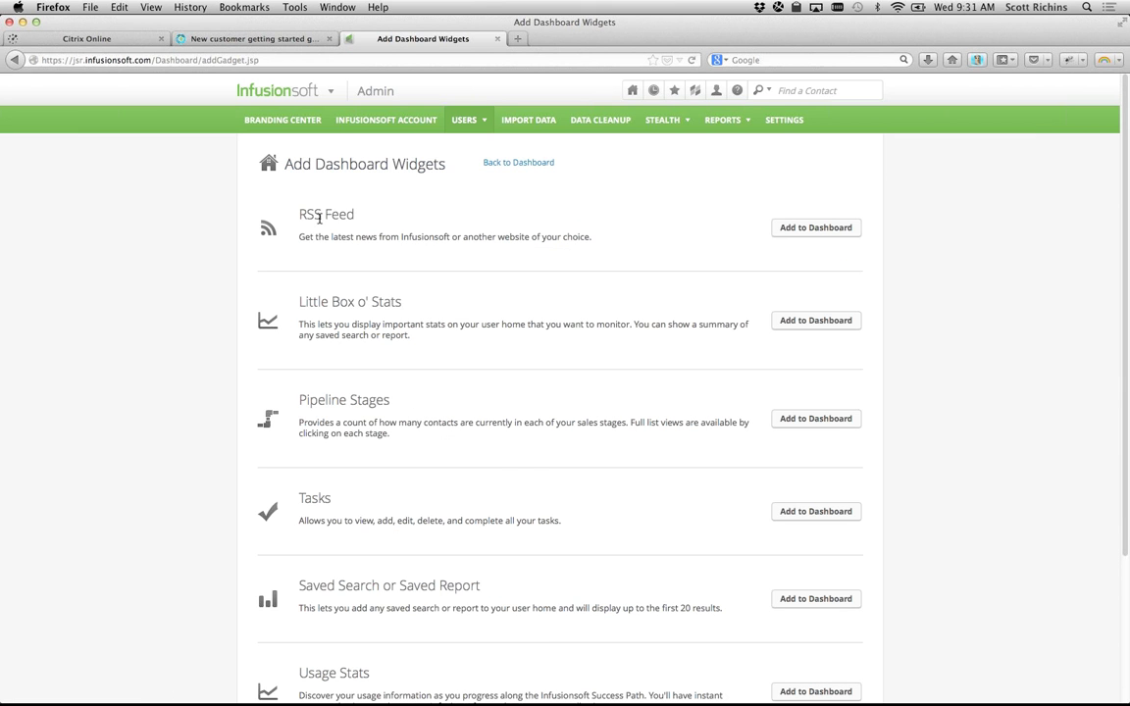
Step: Review the Little Box o' Stats, Pipeline Stages, Tasks and Saved Search widgets, then return to the dashboard
drag(294, 305, 410, 309)
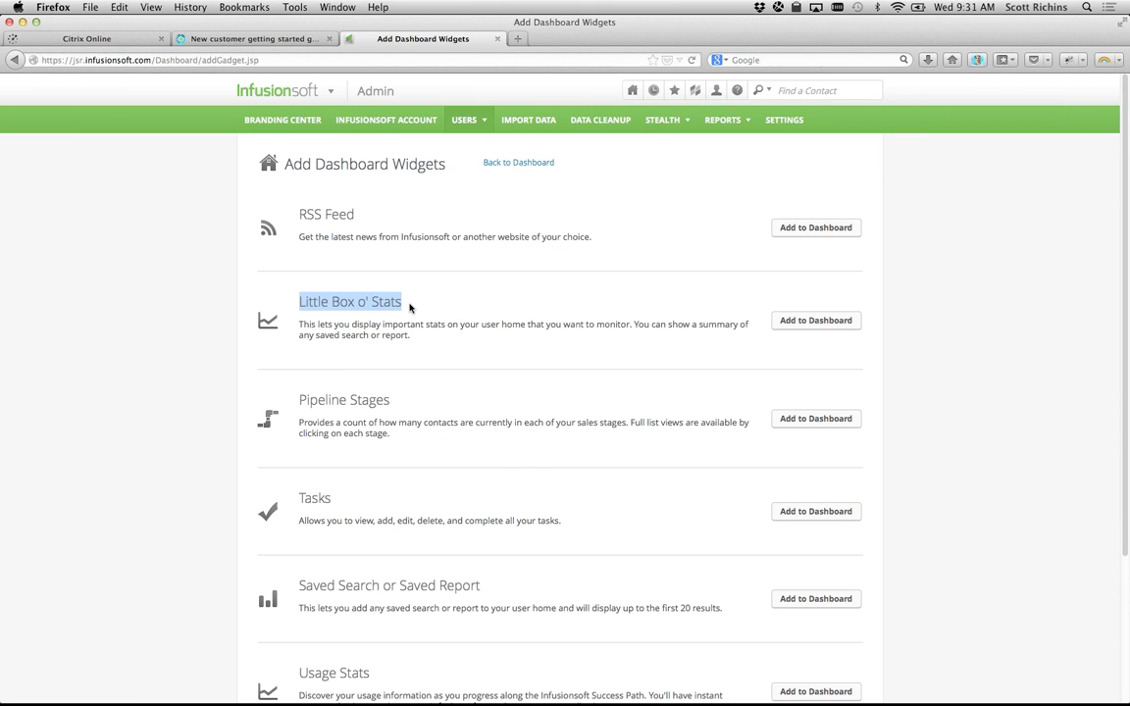
click(410, 308)
scroll(392, 305, down, 2)
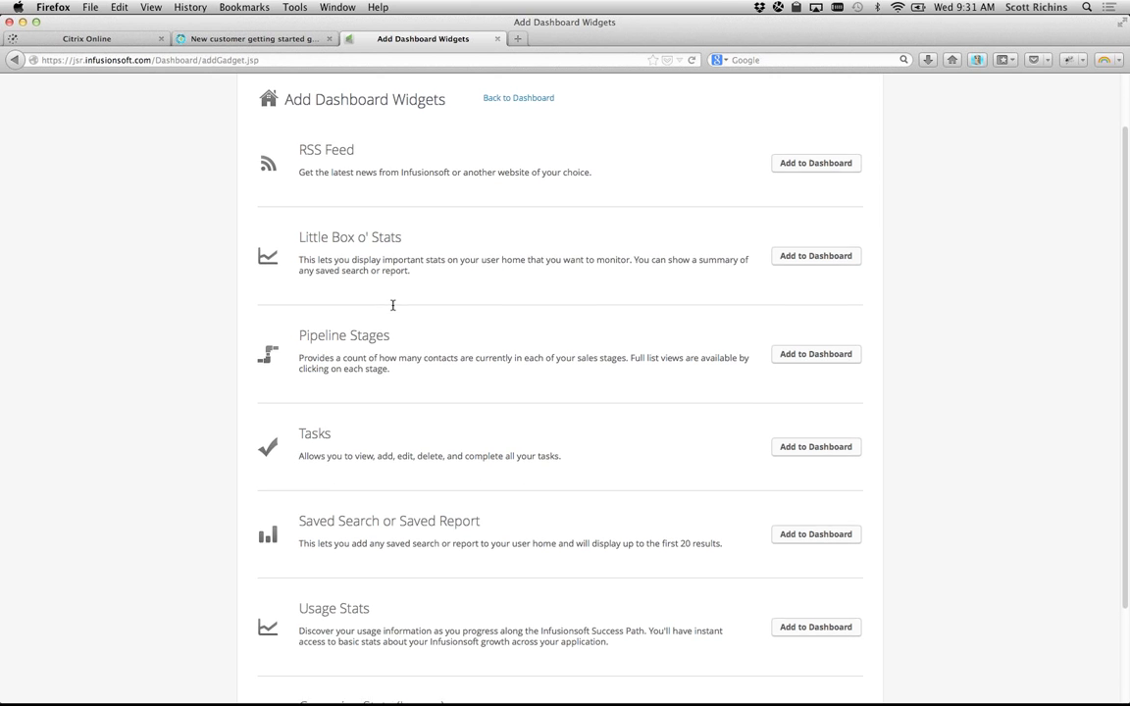
drag(297, 332, 391, 333)
drag(299, 430, 346, 432)
drag(298, 519, 509, 535)
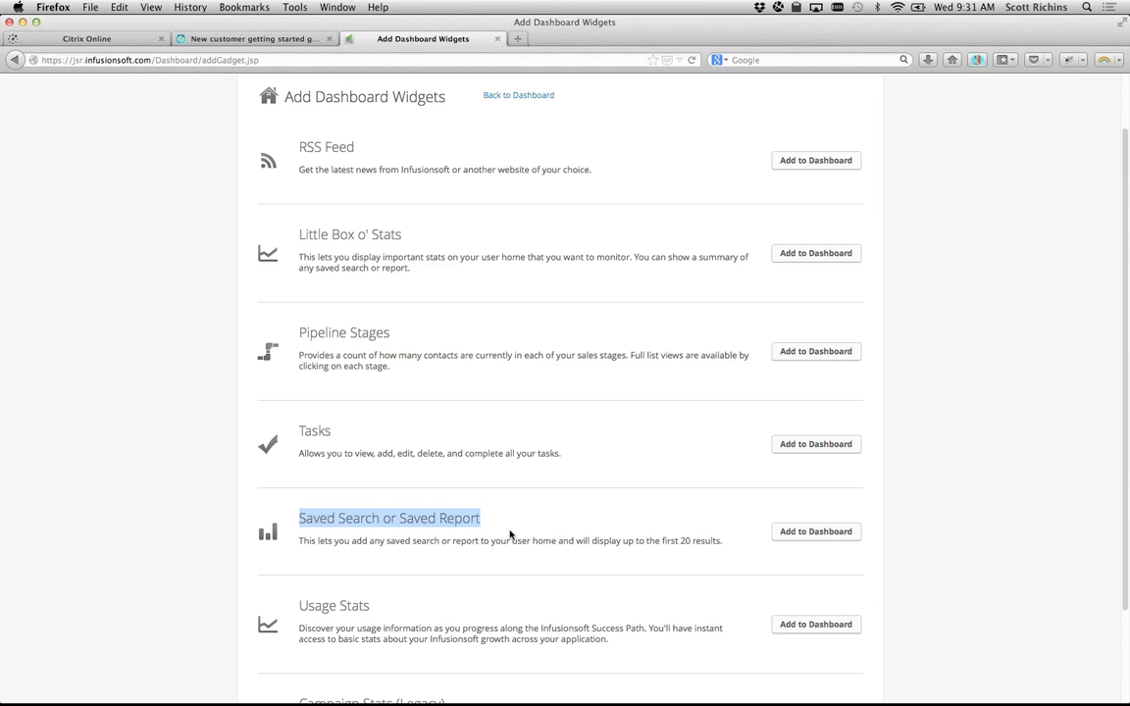
click(509, 535)
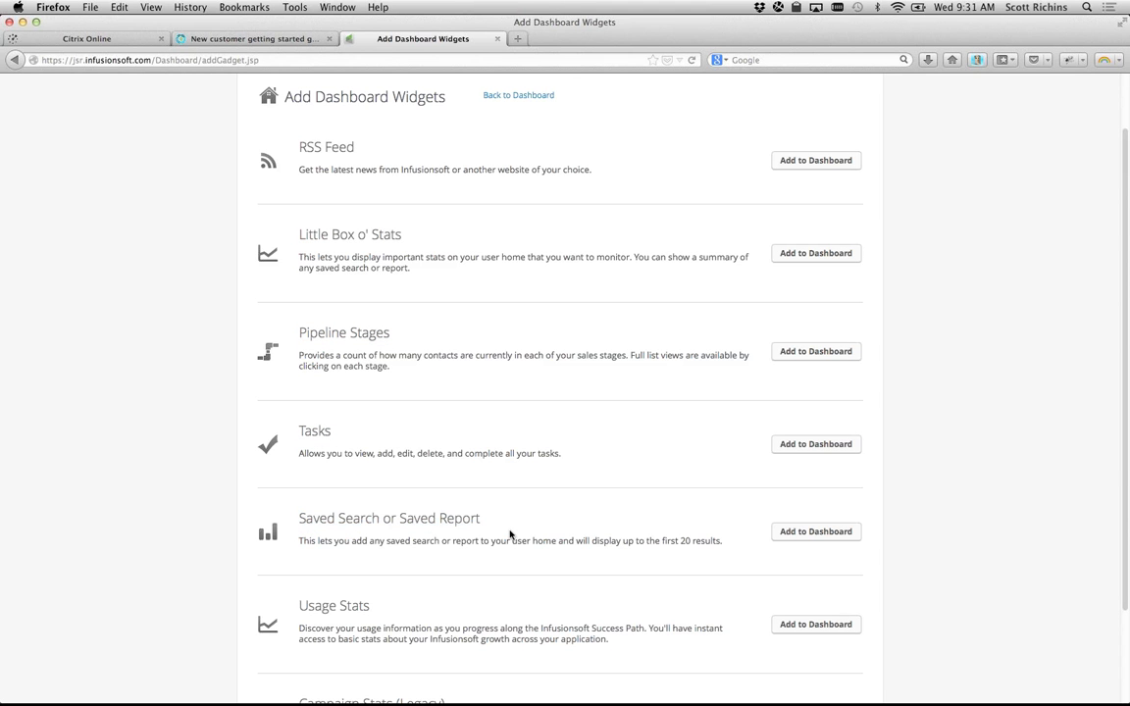
scroll(509, 534, up, 3)
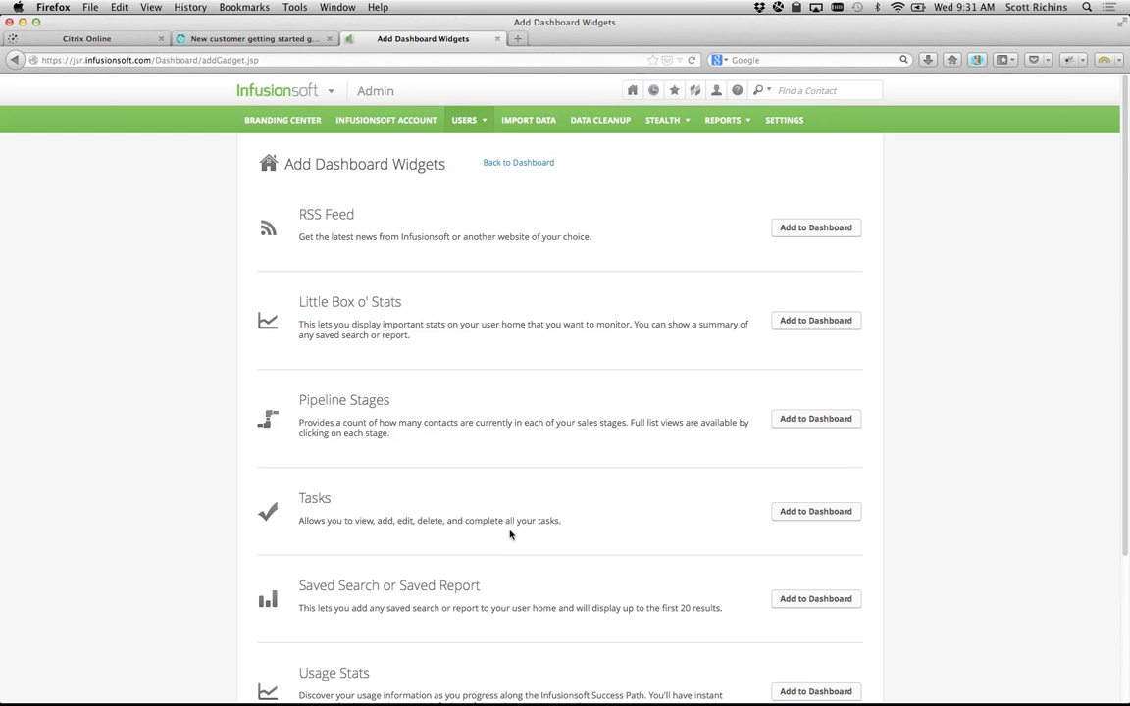
click(539, 163)
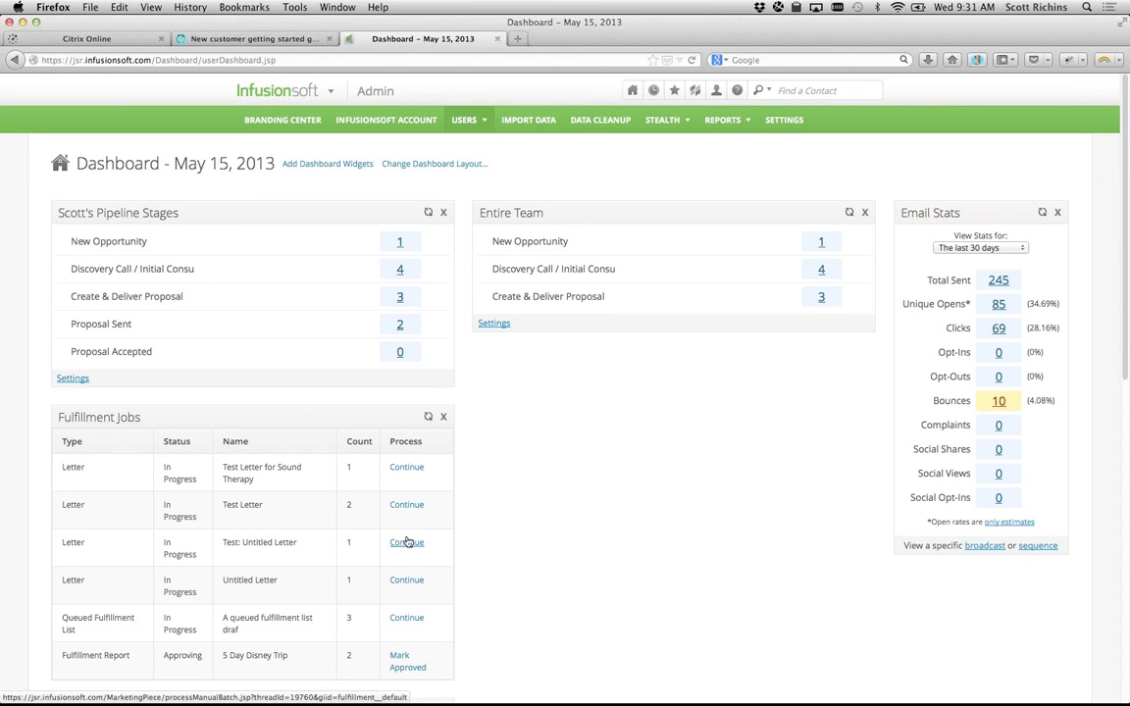
Step: Move the Fulfillment Jobs widget under Entire Team and open the My Day page
drag(222, 421, 510, 365)
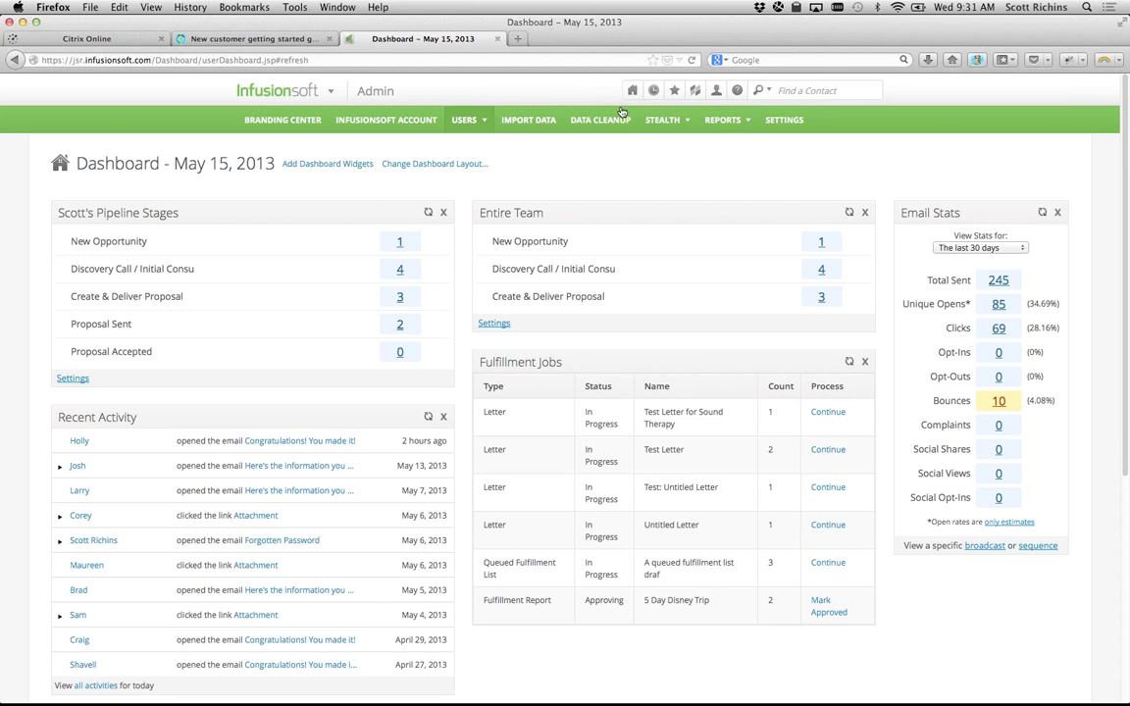
mouse_move(632, 90)
click(616, 164)
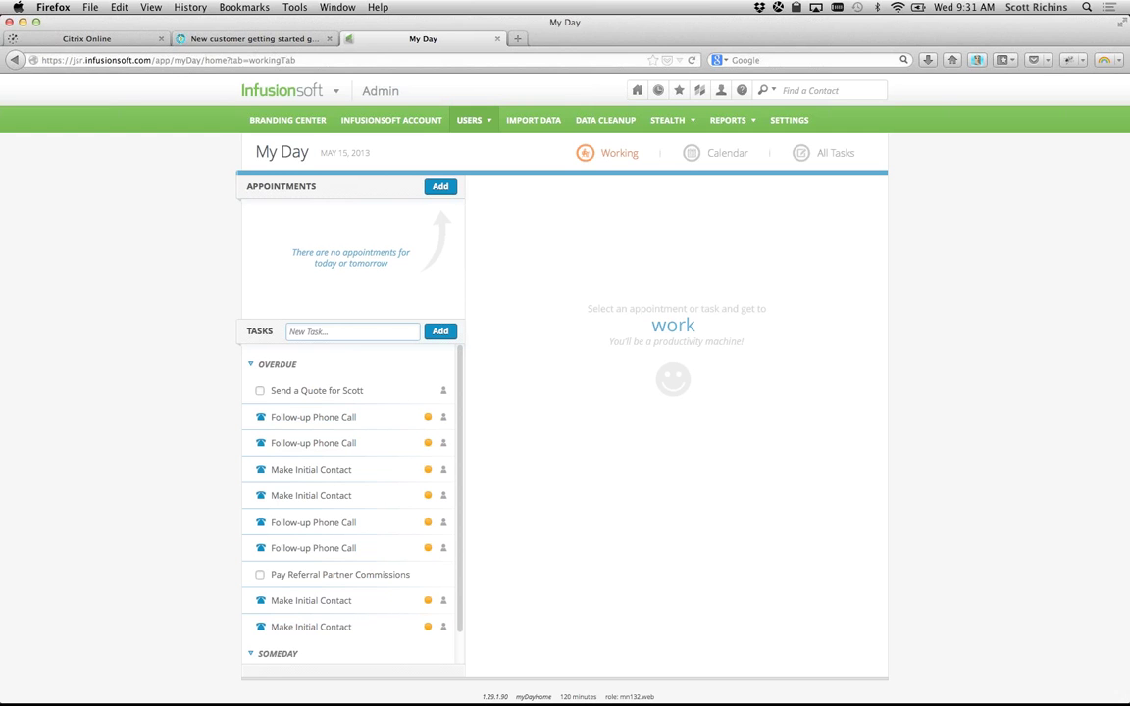
key(super+Tab)
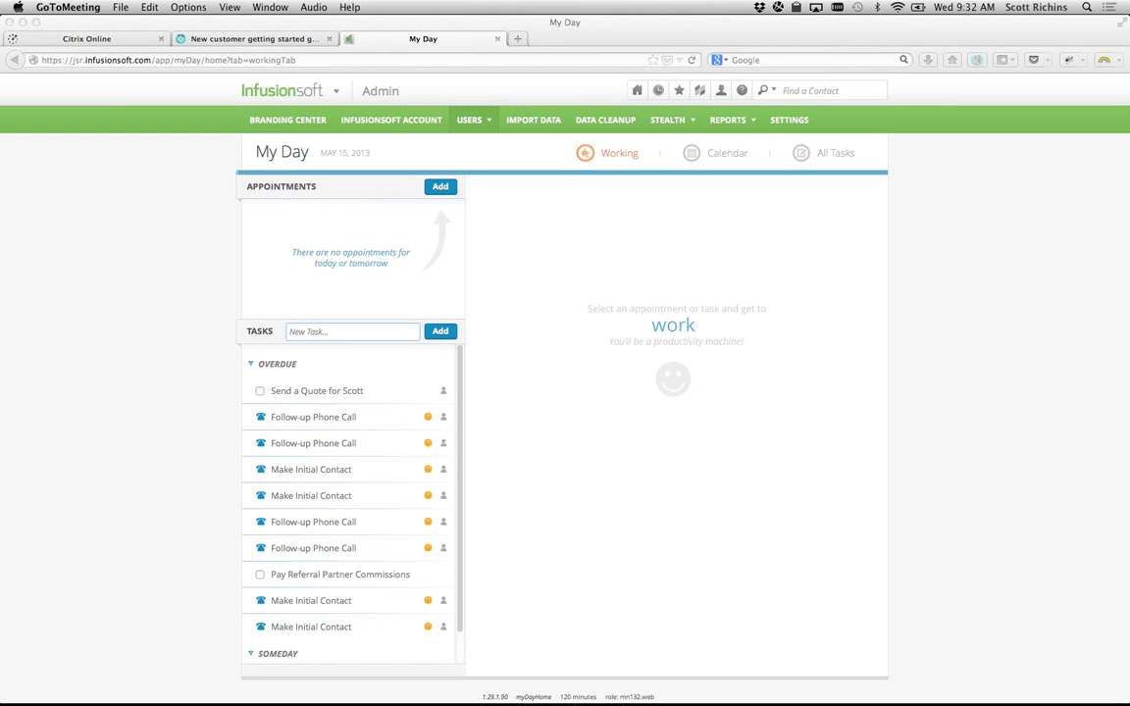
Step: Load help.infusionsoft.com/academy in a new browser tab
click(106, 211)
key(super+t)
text(help.infusionsoft.com/academy)
key(Return)
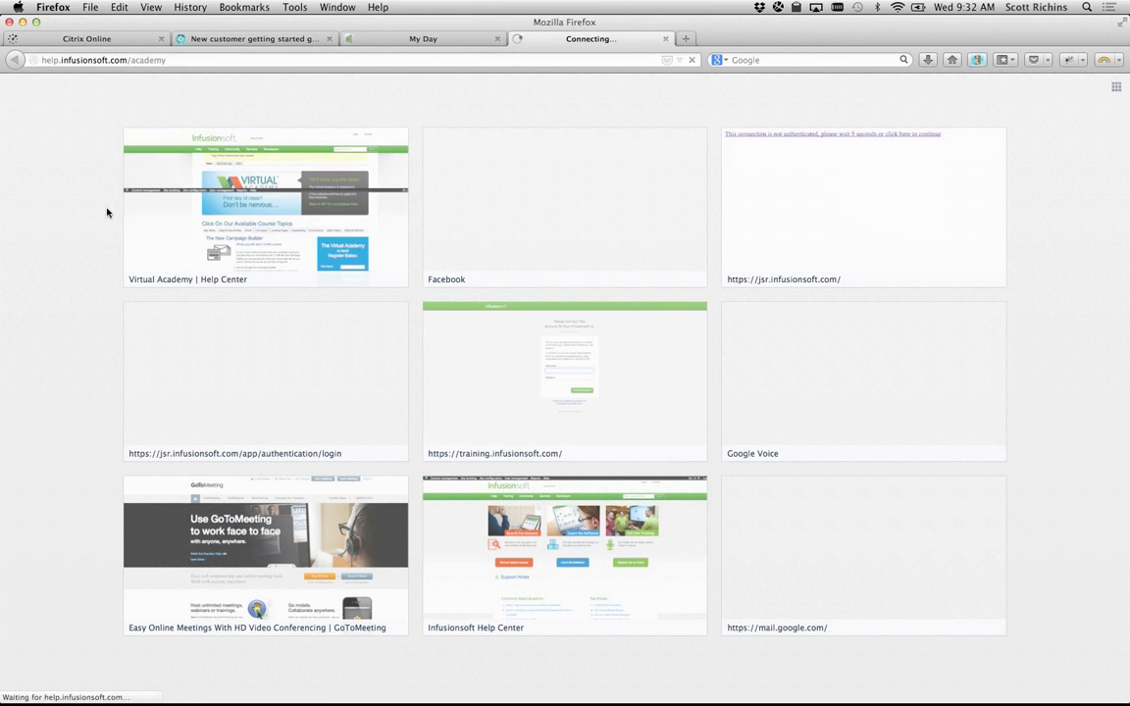
scroll(230, 452, down, 2)
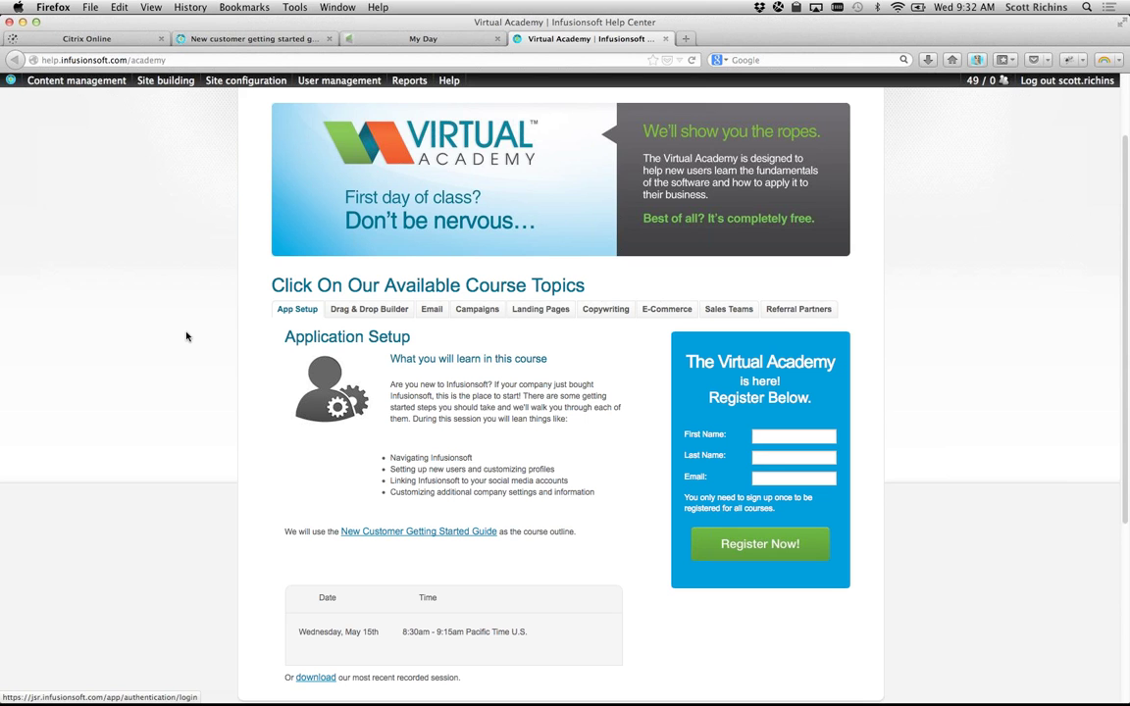
Step: Browse the Drag & Drop Builder, New Campaign Builder and Creating Email Templates course details
click(367, 316)
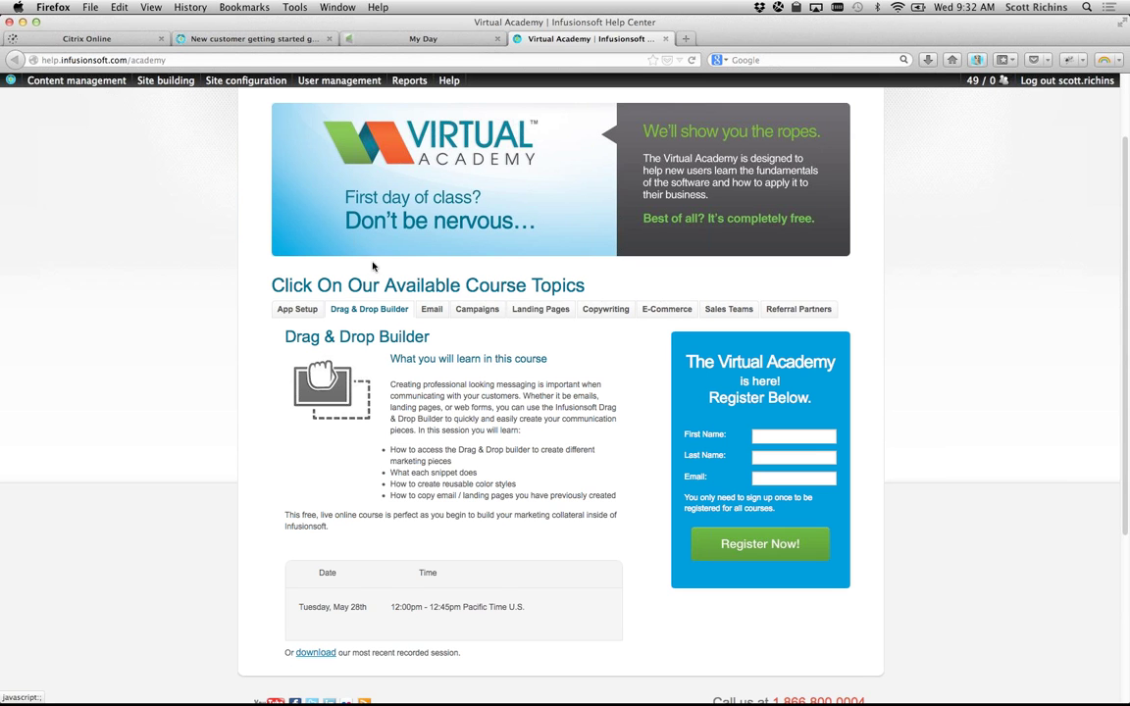
click(483, 319)
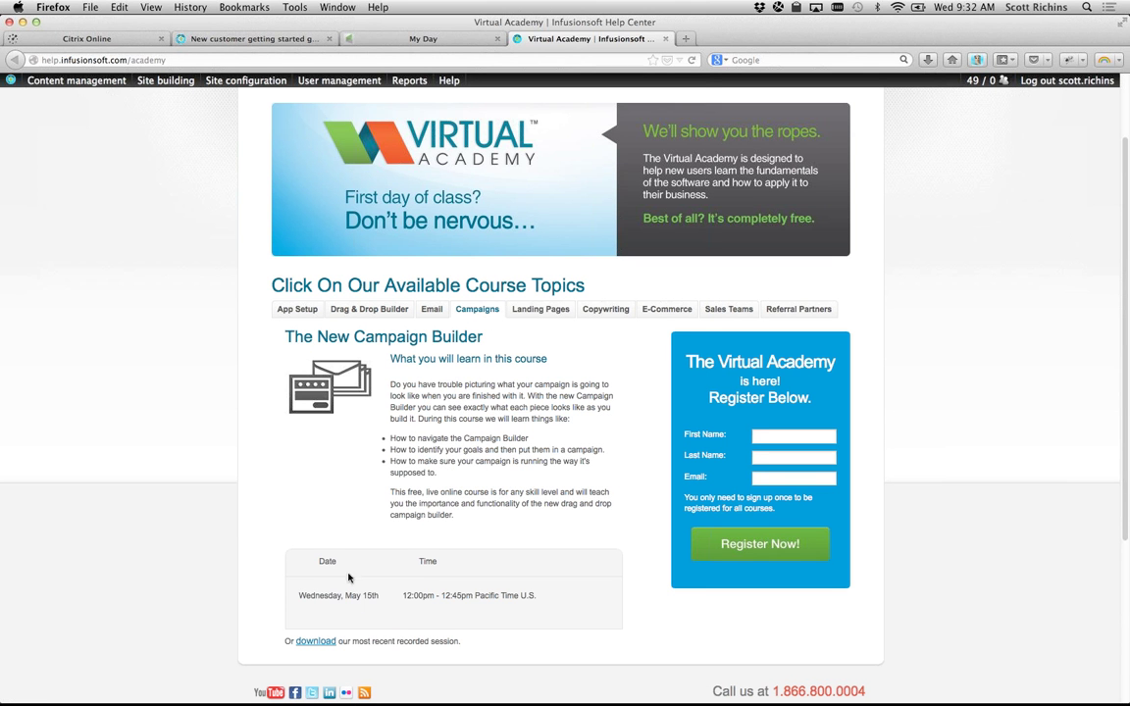
drag(297, 596, 363, 598)
click(393, 614)
click(343, 309)
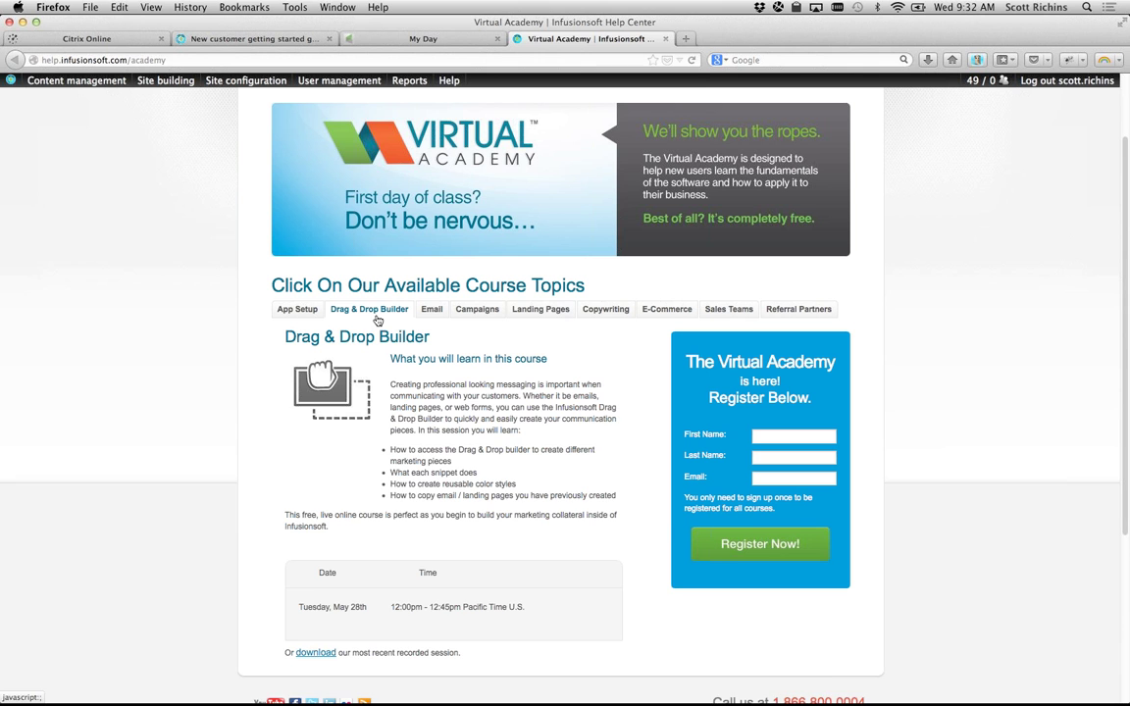
click(432, 316)
click(468, 318)
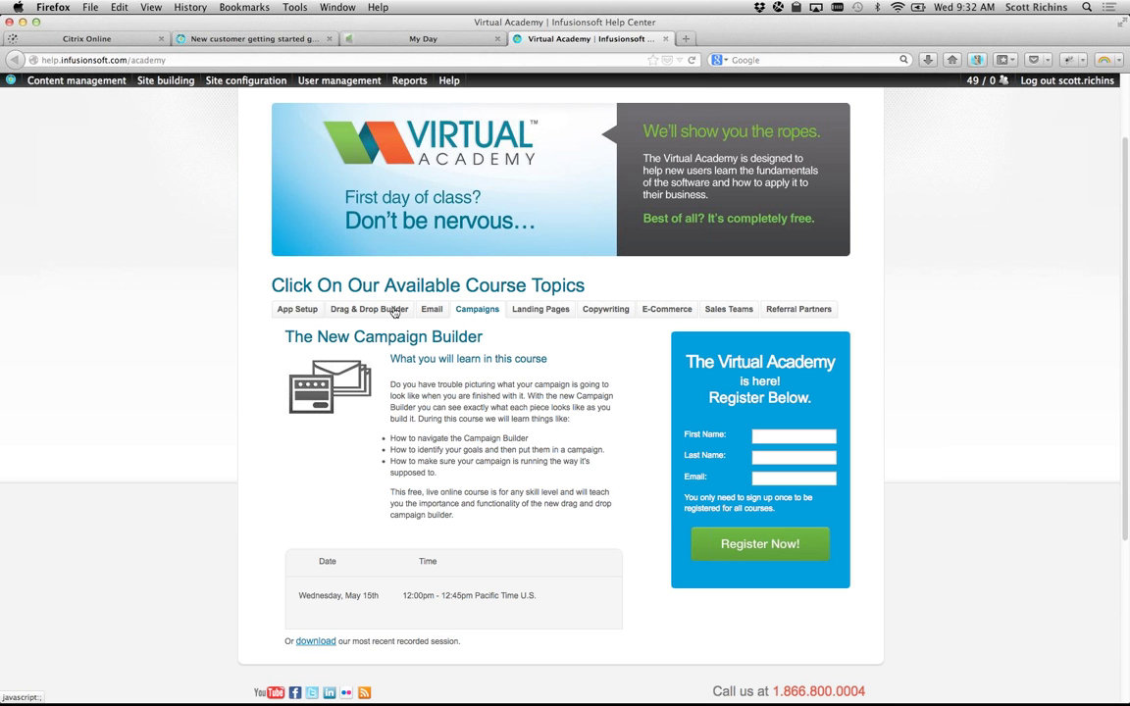
click(358, 310)
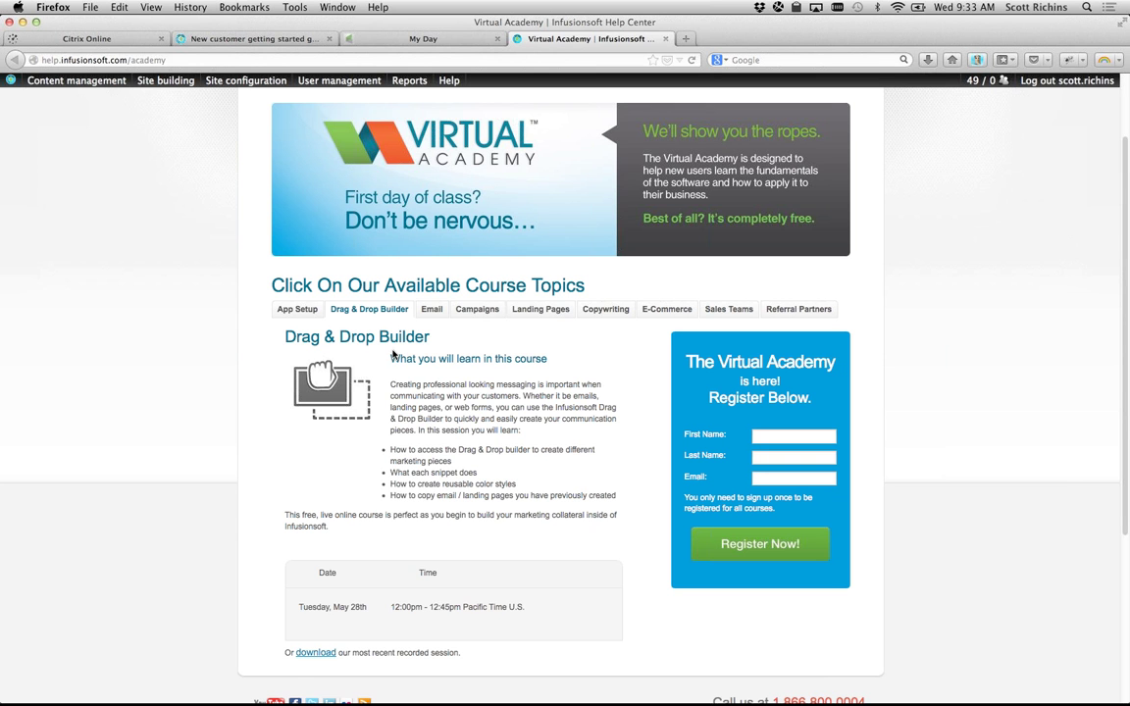
click(432, 309)
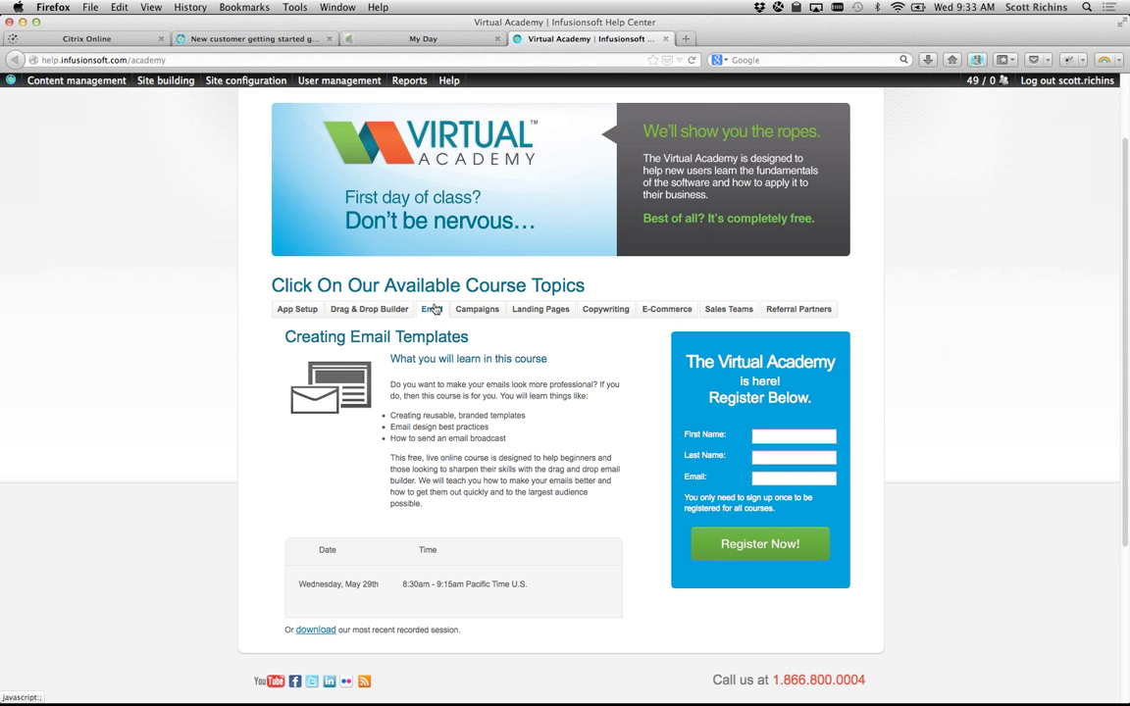
Step: View The New Campaign Builder, landing pages and webforms, and Writing Killer Copy courses
click(487, 312)
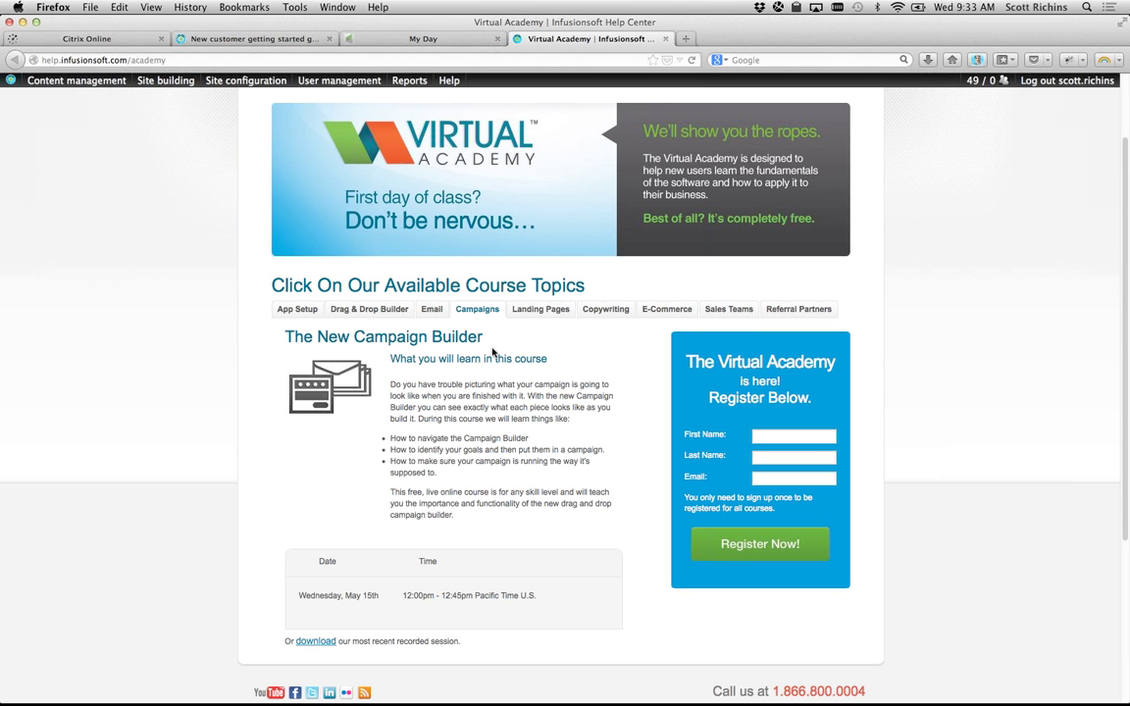
click(537, 312)
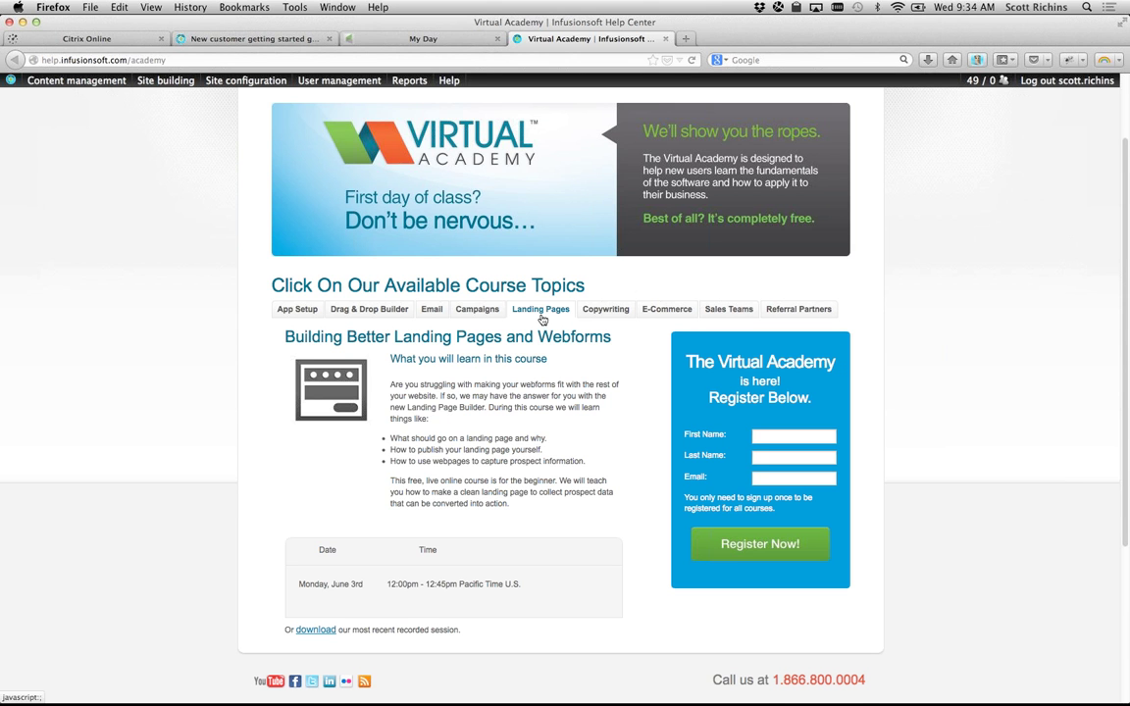
click(608, 313)
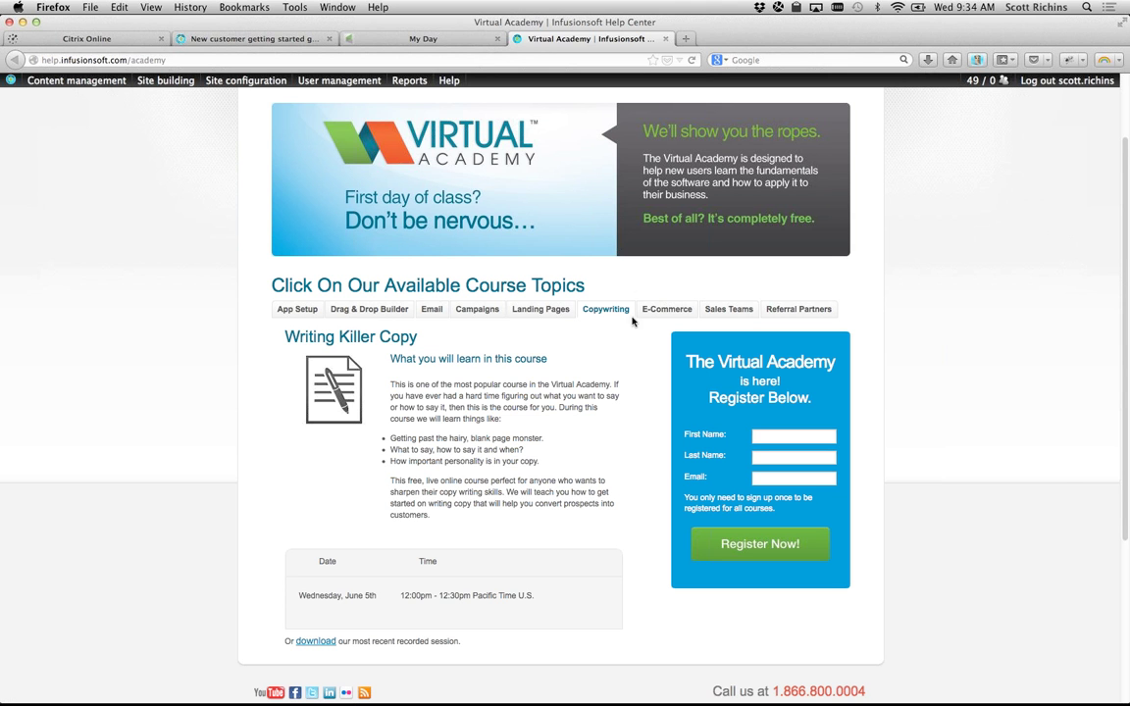
Step: View the E-Commerce Setup, Managing Your Sales Force and Launching Your Referral Partners courses
click(656, 312)
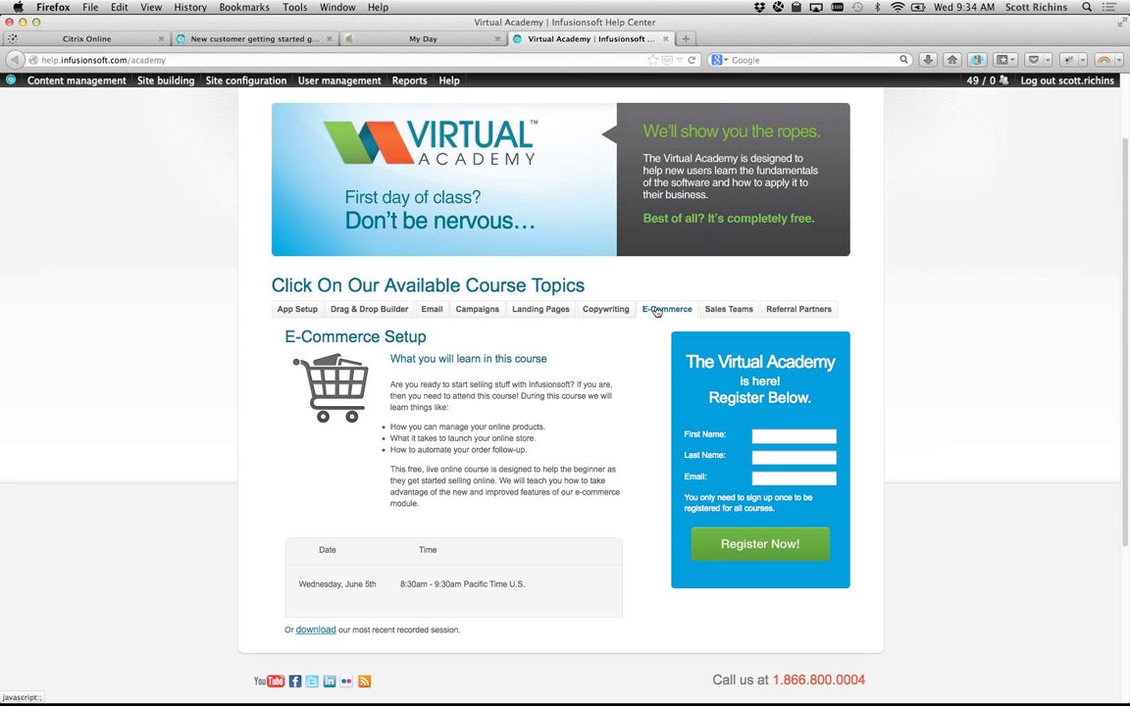
click(734, 311)
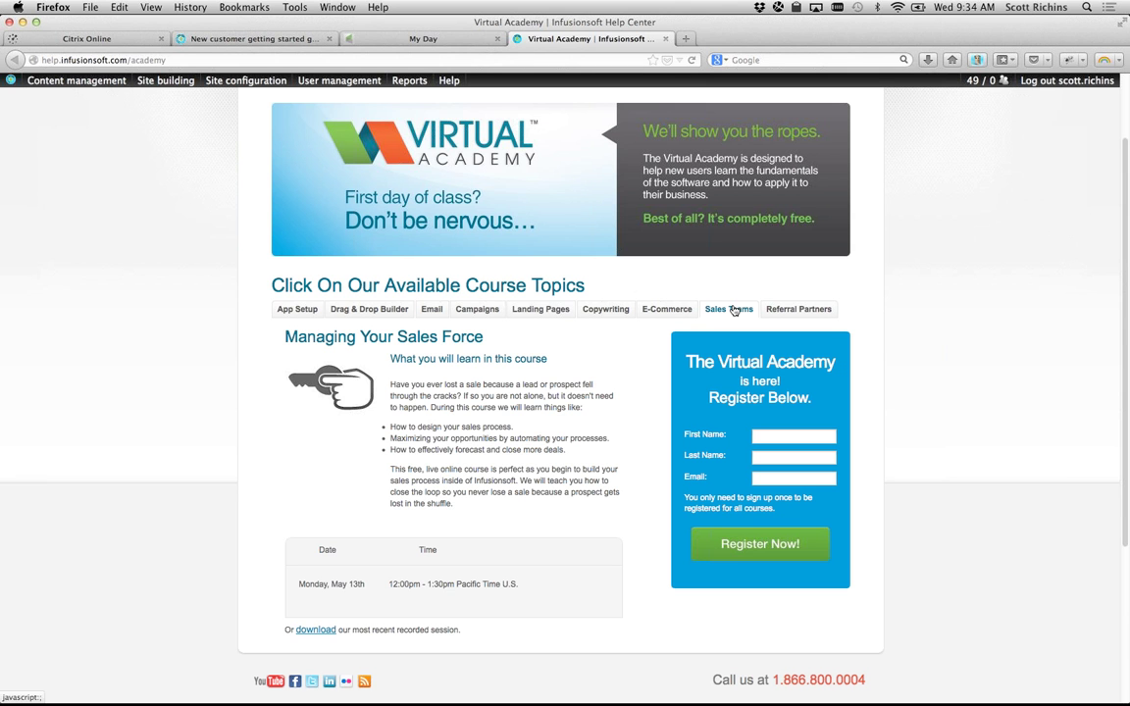
click(821, 309)
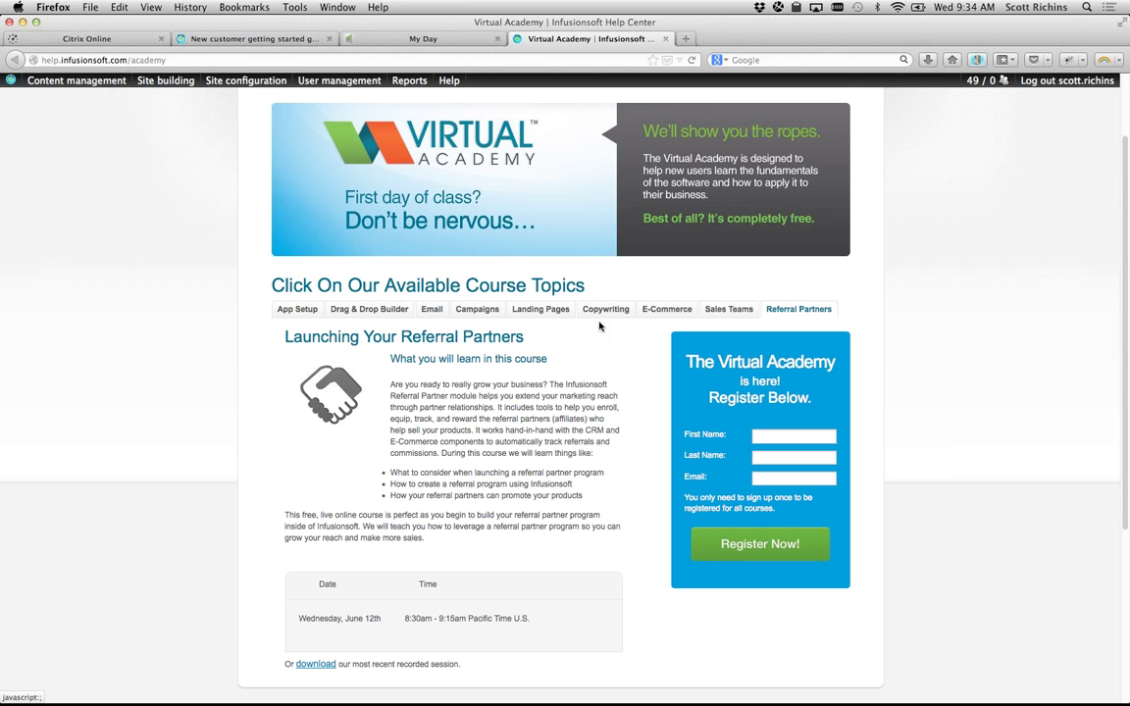
scroll(397, 346, down, 5)
scroll(397, 347, up, 7)
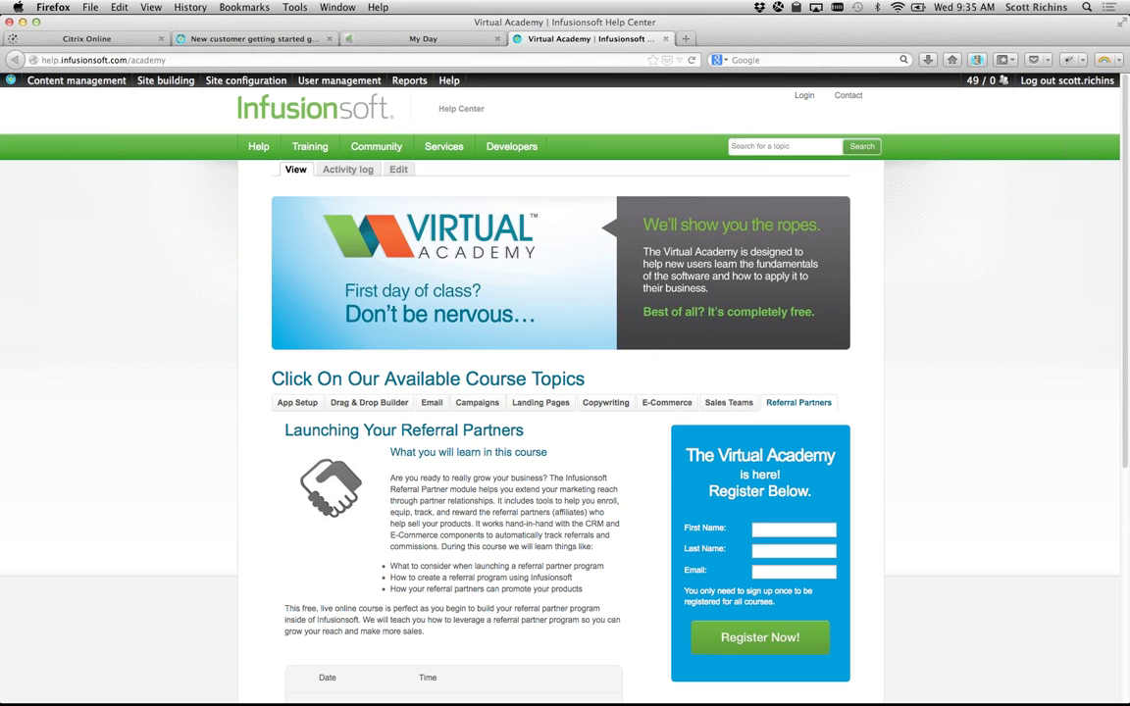
key(super+Tab)
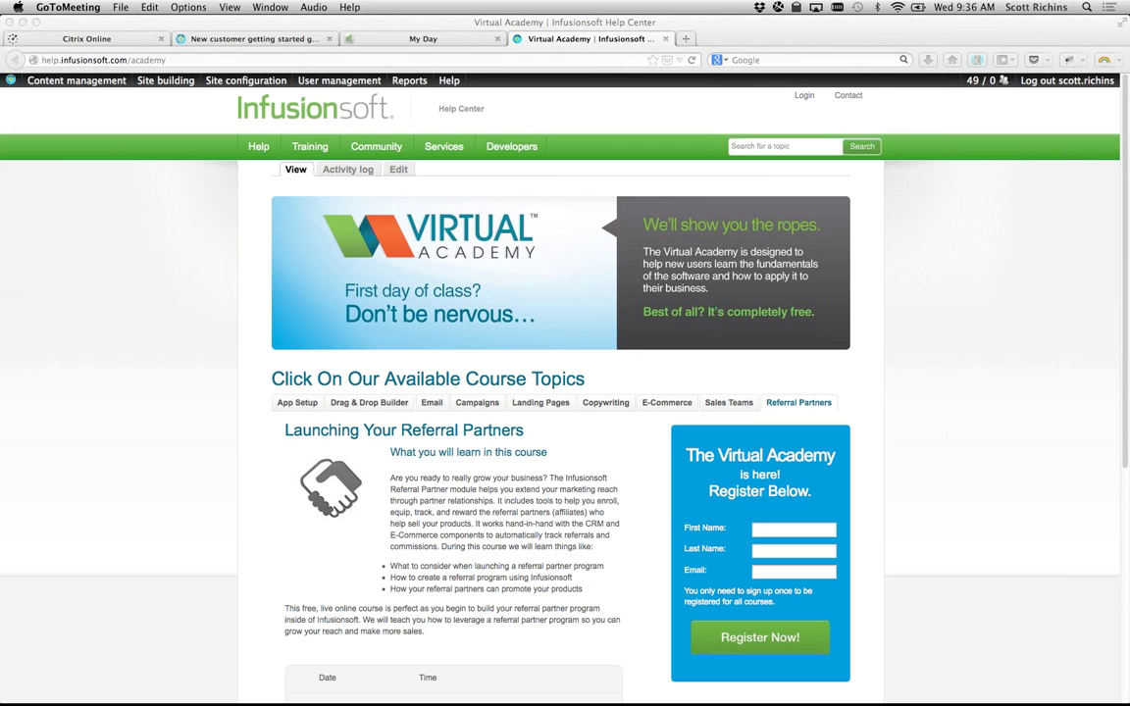
Step: Bring the Firefox window with the Virtual Academy page back to the front
click(166, 266)
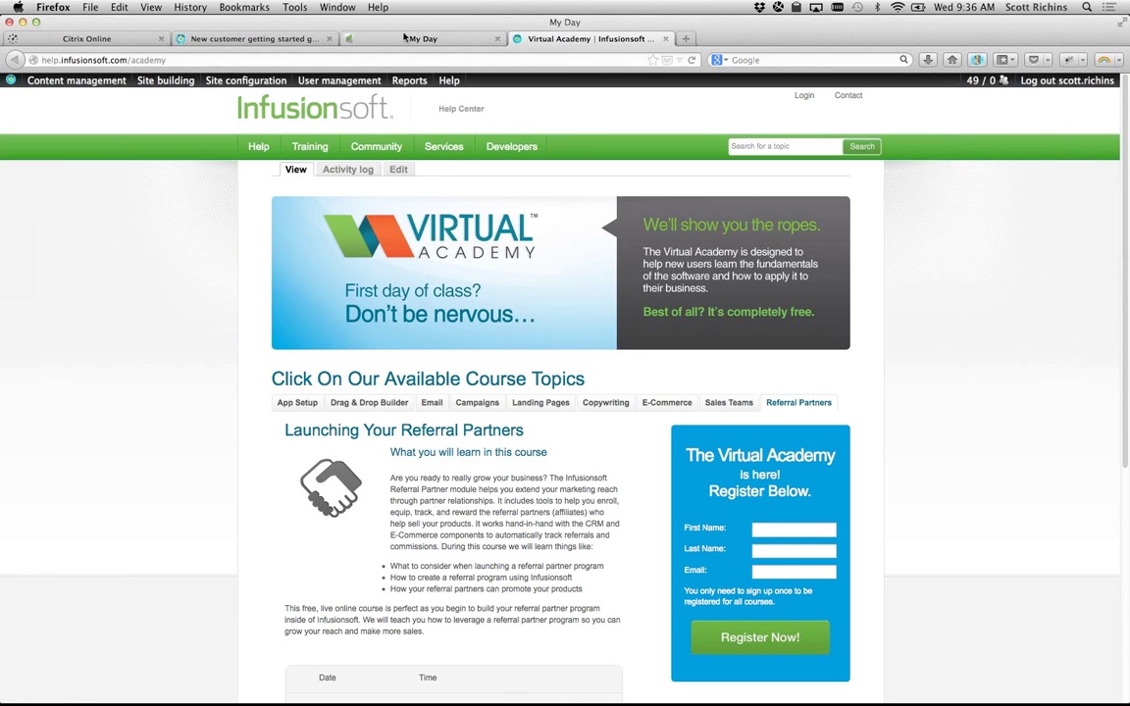
Step: From My Day, go to Admin > Users and open the first user's account page
click(365, 36)
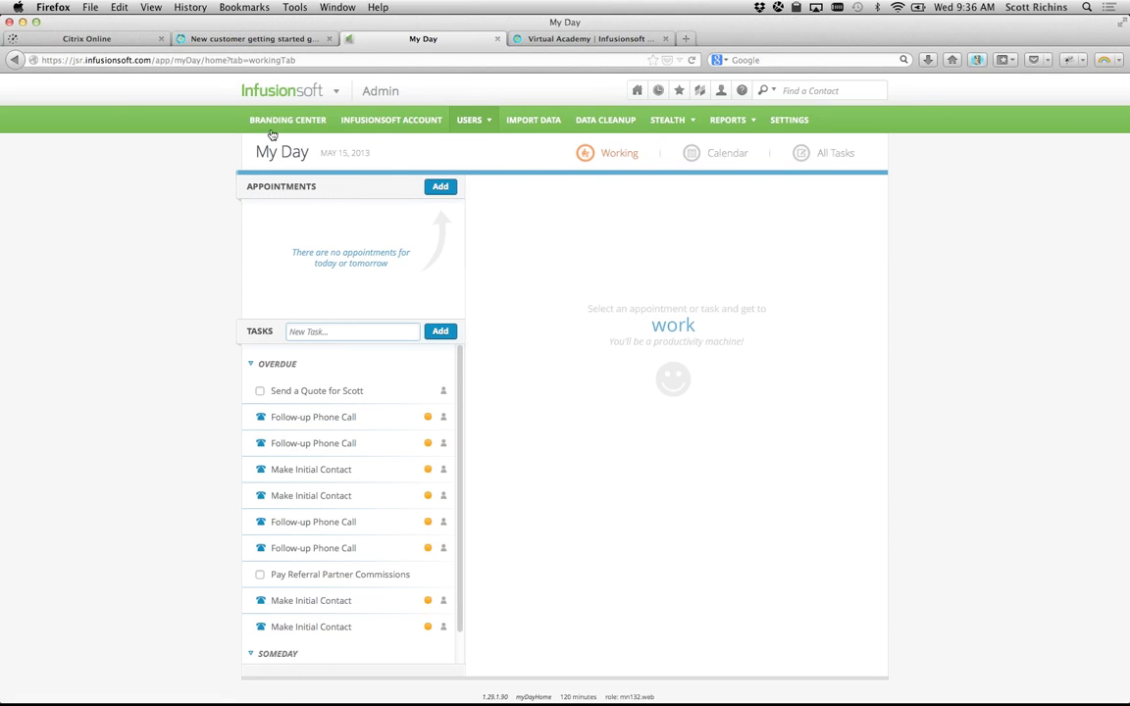
mouse_move(265, 90)
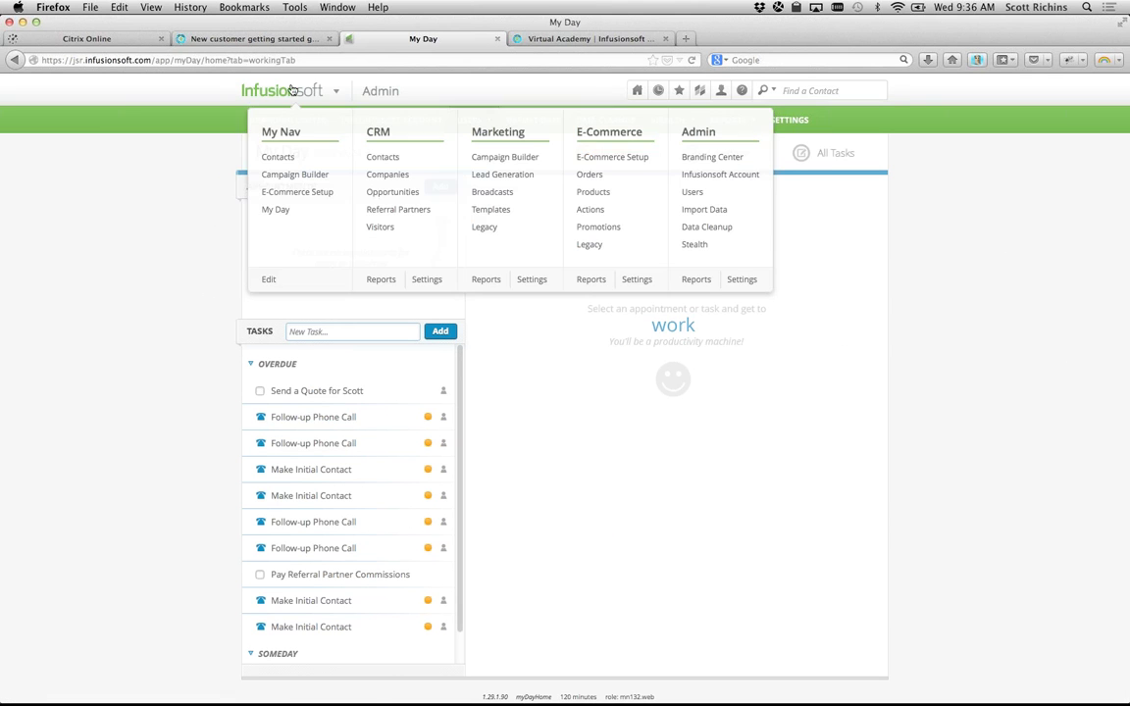
click(697, 192)
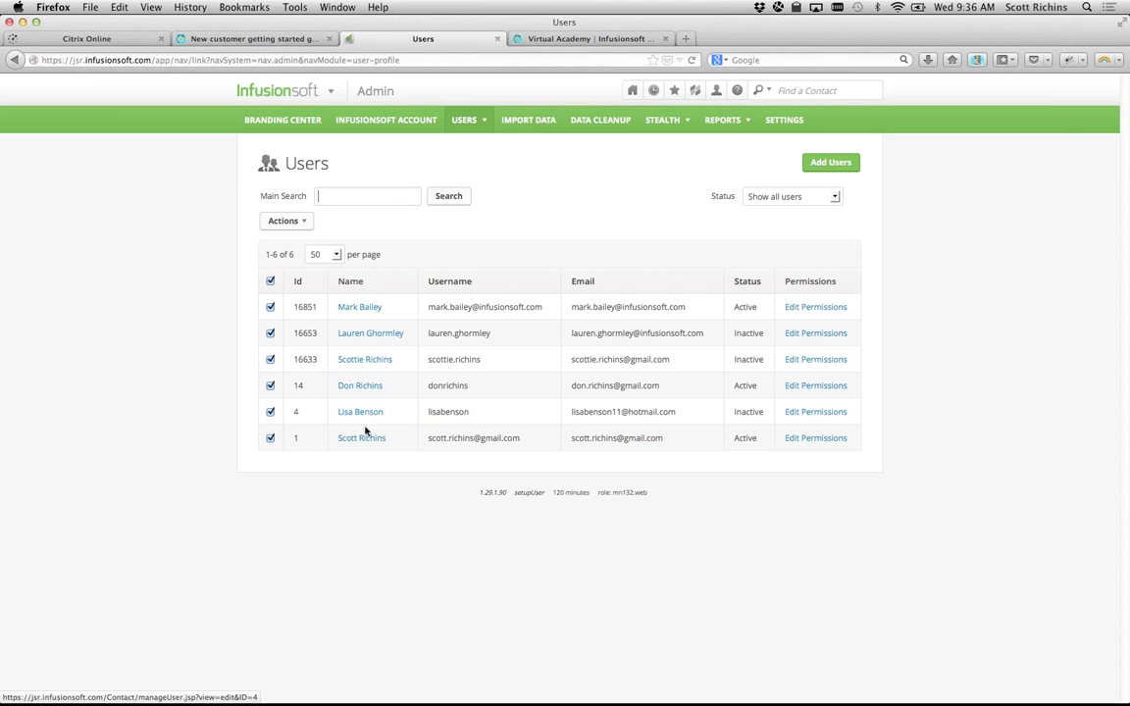
click(361, 308)
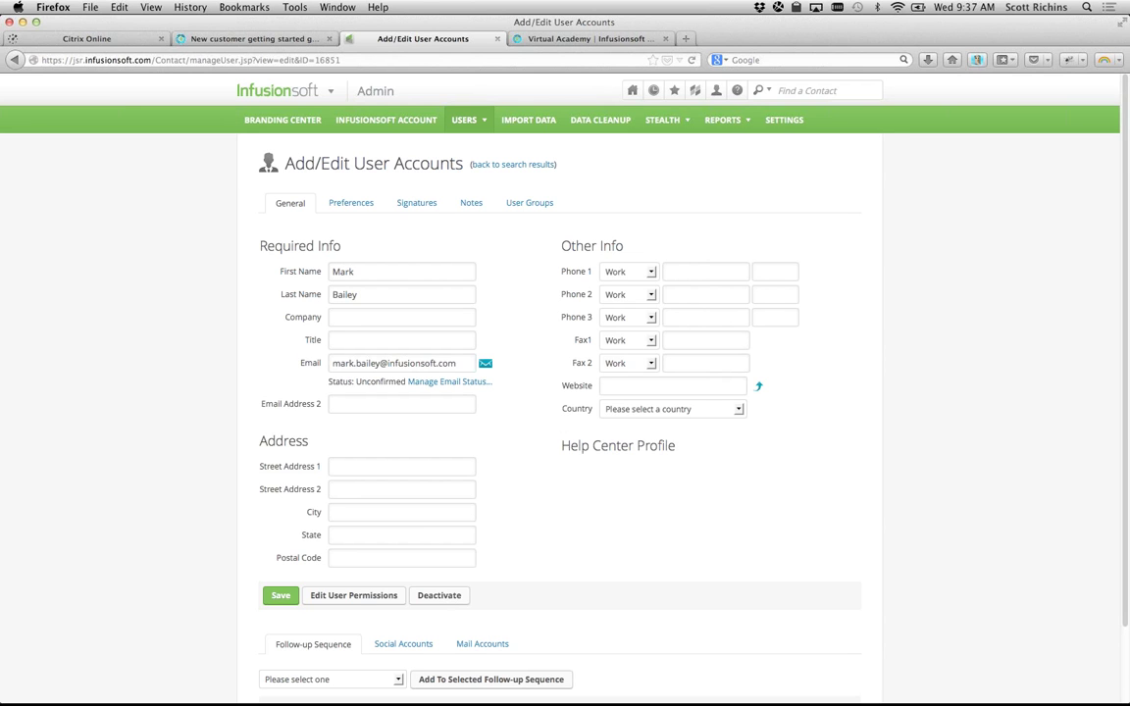
key(super+Tab)
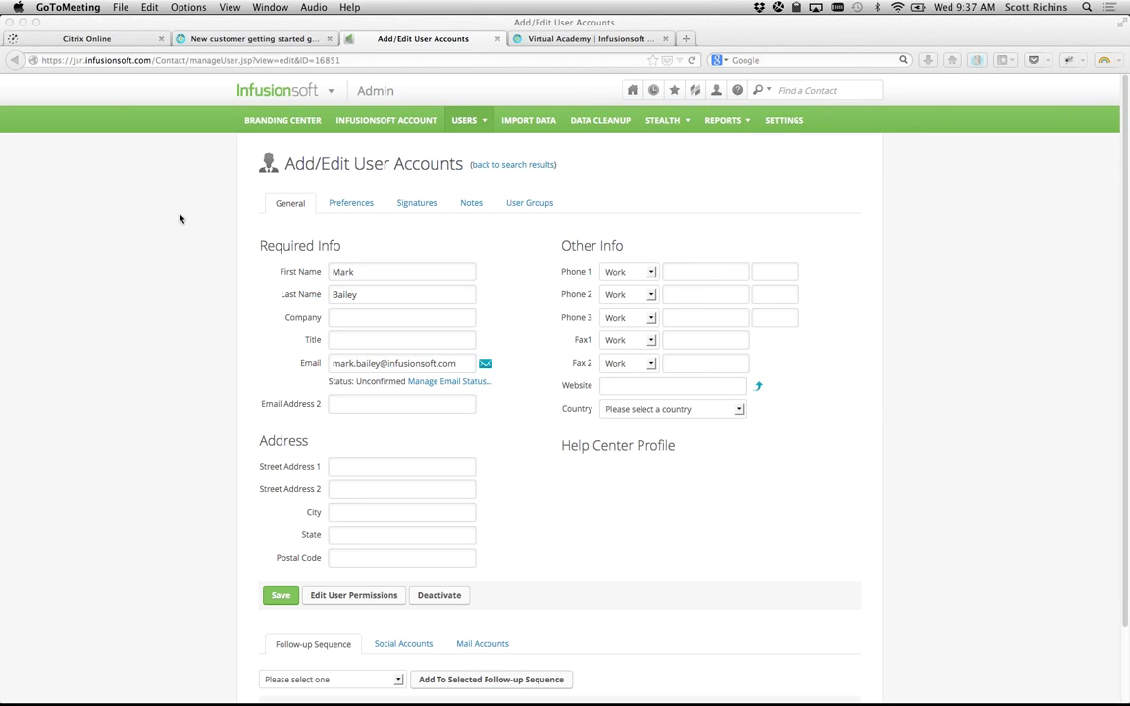
click(114, 211)
Step: Load help.infusionsoft.com/mastermind in a new tab to see the upcoming Campaign Builder webinar
click(684, 38)
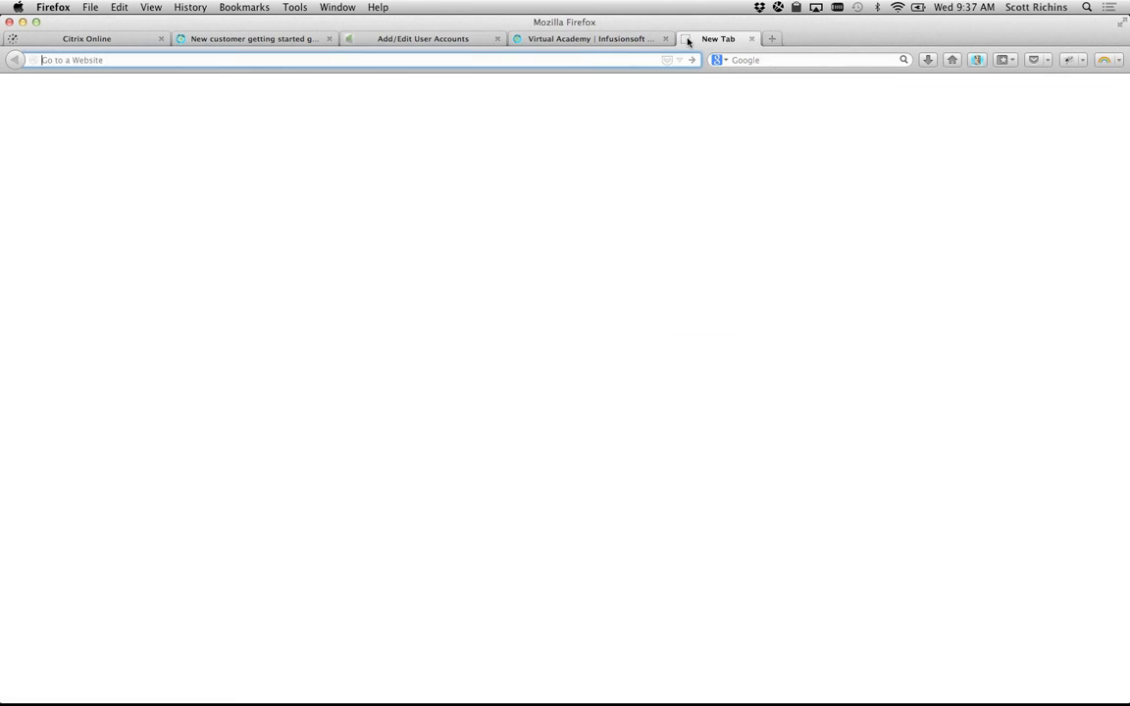
text(mas)
key(Down)
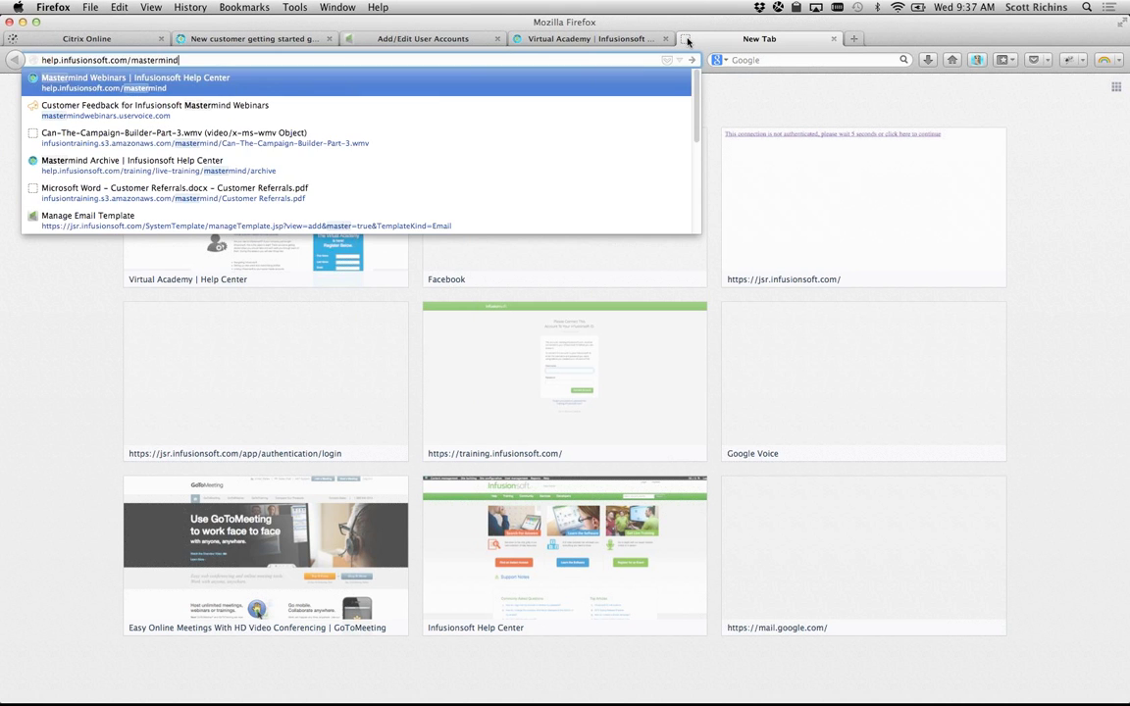
key(Return)
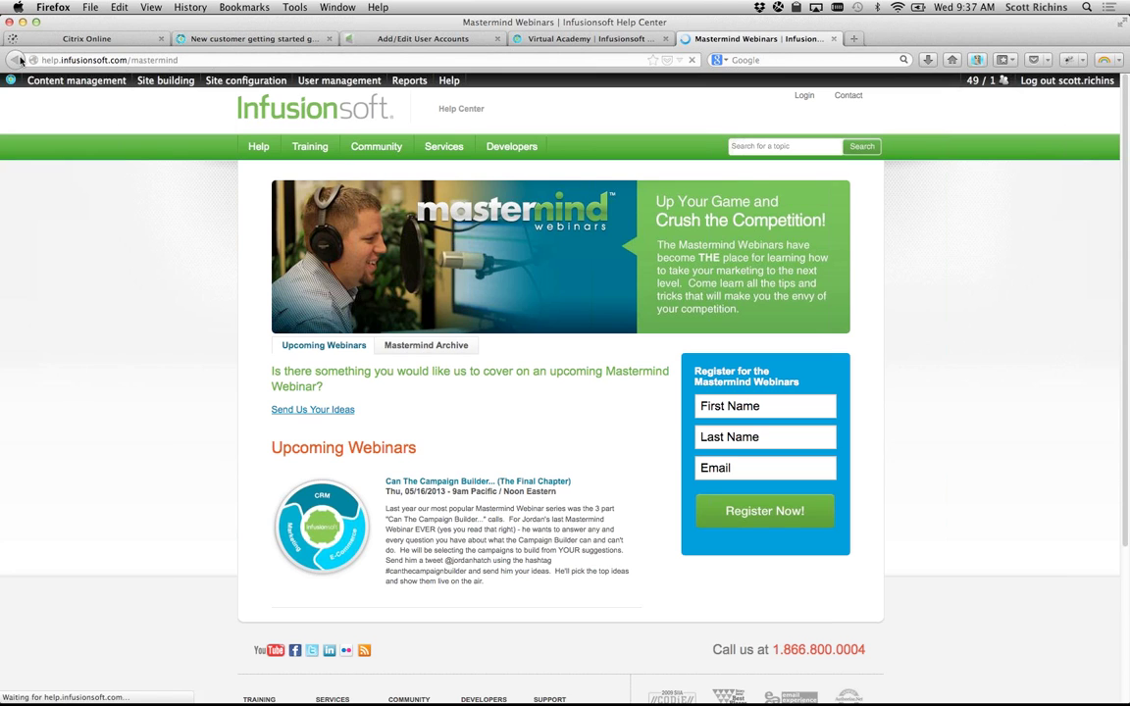
mouse_move(141, 98)
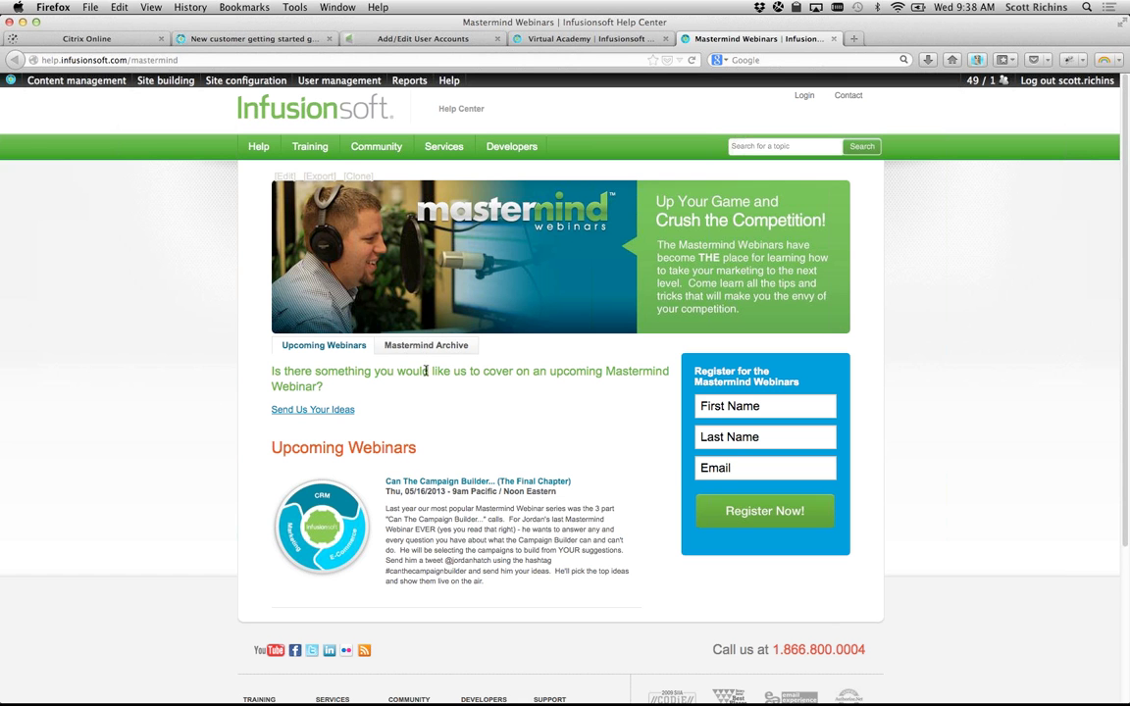
click(447, 344)
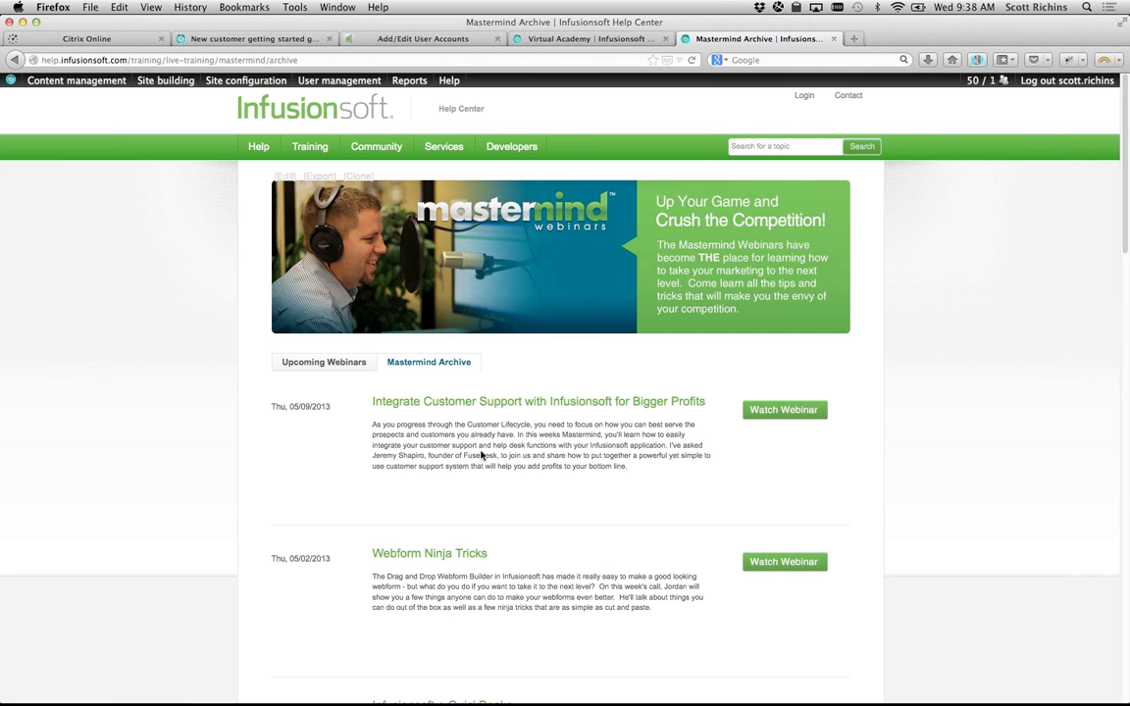
scroll(367, 574, down, 5)
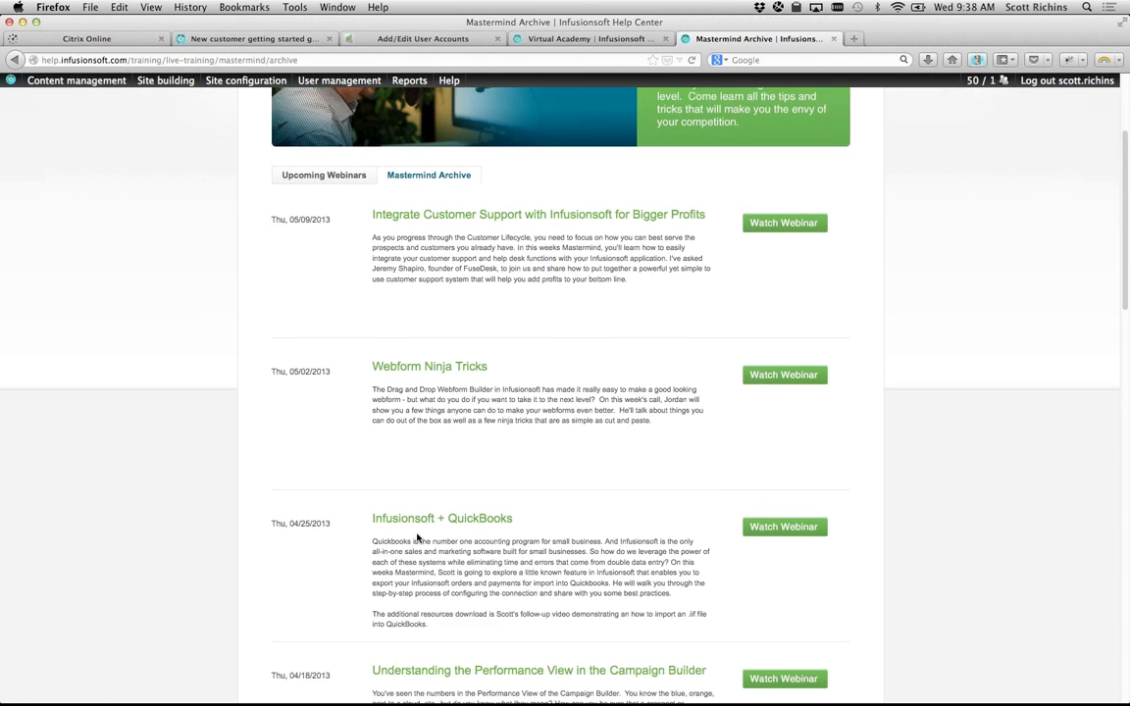
scroll(417, 538, down, 5)
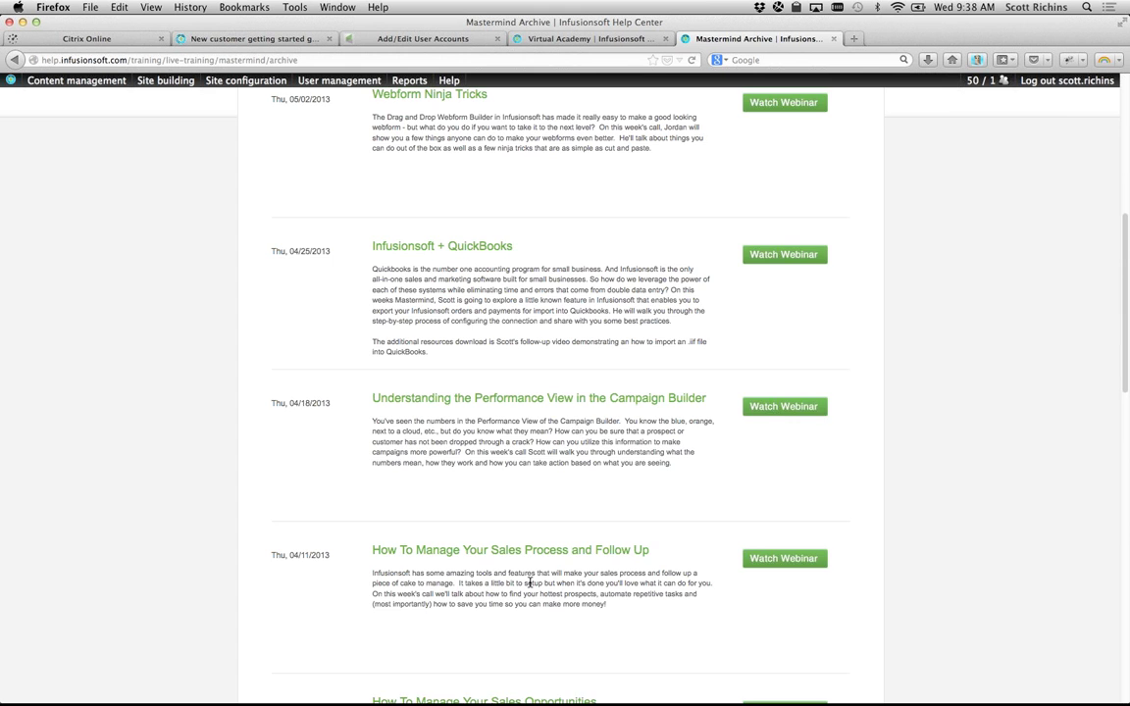
scroll(530, 583, down, 5)
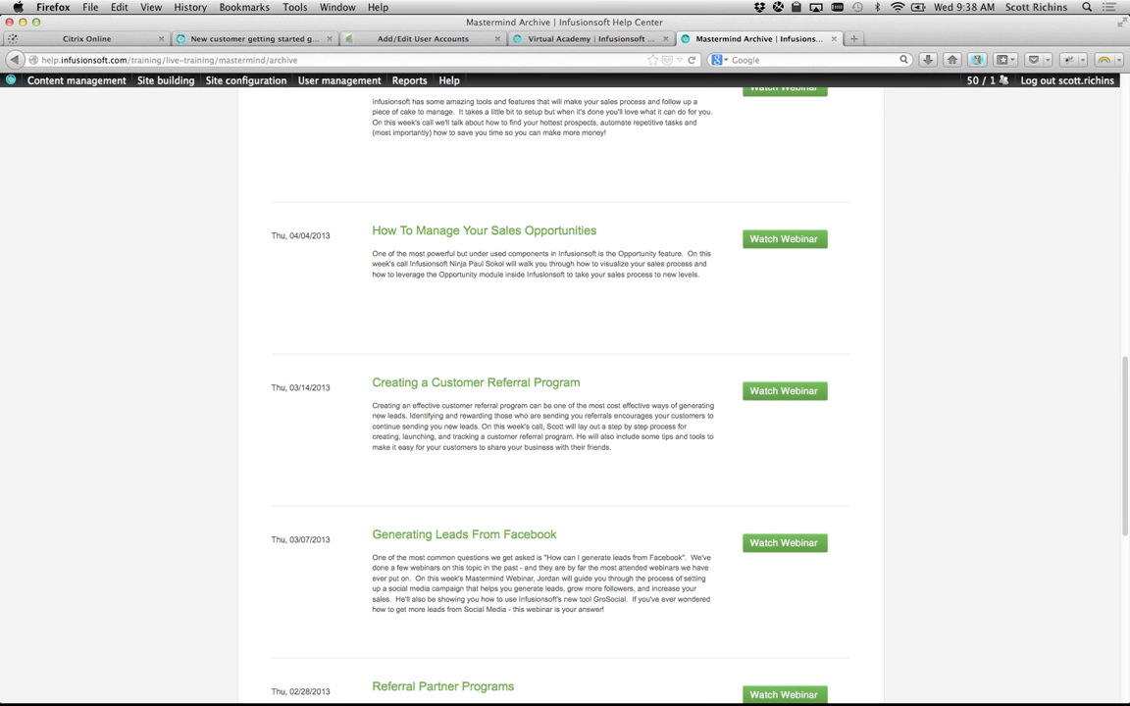
scroll(156, 297, up, 15)
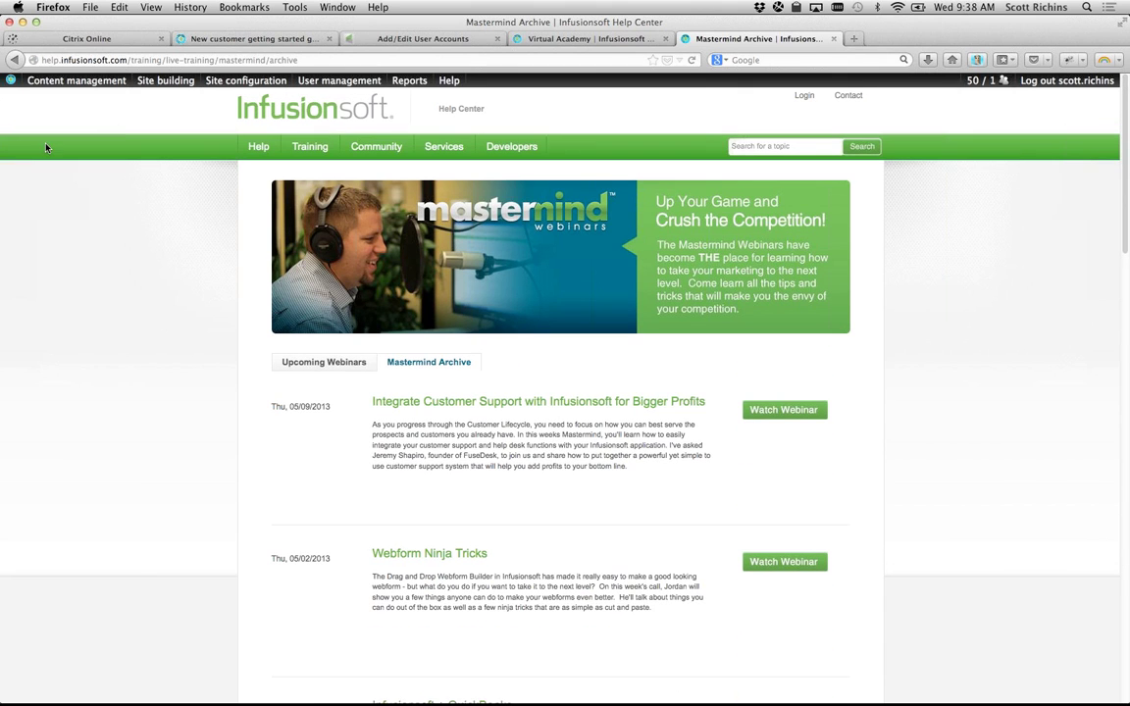
click(14, 60)
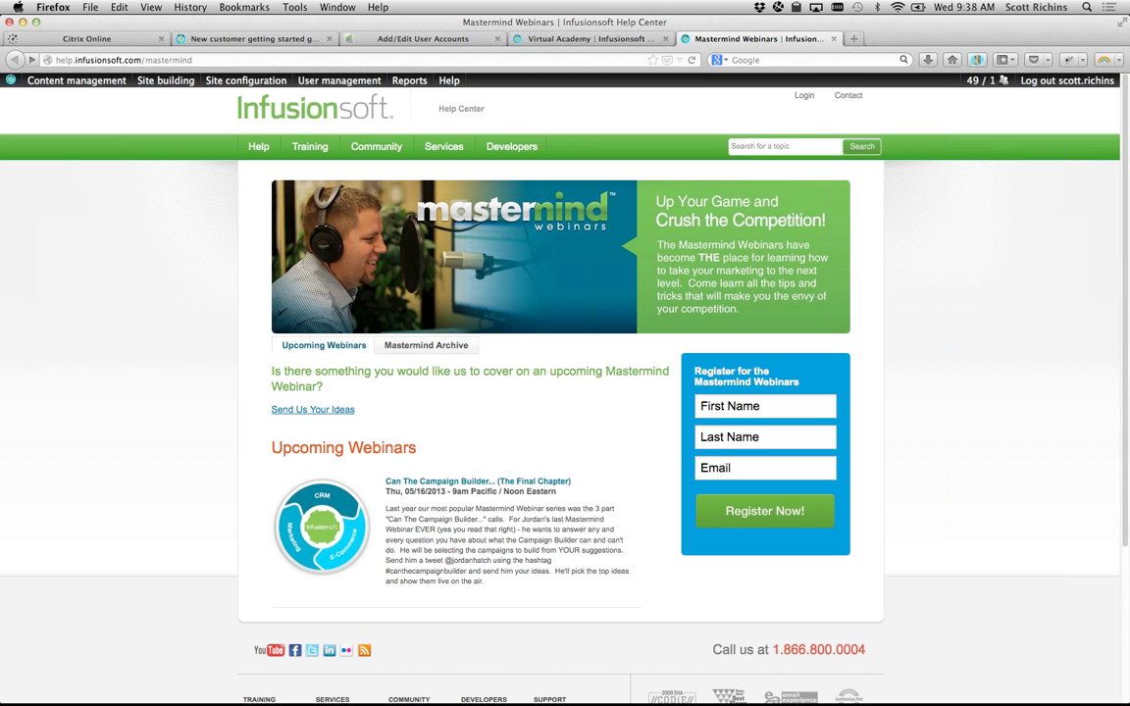
key(super+Tab)
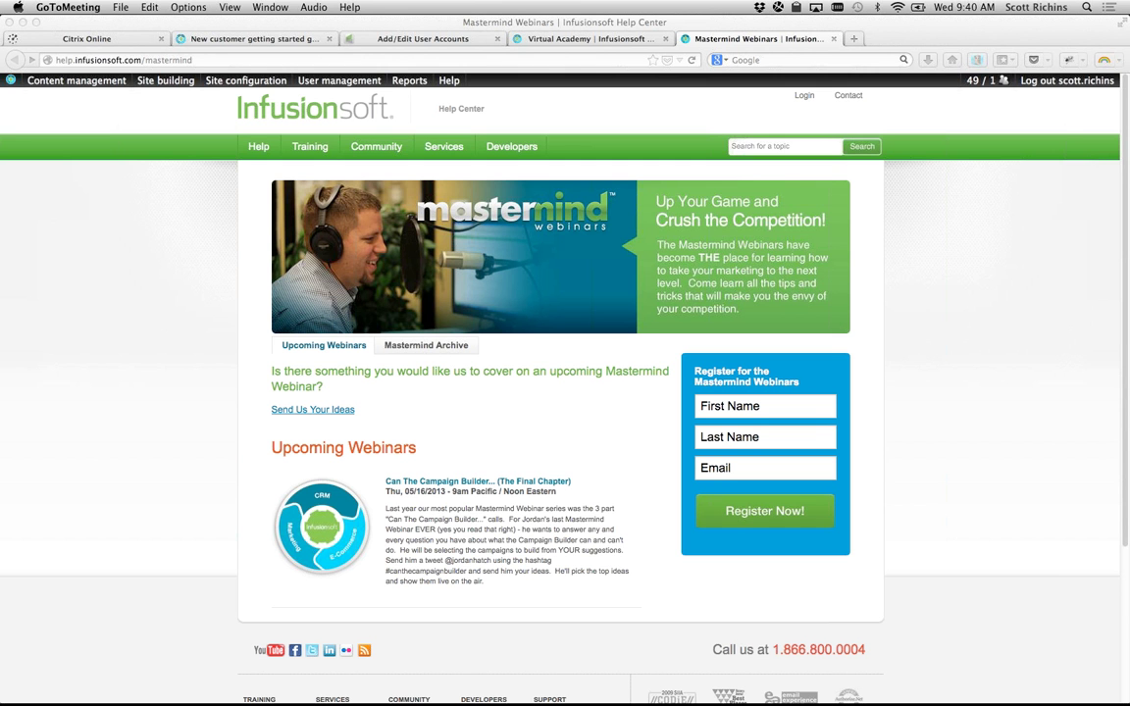
click(162, 304)
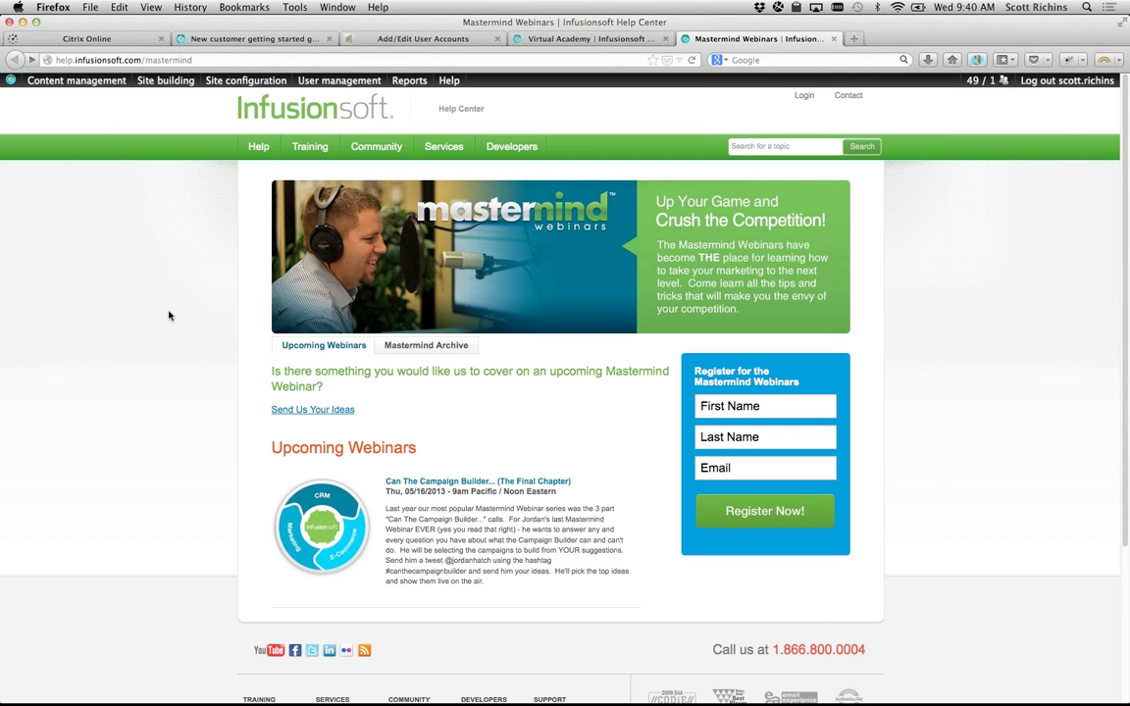
Step: Show The New Campaign Builder course and its Wednesday, May 15th 12:00pm–12:45pm session
click(595, 41)
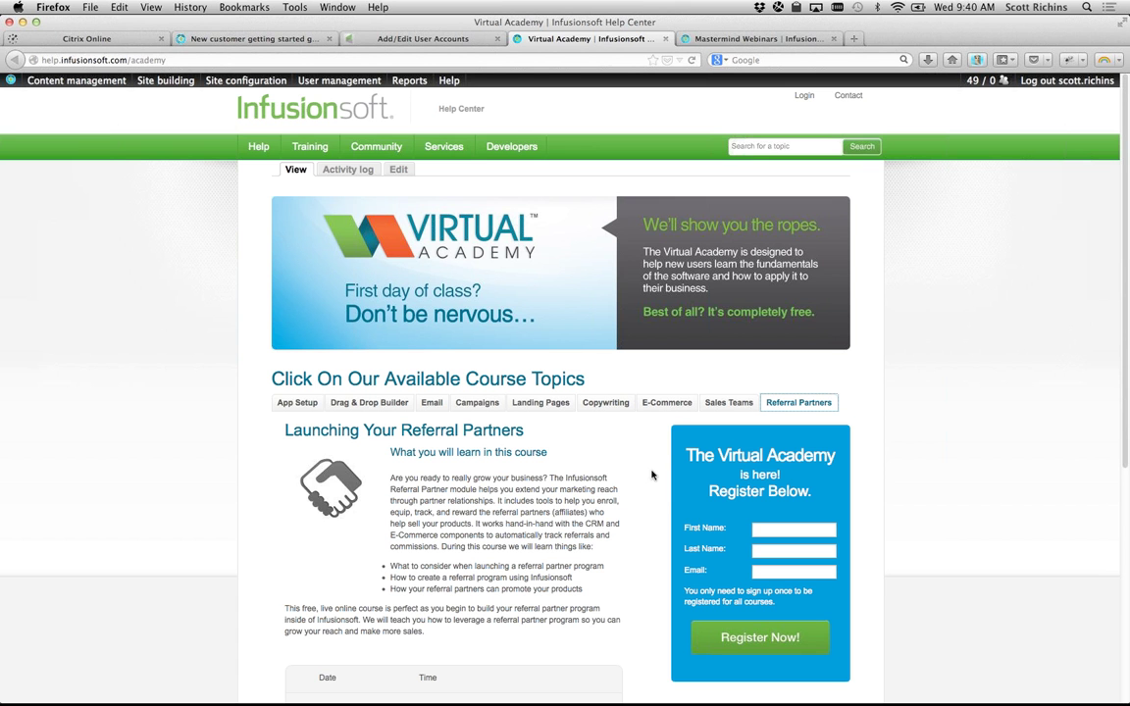
click(476, 403)
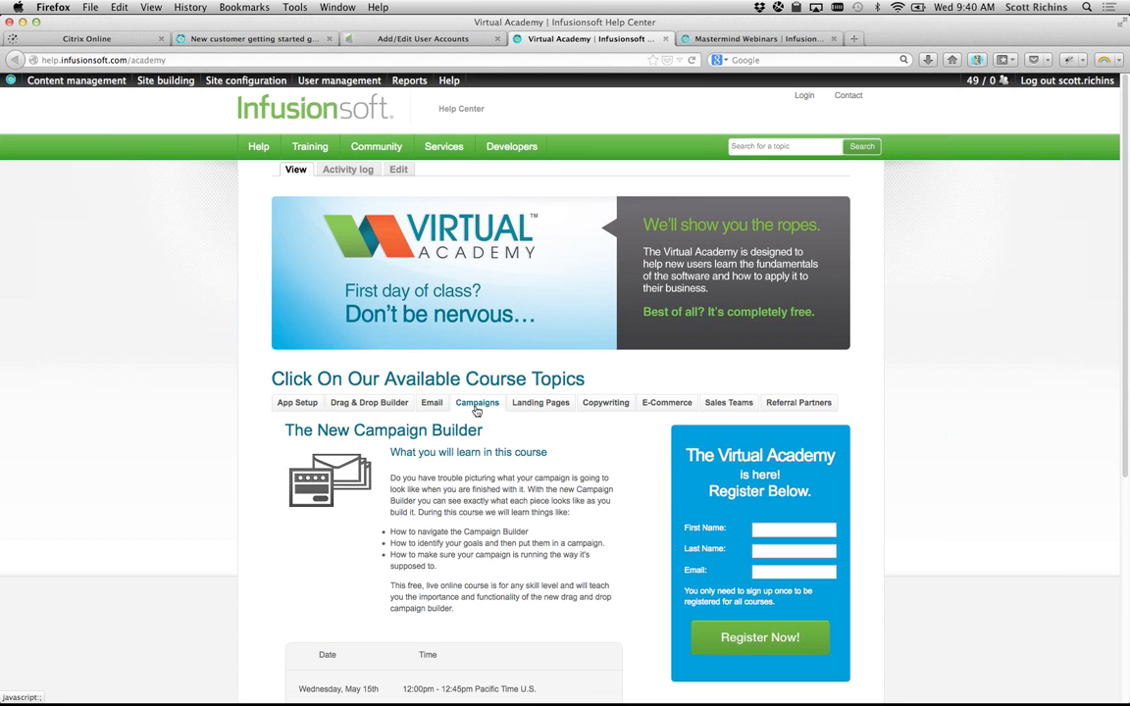
scroll(110, 554, down, 4)
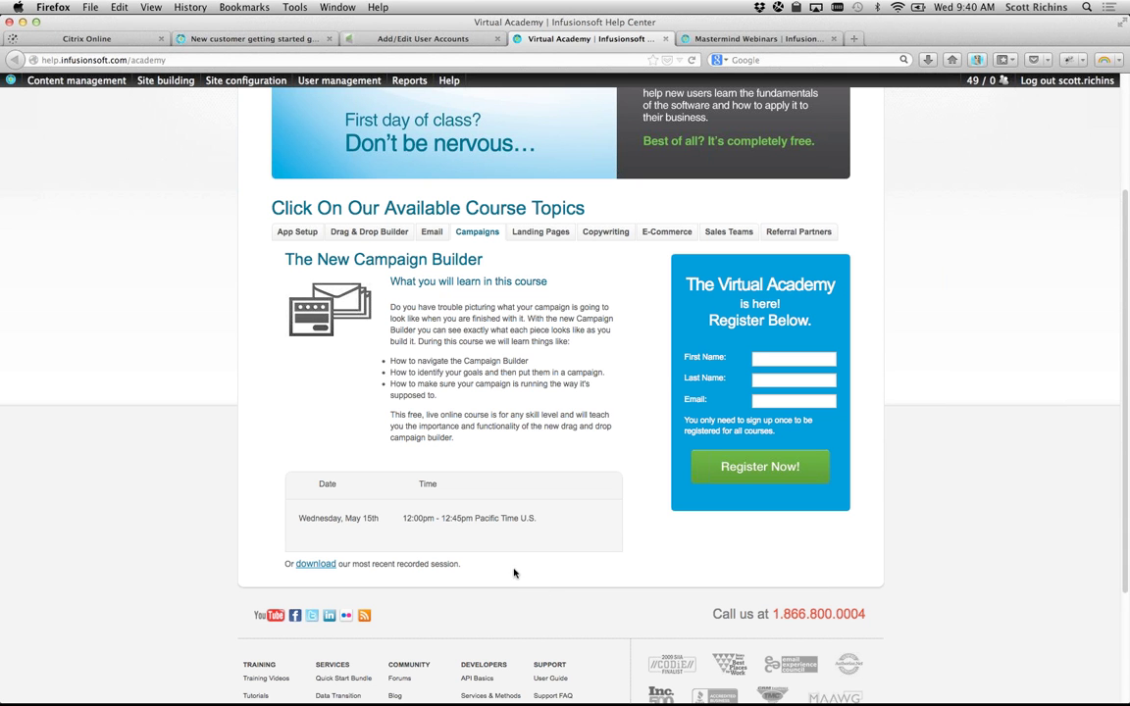
drag(402, 518, 457, 519)
click(457, 519)
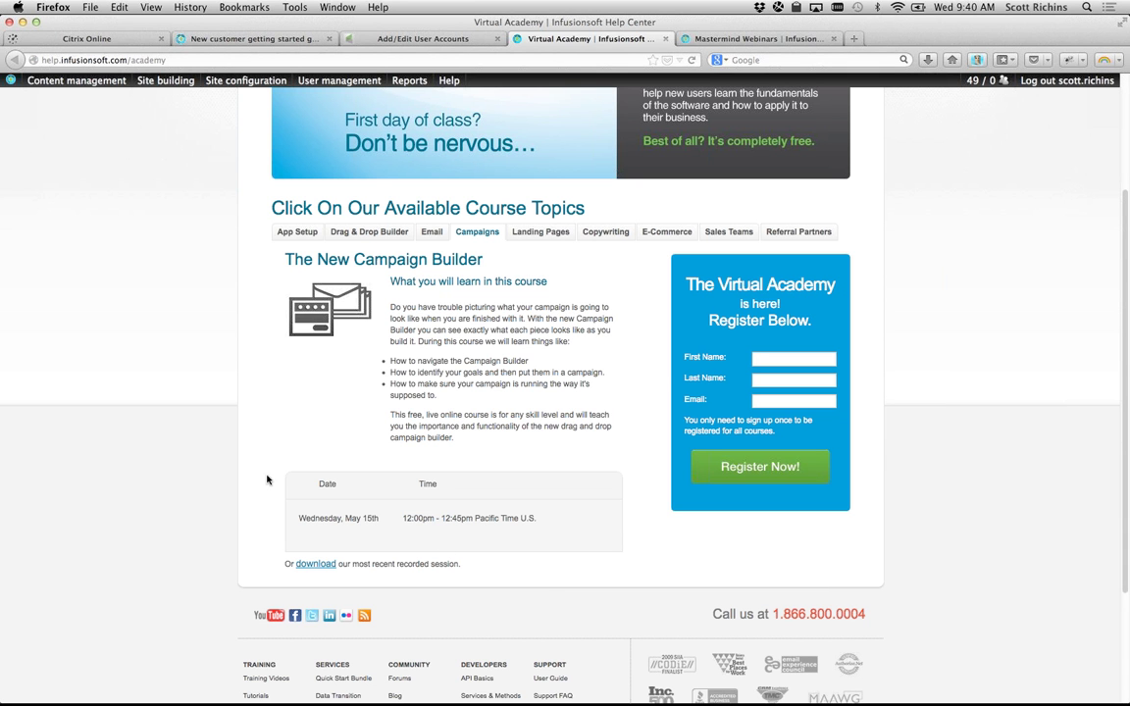